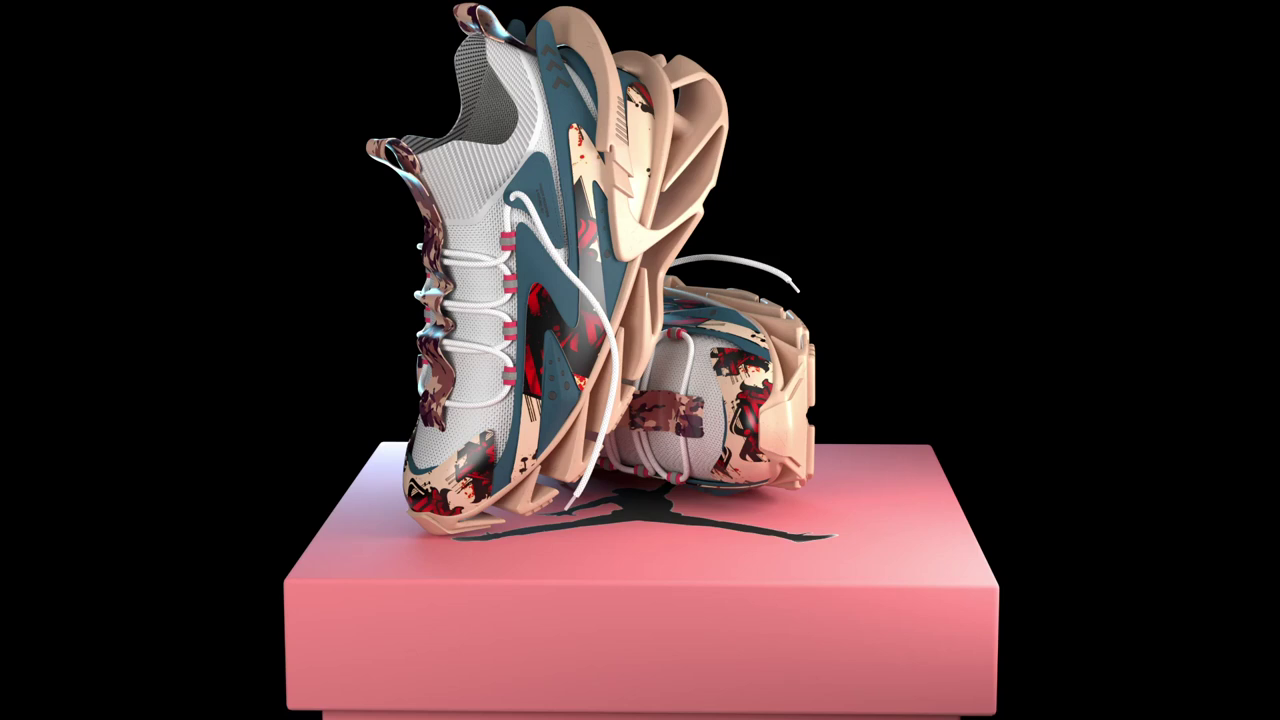
Set bake output size 2048, use the low-poly mesh as high poly, and apply Supersampling 64x antialiasing.
key(space)
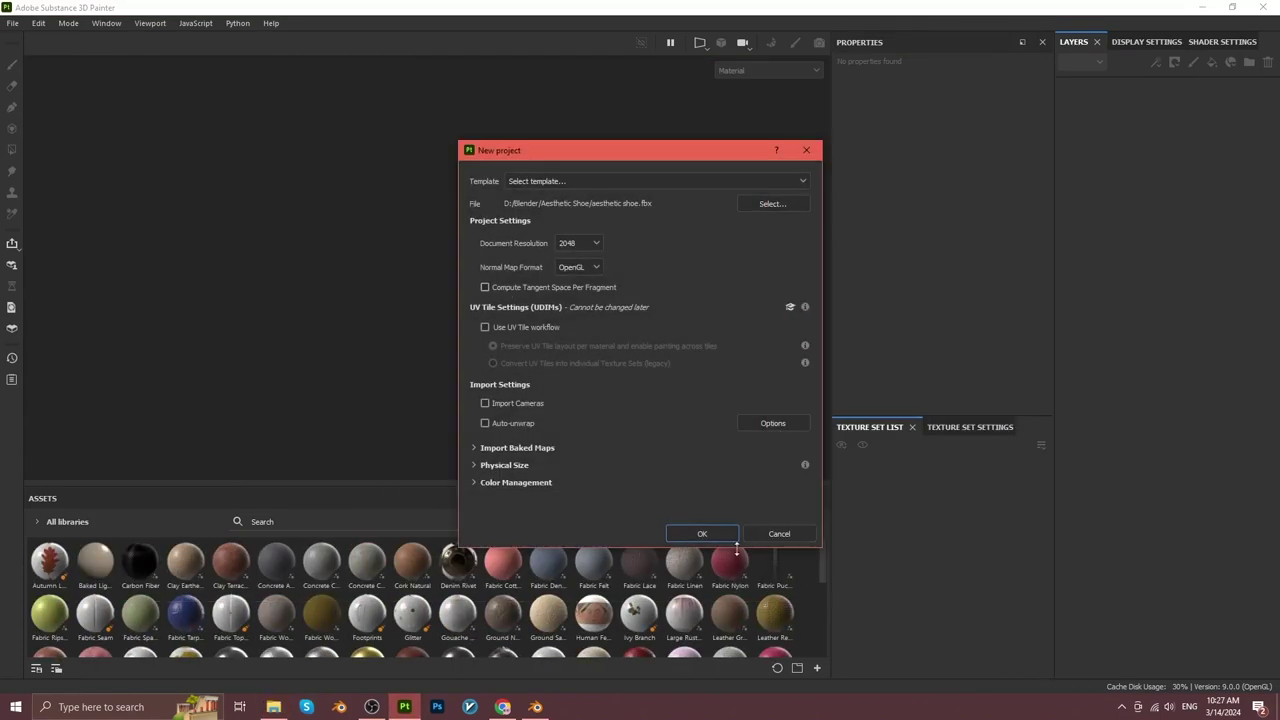
alt+drag(548, 383, 514, 337)
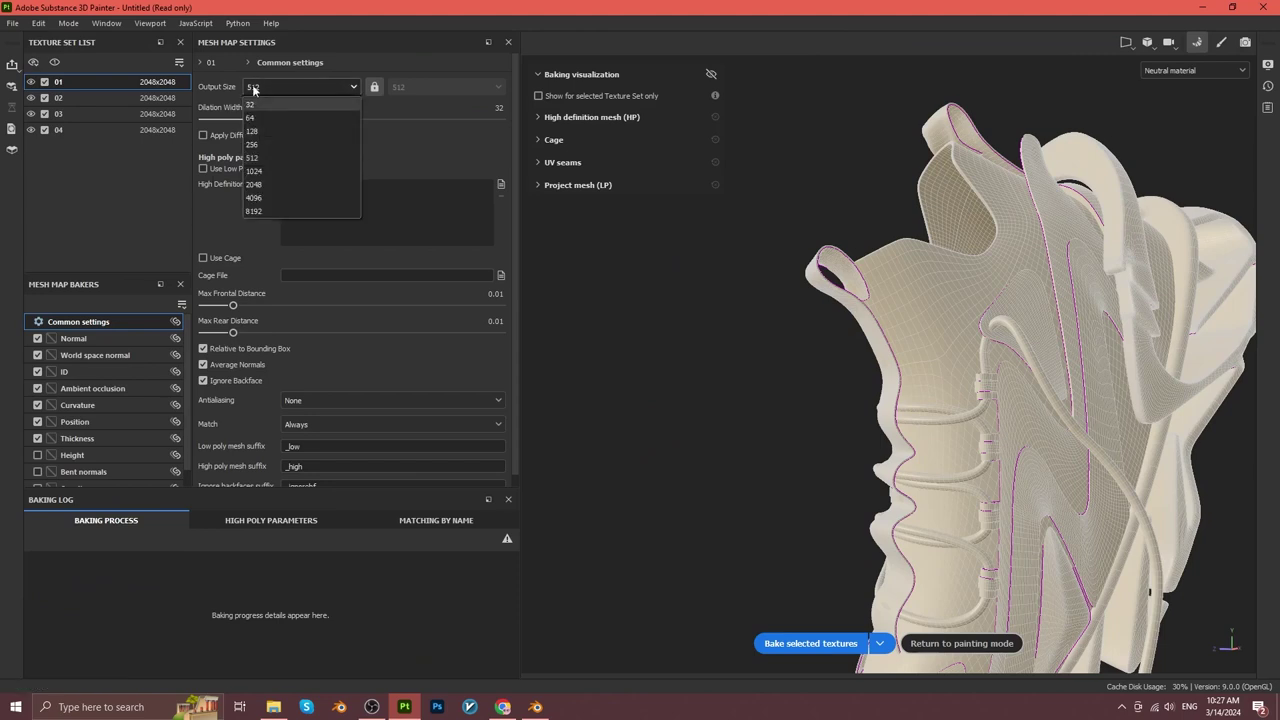
click(265, 186)
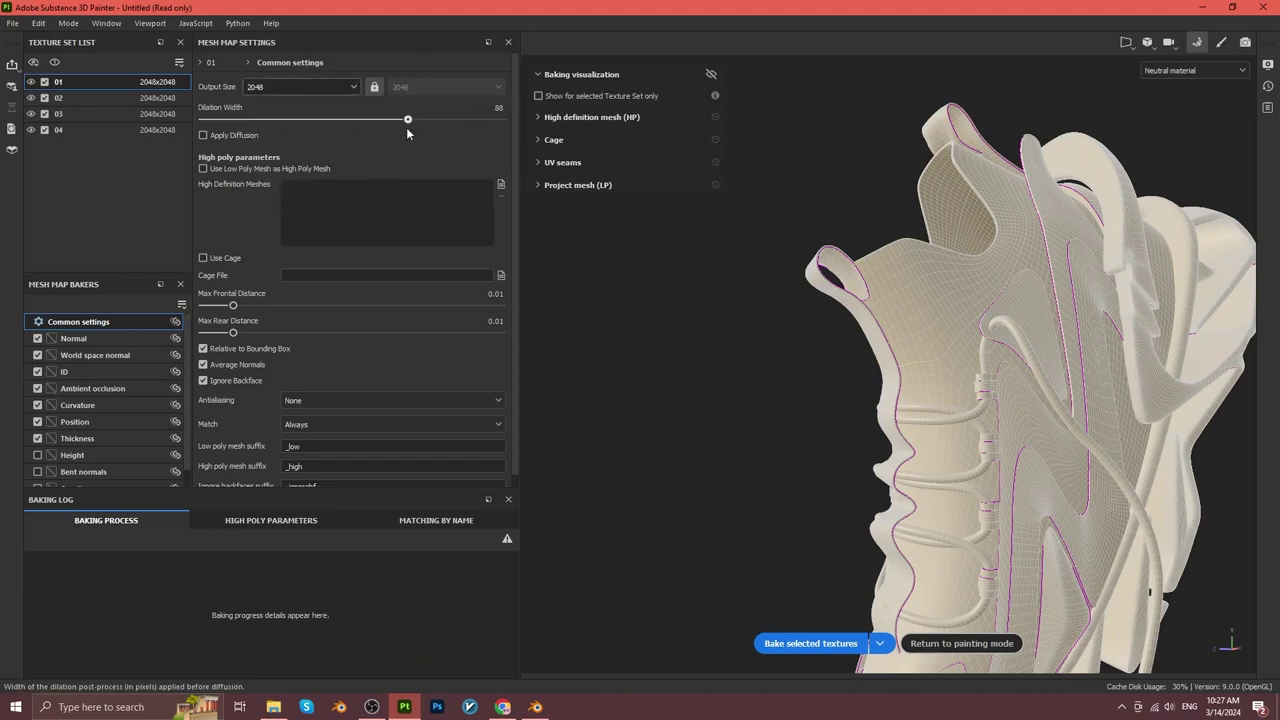
click(232, 168)
click(390, 400)
click(313, 432)
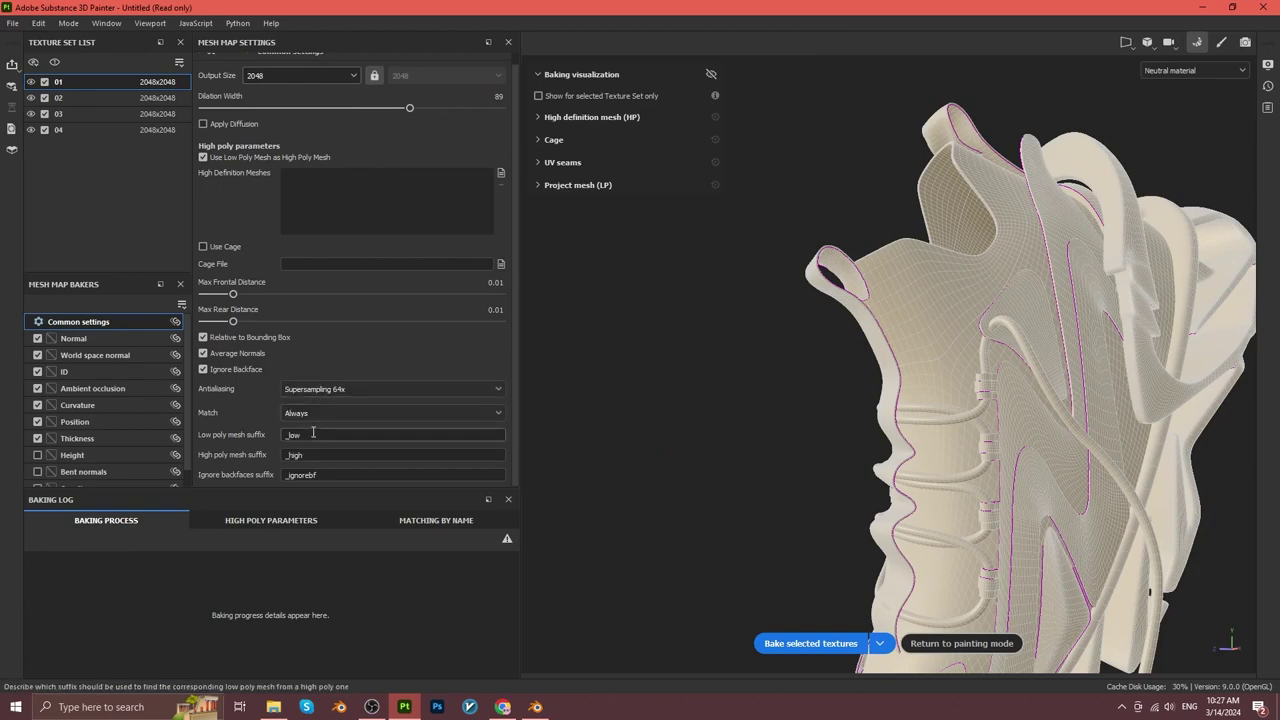
Review the Ambient occlusion, Normal and other baker settings, then bake the mesh maps.
click(103, 389)
click(100, 405)
click(108, 438)
click(108, 455)
click(108, 338)
click(78, 321)
click(810, 643)
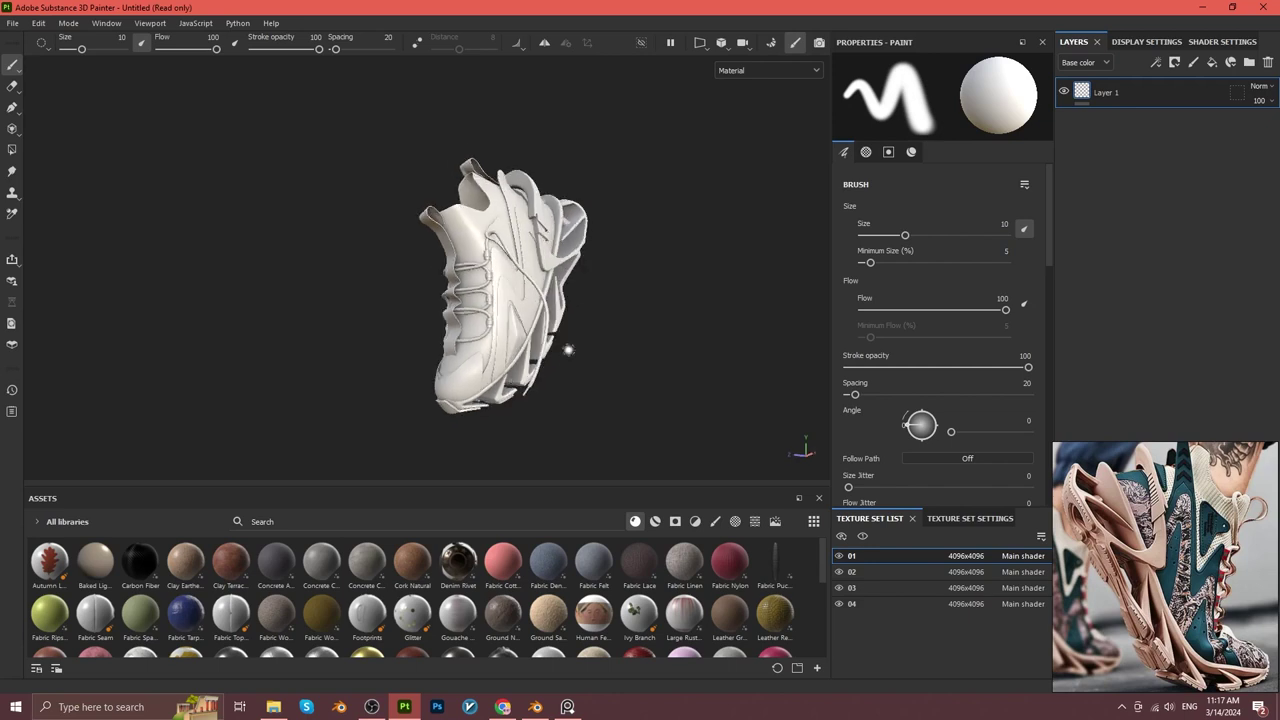
Search the assets for 'rubber' and switch to texture set 02.
click(300, 481)
text(rubber)
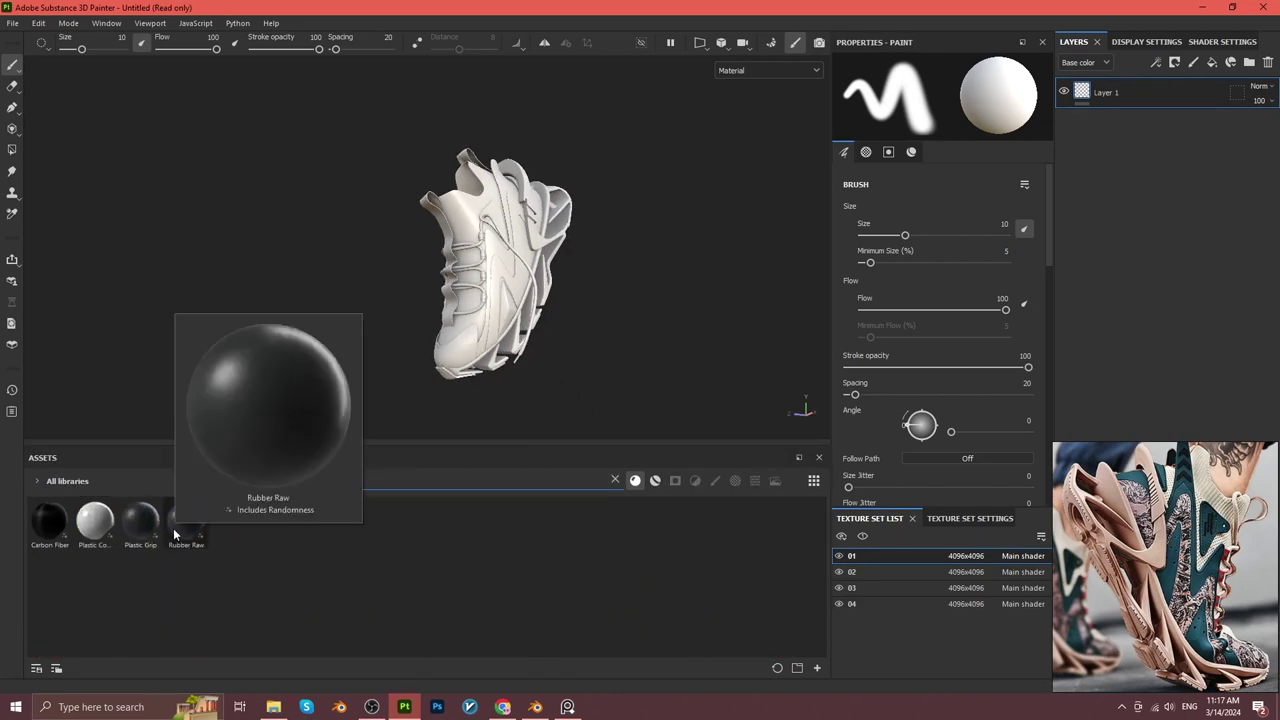
click(858, 572)
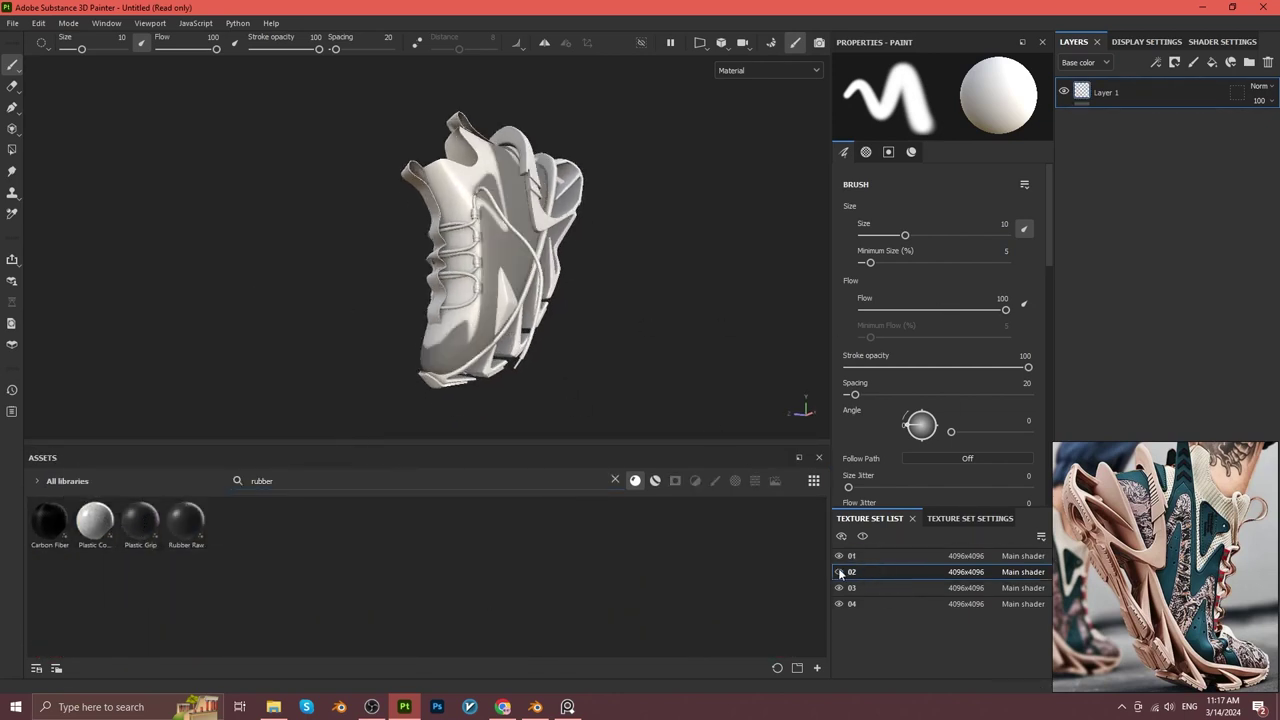
click(838, 587)
click(838, 587)
Replace Layer 1 with a folder and a fill layer, giving Folder 1 a black mask.
click(1248, 63)
click(1127, 124)
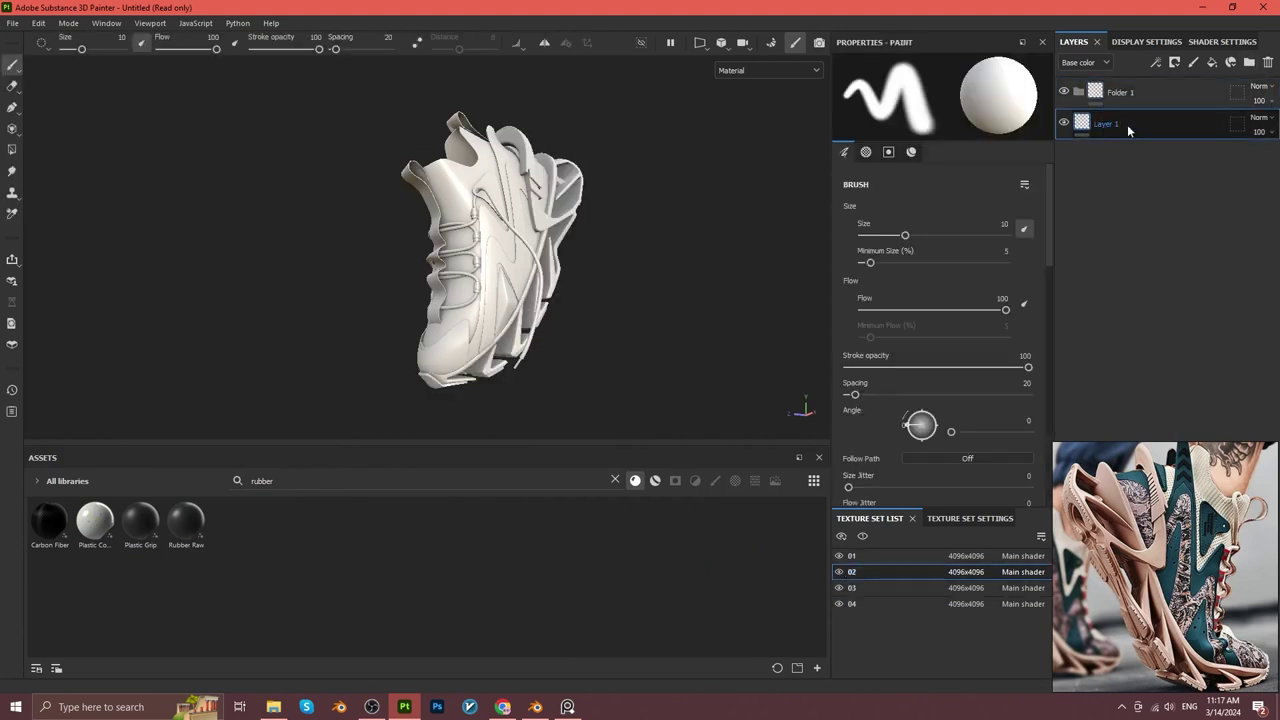
drag(1125, 126, 1065, 93)
click(1212, 62)
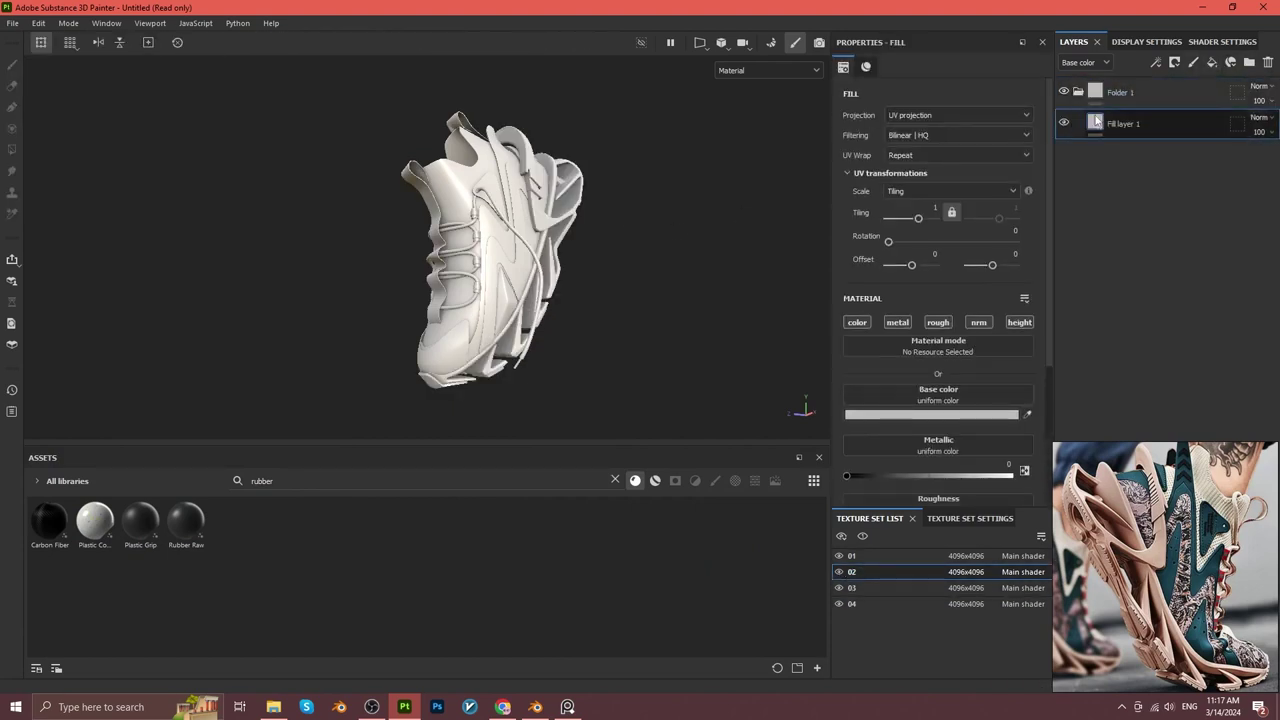
right_click(1120, 92)
click(1113, 100)
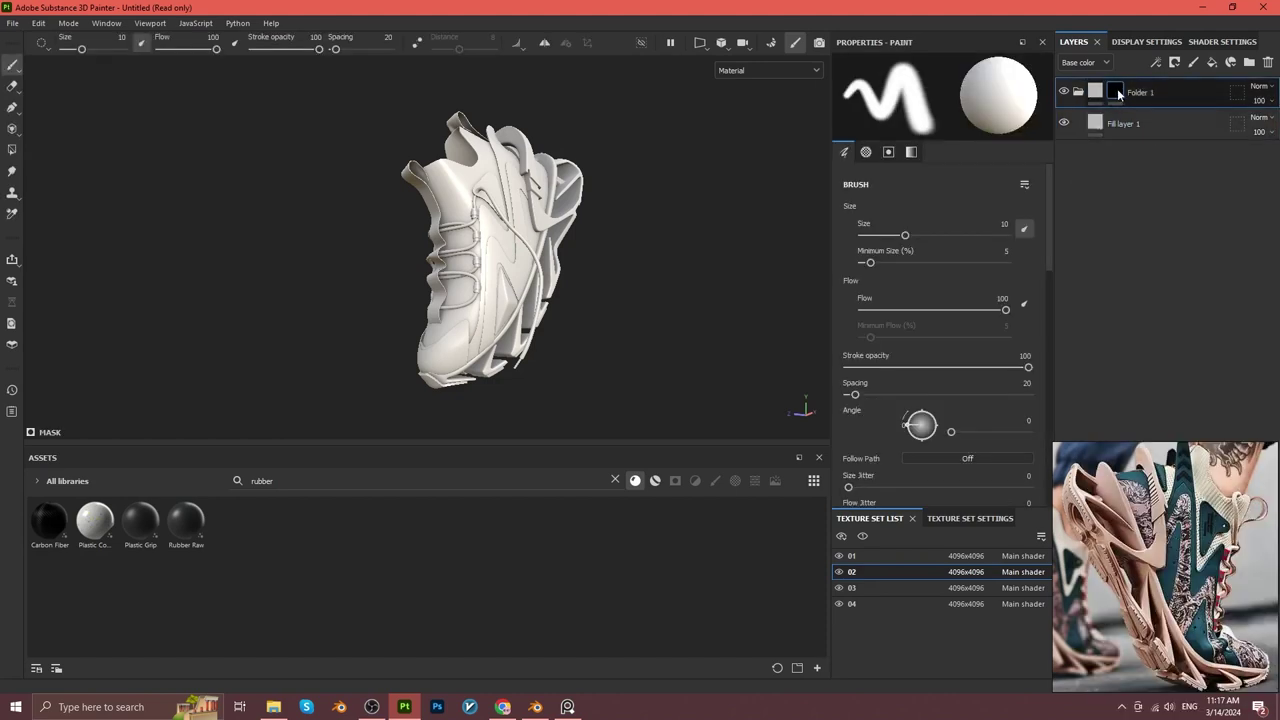
Clear the asset search and try the Ground Sand material on the shoe part.
mouse_move(436, 310)
alt+mouse_down()
mouse_move(571, 171)
mouse_move(528, 305)
alt+mouse_up()
scroll(610, 301, up, 3)
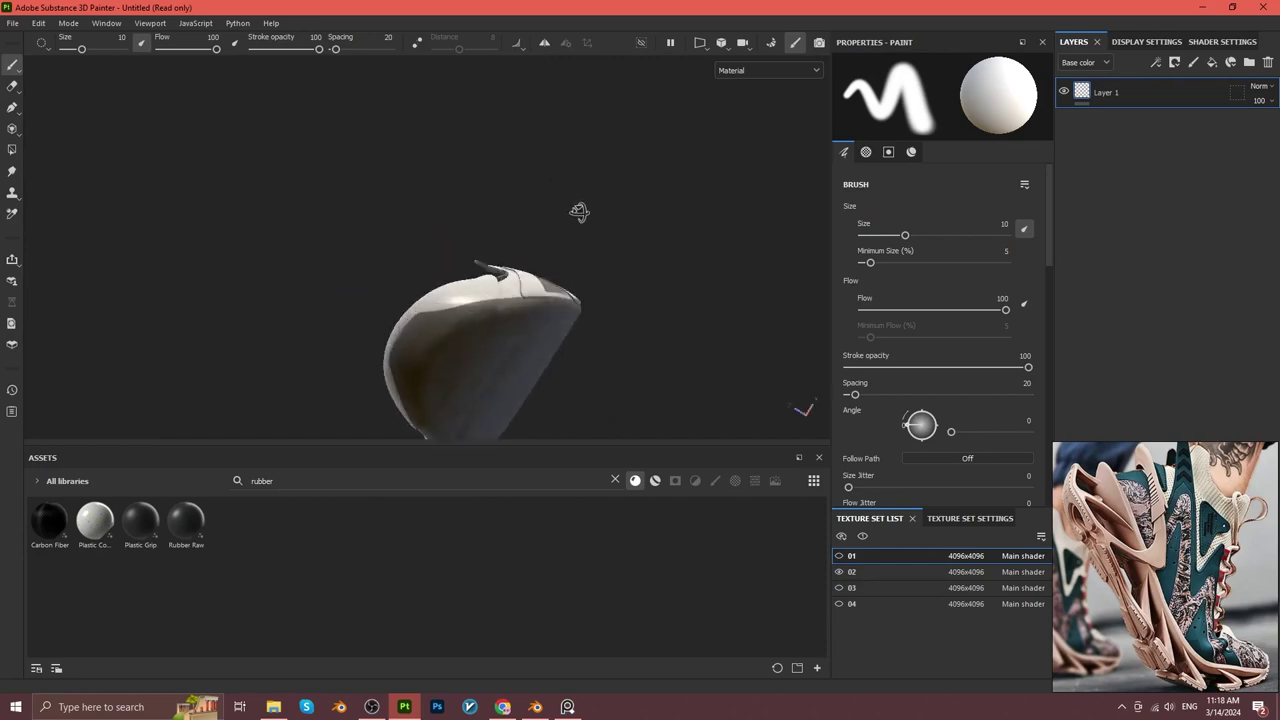
double_click(262, 480)
key(BackSpace)
drag(549, 594, 632, 353)
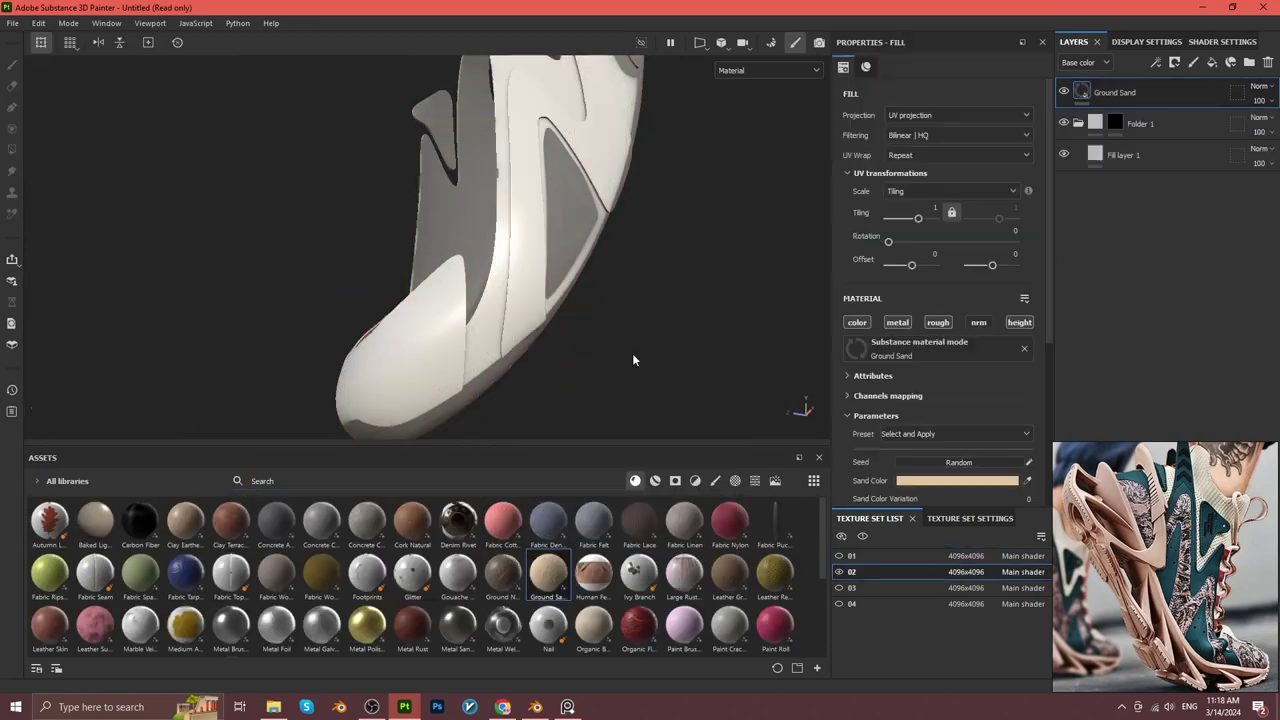
mouse_move(494, 377)
alt+mouse_down()
mouse_move(555, 287)
mouse_move(567, 326)
alt+mouse_up()
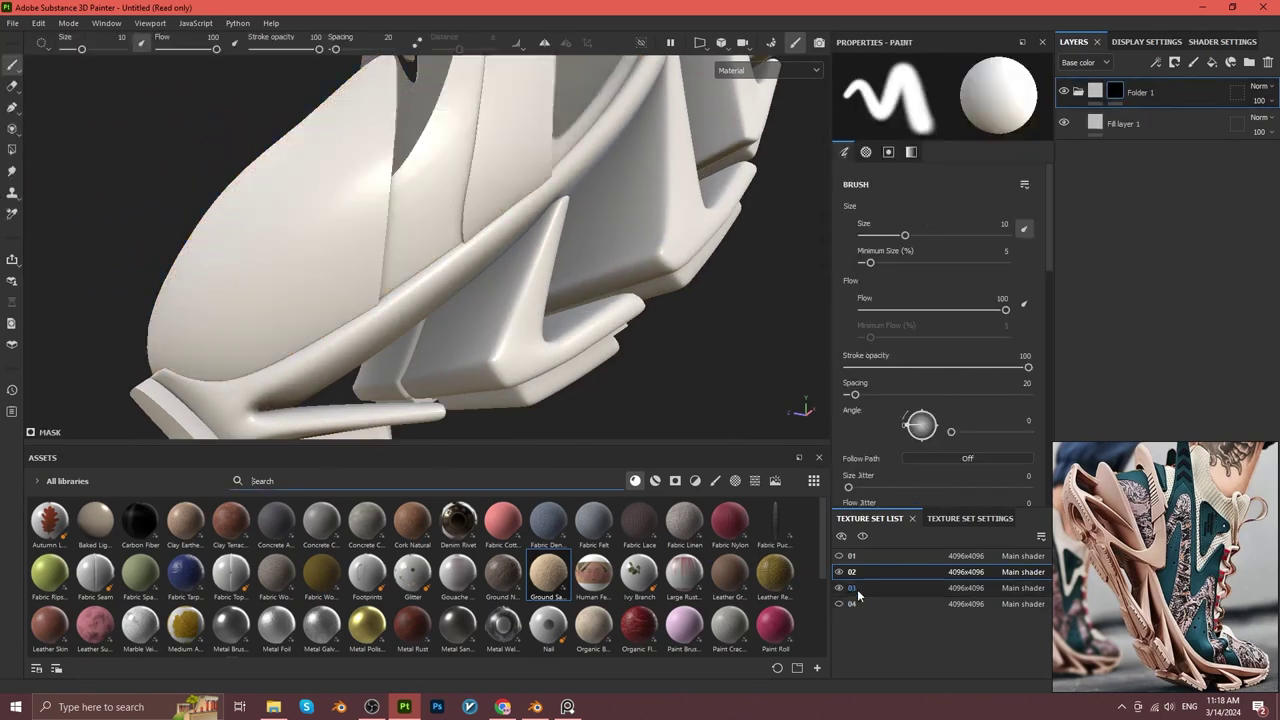
Search 'rubber' again and apply Plastic Thick Cracked to texture set 02.
text(rubber)
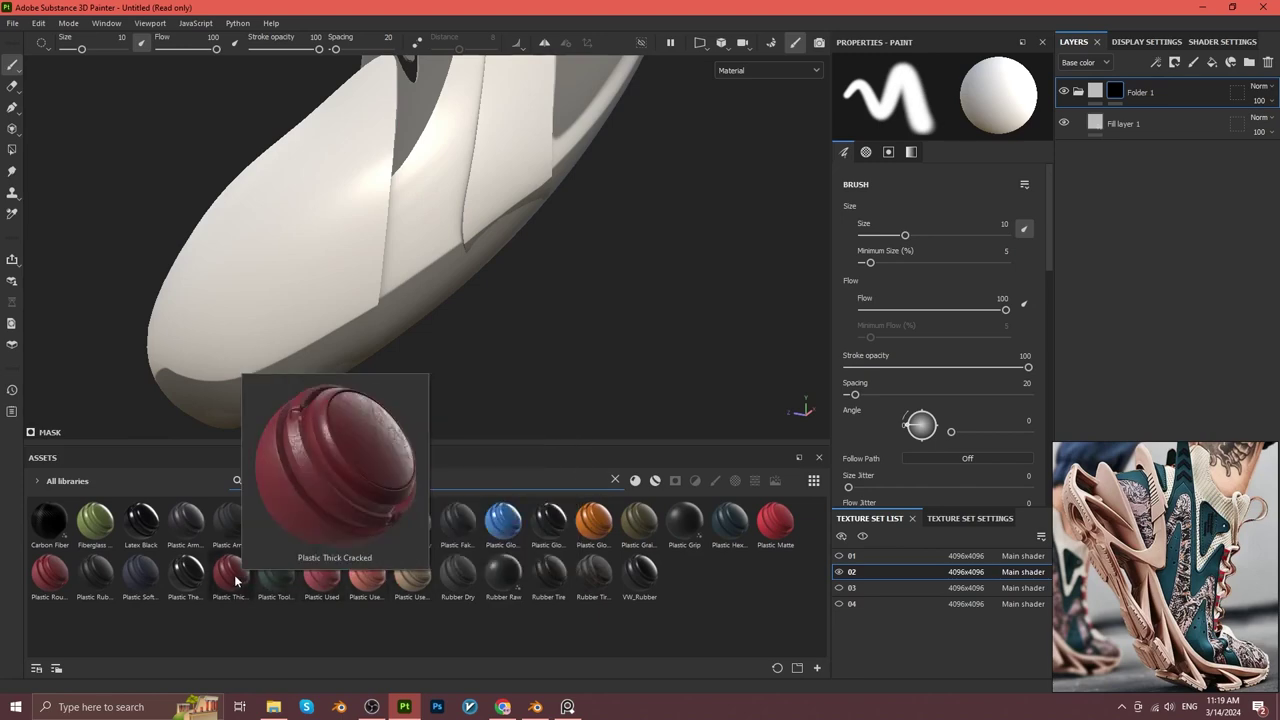
drag(231, 570, 381, 275)
mouse_move(381, 275)
alt+mouse_down()
mouse_move(514, 285)
mouse_move(468, 251)
mouse_move(520, 318)
mouse_move(486, 277)
mouse_move(482, 217)
mouse_move(349, 286)
mouse_move(534, 306)
alt+mouse_up()
Expand the Plastic Thick Cracked group and open the Plastic sublayer's base colour.
click(1078, 92)
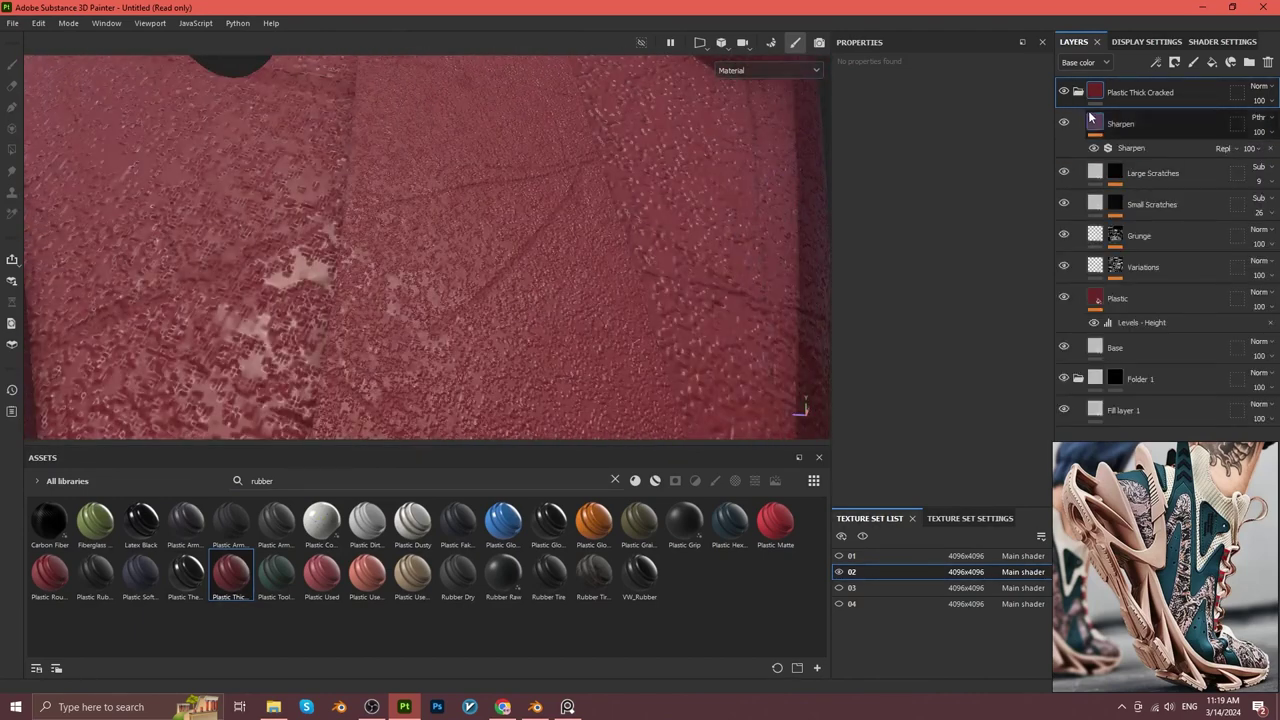
click(1094, 349)
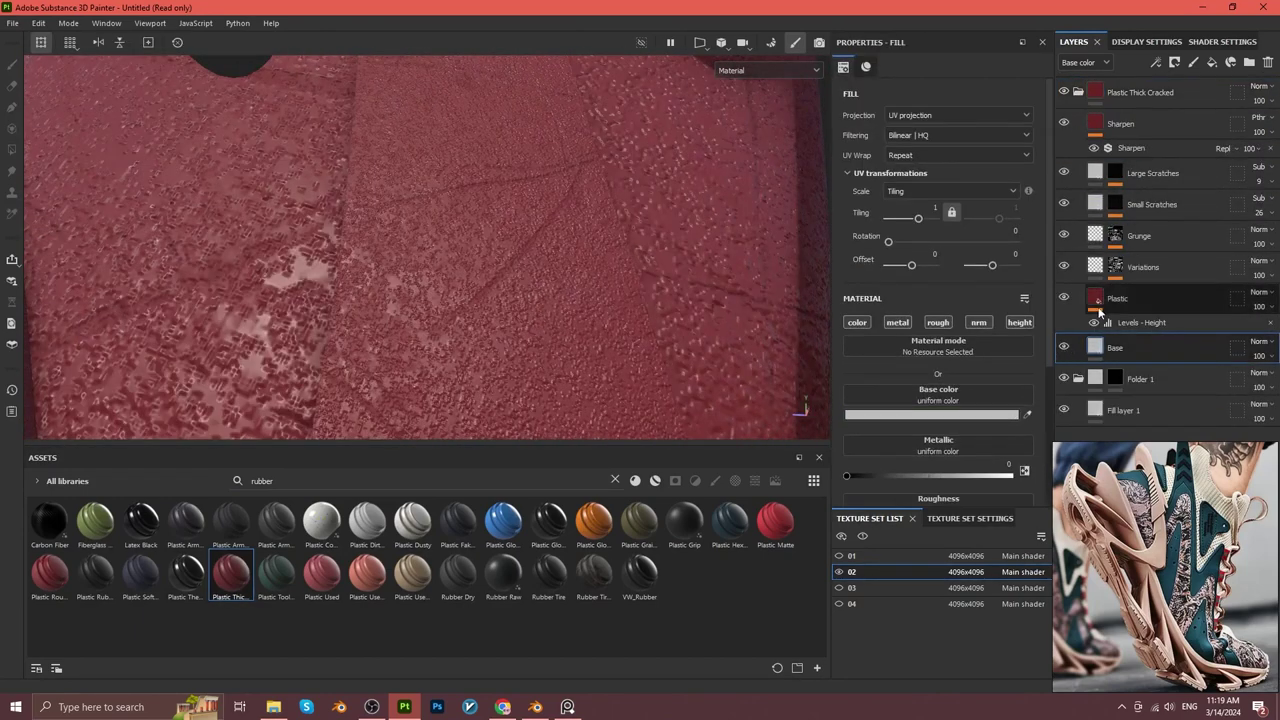
click(1099, 300)
click(930, 414)
click(823, 320)
Sample a peach tone from the reference photo as the Plastic base colour.
key(super)
text(eye)
key(Return)
click(930, 414)
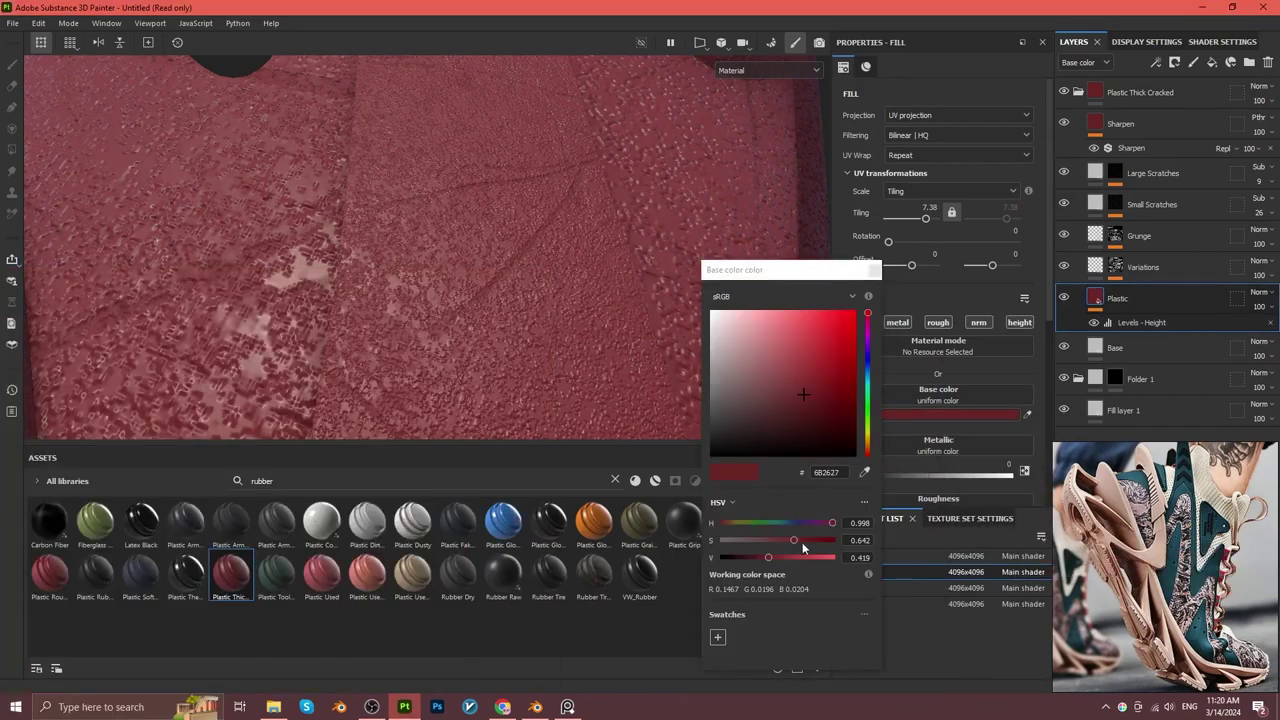
click(1165, 560)
alt+drag(600, 300, 360, 370)
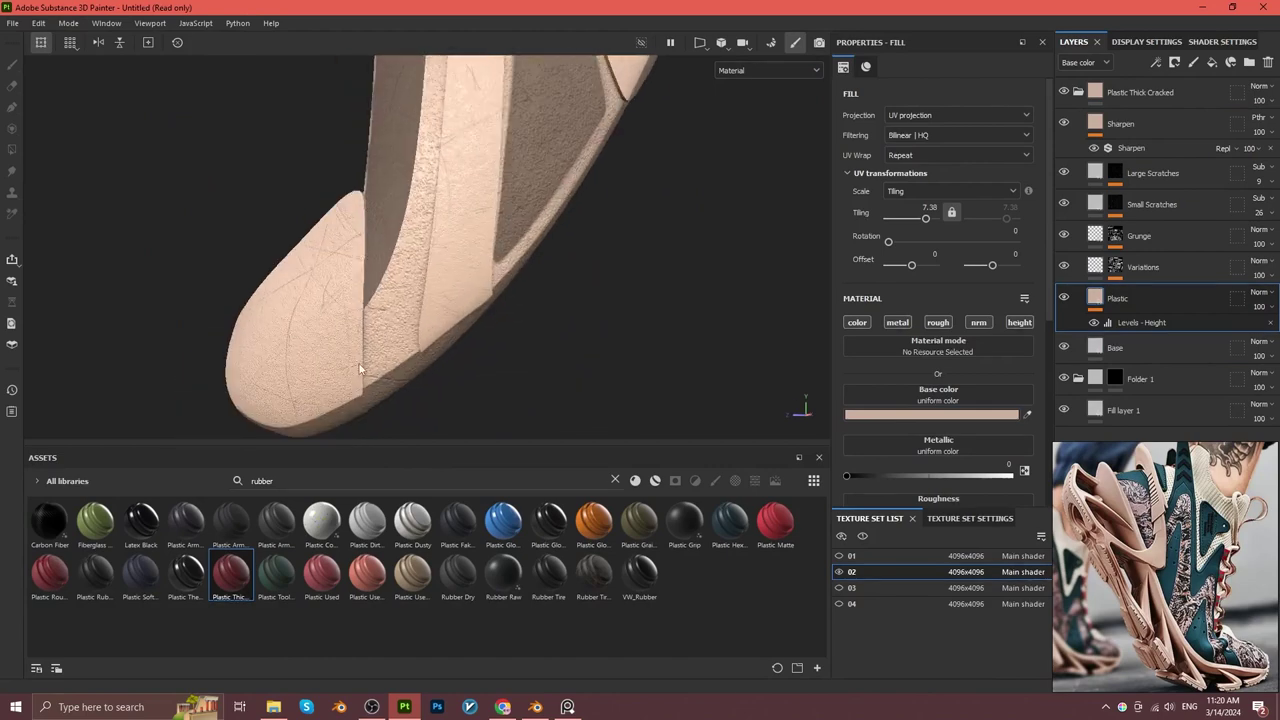
Desaturate and brighten the peach into a pale tone, then inspect the shoe.
click(930, 414)
drag(754, 540, 820, 557)
alt+drag(526, 277, 600, 300)
drag(820, 557, 752, 540)
scroll(456, 335, up, 5)
alt+drag(455, 340, 673, 298)
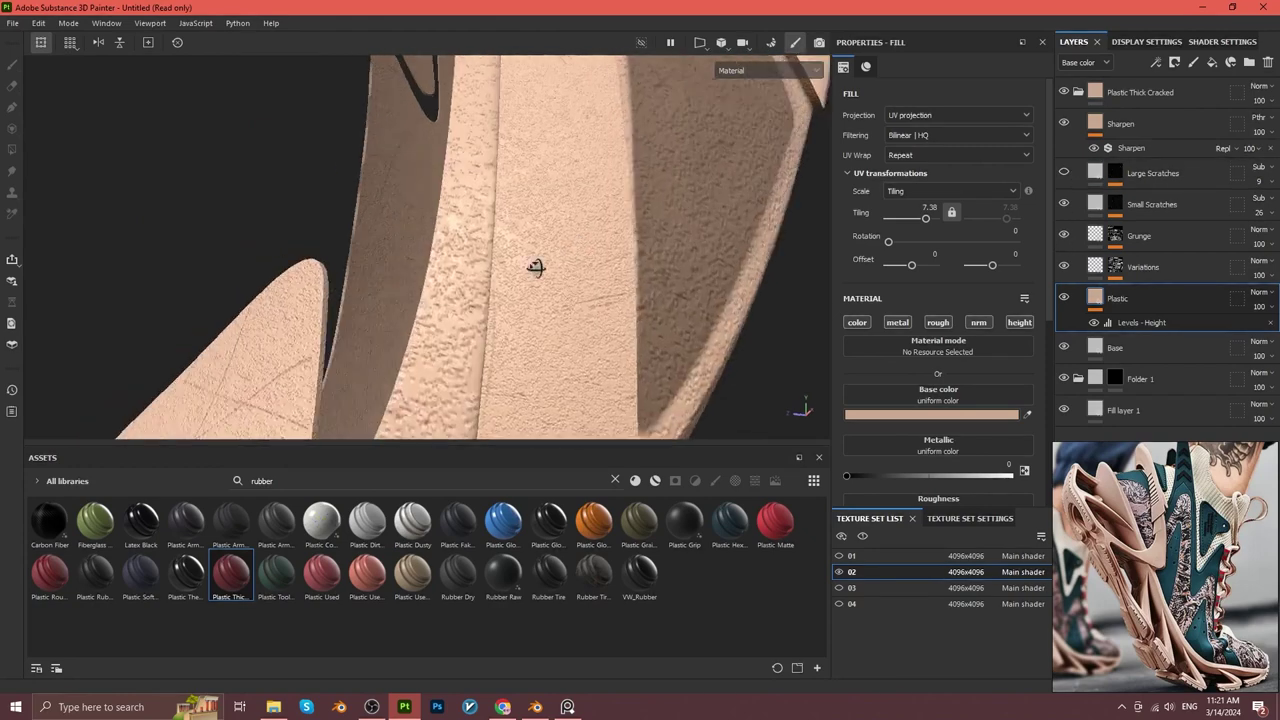
Delete the Grunge sublayer and compare the Sharpen effect on and off.
click(1076, 237)
key(Delete)
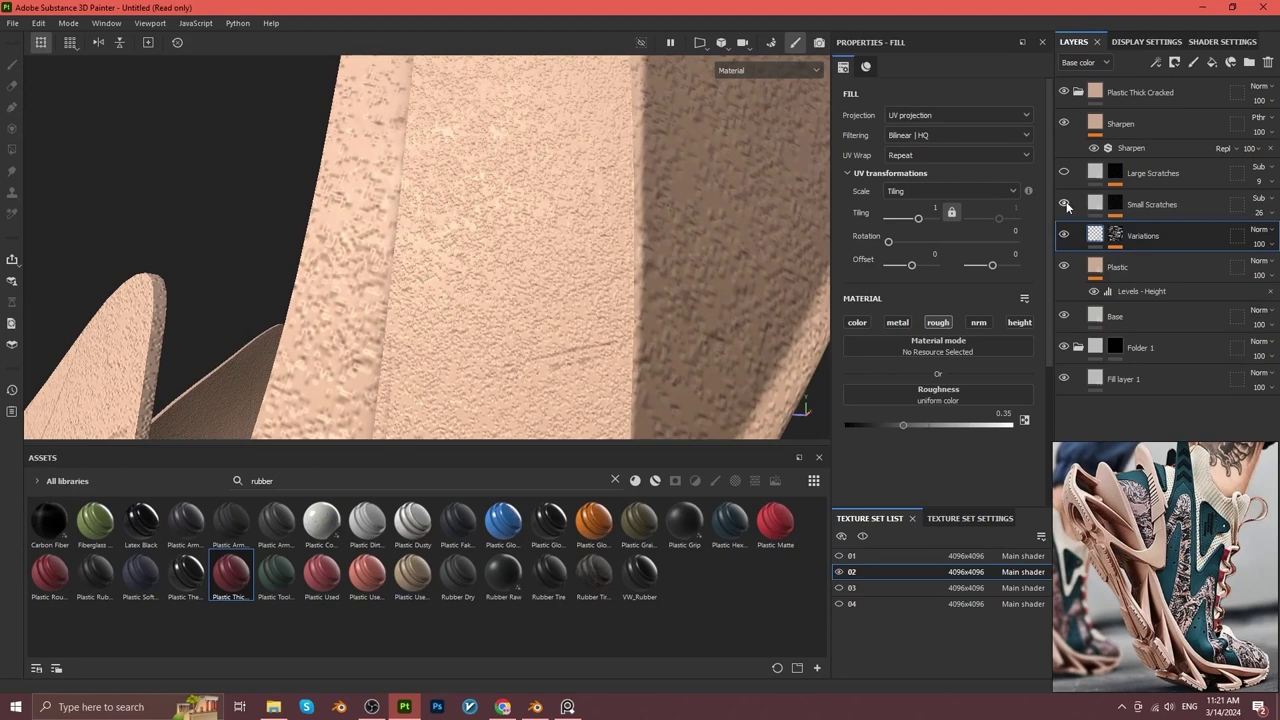
click(1065, 123)
click(1065, 123)
click(1065, 123)
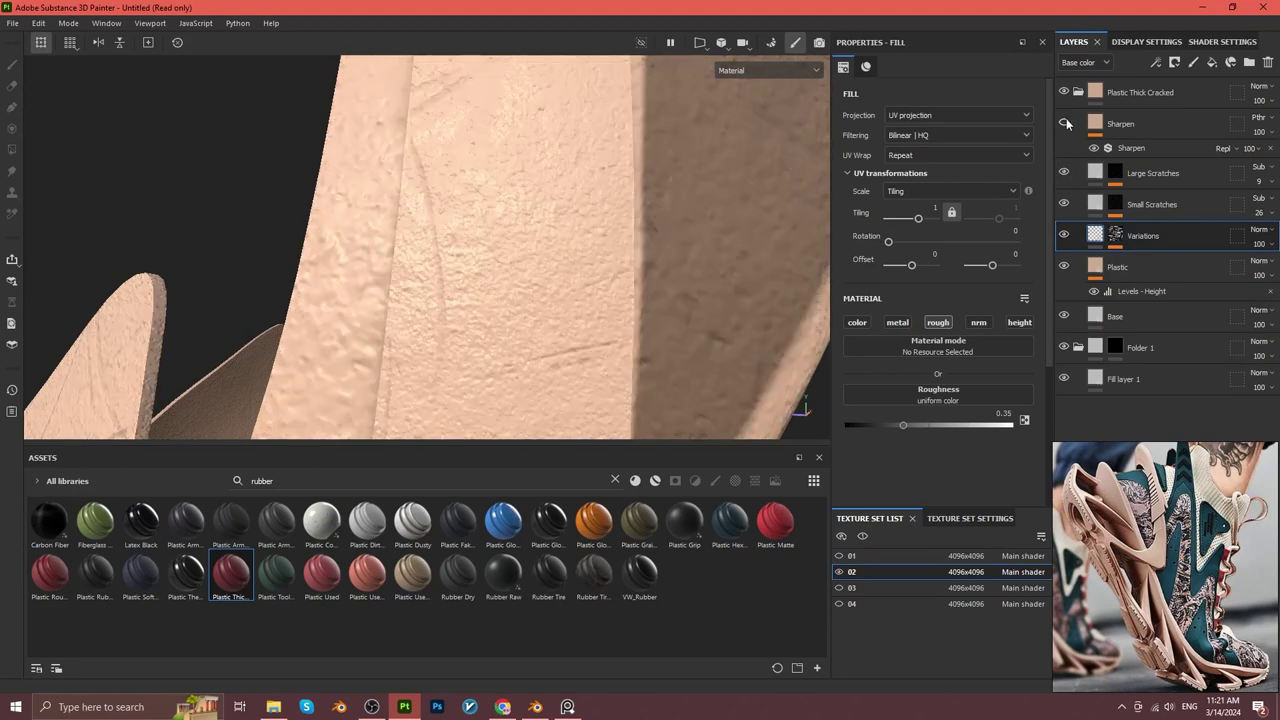
click(1065, 123)
click(1065, 123)
Drop the Plastic fill tiling to 5.78 and raise the Levels - Height output to 0.219.
click(1125, 292)
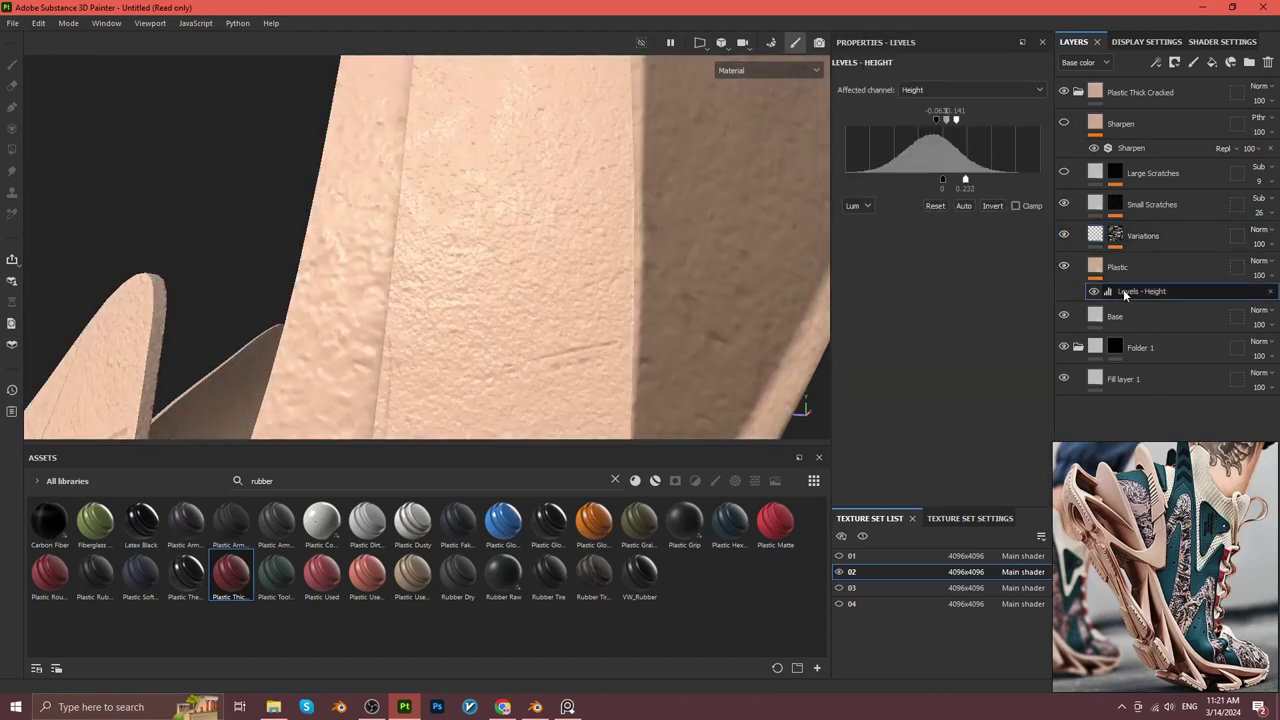
click(1096, 292)
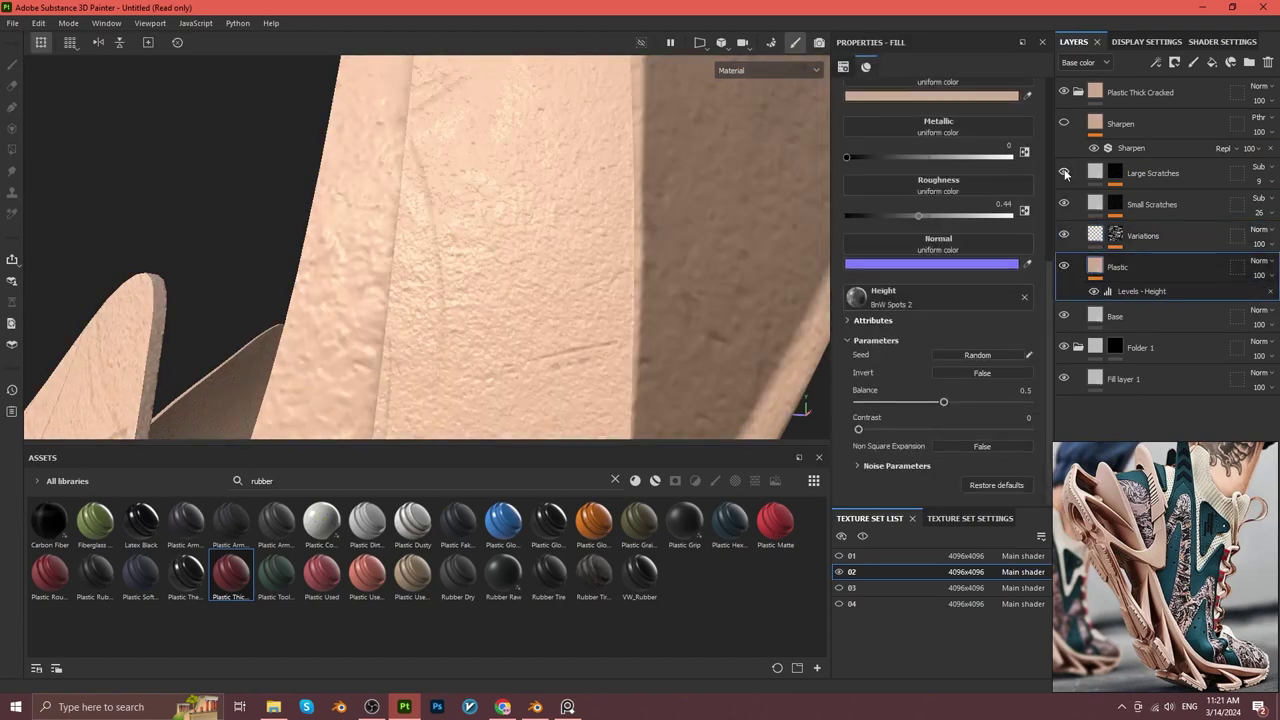
scroll(900, 280, up, 5)
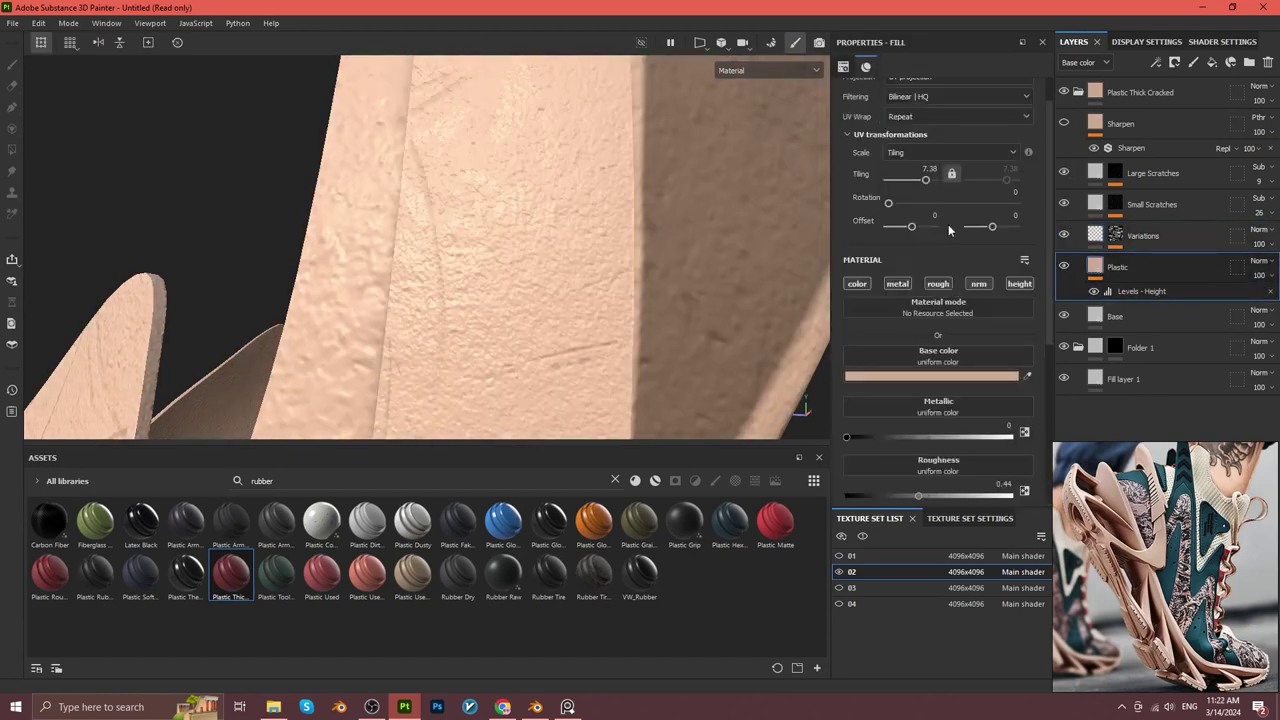
drag(925, 217, 923, 217)
mouse_move(520, 300)
alt+mouse_down()
mouse_move(575, 306)
mouse_move(570, 320)
alt+mouse_up()
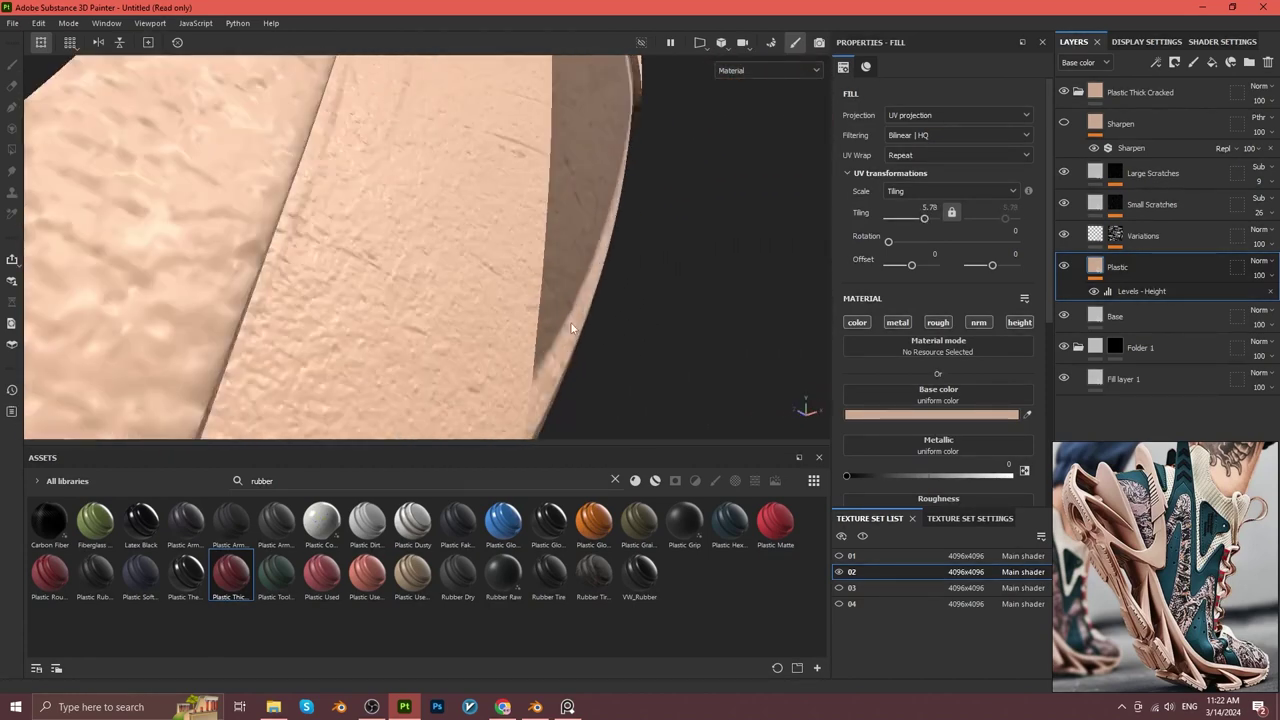
scroll(962, 221, down, 4)
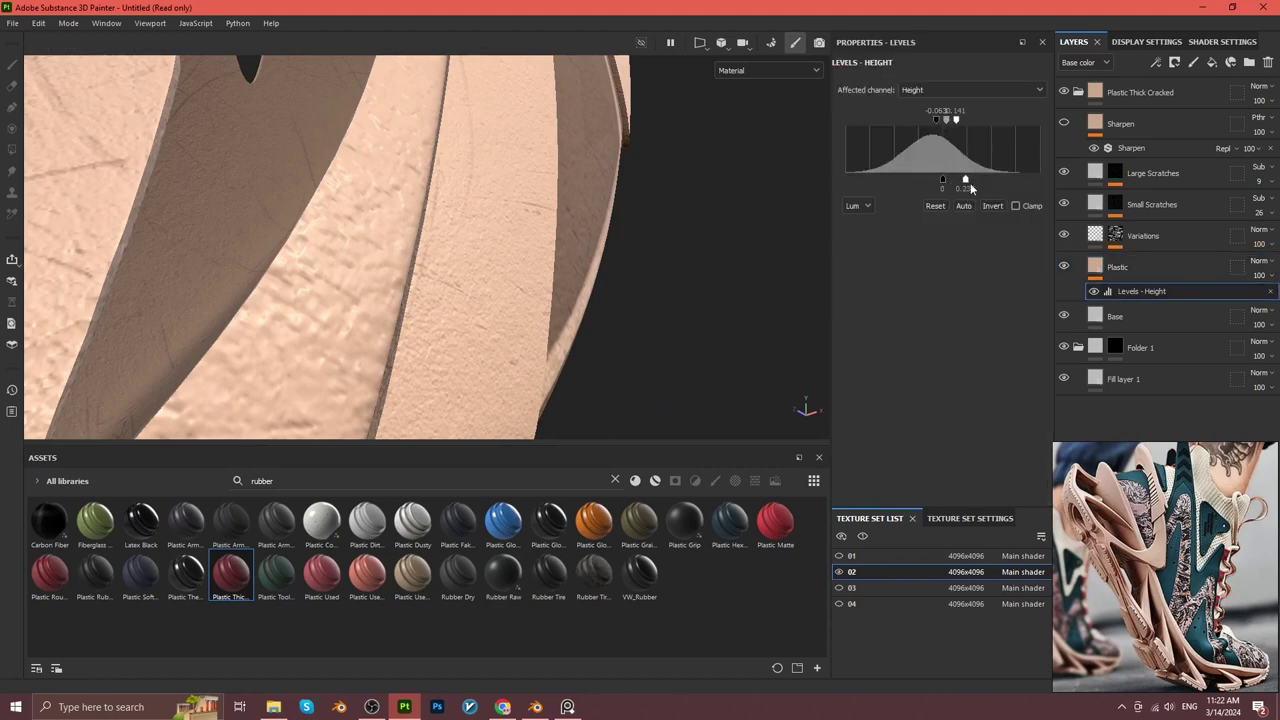
alt+drag(531, 310, 560, 320)
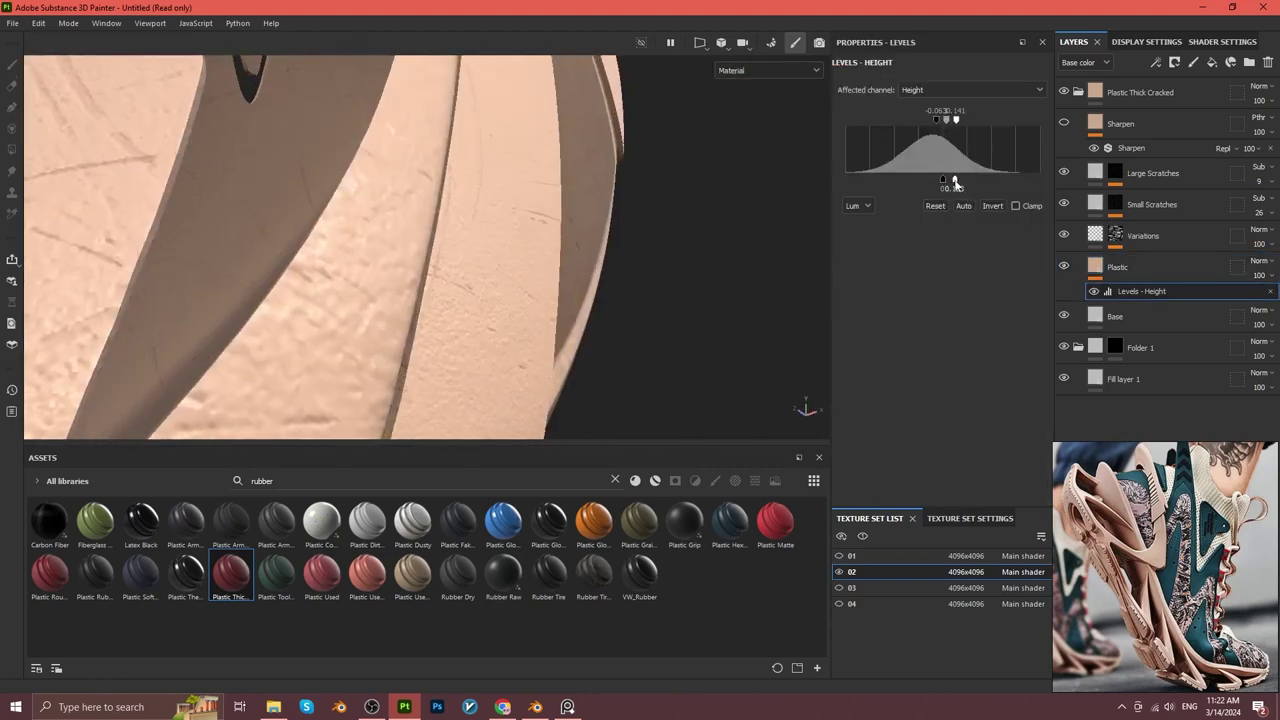
click(962, 206)
mouse_move(543, 363)
alt+mouse_down()
mouse_move(391, 409)
mouse_move(527, 356)
mouse_move(543, 271)
mouse_move(465, 395)
mouse_move(410, 330)
mouse_move(453, 338)
mouse_move(453, 325)
mouse_move(494, 392)
mouse_move(534, 346)
mouse_move(631, 294)
mouse_move(535, 313)
mouse_move(520, 330)
alt+mouse_up()
Set the Plastic fill tiling to exactly 6.
click(1140, 270)
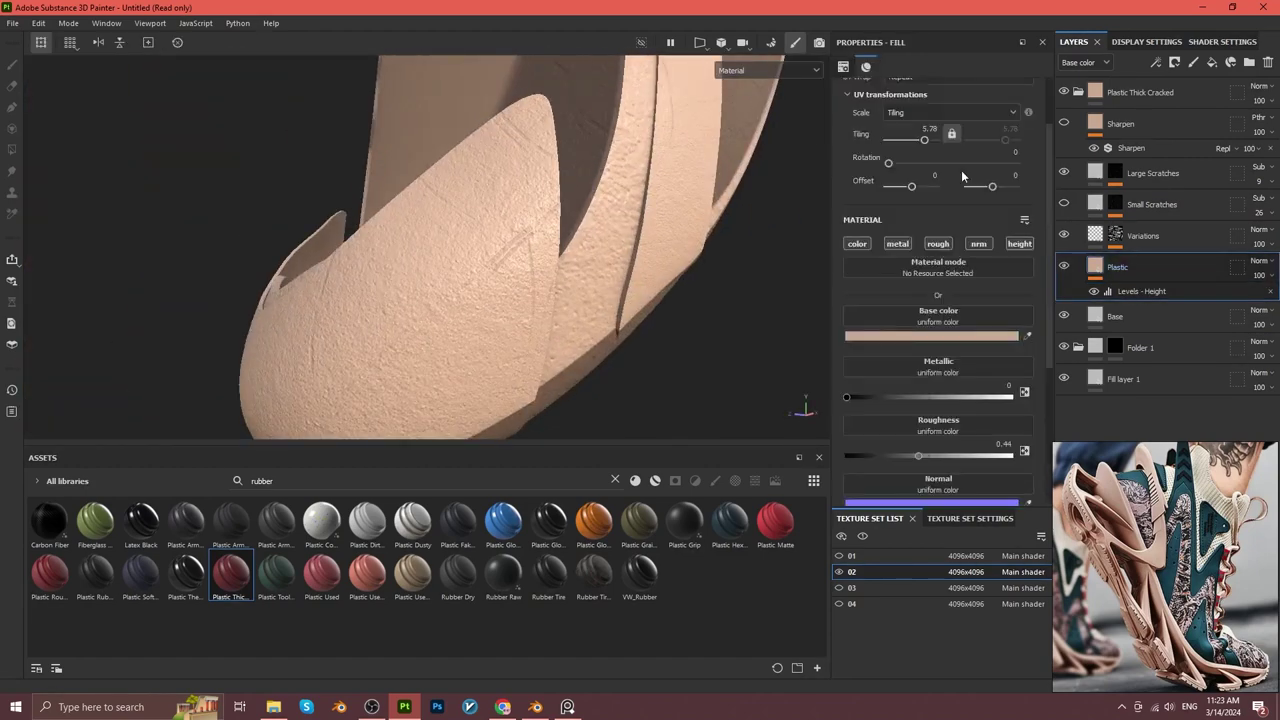
scroll(938, 300, down, 5)
scroll(938, 300, up, 5)
click(929, 207)
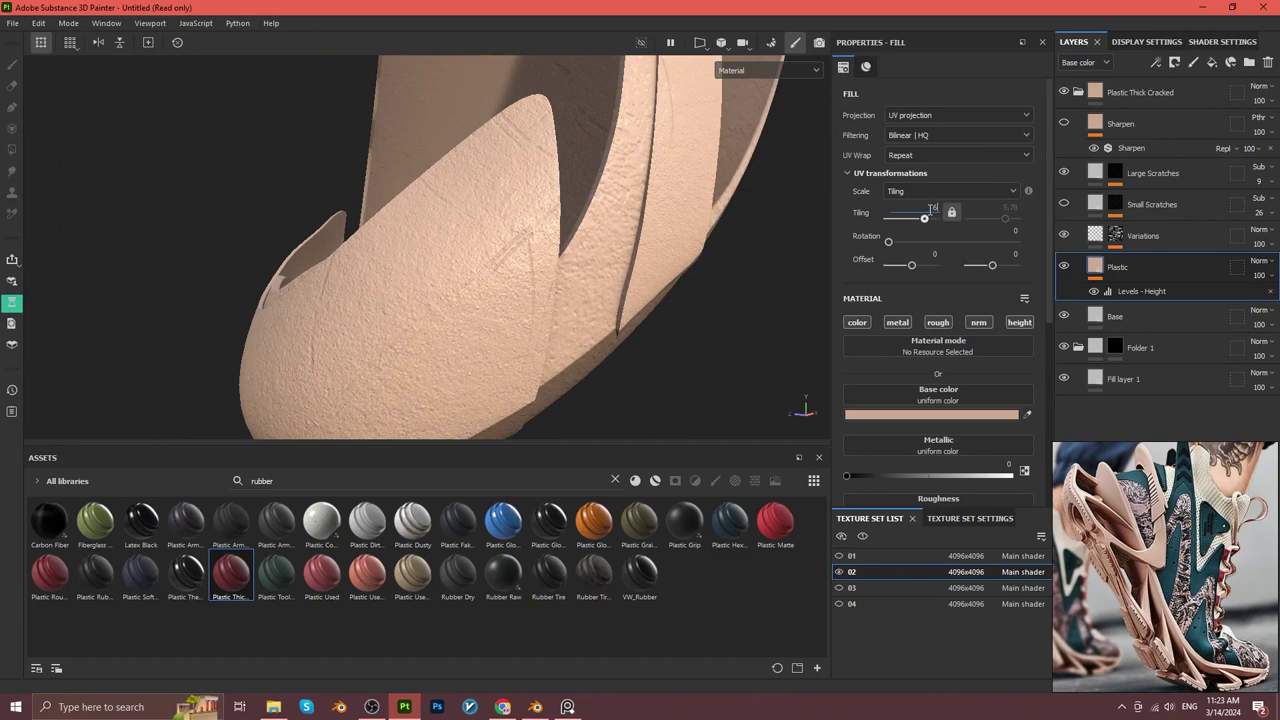
text(6)
key(Return)
scroll(627, 302, up, 3)
Return to the Levels - Height settings and save the project.
mouse_move(627, 302)
alt+mouse_down()
mouse_move(535, 289)
mouse_move(526, 311)
mouse_move(580, 300)
alt+mouse_up()
scroll(938, 300, down, 3)
scroll(938, 300, up, 1)
scroll(978, 382, down, 2)
click(1142, 291)
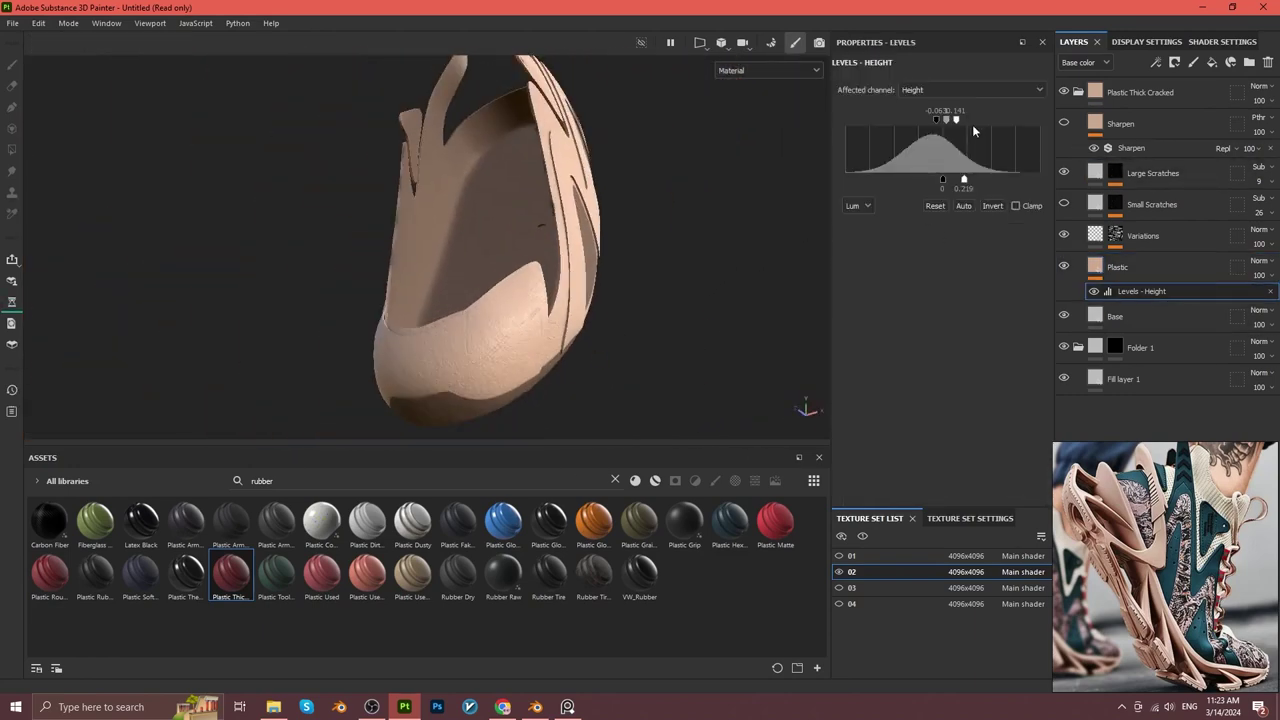
key(ctrl+s)
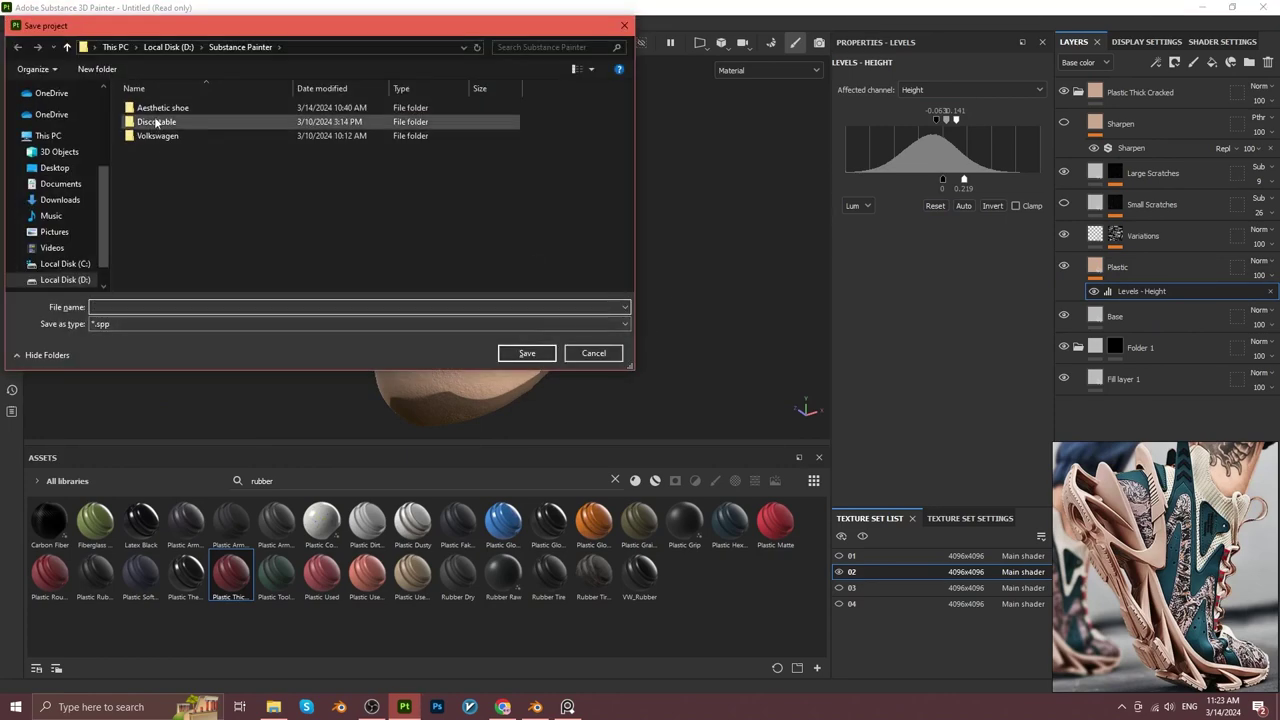
text(Aesthe)
Confirm saving the project as 'Aesthetic shoe'.
key(Return)
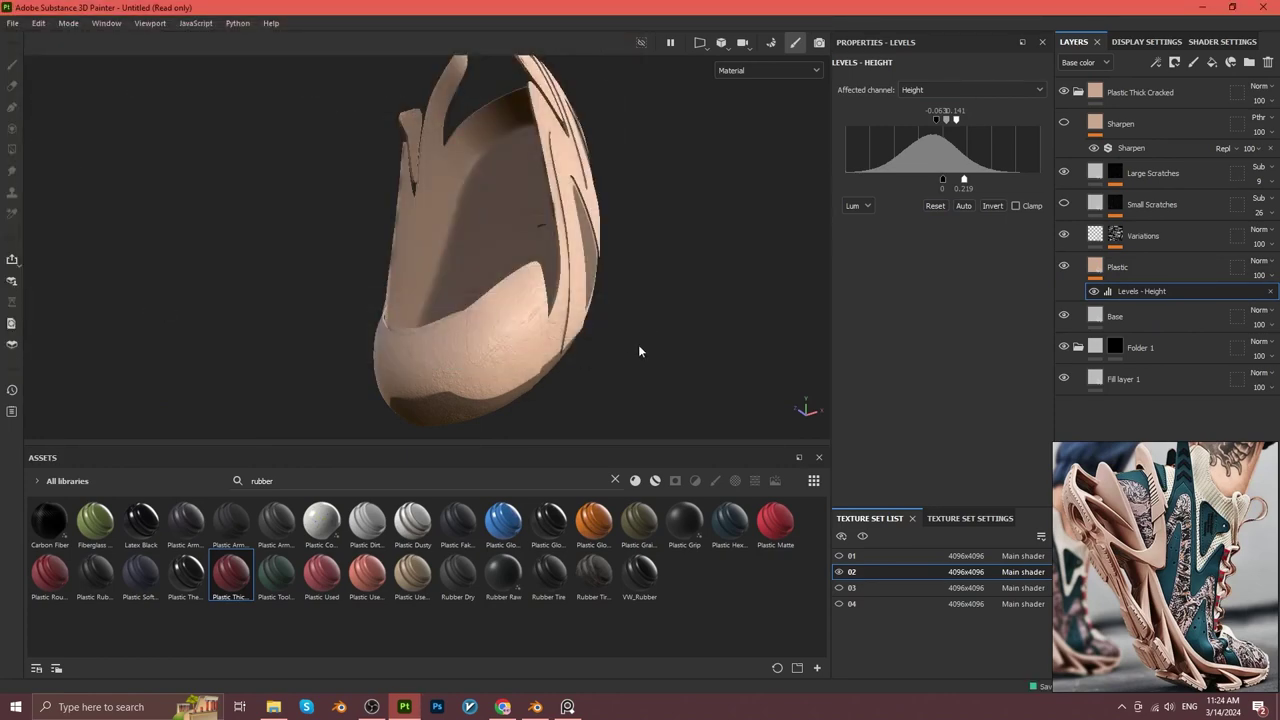
mouse_move(618, 360)
alt+mouse_down()
mouse_move(486, 329)
mouse_move(620, 340)
alt+mouse_up()
scroll(503, 285, up, 3)
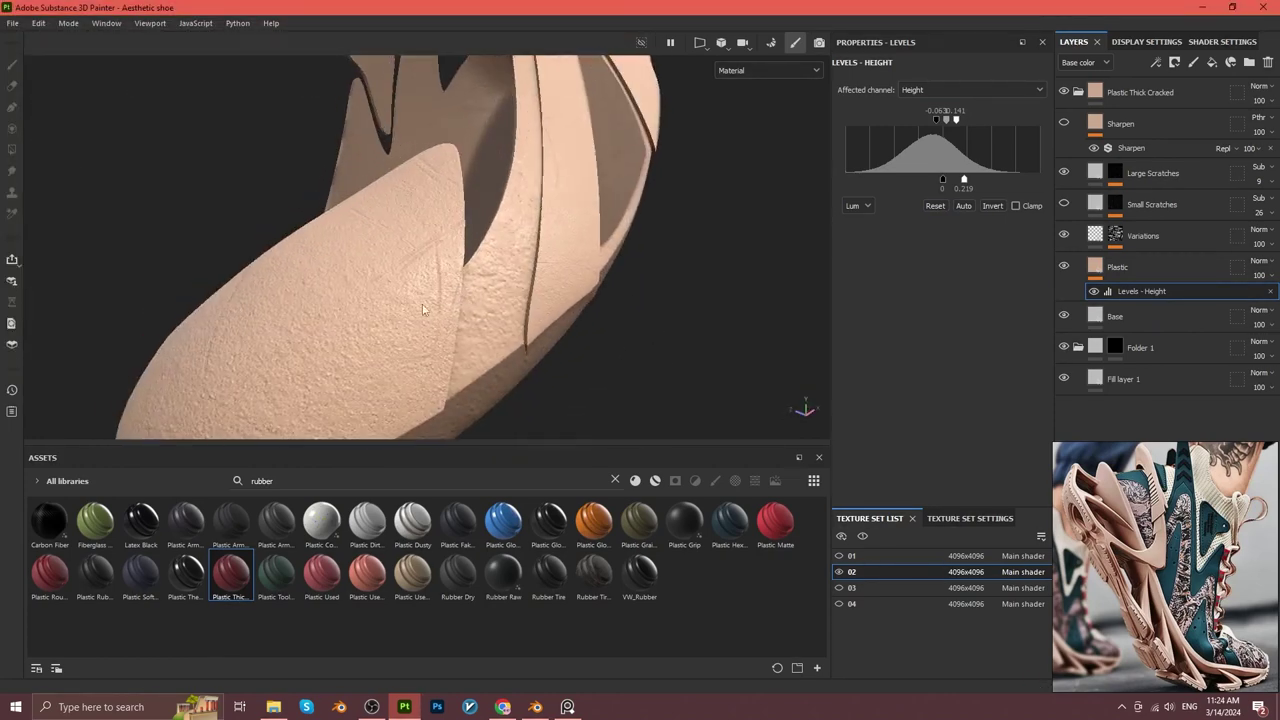
scroll(503, 285, up, 3)
alt+drag(503, 285, 457, 286)
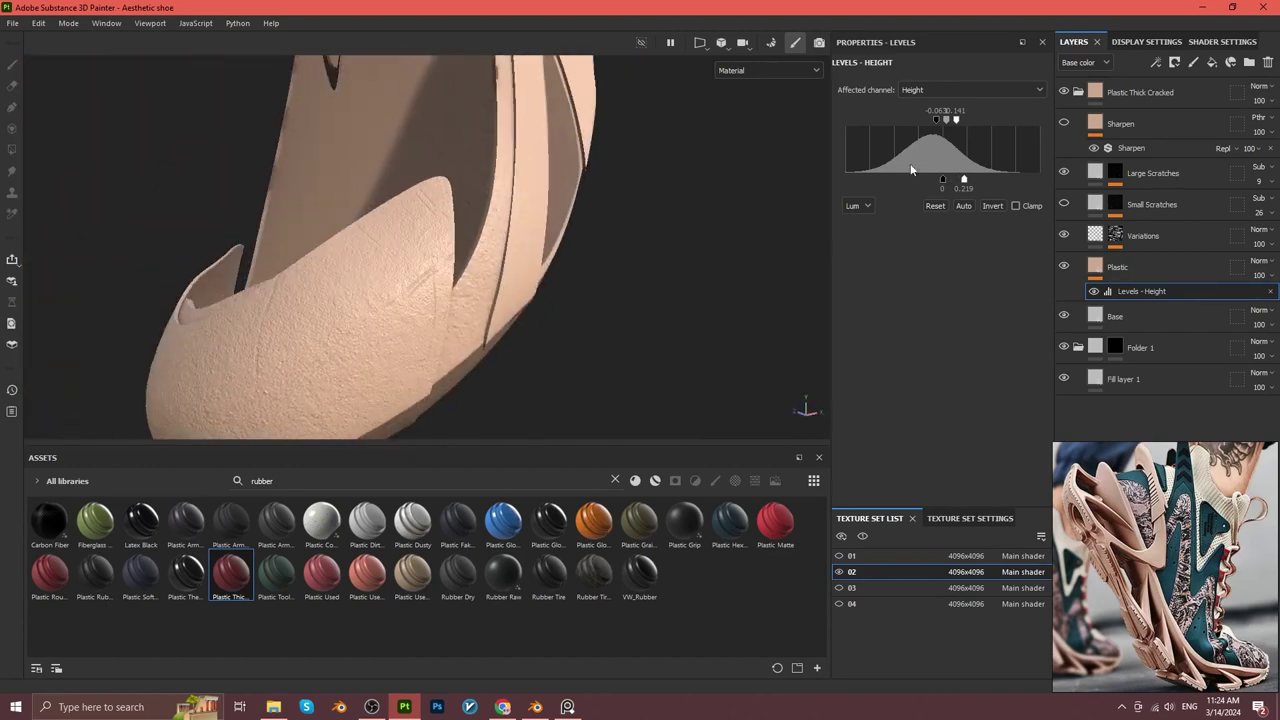
Raise the low end of the height levels and expand Large Scratches' mask effects.
drag(873, 121, 887, 121)
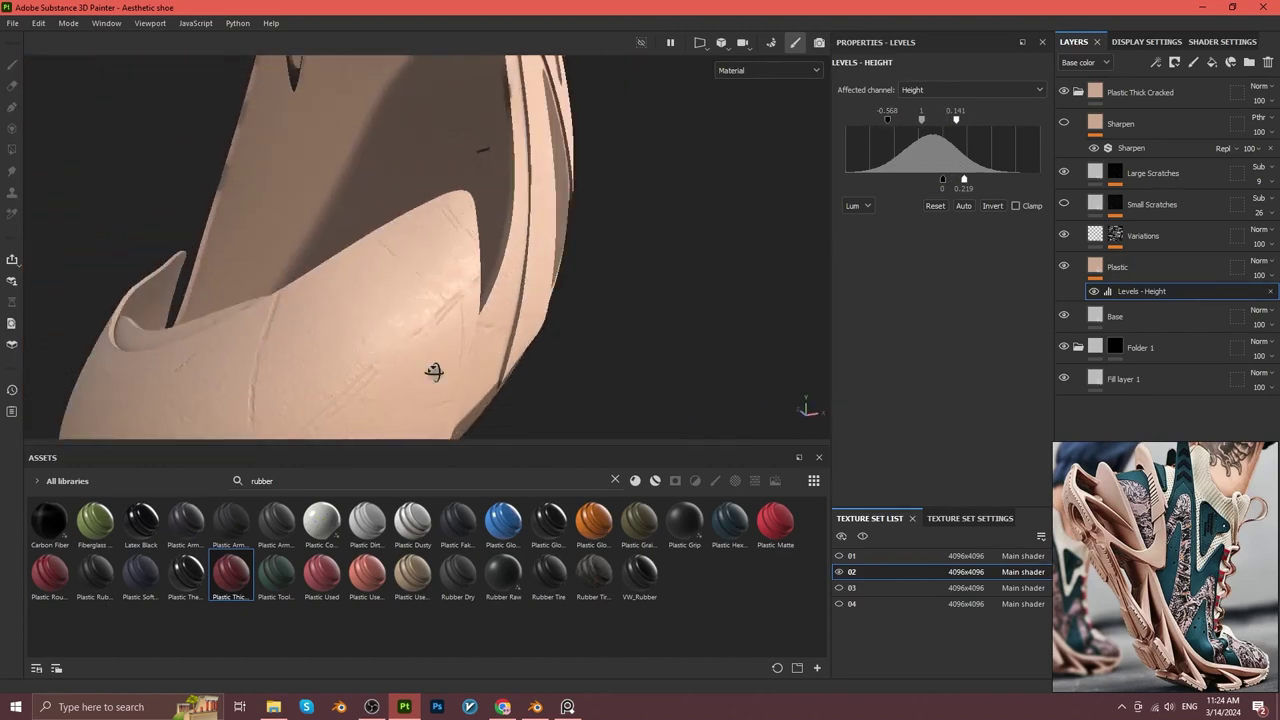
alt+drag(404, 173, 372, 223)
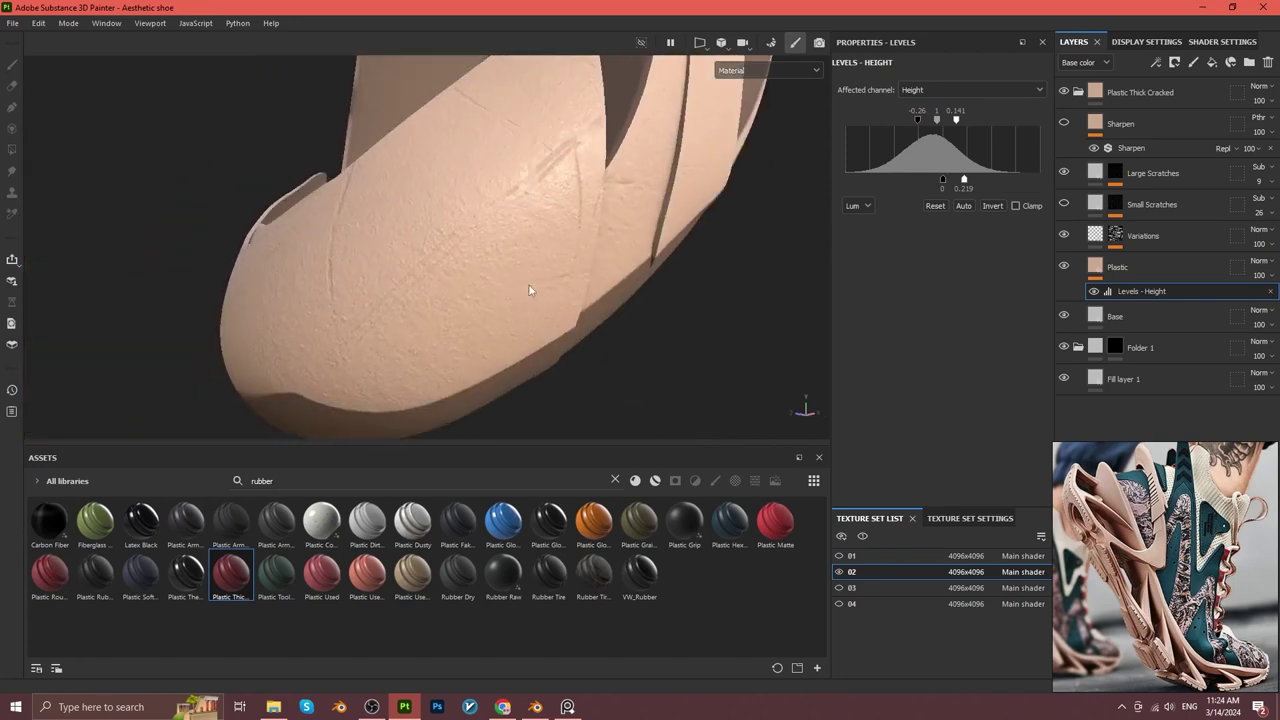
click(1152, 173)
click(1115, 173)
scroll(1010, 252, down, 10)
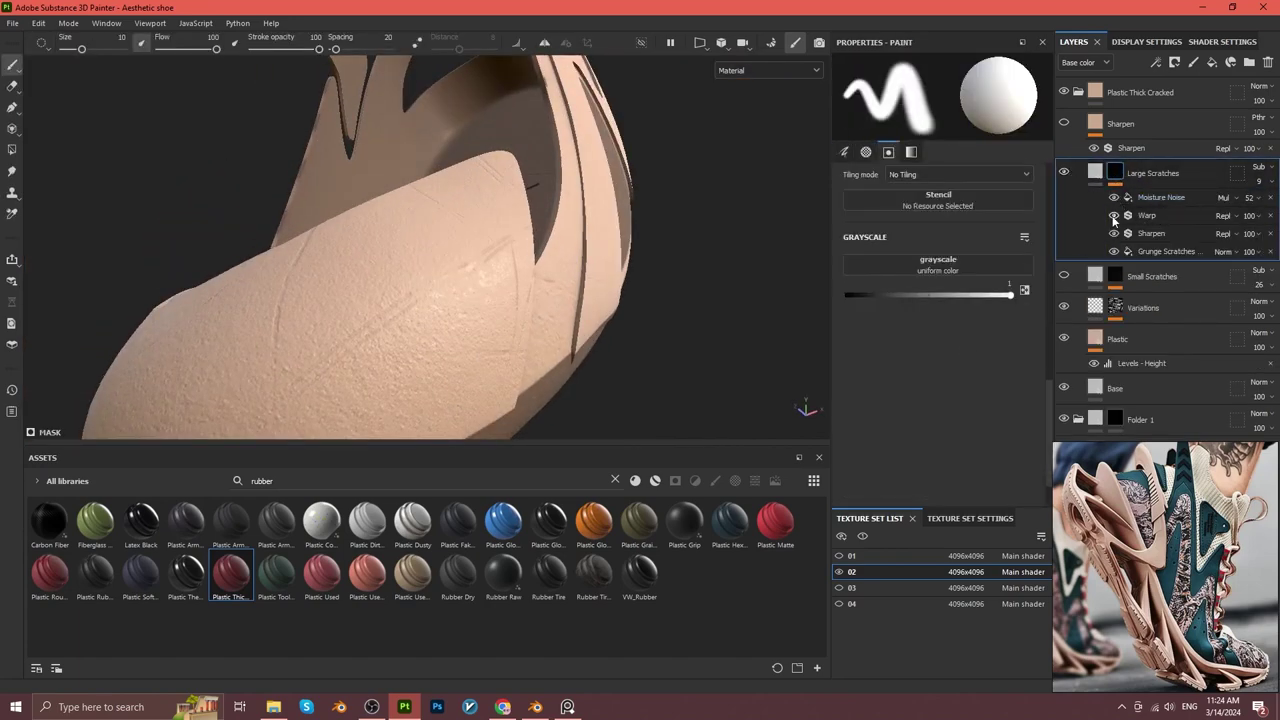
Open the Grunge Scratches fill effect and drop its balance from 0.78 to 0.43.
click(1150, 251)
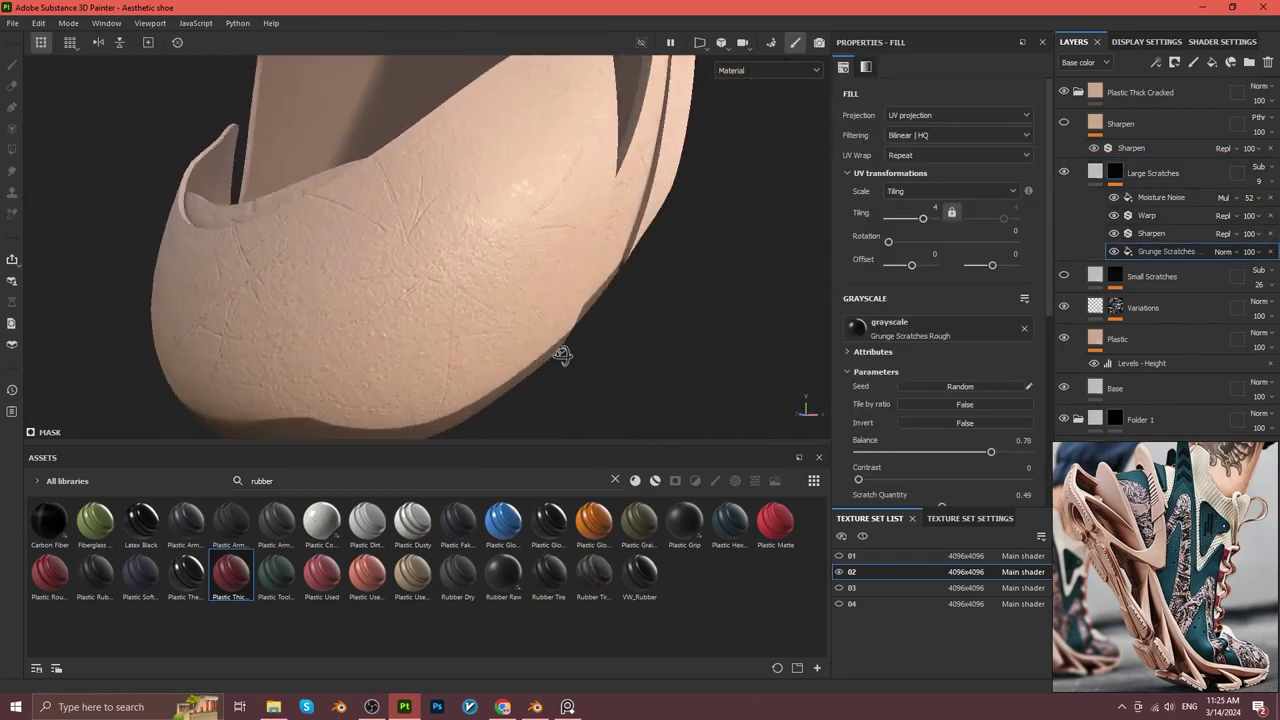
scroll(961, 298, down, 3)
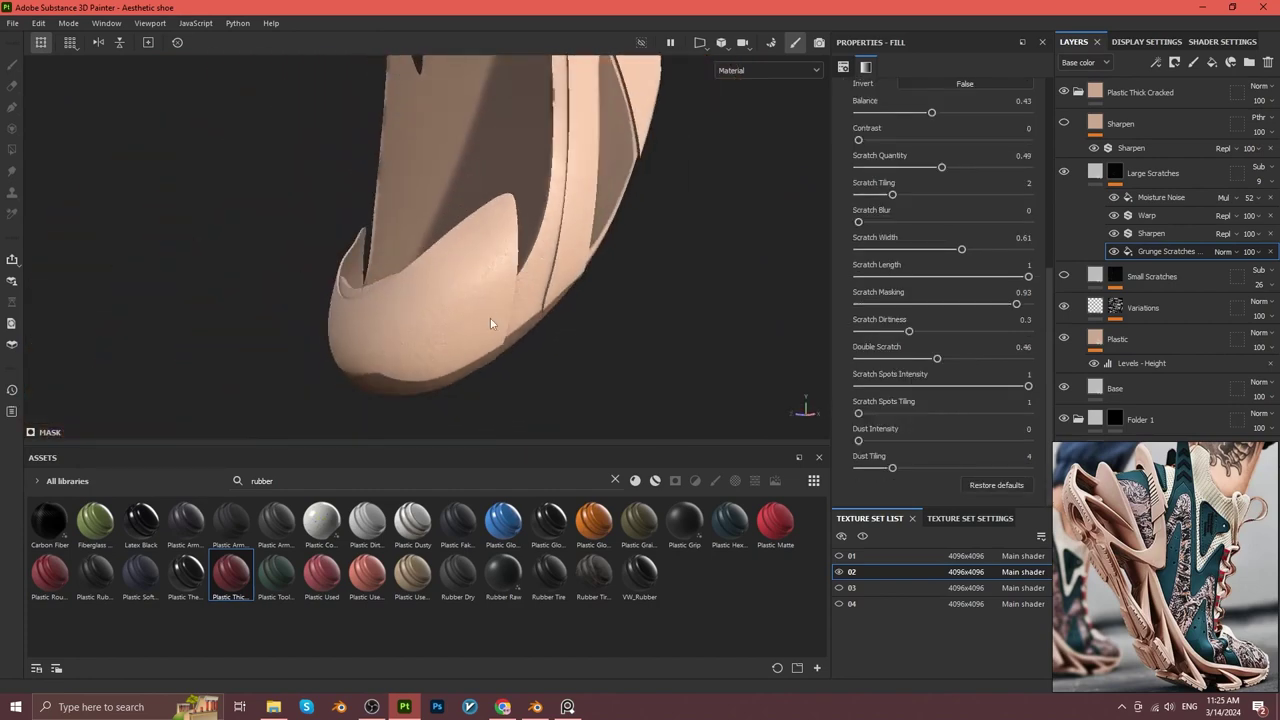
scroll(940, 300, up, 5)
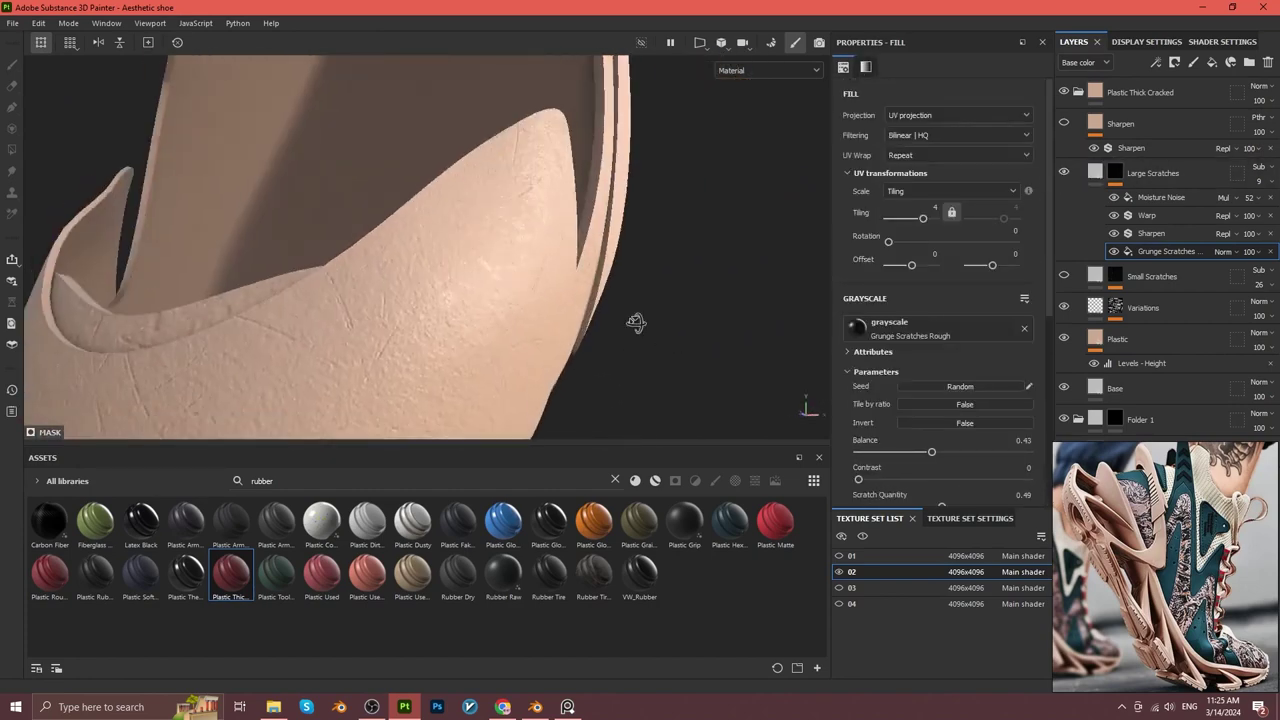
click(1127, 281)
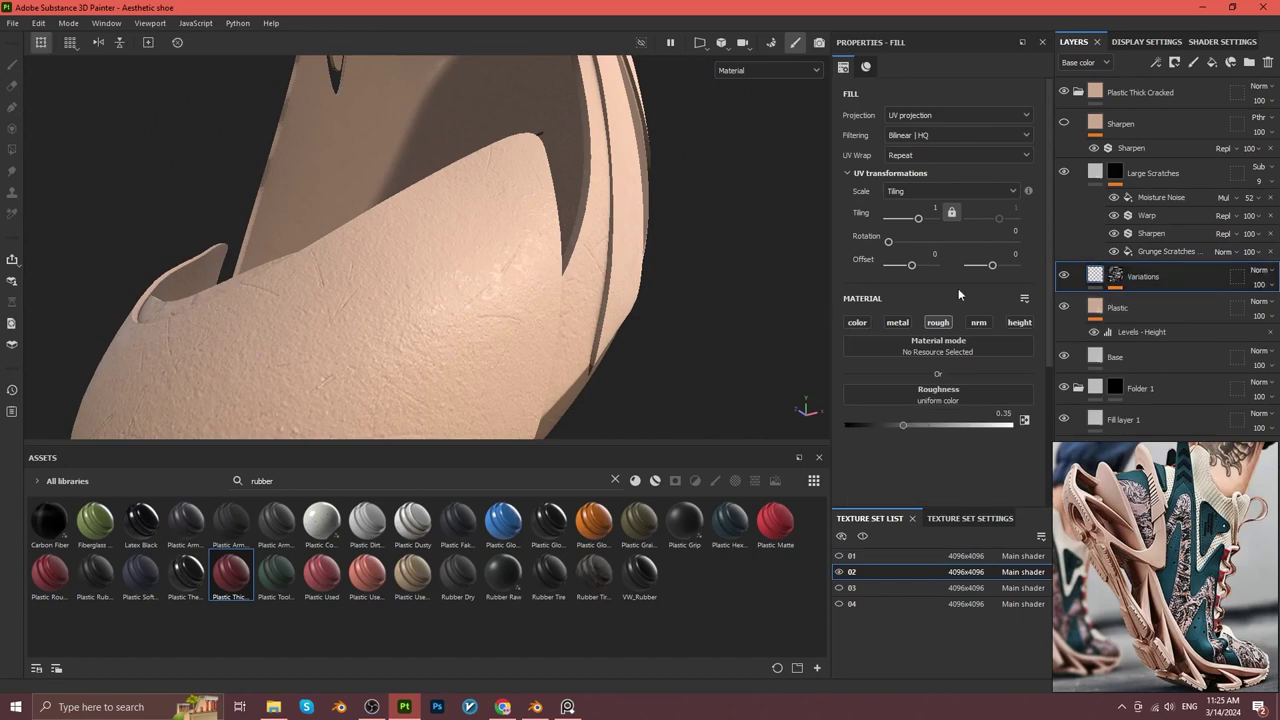
Delete the Small Scratches layer.
key(Delete)
scroll(901, 318, down, 5)
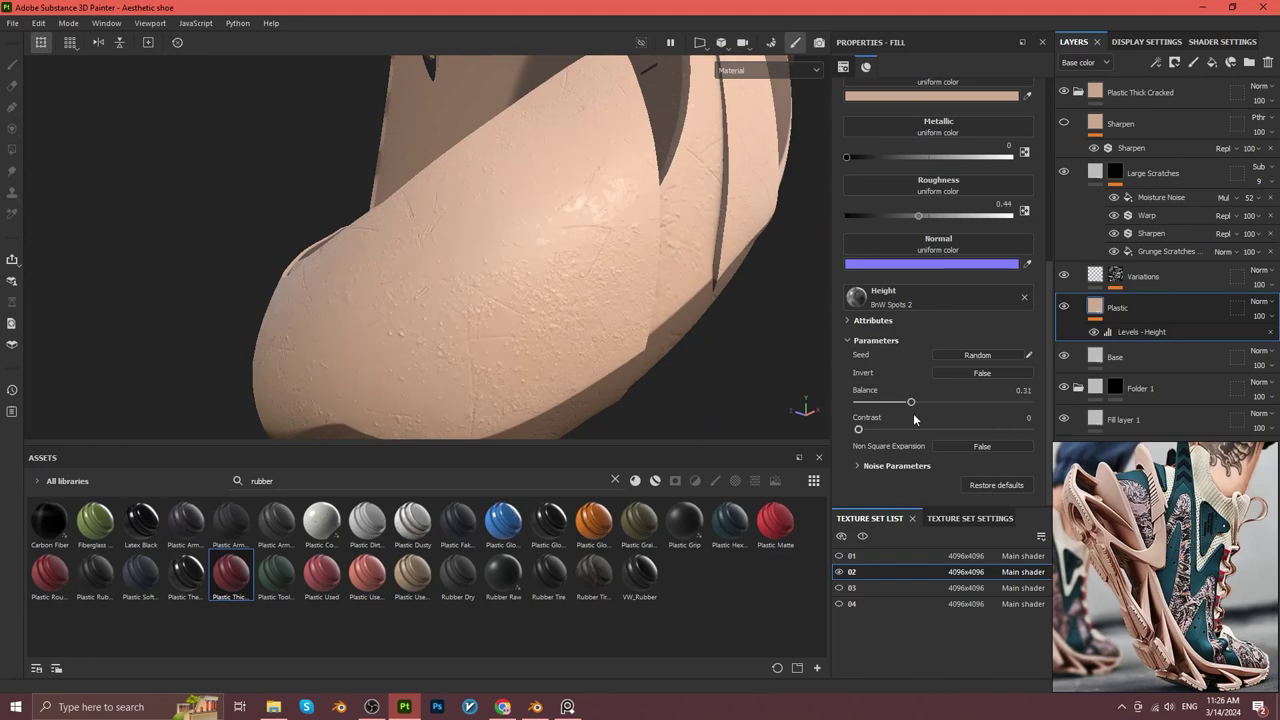
scroll(609, 363, up, 2)
scroll(565, 322, up, 2)
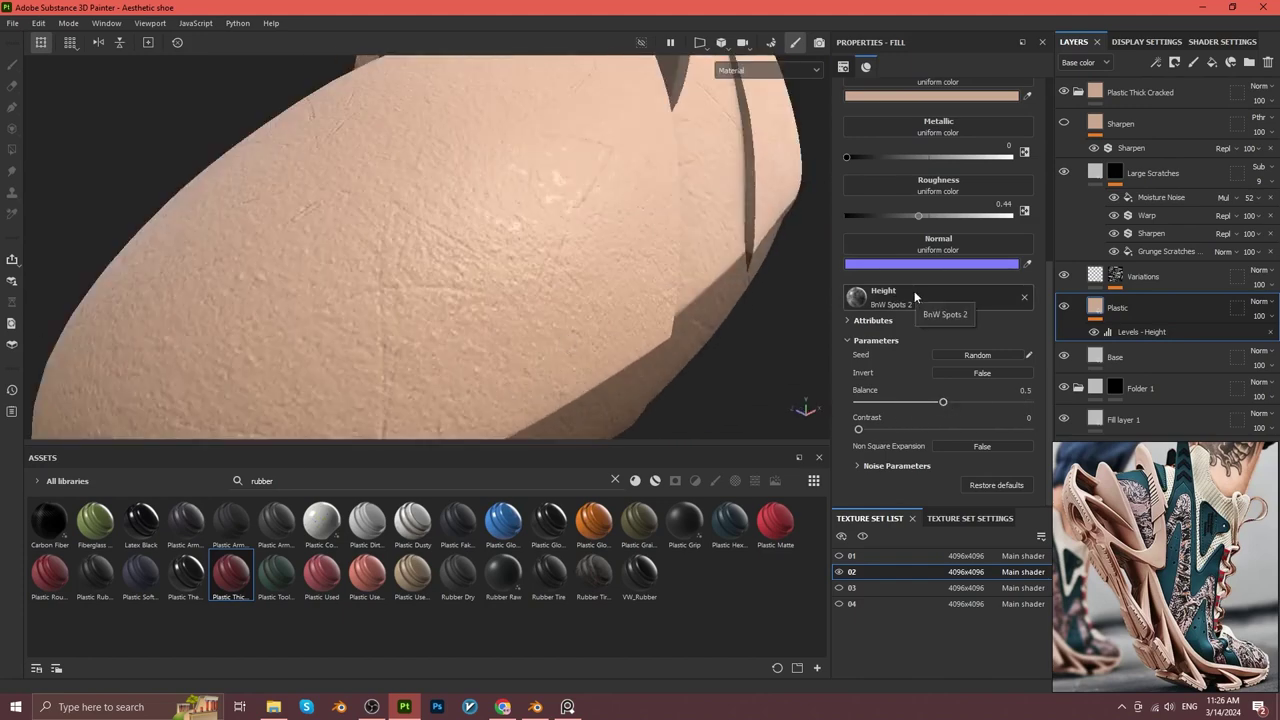
Use Cells 1 as the Plastic height texture with tiling 80.
click(856, 297)
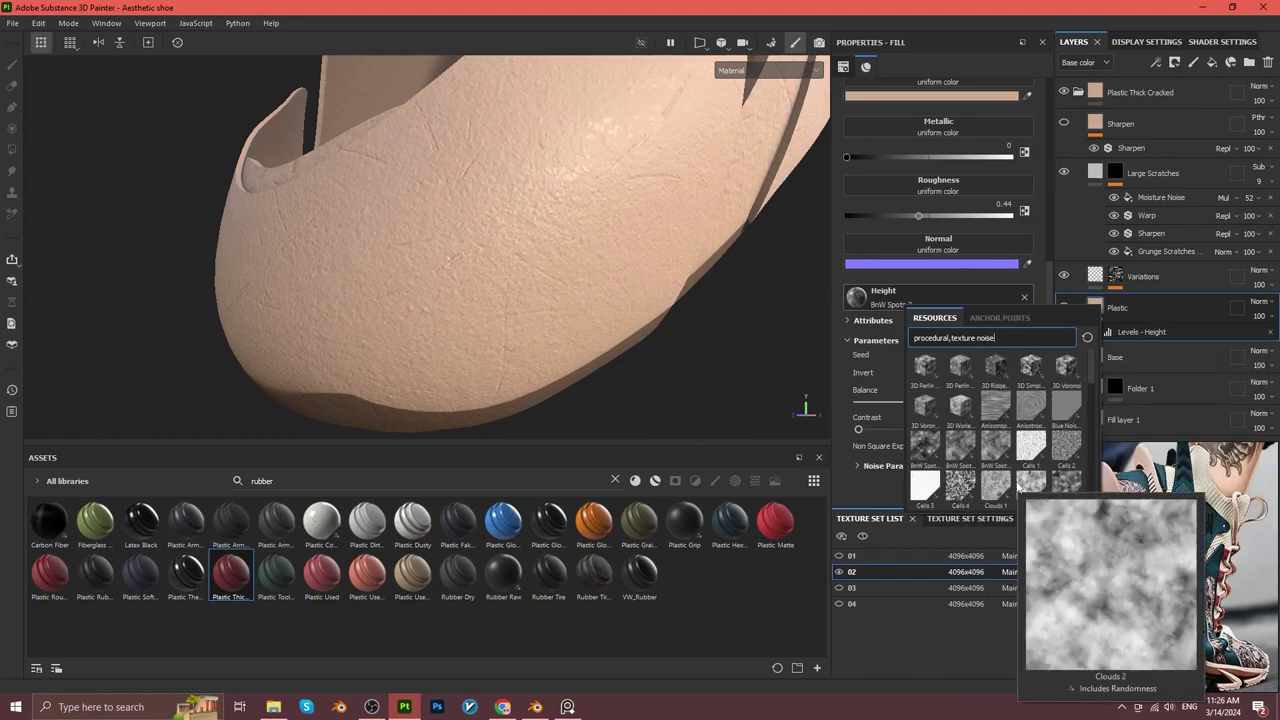
click(925, 485)
scroll(891, 226, up, 3)
drag(891, 217, 931, 217)
mouse_move(668, 327)
alt+mouse_down()
mouse_move(457, 277)
mouse_move(749, 303)
mouse_move(617, 297)
mouse_move(537, 340)
mouse_move(623, 251)
mouse_move(720, 300)
alt+mouse_up()
scroll(904, 359, down, 2)
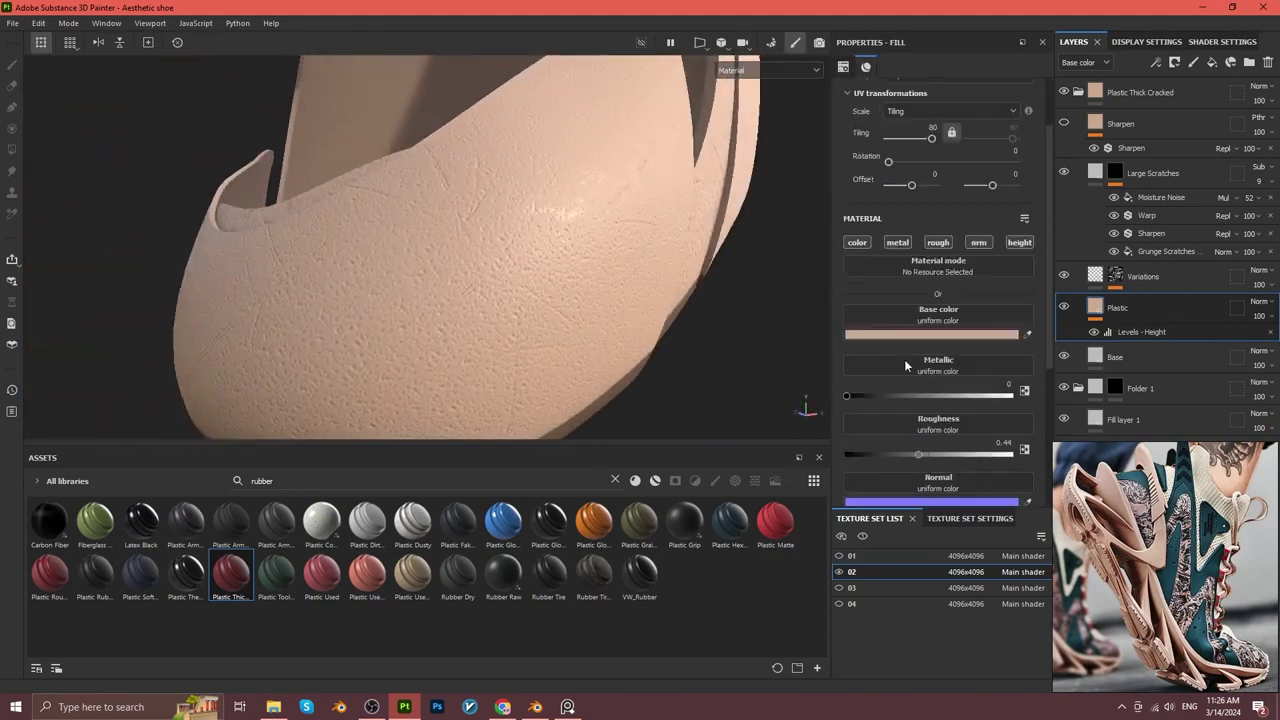
scroll(904, 359, down, 2)
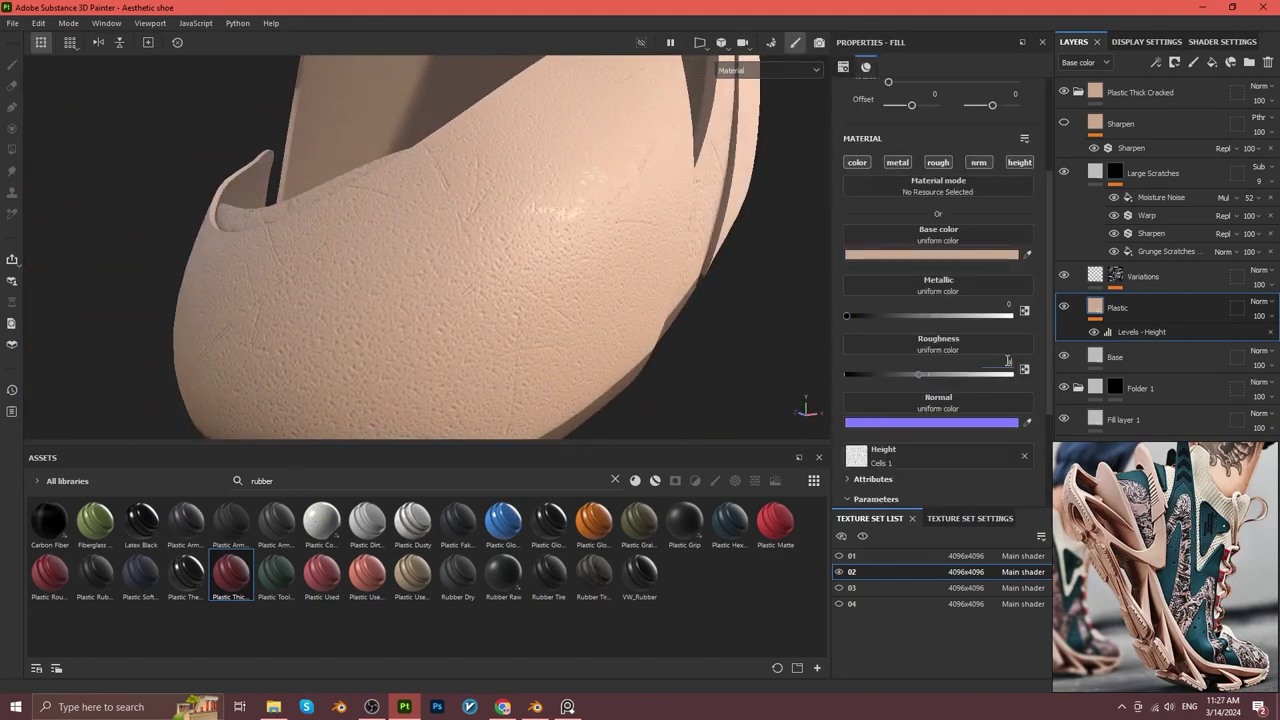
Inspect the toe cap and toggle the Levels - Height adjustment off.
mouse_move(760, 362)
alt+mouse_down()
mouse_move(663, 363)
mouse_move(440, 297)
mouse_move(540, 351)
mouse_move(599, 305)
alt+mouse_up()
alt+right_drag(599, 305, 885, 310)
click(1140, 331)
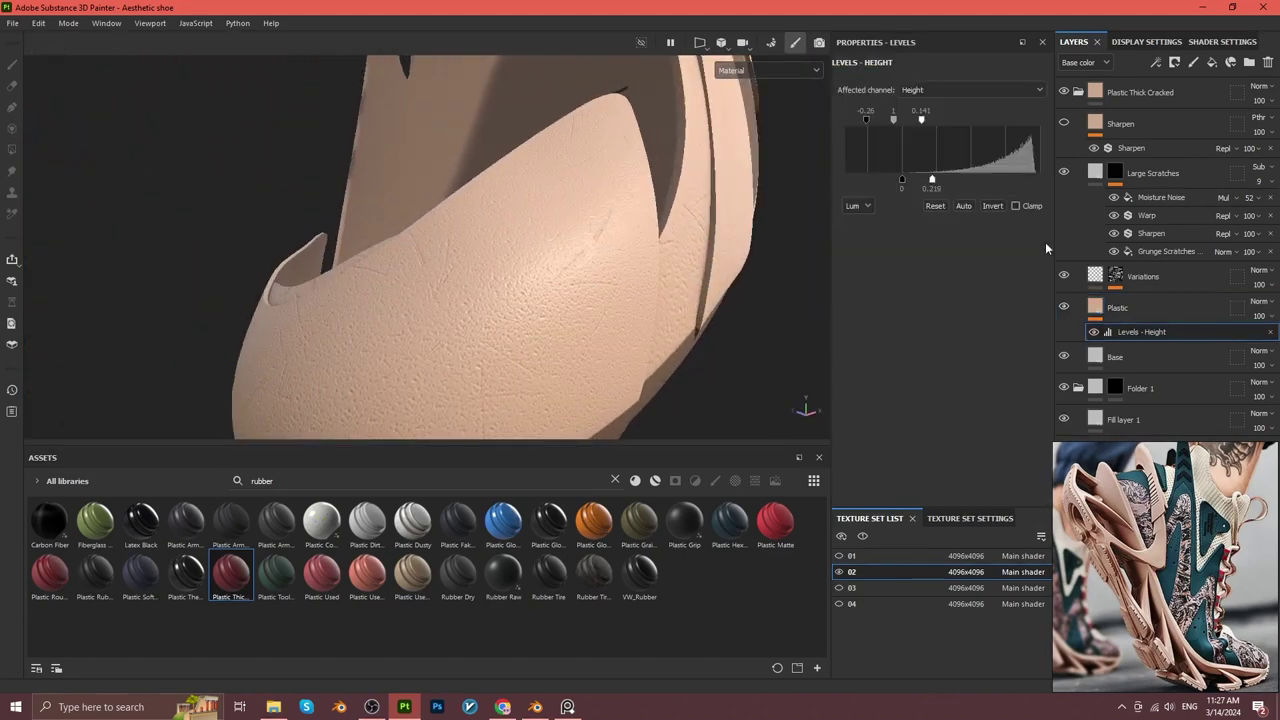
click(1117, 307)
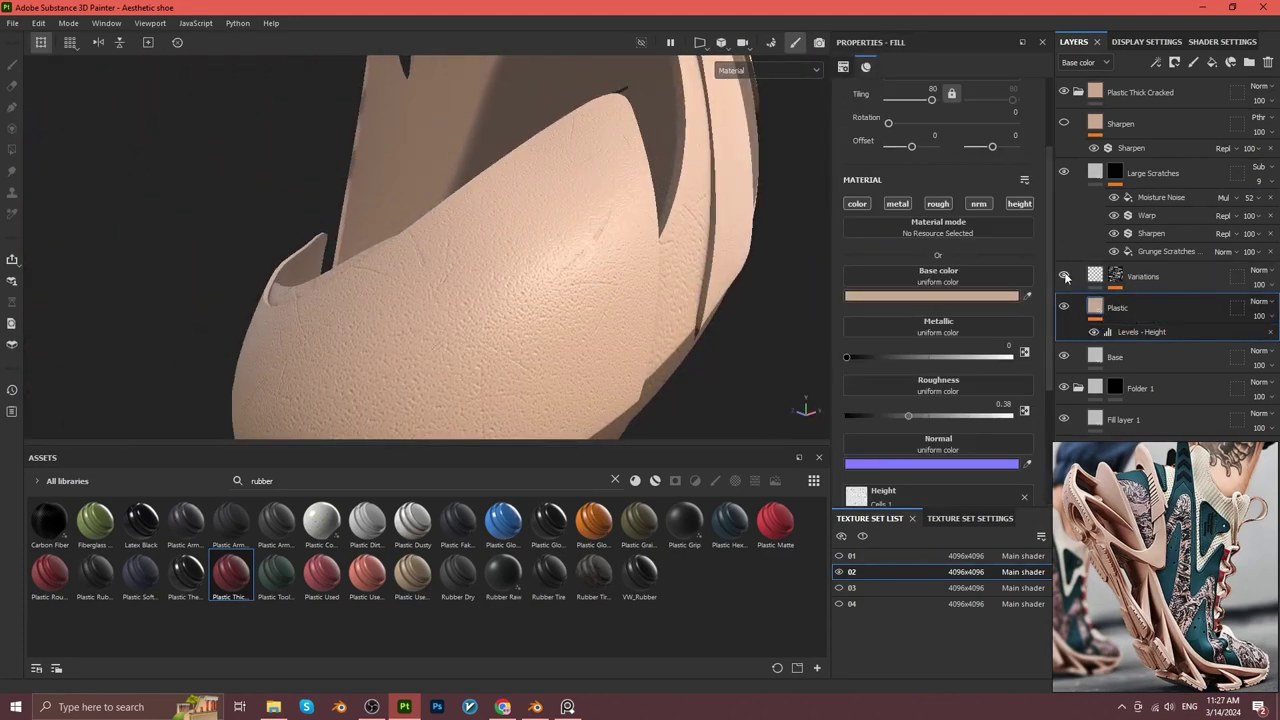
click(1132, 331)
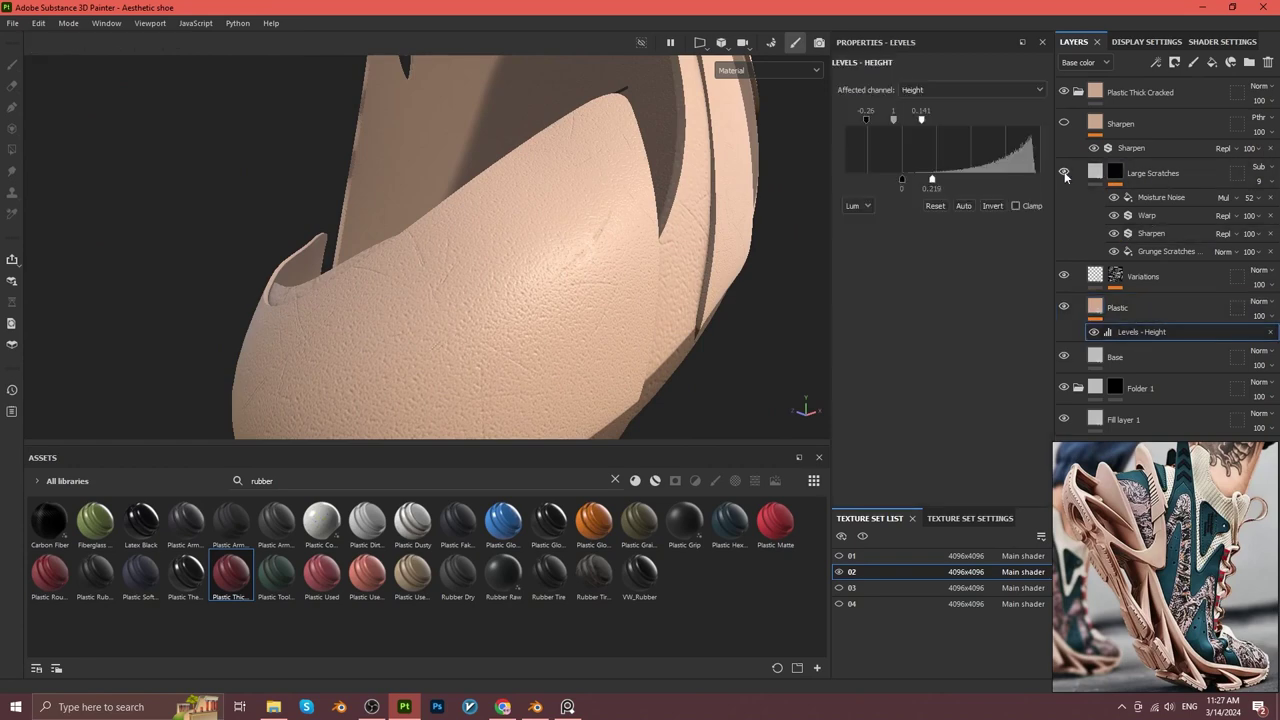
click(1093, 331)
click(1117, 307)
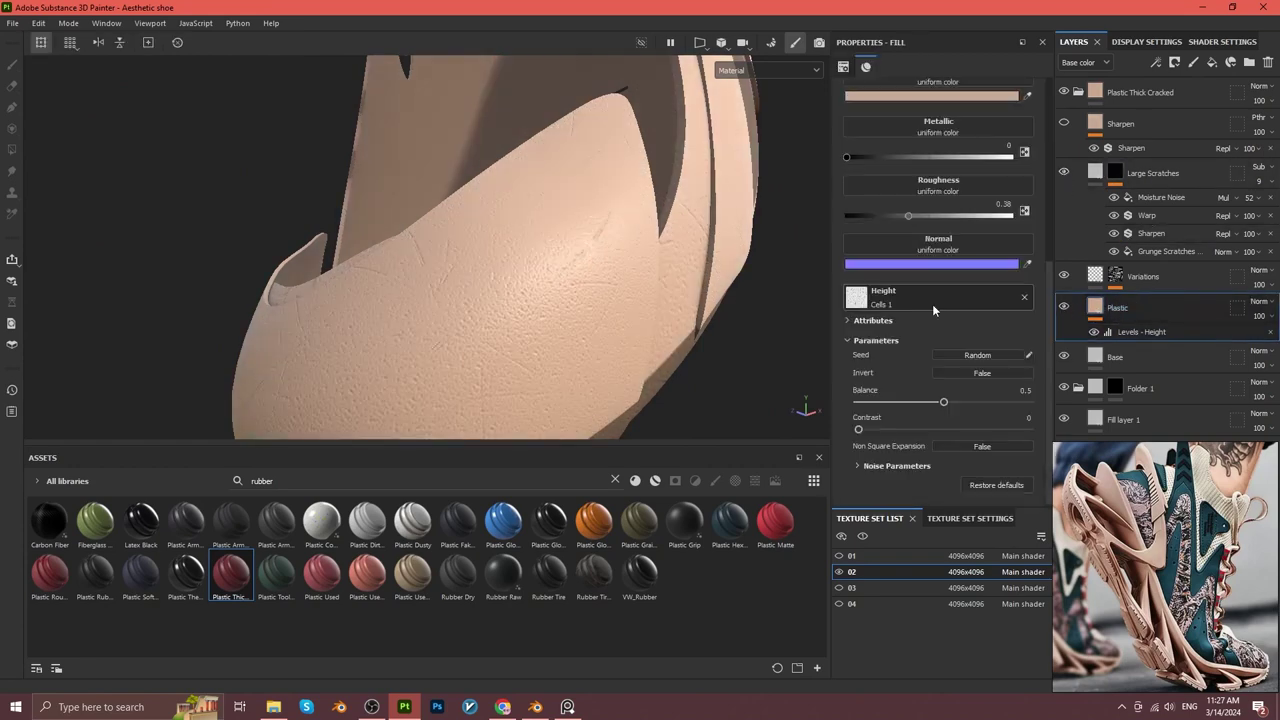
Set the Cells 1 height balance to 0.11.
scroll(537, 353, up, 3)
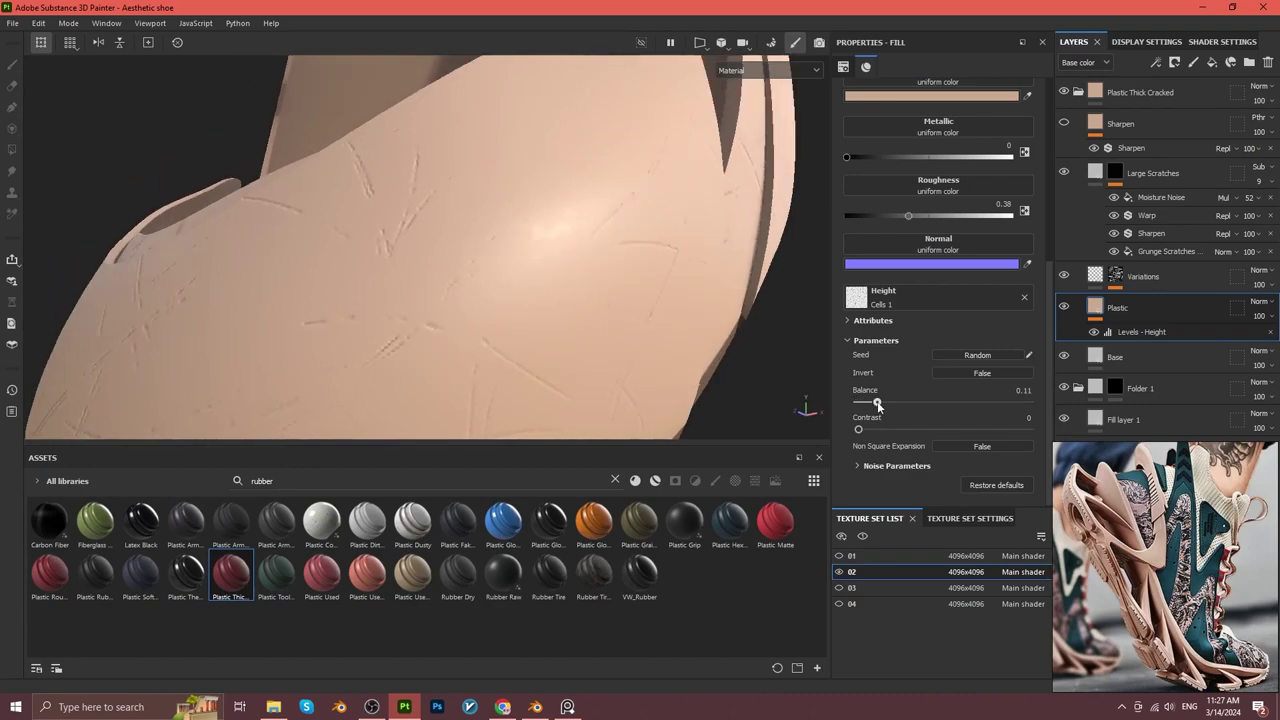
drag(876, 401, 879, 404)
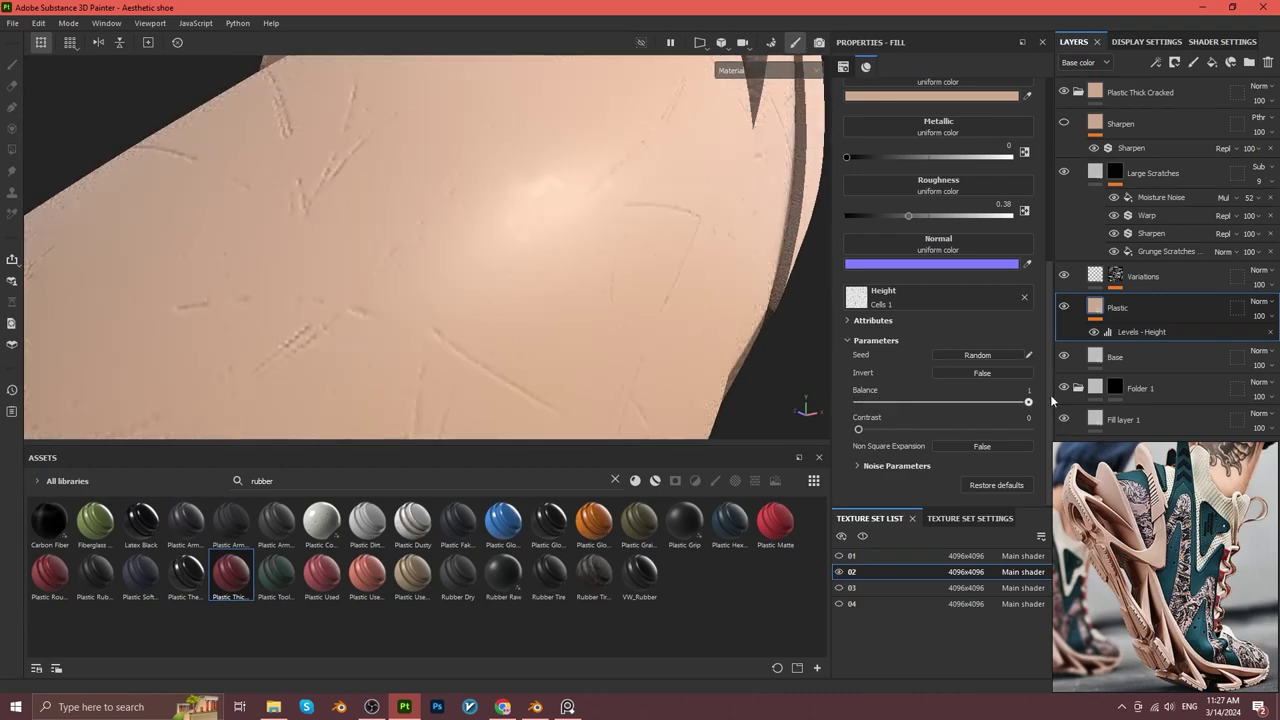
drag(879, 404, 877, 401)
mouse_move(620, 330)
alt+mouse_down()
mouse_move(743, 381)
mouse_move(606, 351)
alt+mouse_up()
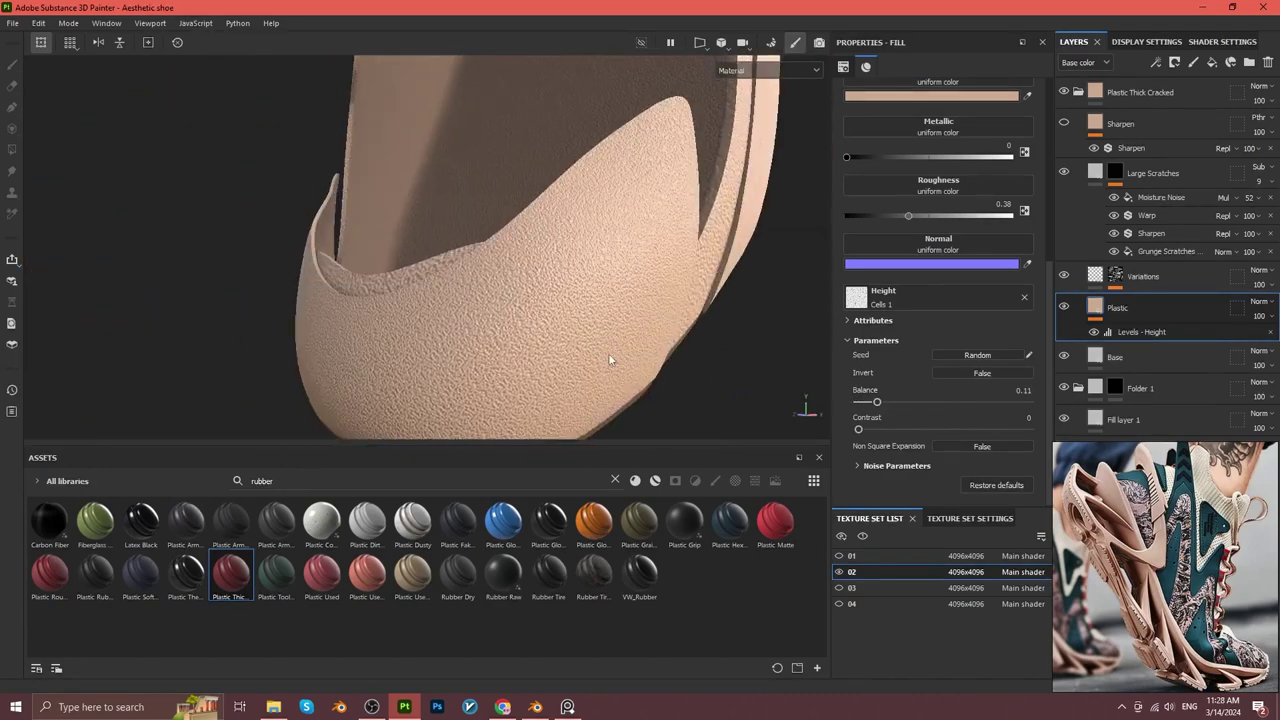
Retune Levels - Height: low input to 0.021, output raised toward 0.3.
click(1121, 334)
drag(919, 124, 846, 124)
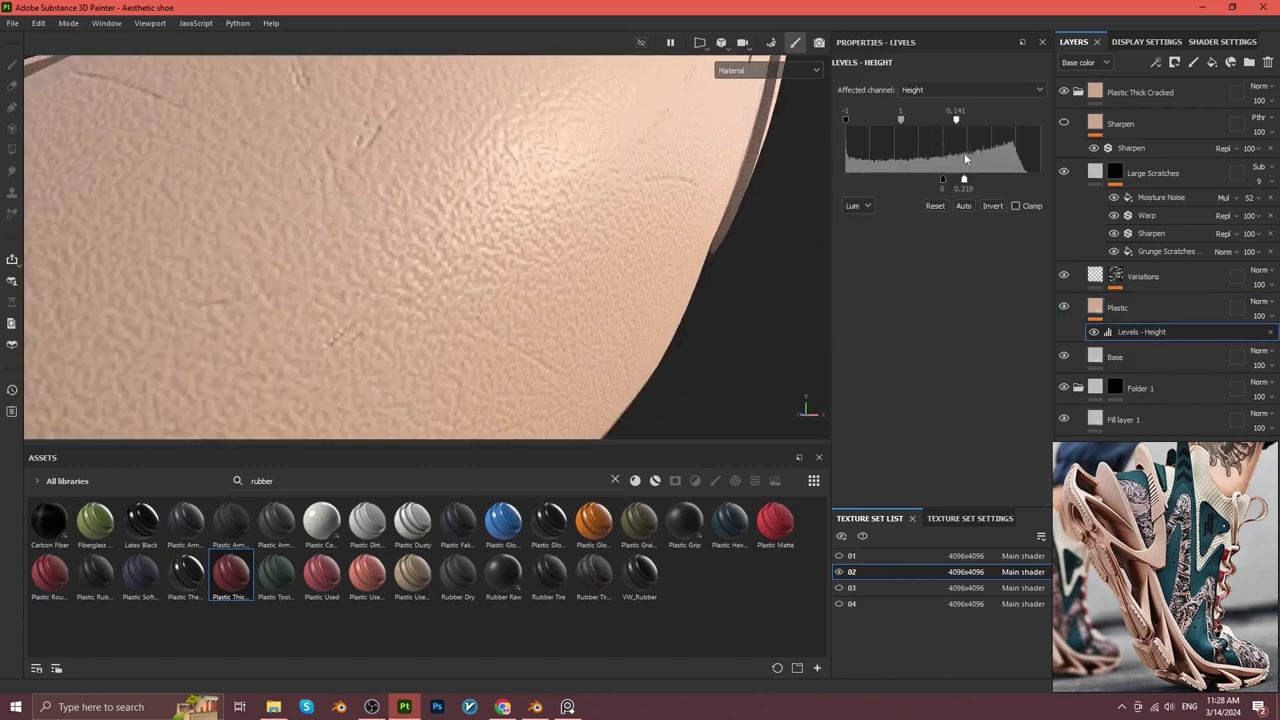
alt+drag(540, 390, 600, 350)
drag(942, 179, 944, 179)
alt+drag(560, 330, 700, 260)
drag(964, 179, 994, 179)
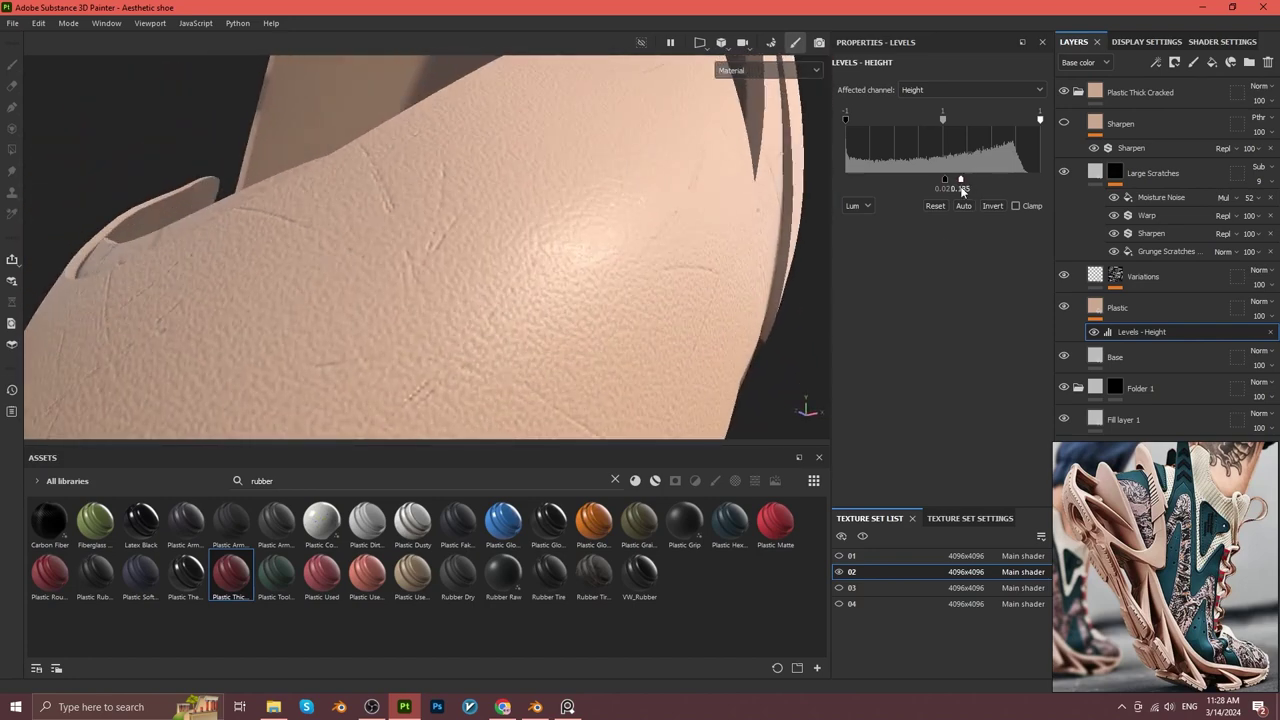
drag(955, 186, 971, 186)
mouse_move(663, 337)
alt+mouse_down()
mouse_move(424, 289)
mouse_move(669, 290)
mouse_move(657, 337)
alt+mouse_up()
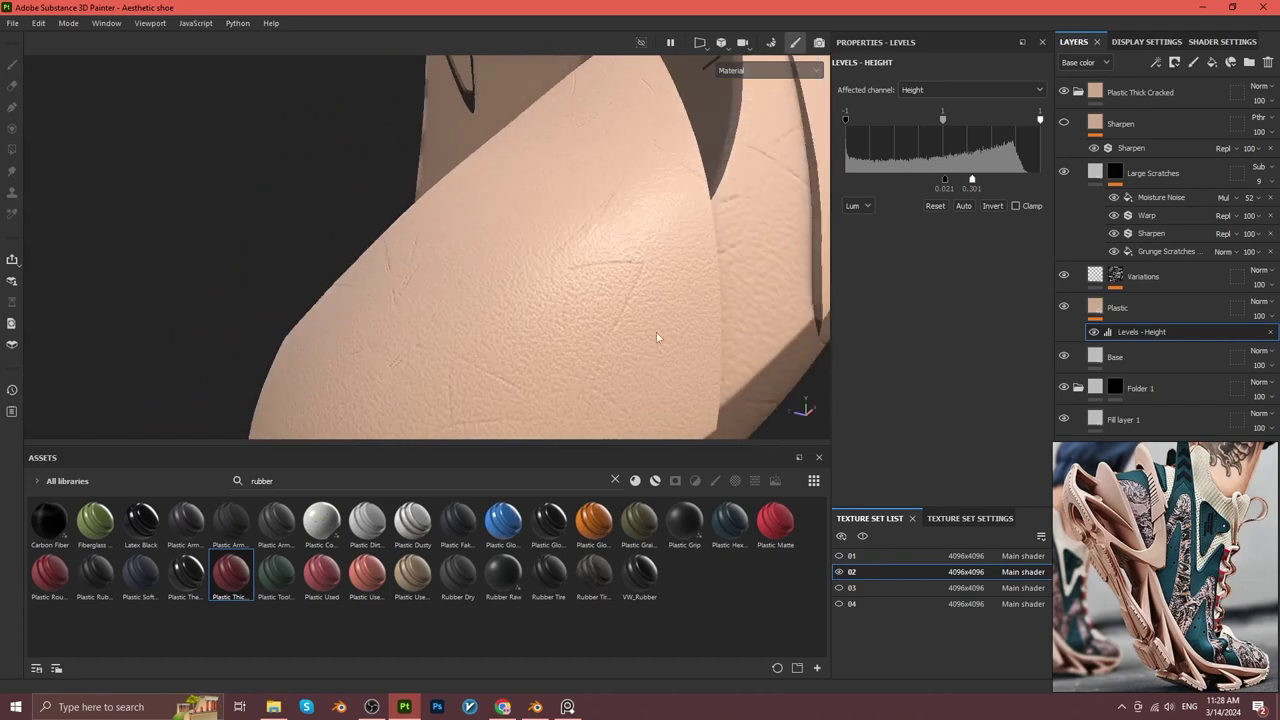
Check the Plastic fill and Levels - Height result up close across the shoe surface.
click(1117, 307)
mouse_move(603, 290)
alt+mouse_down()
mouse_move(596, 282)
mouse_move(640, 272)
alt+mouse_up()
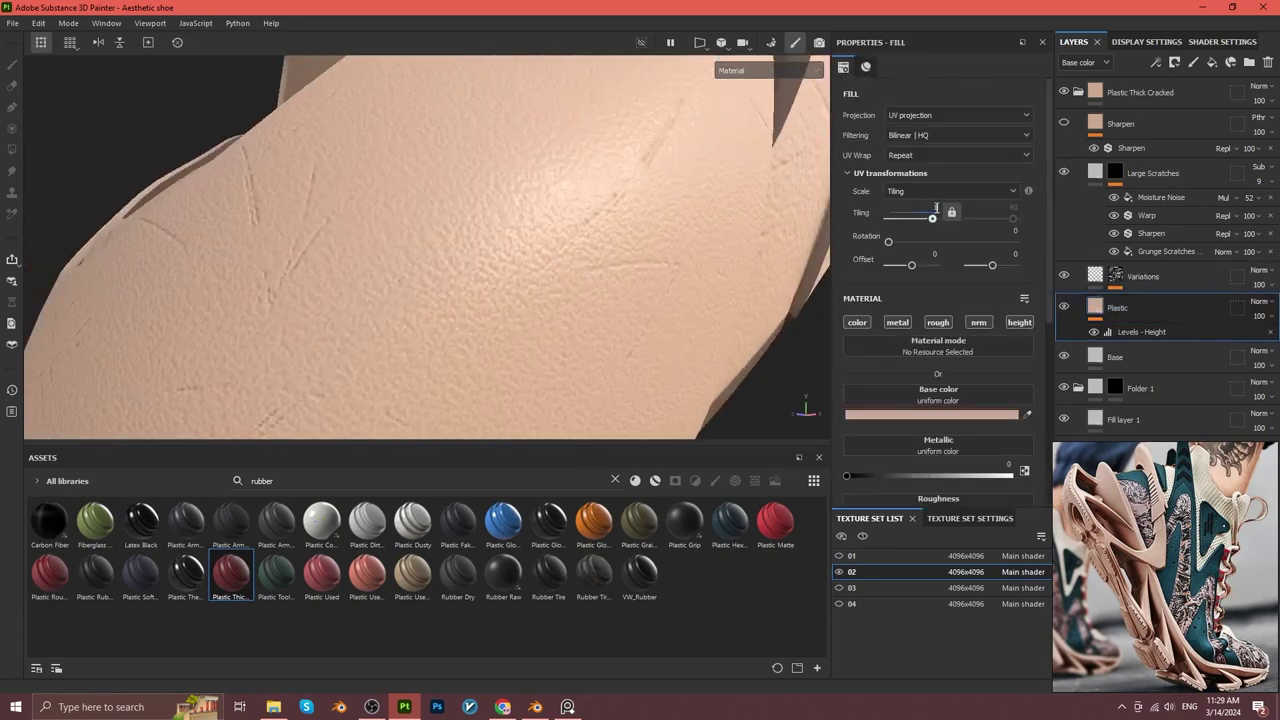
alt+drag(495, 277, 591, 286)
scroll(880, 435, down, 5)
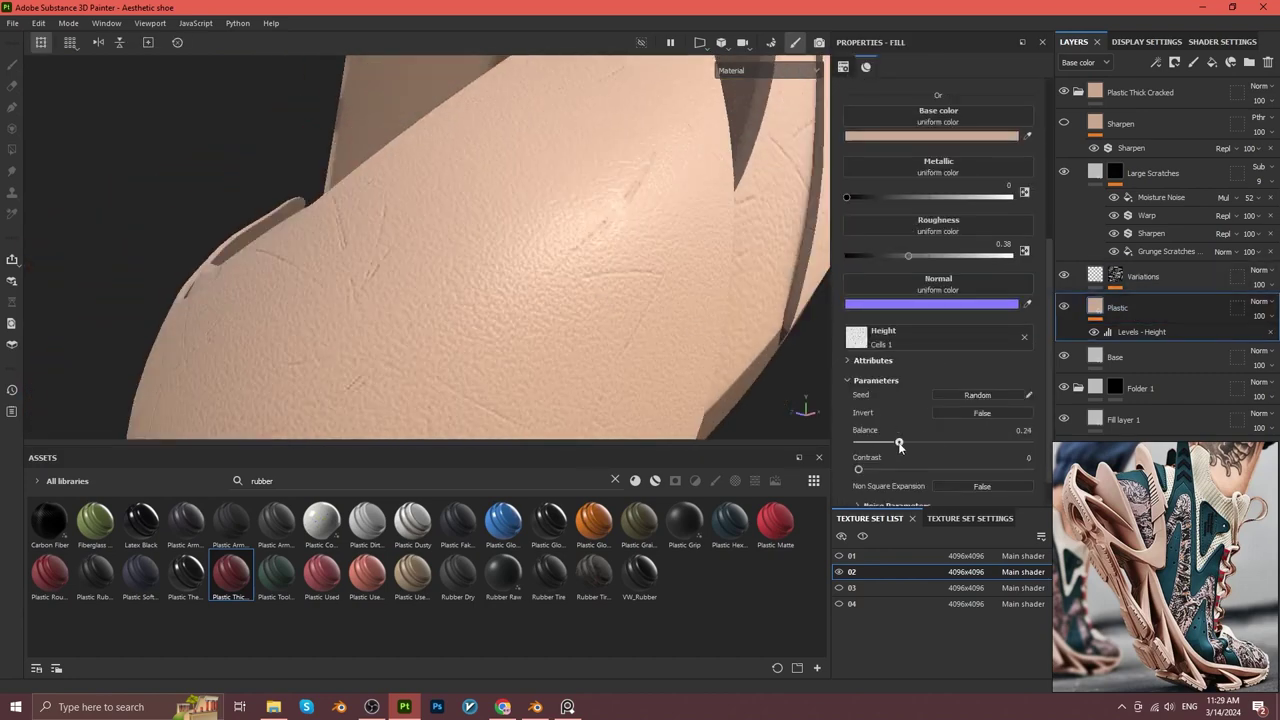
mouse_move(640, 300)
alt+mouse_down()
mouse_move(600, 337)
mouse_move(820, 308)
alt+mouse_up()
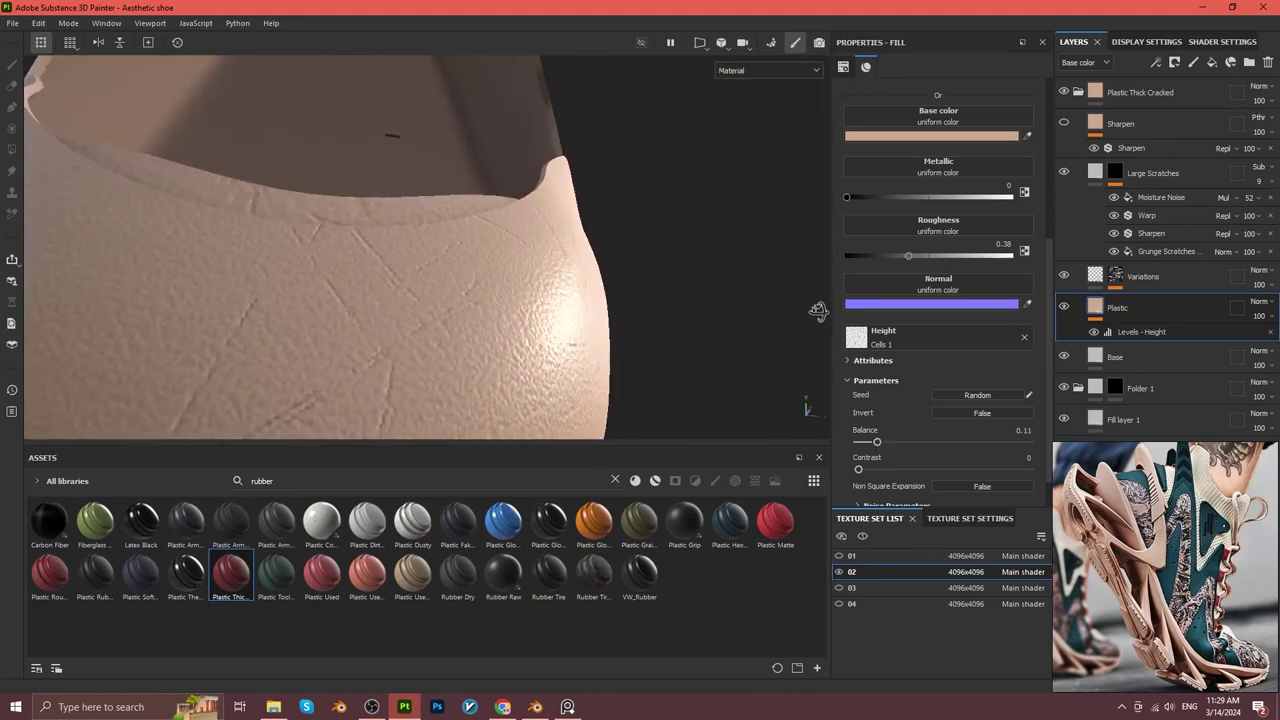
click(1141, 331)
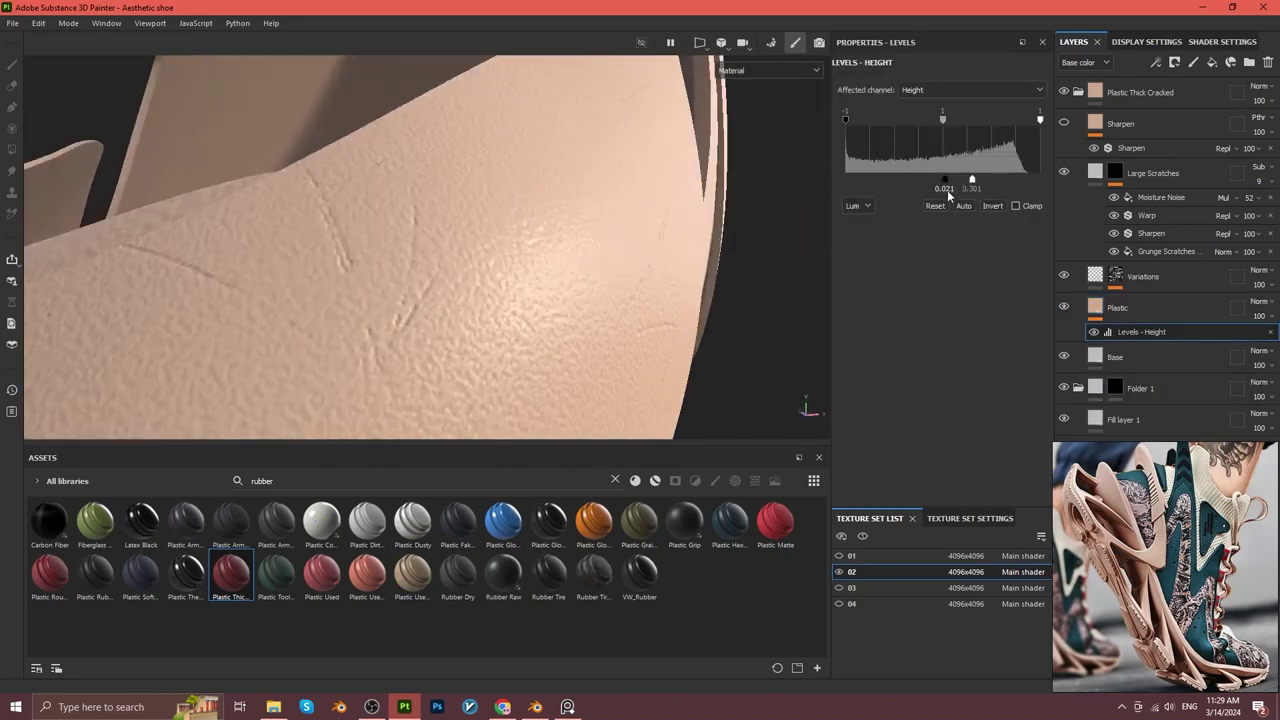
mouse_move(649, 277)
alt+mouse_down()
mouse_move(623, 309)
mouse_move(655, 307)
mouse_move(651, 291)
mouse_move(757, 349)
alt+mouse_up()
click(1146, 318)
mouse_move(571, 277)
alt+mouse_down()
mouse_move(591, 288)
mouse_move(604, 352)
mouse_move(486, 286)
mouse_move(571, 294)
mouse_move(611, 229)
mouse_move(700, 250)
alt+mouse_up()
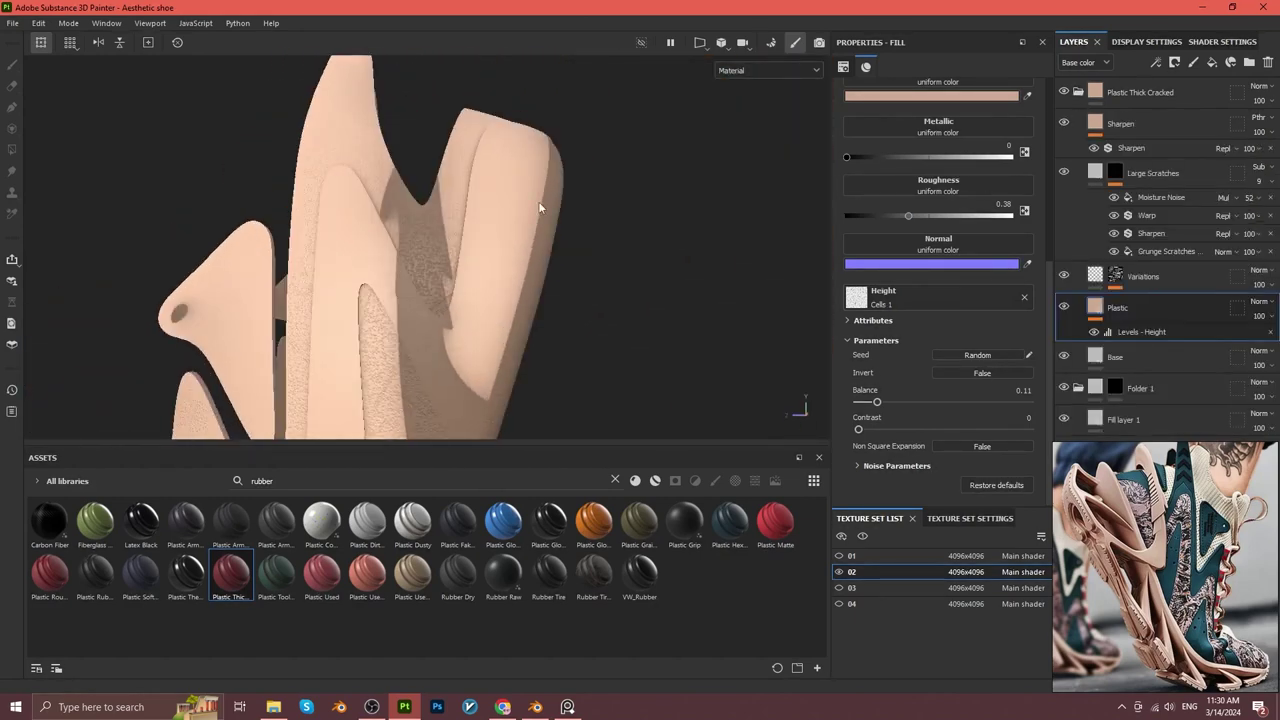
scroll(486, 300, up, 3)
scroll(486, 300, up, 3)
scroll(495, 328, up, 3)
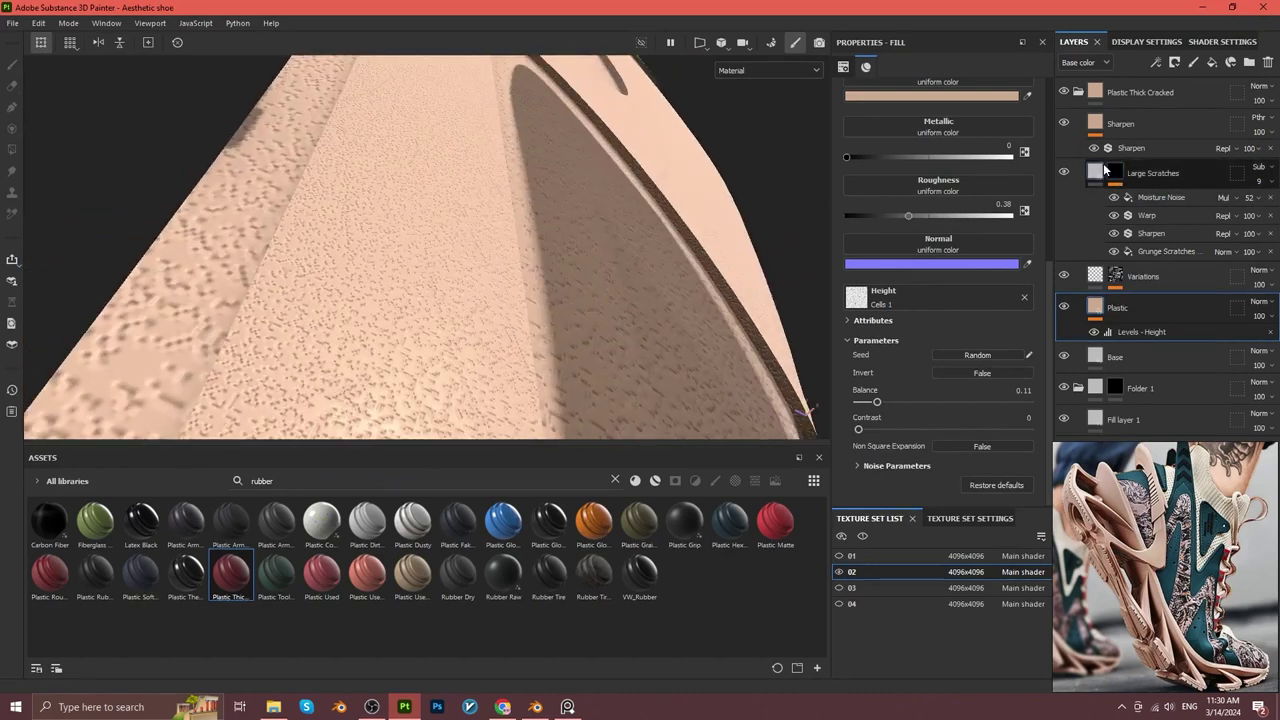
Lower the Sharpen filter's intensity, then delete it from the cracked plastic.
click(1131, 148)
drag(872, 184, 856, 185)
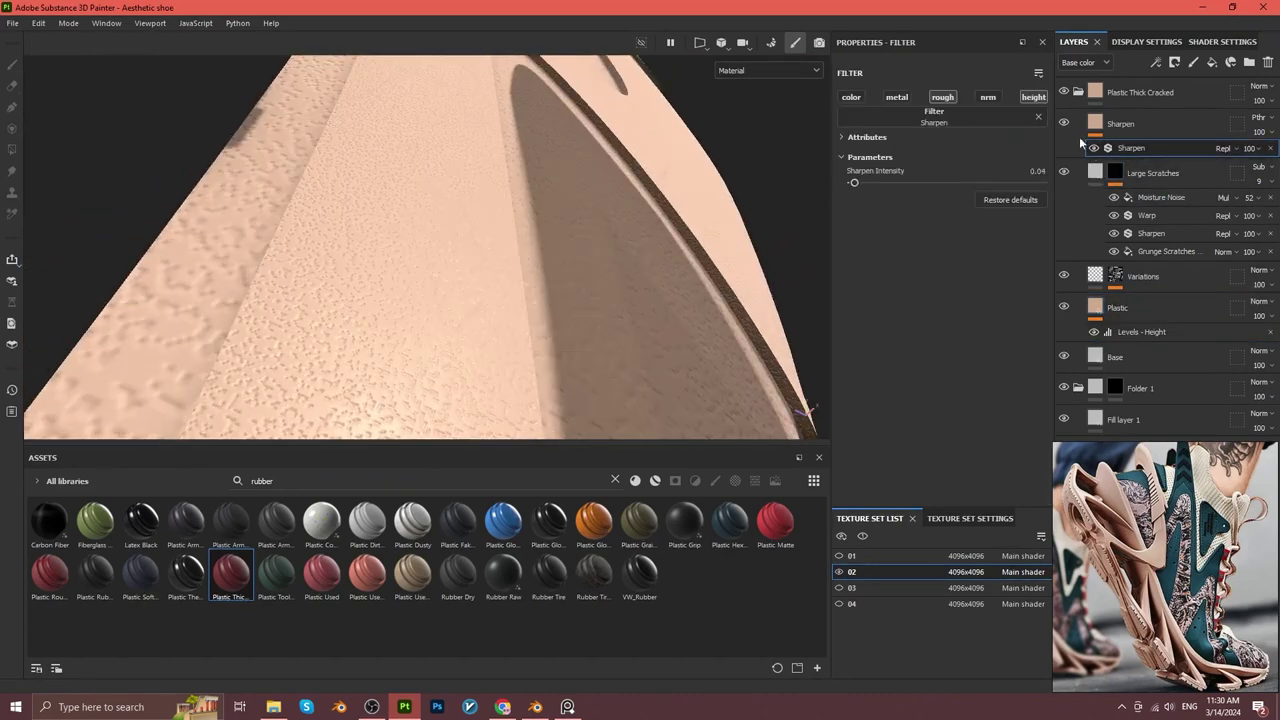
key(Delete)
mouse_move(560, 250)
alt+mouse_down()
mouse_move(545, 270)
mouse_move(555, 283)
alt+mouse_up()
shift+right_drag(555, 283, 884, 289)
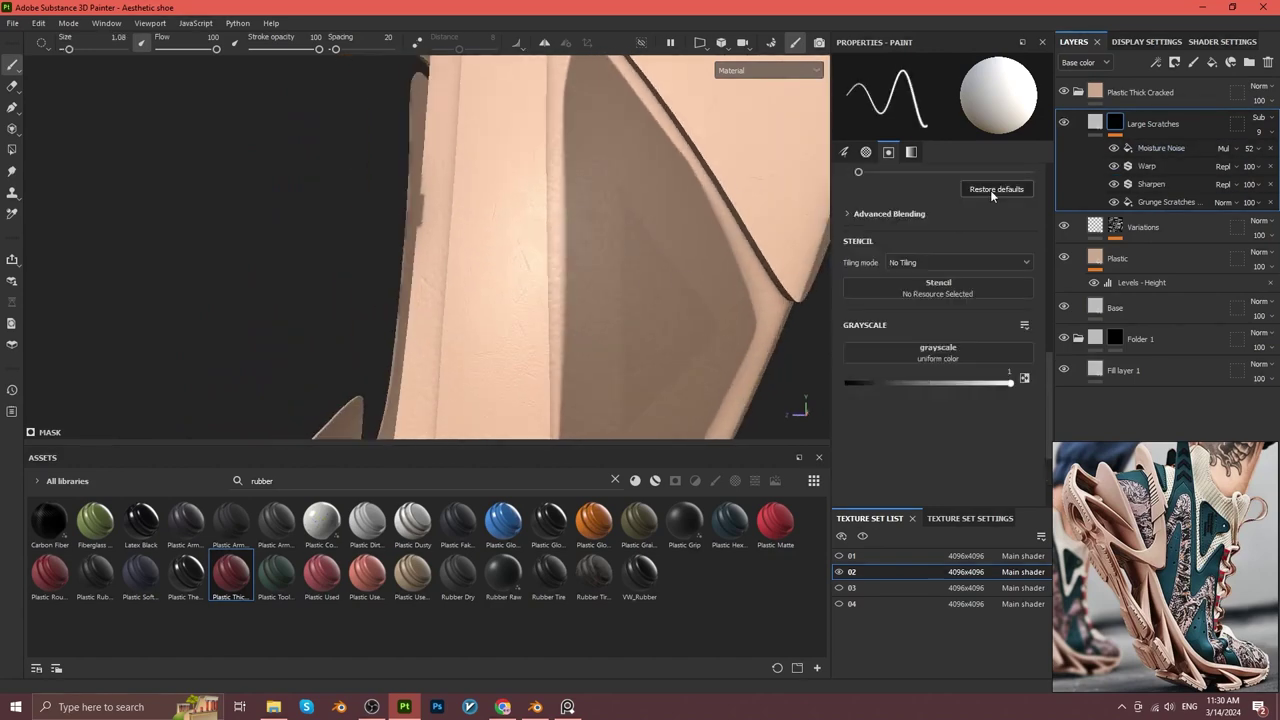
Set the Grunge Scratches balance to 0.14 and collapse the Plastic Thick Cracked folder.
click(1162, 202)
scroll(1017, 376, up, 3)
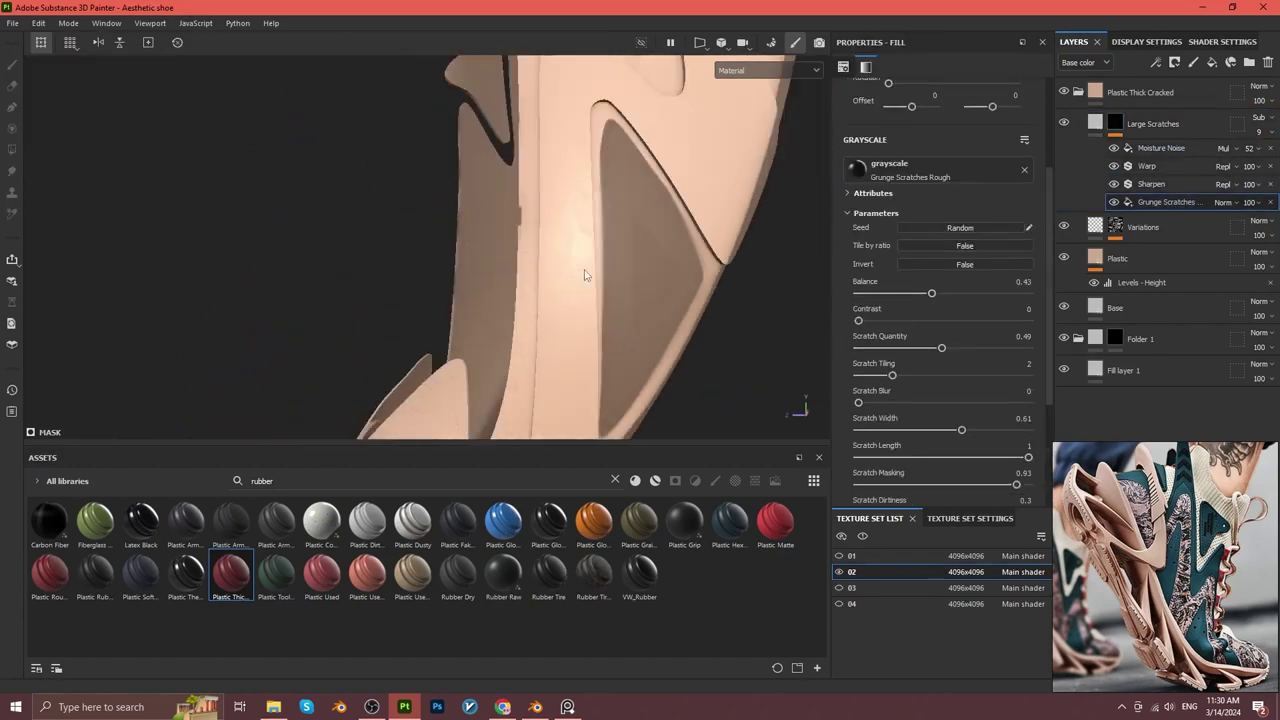
alt+drag(586, 277, 674, 208)
scroll(900, 400, up, 1)
drag(931, 413, 882, 415)
mouse_move(600, 288)
alt+mouse_down()
mouse_move(558, 307)
mouse_move(680, 326)
alt+mouse_up()
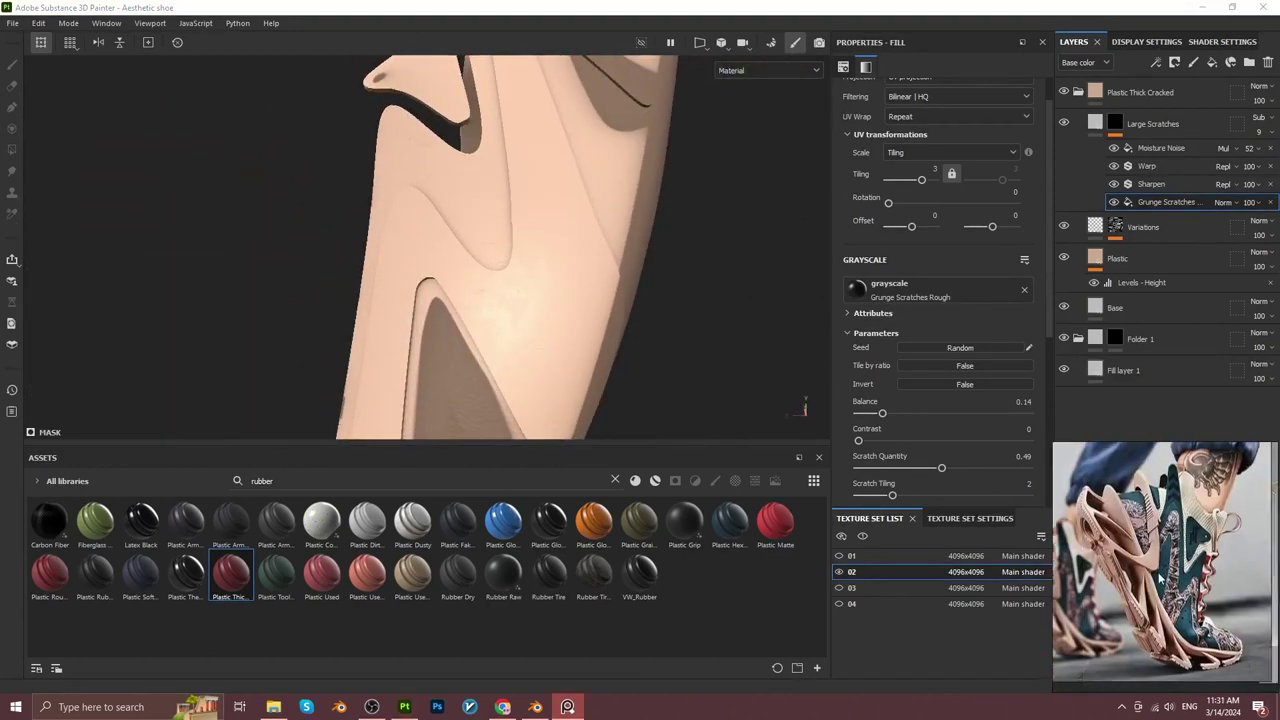
click(1078, 91)
click(1118, 124)
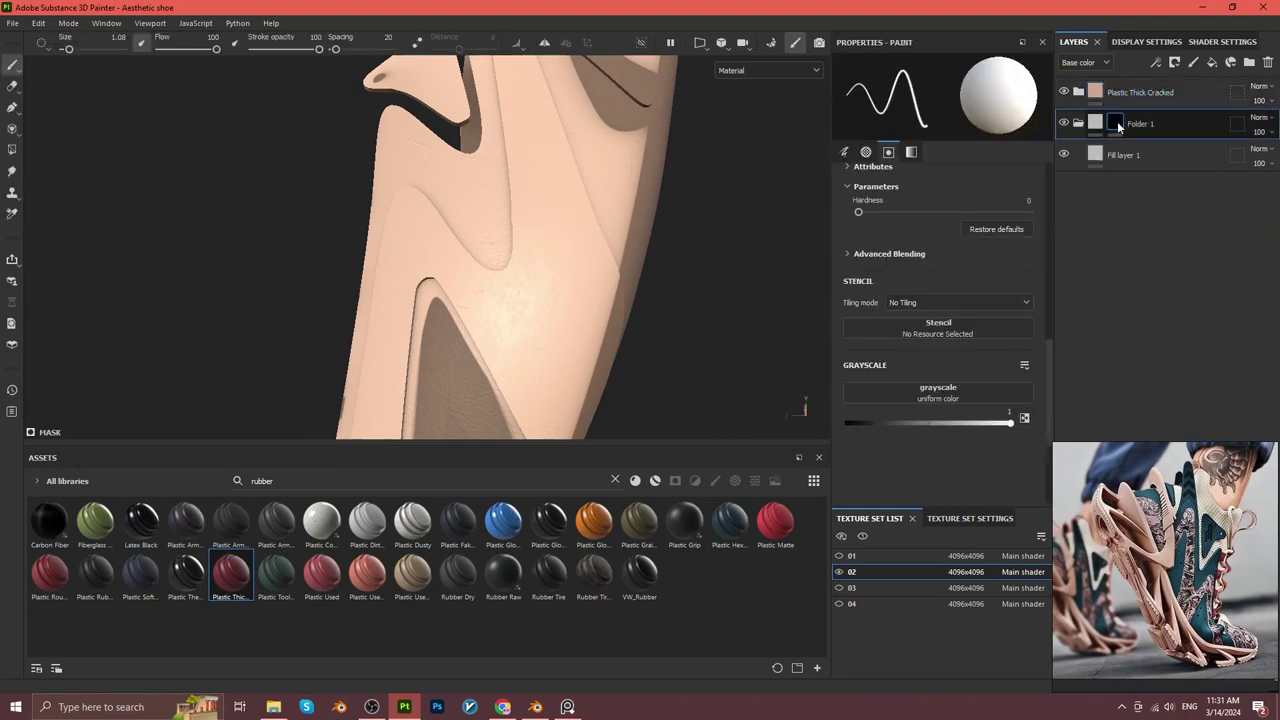
Move Folder 1 to the top of the stack and switch to polygon fill mode.
drag(1140, 92, 1158, 135)
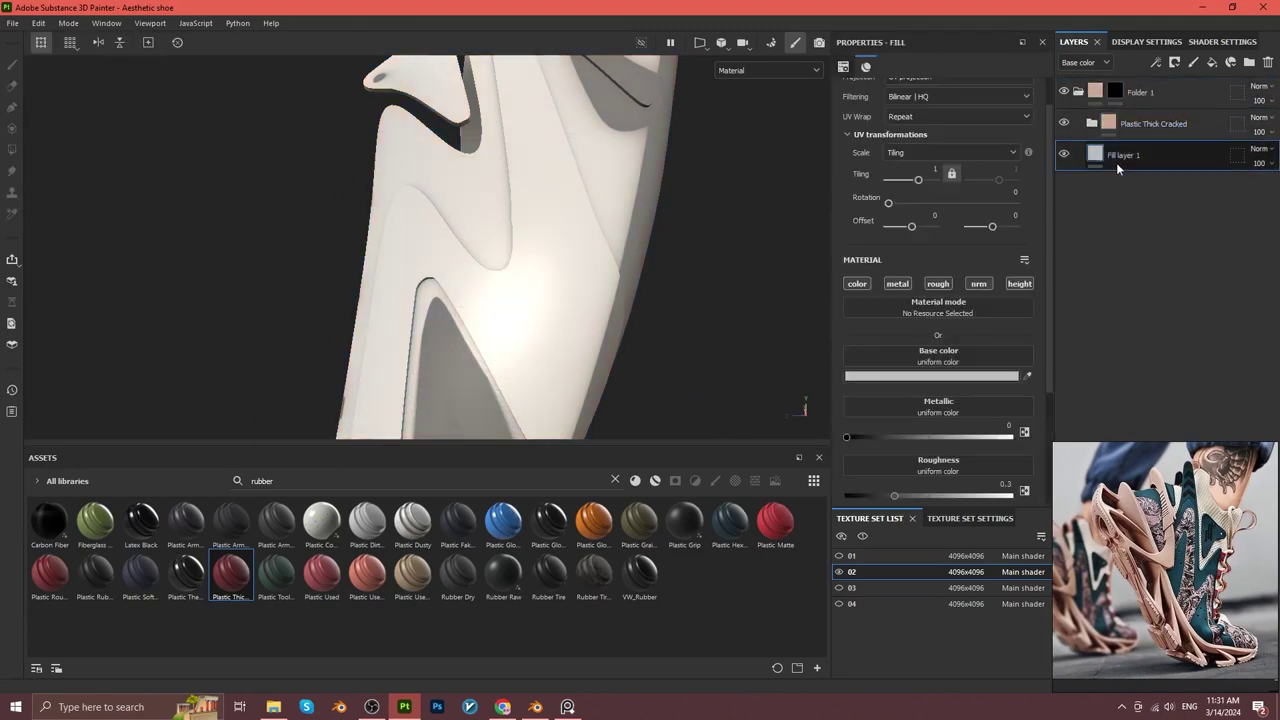
click(12, 149)
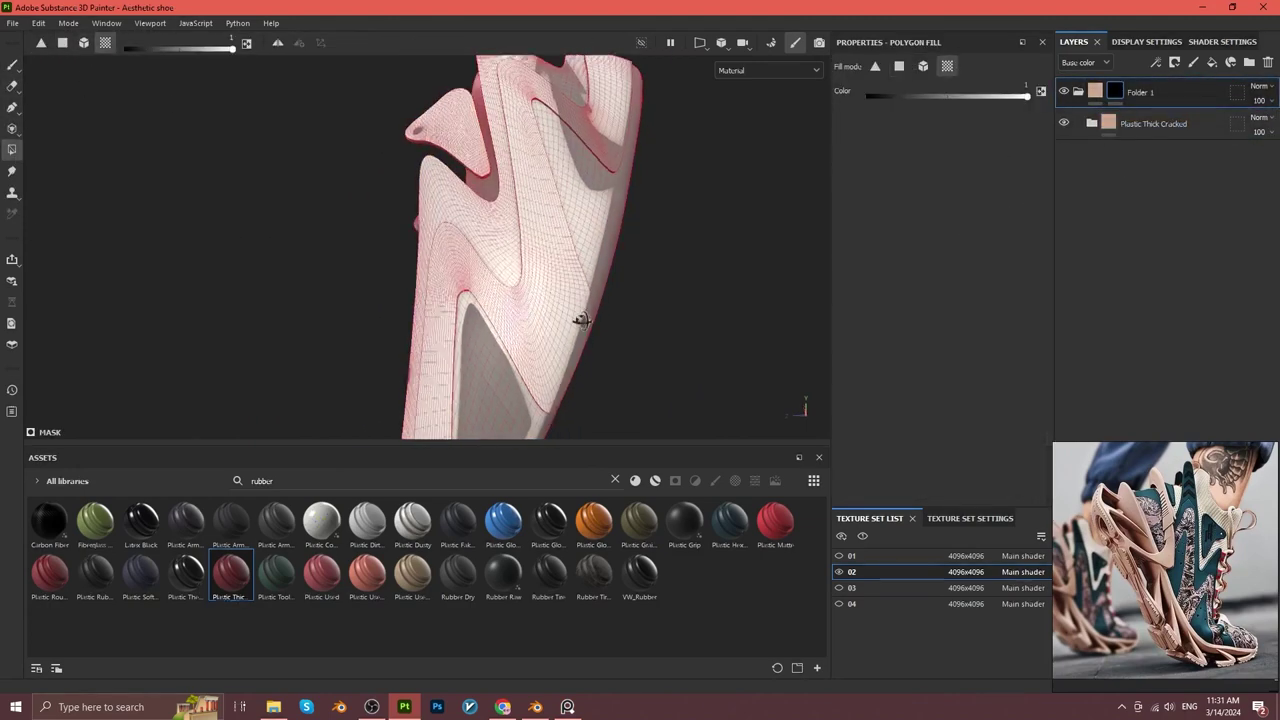
scroll(465, 264, up, 2)
mouse_move(703, 288)
alt+mouse_down()
mouse_move(574, 309)
mouse_move(634, 223)
mouse_move(606, 286)
mouse_move(595, 260)
mouse_move(694, 262)
mouse_move(544, 235)
mouse_move(623, 294)
alt+mouse_up()
scroll(623, 294, up, 3)
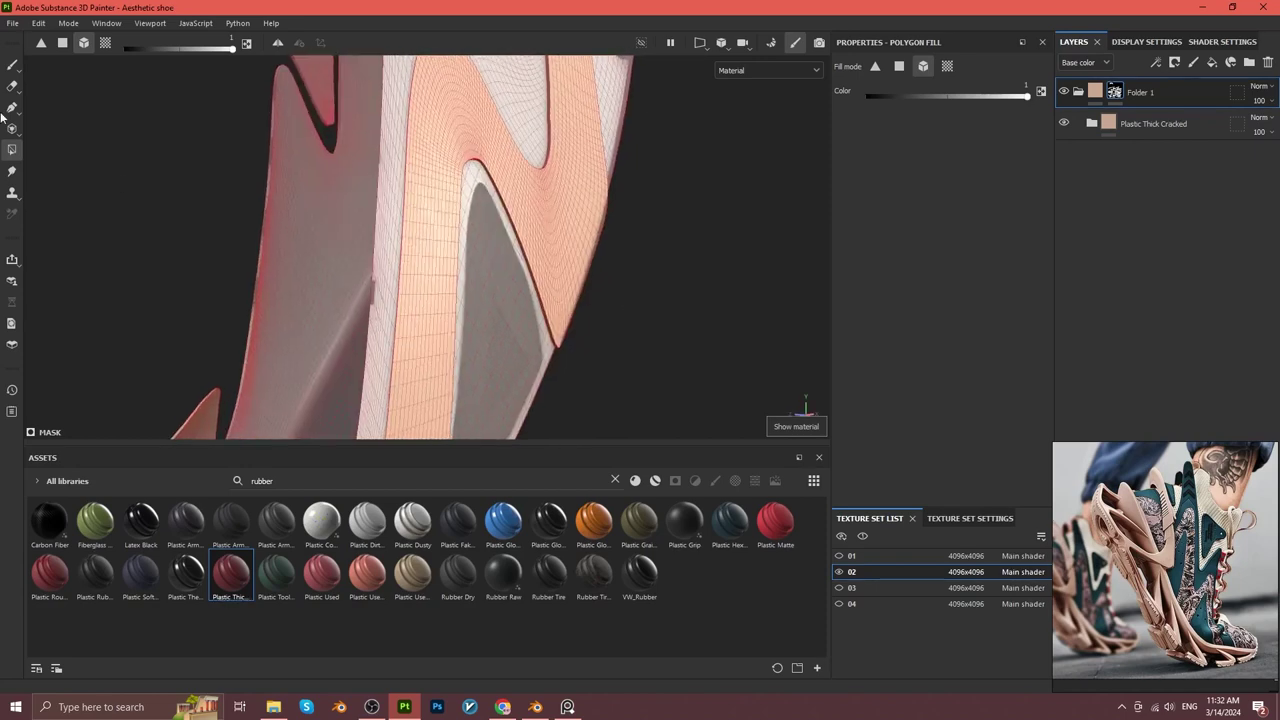
Duplicate Folder 1 and fill the inner shoe panel into the copy's mask.
click(1094, 92)
key(ctrl+d)
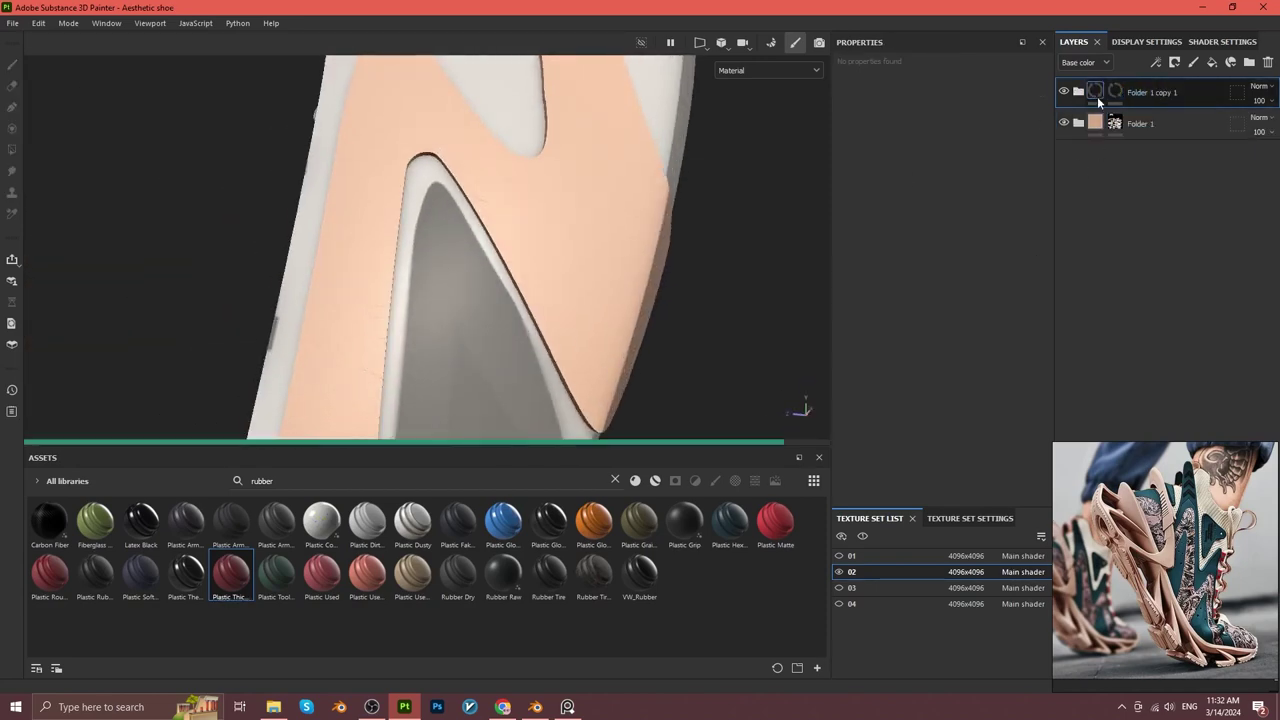
click(1115, 92)
click(365, 230)
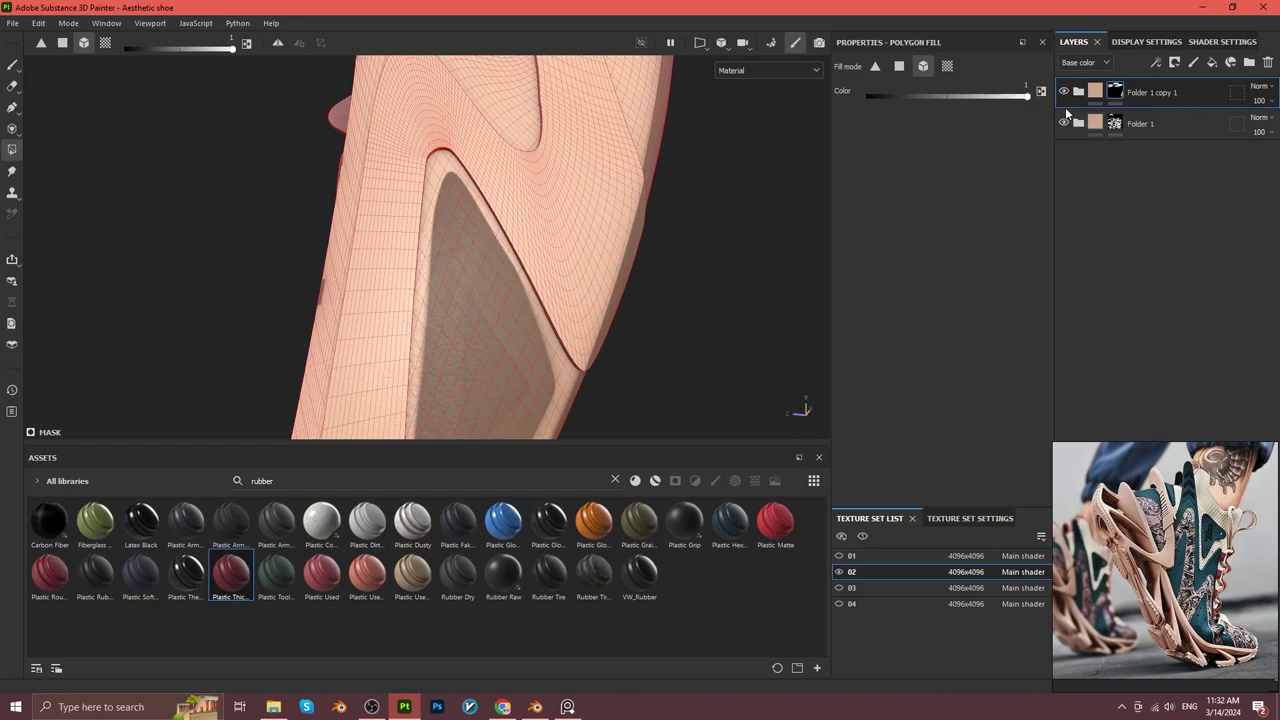
Move Plastic Thick Cracked into the copied folder and open its Plastic fill layer.
drag(1065, 107, 1066, 108)
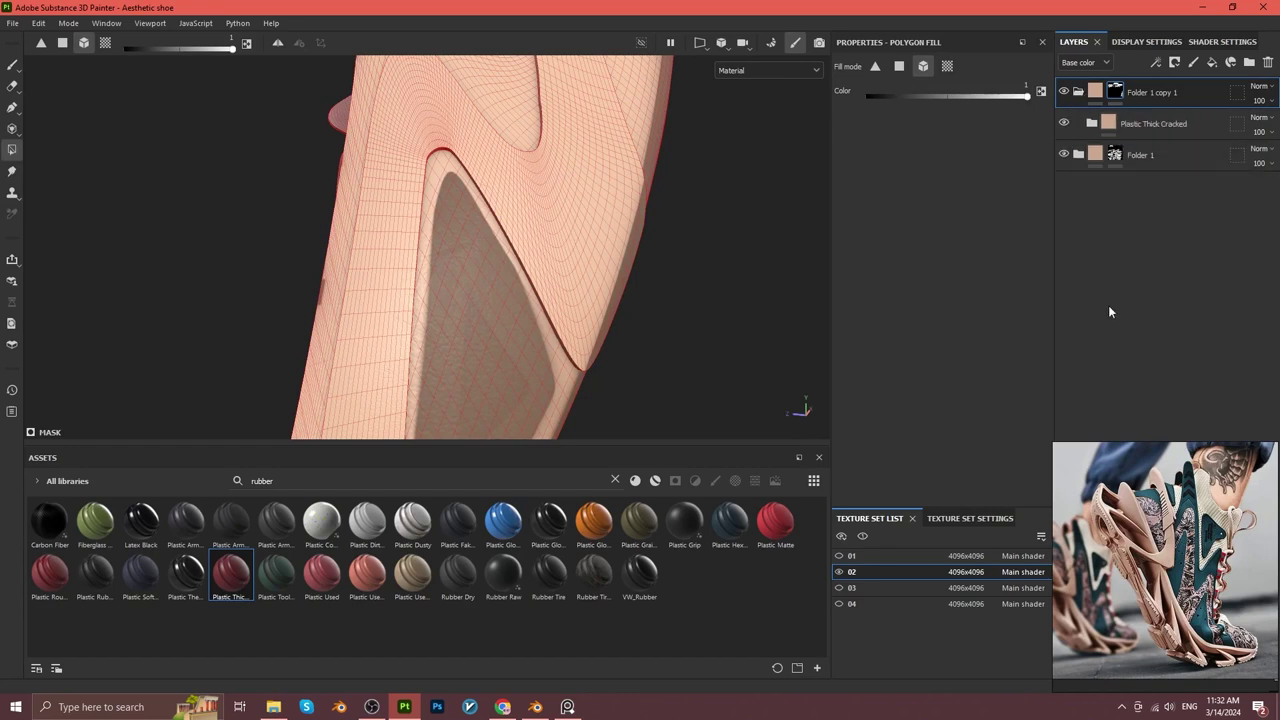
mouse_move(420, 309)
alt+mouse_down()
mouse_move(520, 300)
mouse_move(511, 277)
alt+mouse_up()
click(1091, 123)
click(1130, 217)
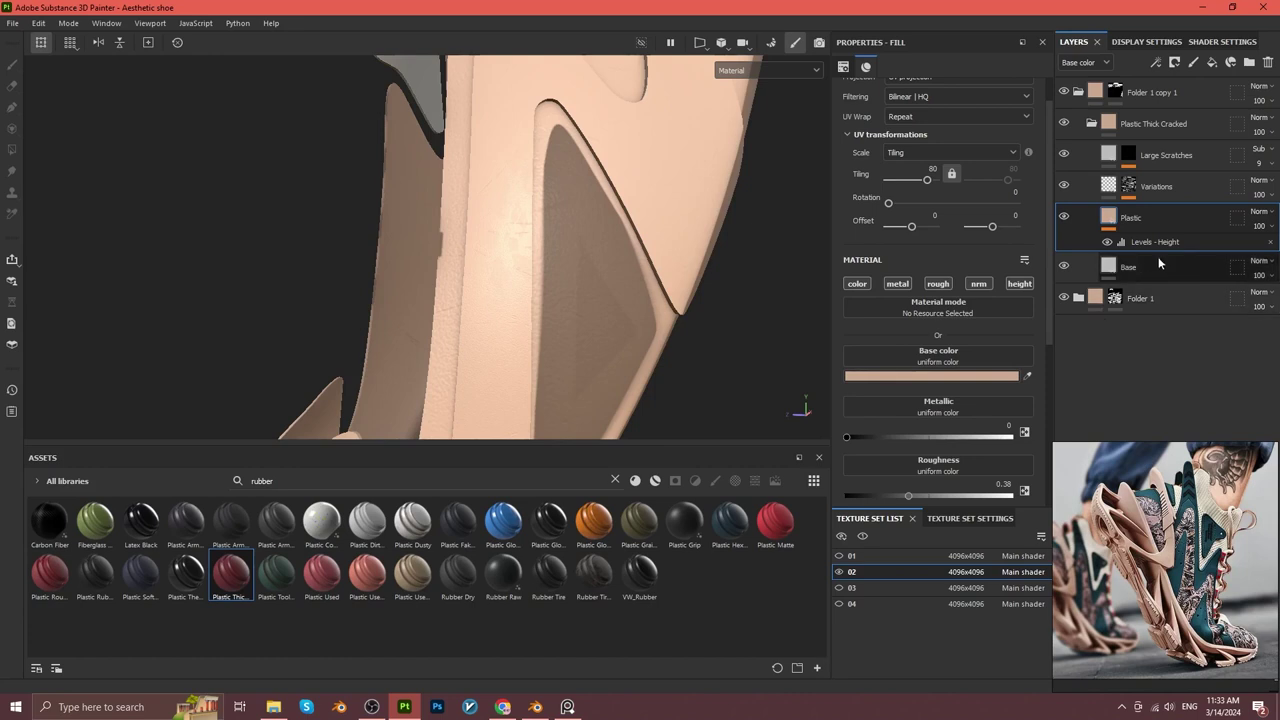
Raise the Plastic fill layer's tiling from 80 to about 100 for a finer bump.
alt+drag(540, 262, 579, 253)
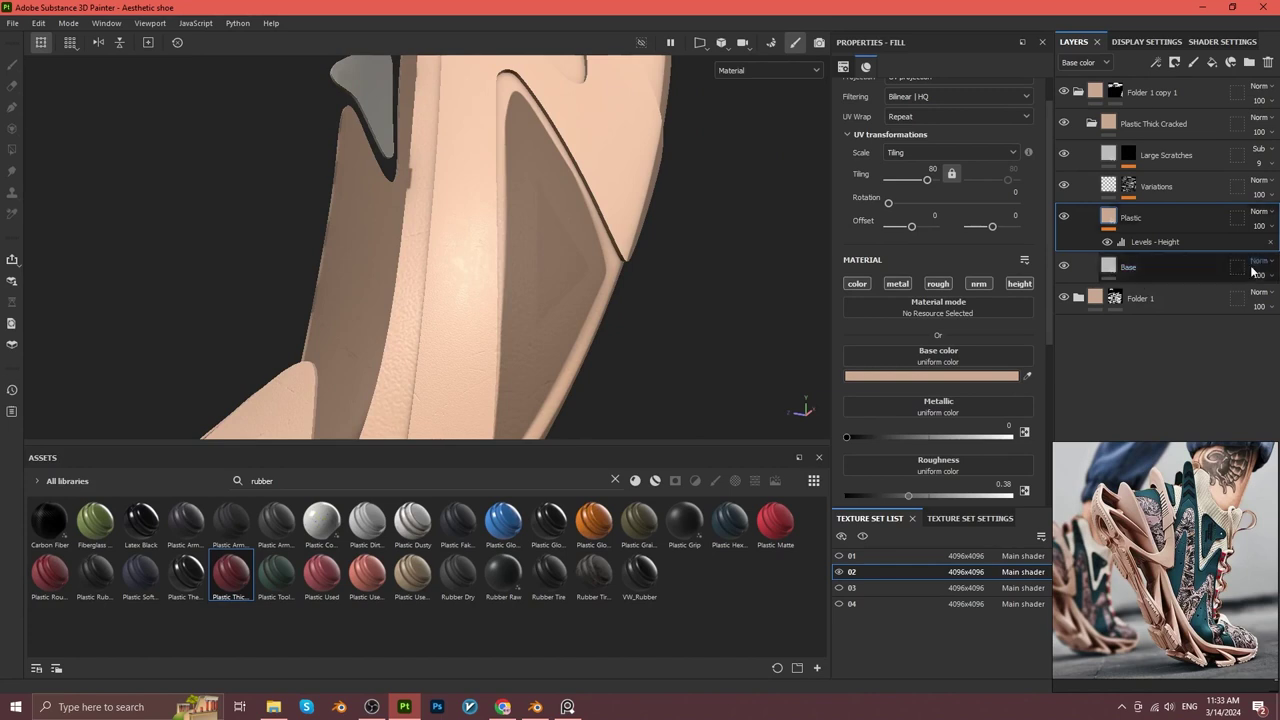
alt+drag(470, 295, 524, 291)
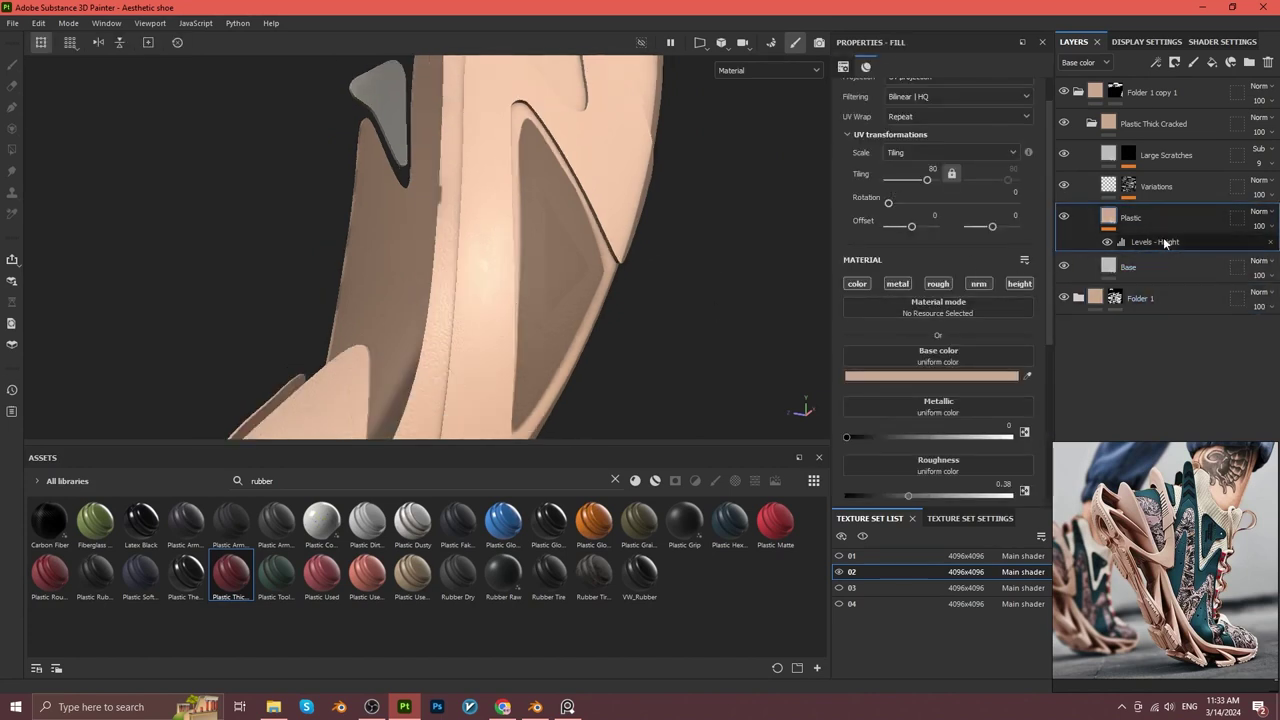
alt+drag(509, 251, 600, 260)
scroll(942, 190, up, 1)
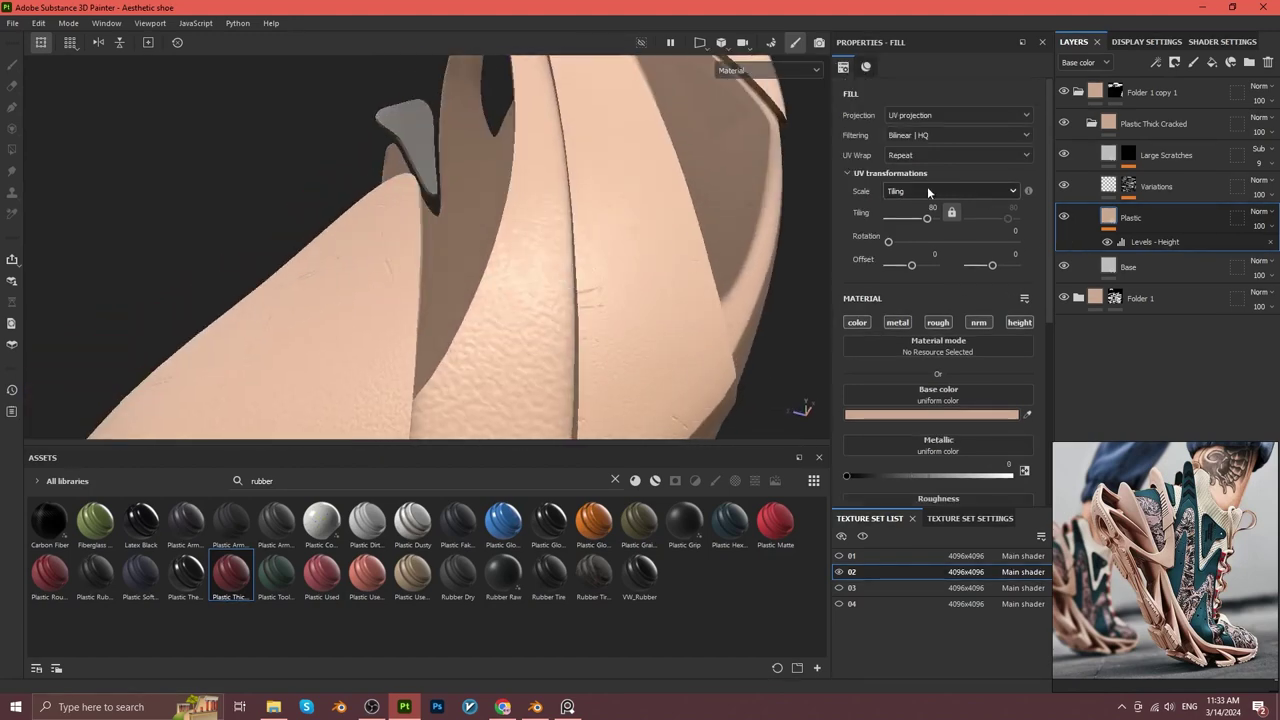
click(933, 207)
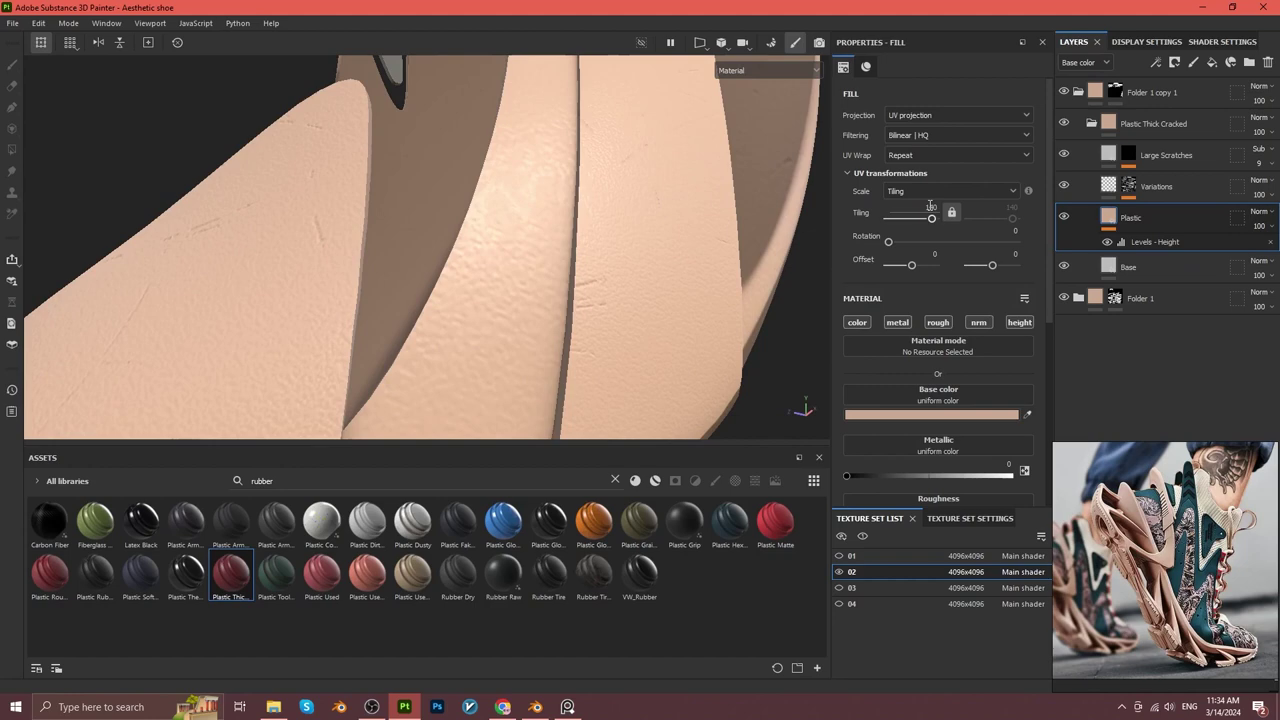
alt+drag(606, 302, 634, 289)
click(1196, 120)
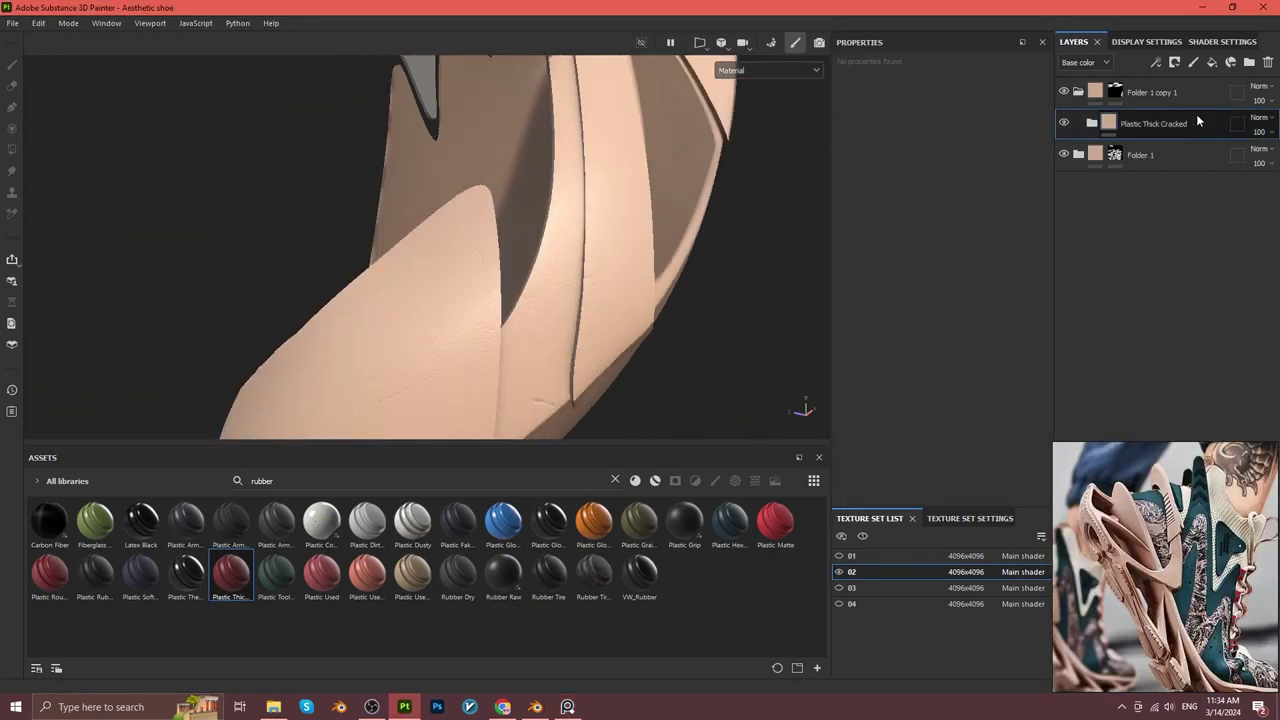
Delete Plastic Thick Cracked and add a new blue Plastic Glossy fill layer.
key(Delete)
mouse_move(600, 250)
alt+mouse_down()
mouse_move(548, 326)
mouse_move(480, 320)
mouse_move(491, 366)
mouse_move(519, 355)
mouse_move(443, 366)
mouse_move(560, 329)
alt+mouse_up()
click(1212, 62)
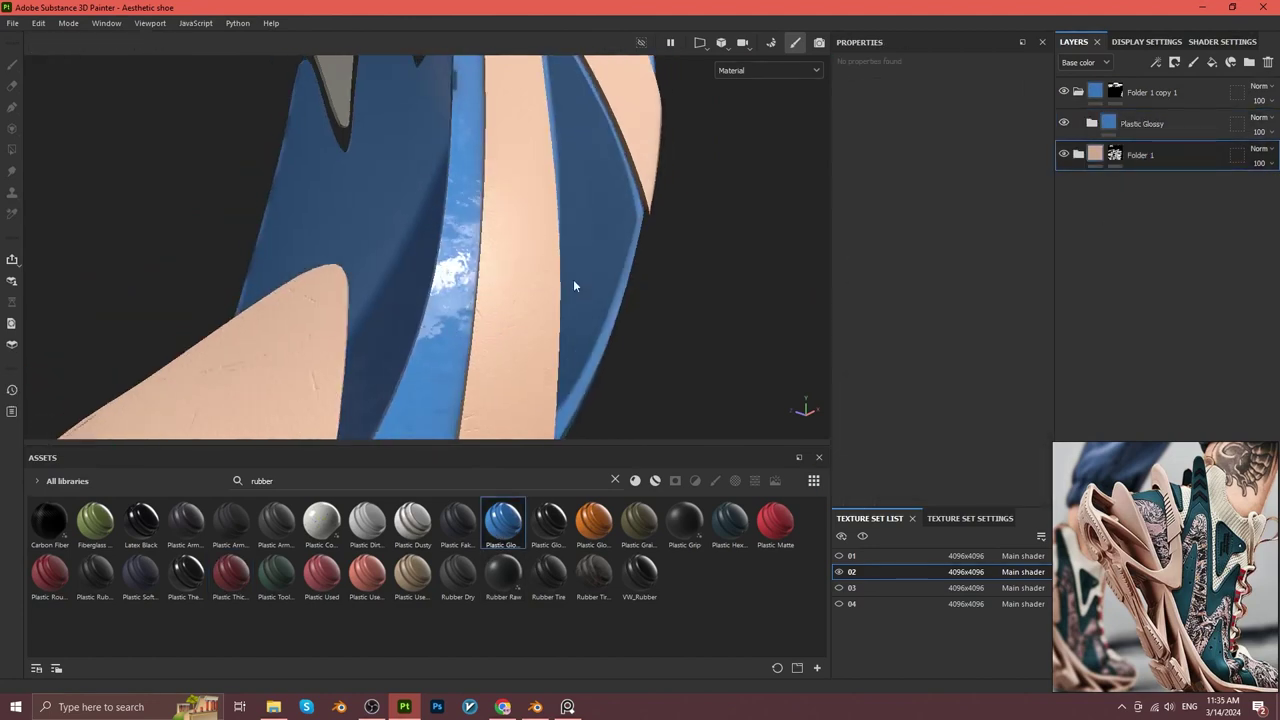
Switch to the 2D/3D split view and search 'leather' in Assets.
key(F1)
mouse_move(308, 345)
alt+mouse_down()
mouse_move(257, 300)
mouse_move(257, 320)
mouse_move(300, 340)
alt+mouse_up()
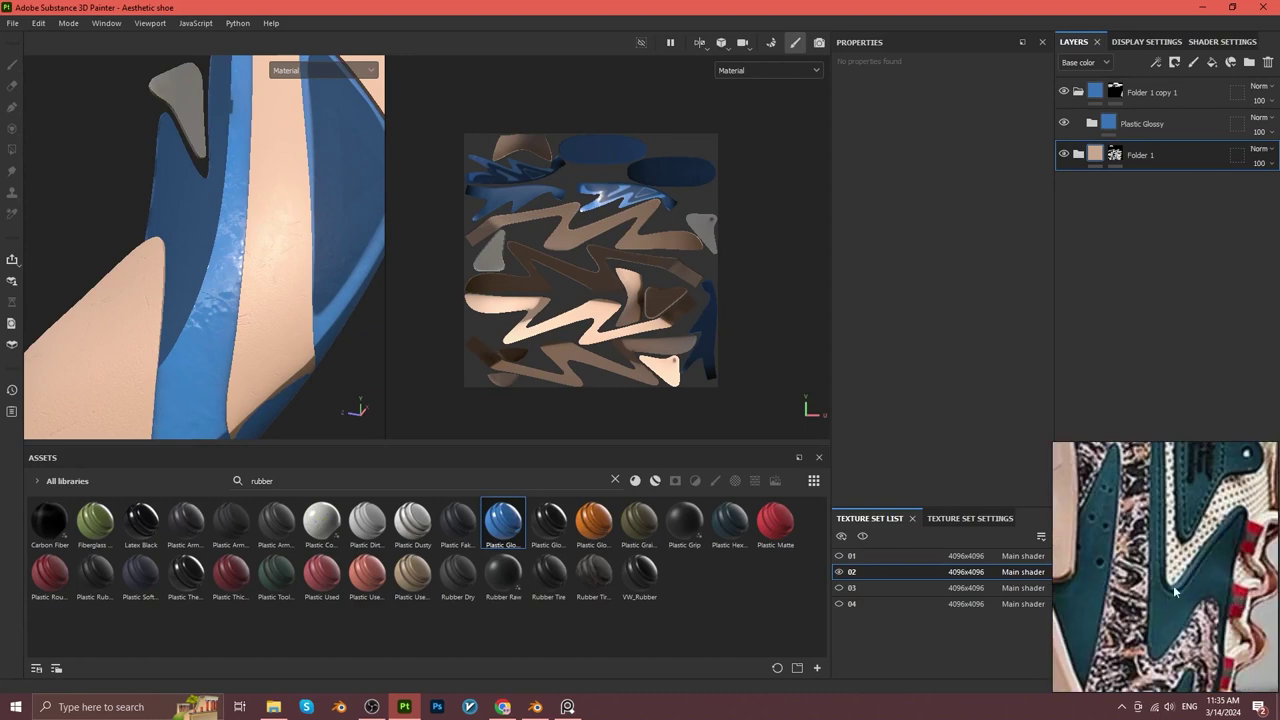
text(leather)
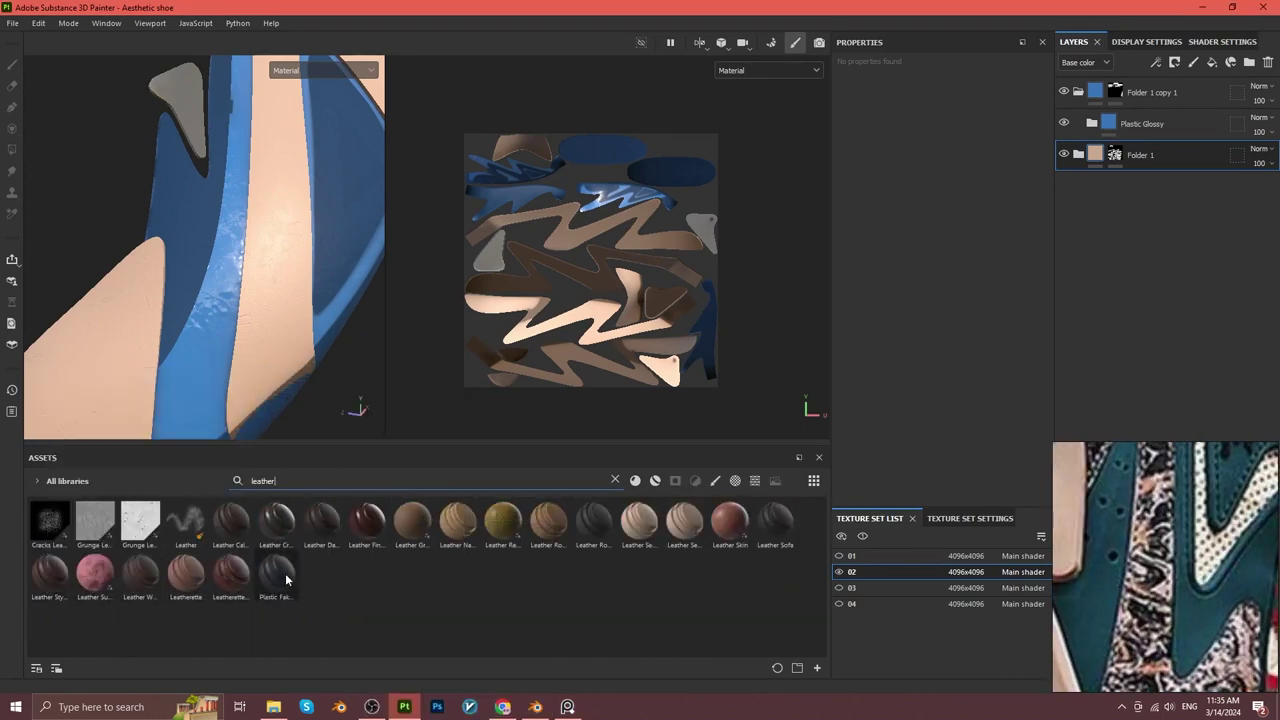
Apply Leather Seat Beige with tiling 10, hide its Folds layer, and delete Plastic Glossy.
drag(632, 541, 1082, 108)
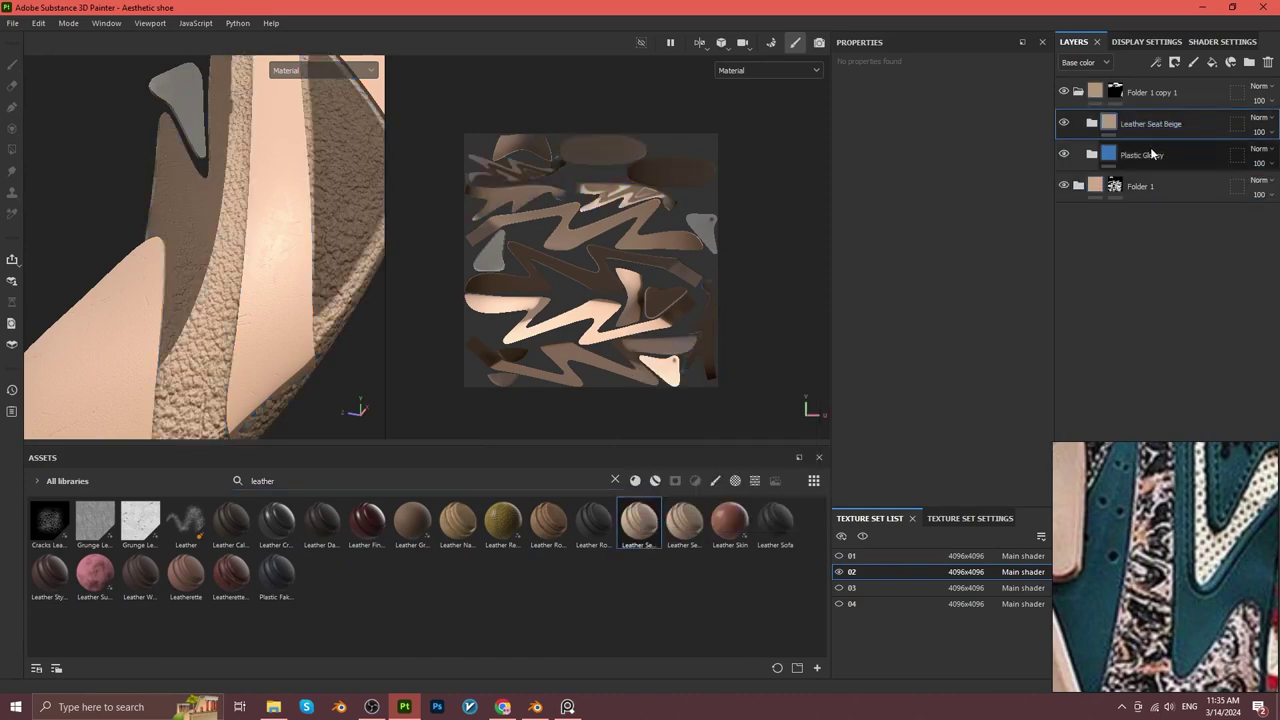
text(10)
key(Return)
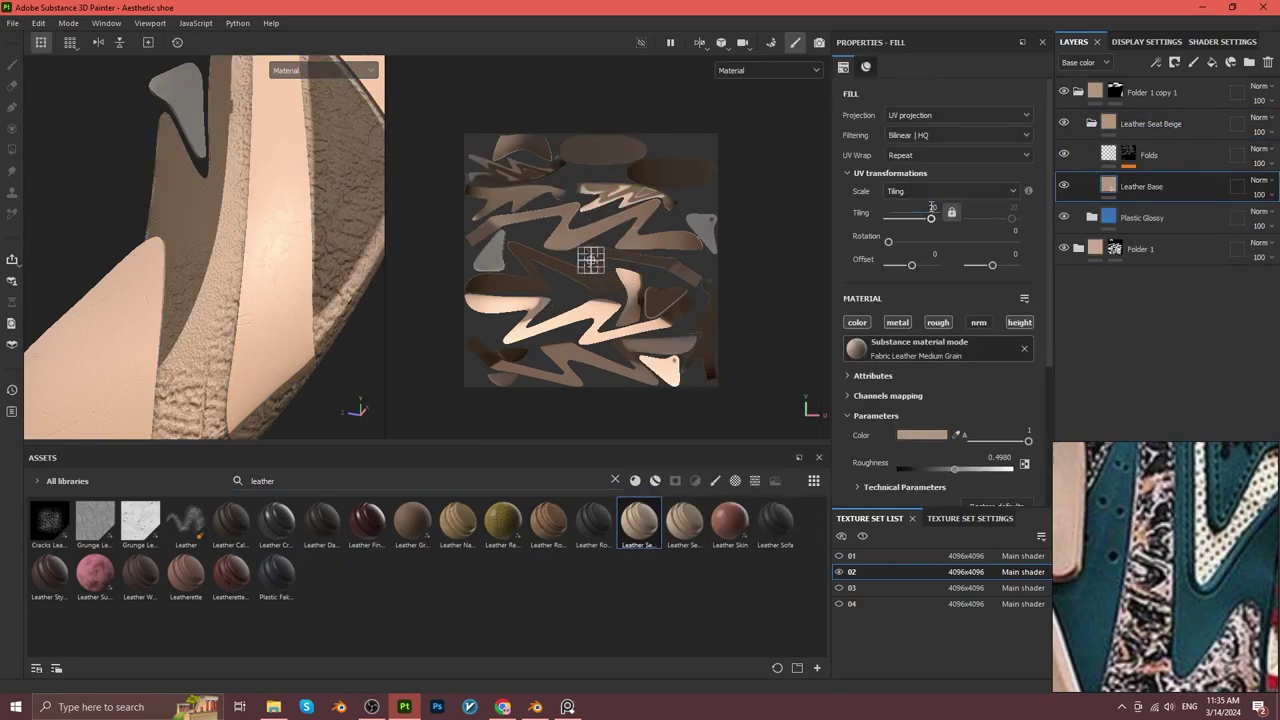
scroll(260, 300, up, 5)
scroll(260, 300, down, 5)
scroll(300, 298, up, 3)
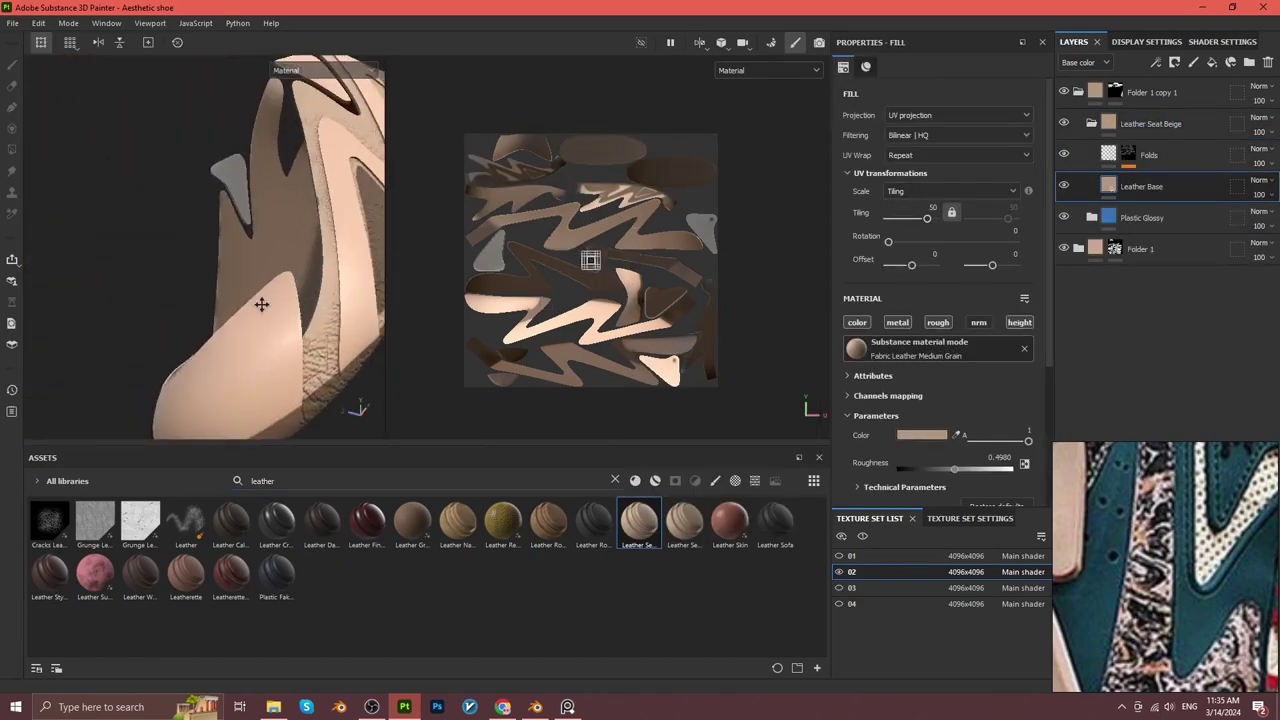
click(1064, 155)
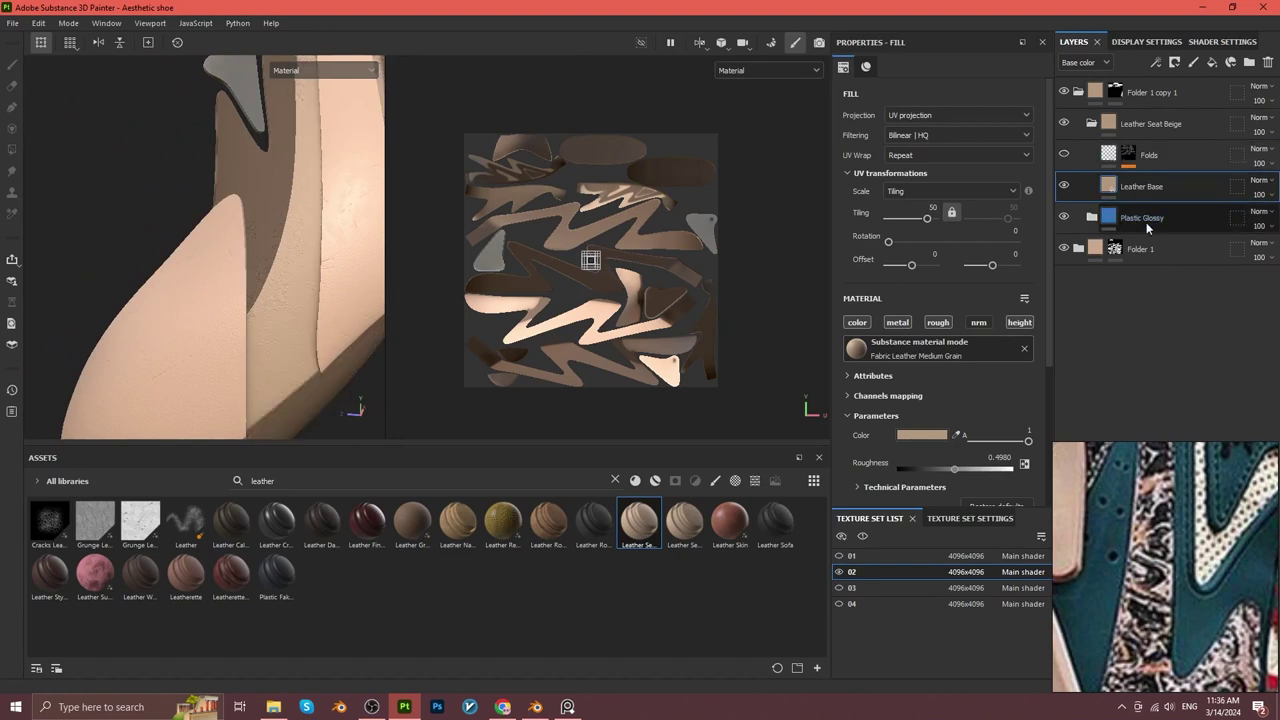
key(Delete)
Recolour the leather with teal sampled from the reference, then darken and saturate it.
scroll(926, 346, down, 1)
click(958, 395)
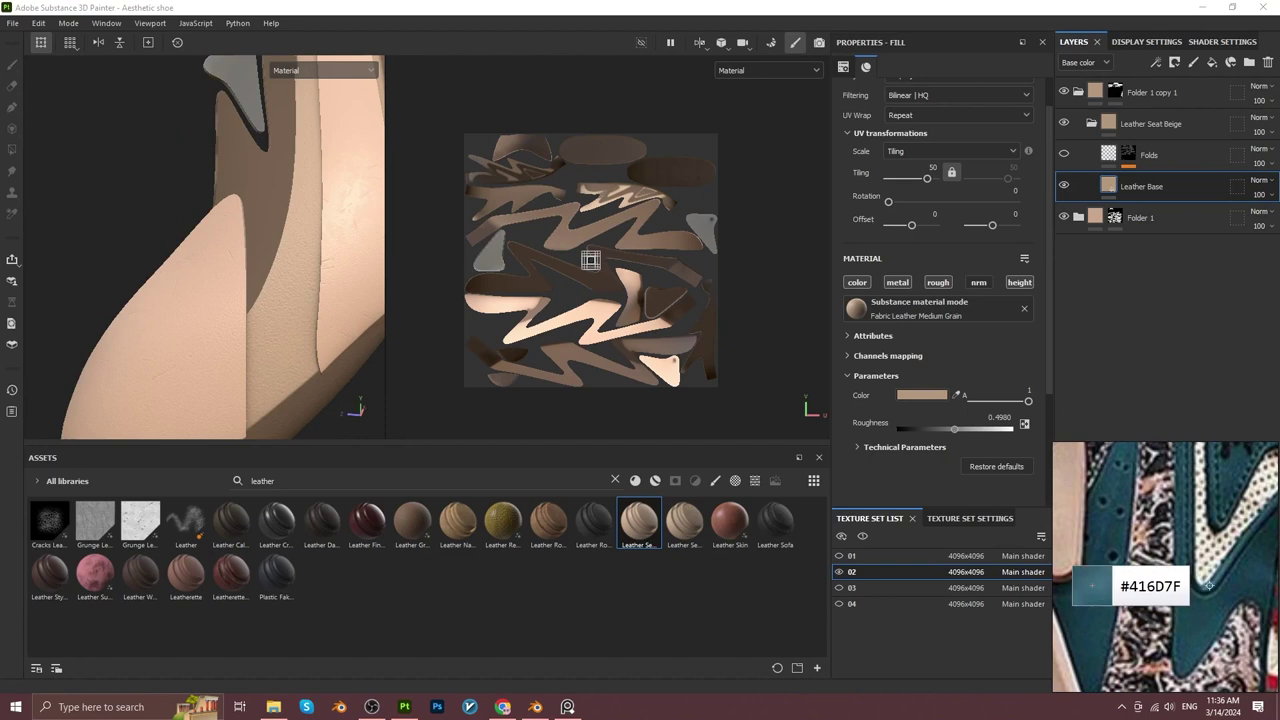
click(932, 399)
key(F2)
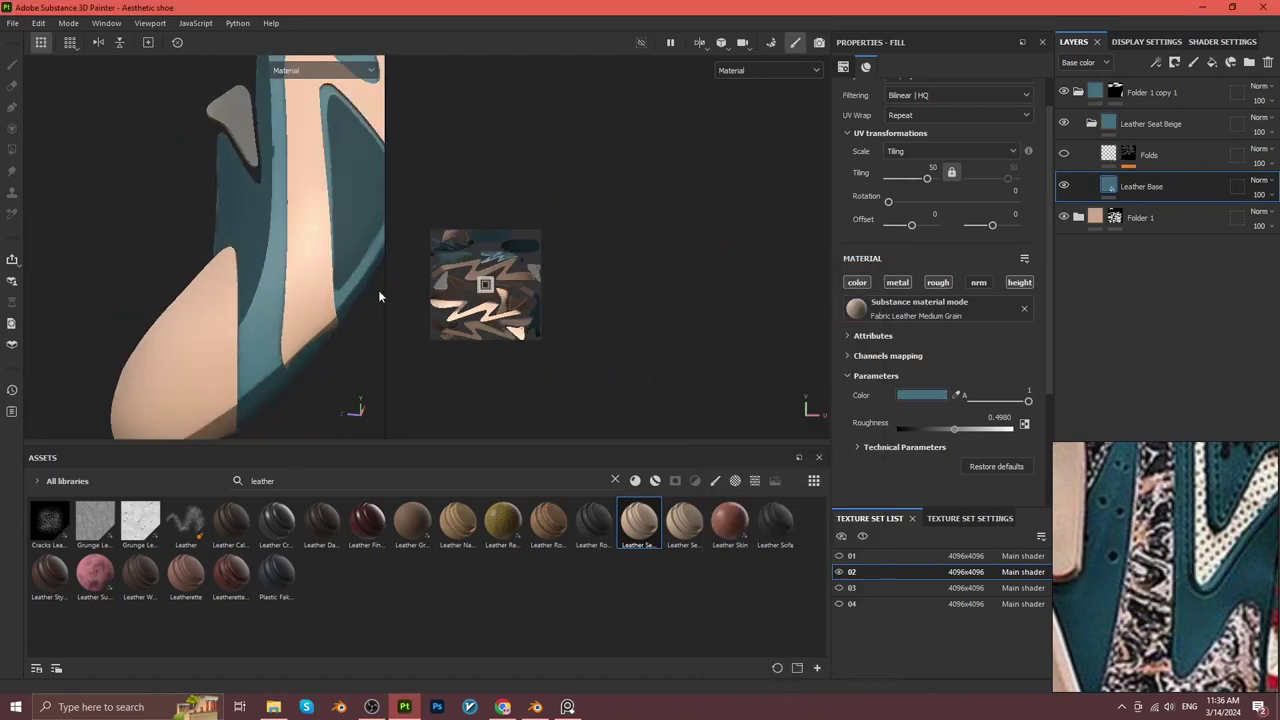
alt+drag(560, 250, 511, 254)
scroll(511, 254, up, 5)
click(921, 395)
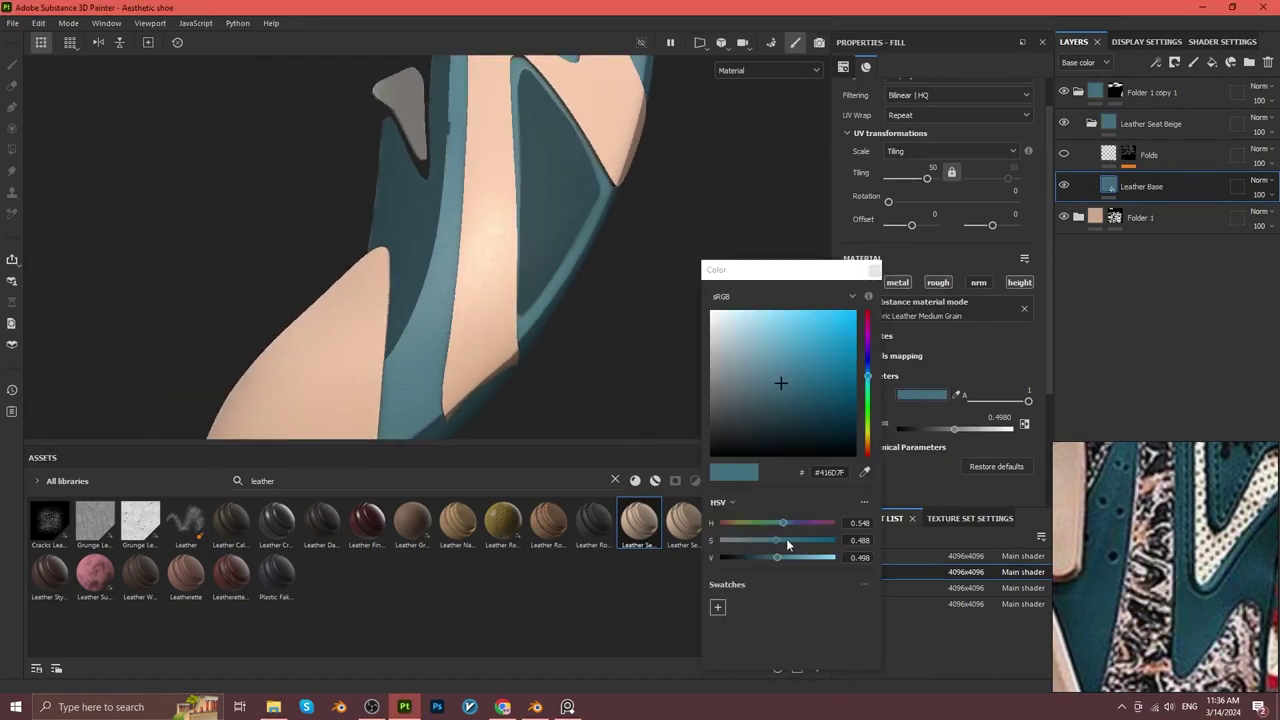
mouse_move(785, 563)
mouse_down()
mouse_move(768, 559)
mouse_move(805, 540)
mouse_up()
alt+drag(610, 365, 525, 243)
Check Folder 1's Plastic base colour against the teal panels, then close the picker.
click(1078, 217)
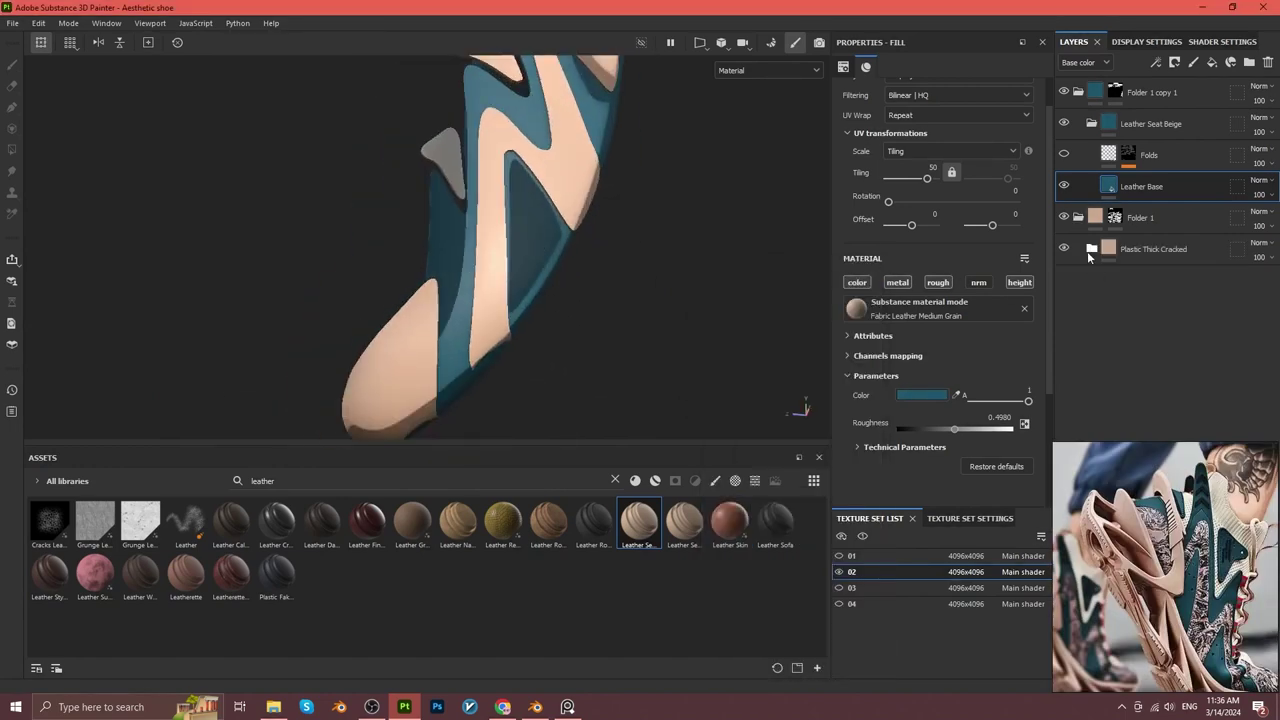
click(1130, 343)
click(990, 375)
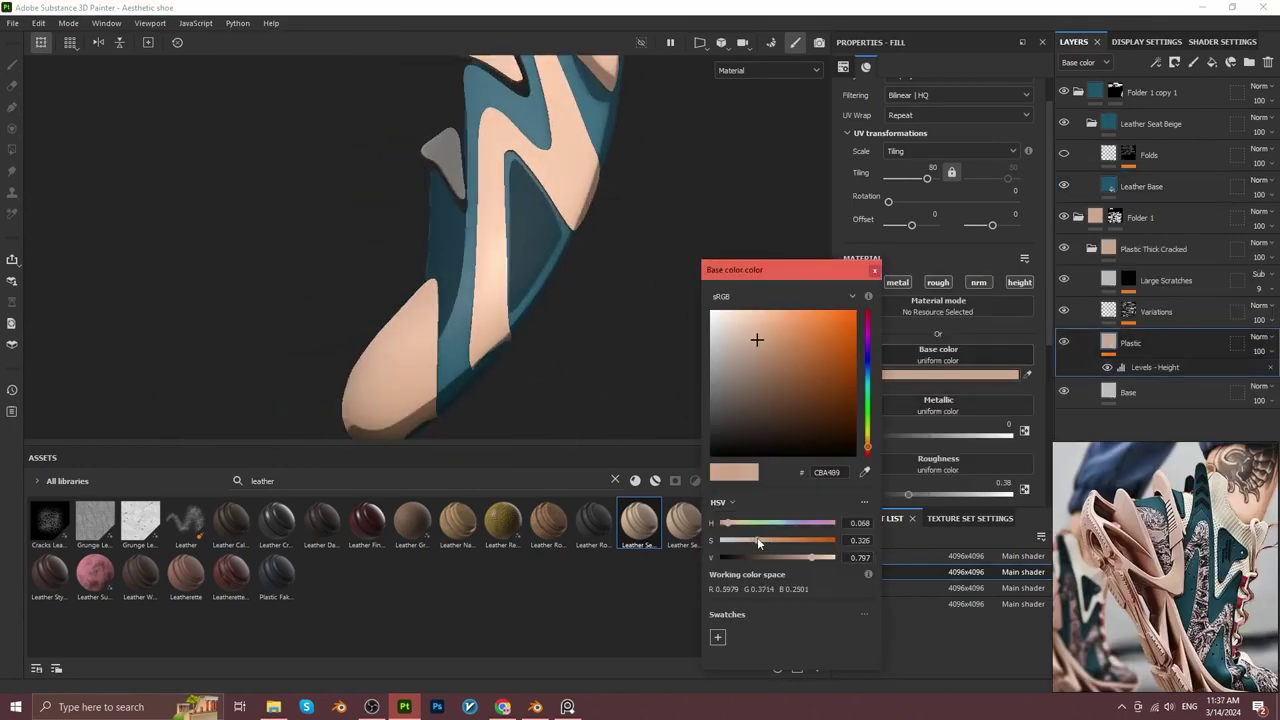
alt+drag(560, 300, 523, 293)
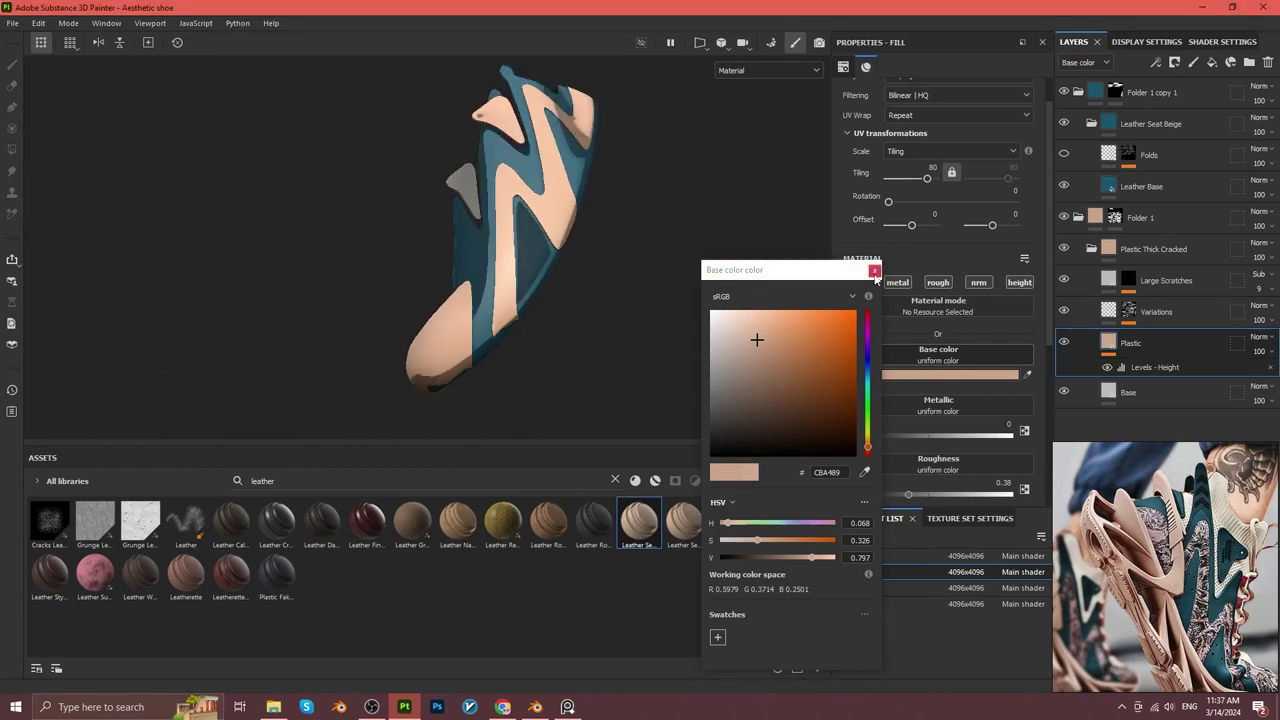
click(870, 271)
scroll(407, 270, up, 5)
Try moving the Leather Seat Beige folder below Folder 1, then undo the move.
scroll(500, 285, down, 5)
alt+drag(590, 297, 640, 290)
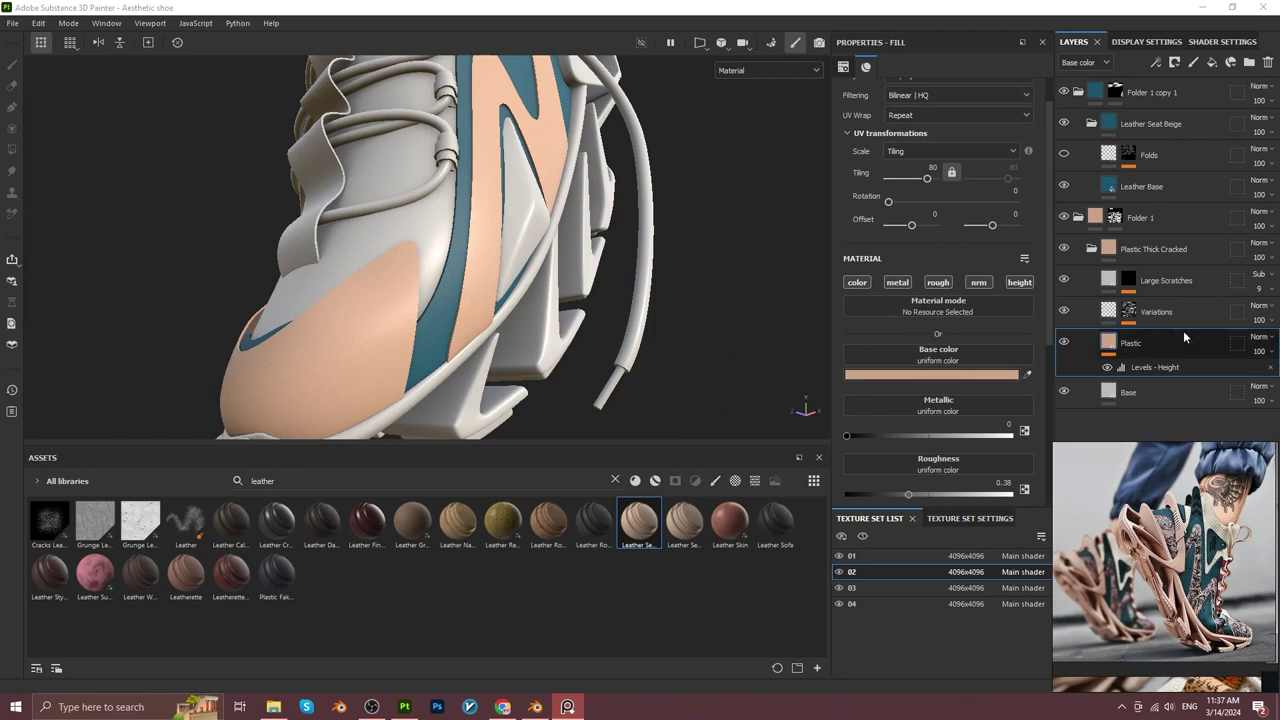
click(1078, 217)
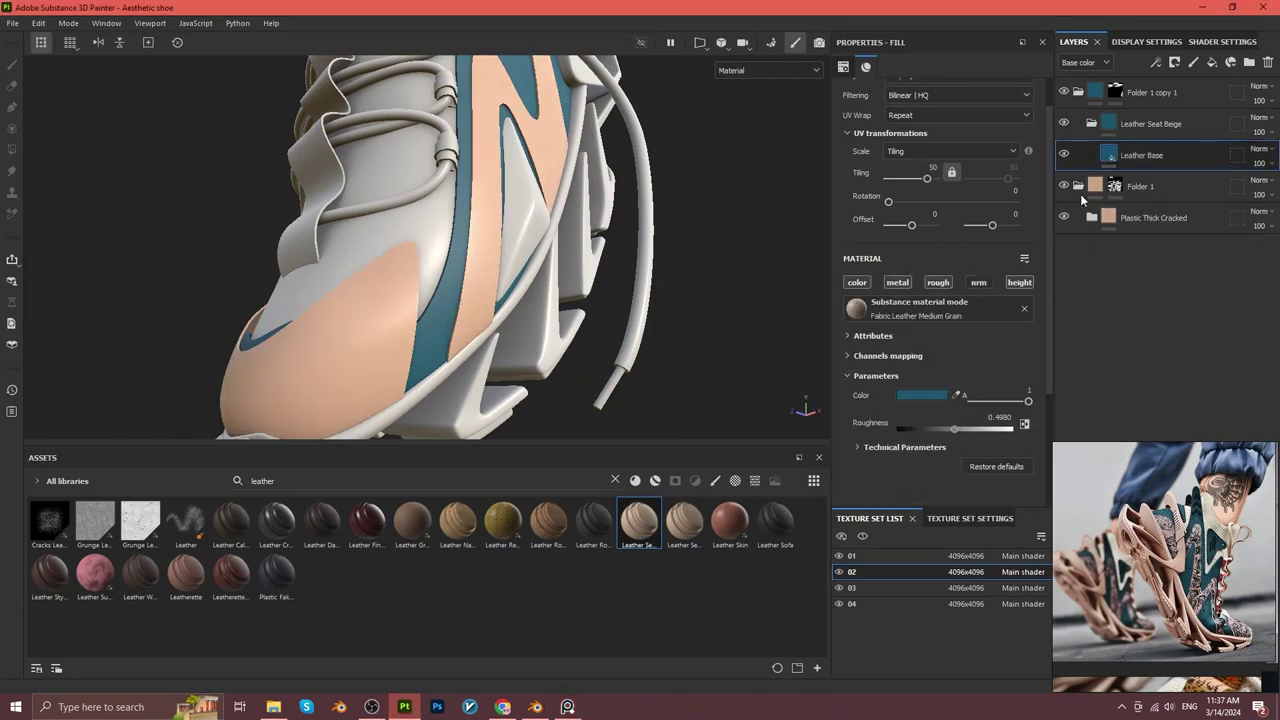
click(1078, 186)
mouse_move(1150, 123)
mouse_down()
mouse_move(1165, 172)
mouse_move(1152, 176)
mouse_up()
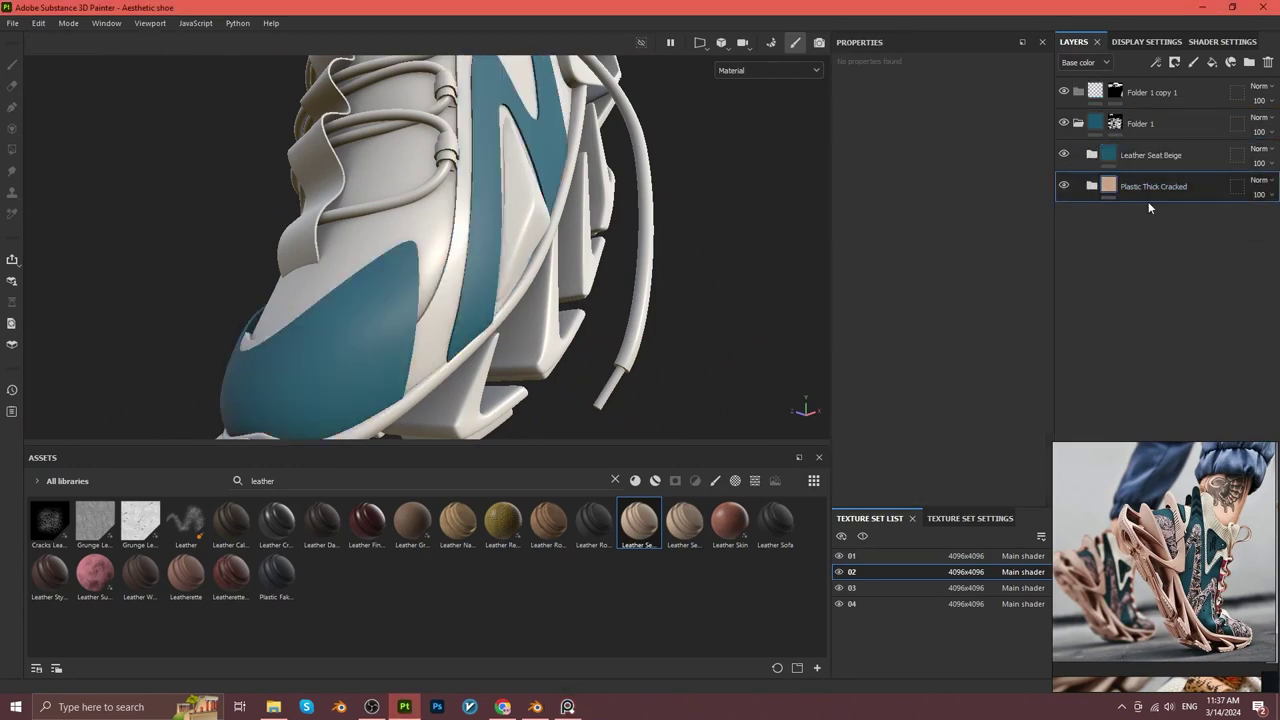
key(ctrl+z)
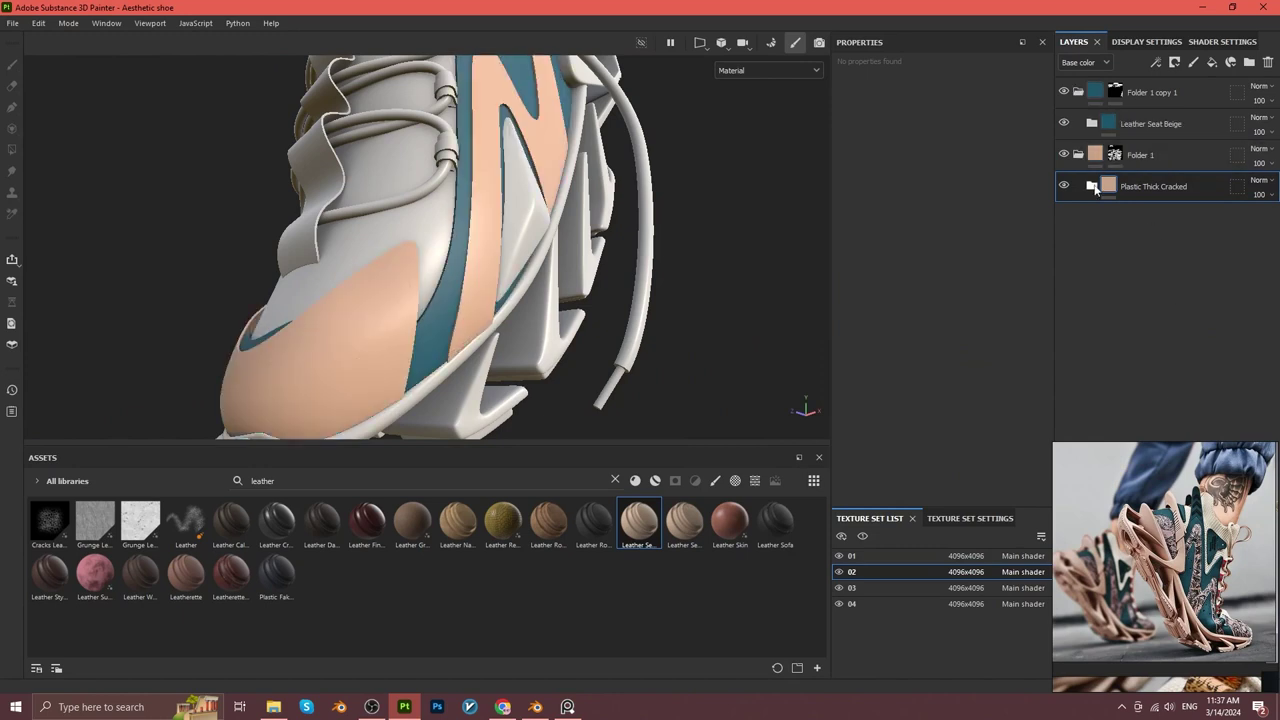
Add a white fill layer above Plastic Thick Cracked and rename that folder 'Shoe'.
click(1212, 62)
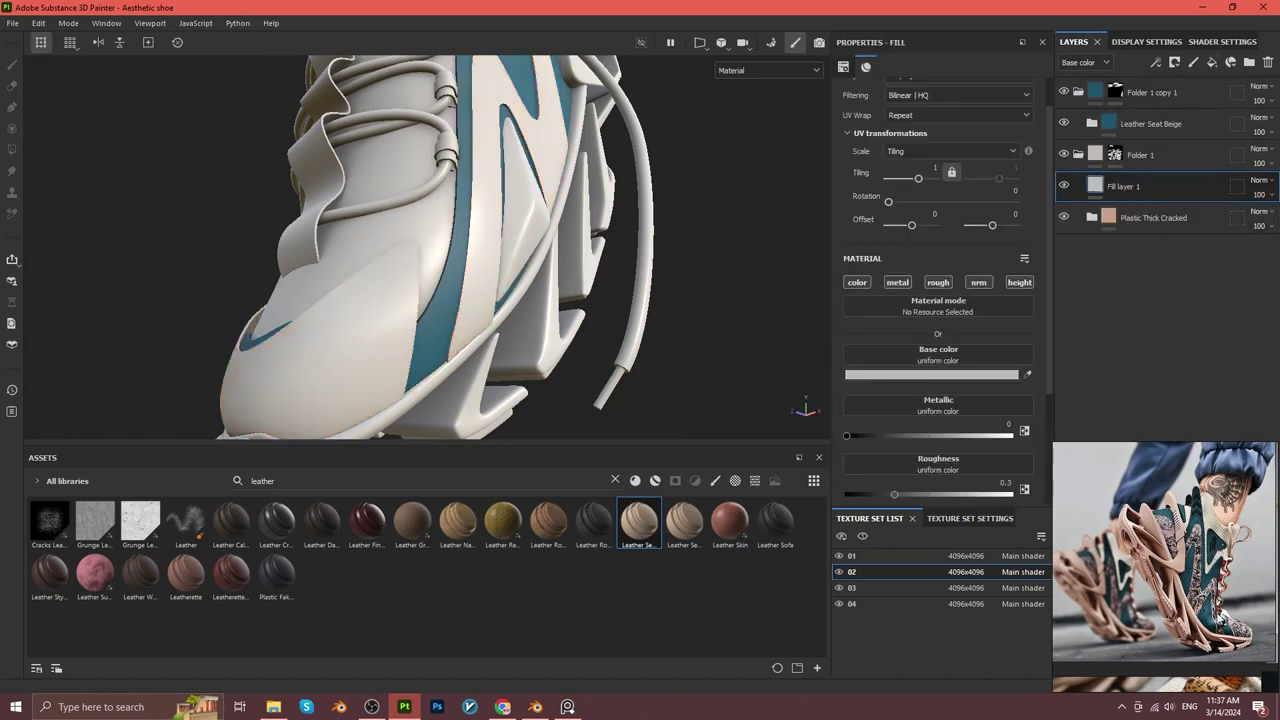
click(1070, 220)
click(1063, 218)
click(1134, 218)
text(Shoe_rubber)
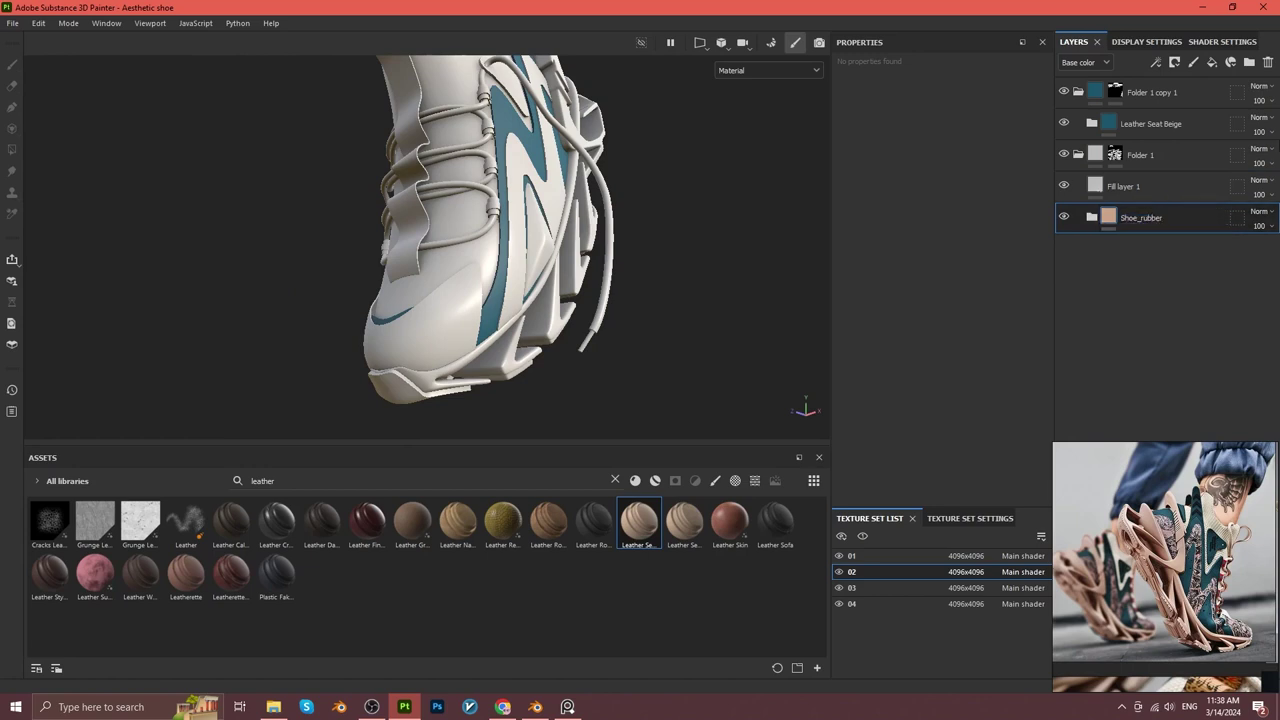
right_click(1140, 217)
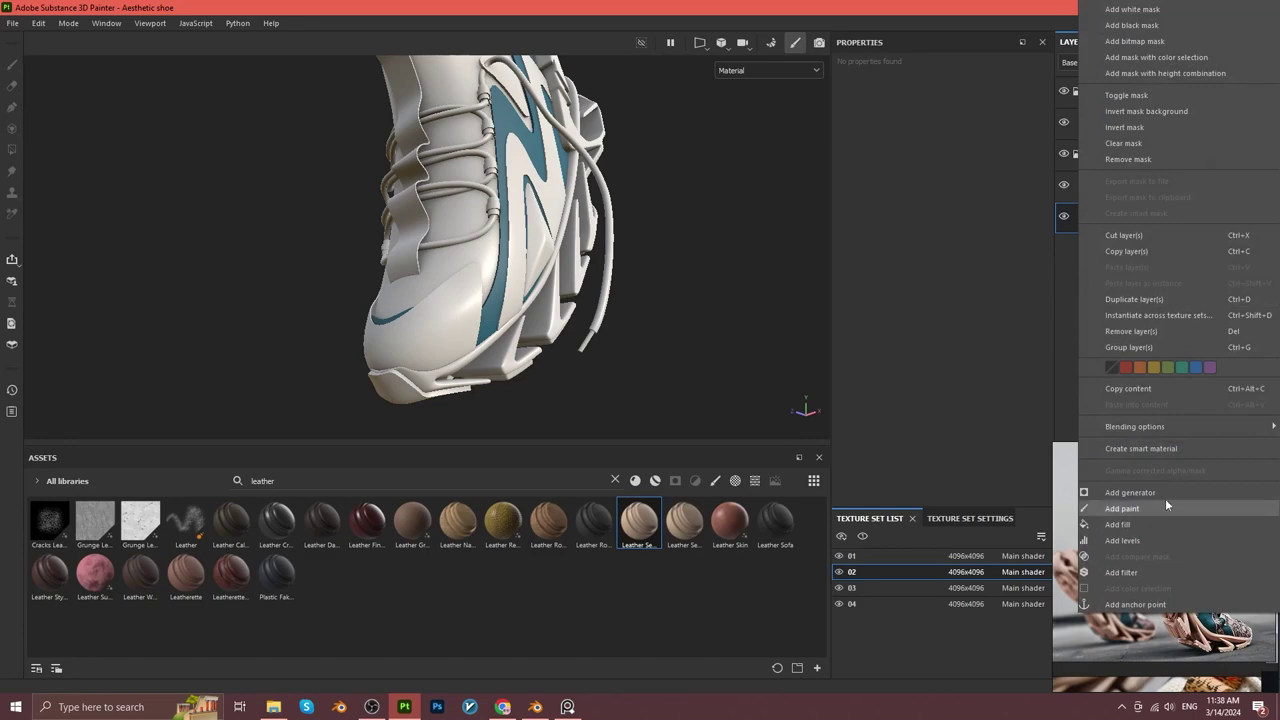
Save the rubber folder as the Shoe_rubber smart material and select texture set 03.
click(1165, 514)
click(869, 588)
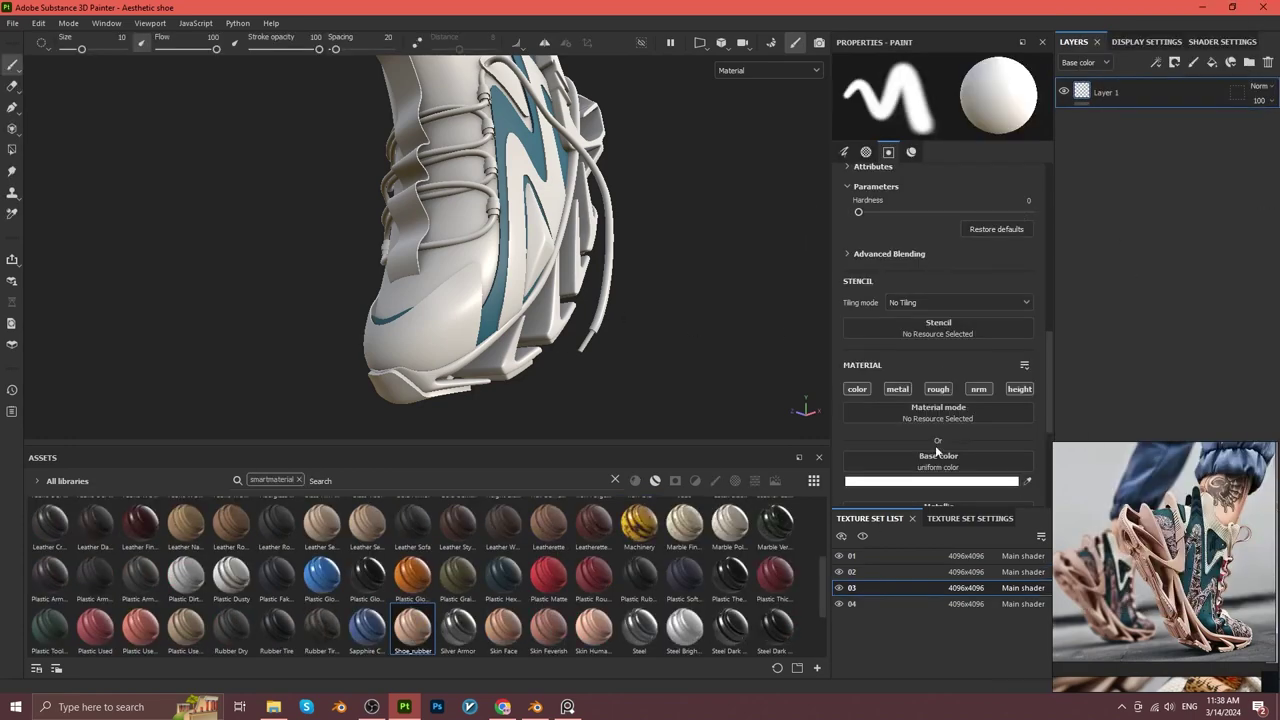
scroll(520, 250, up, 3)
click(852, 604)
mouse_move(560, 300)
alt+mouse_down()
mouse_move(542, 316)
mouse_move(600, 300)
alt+mouse_up()
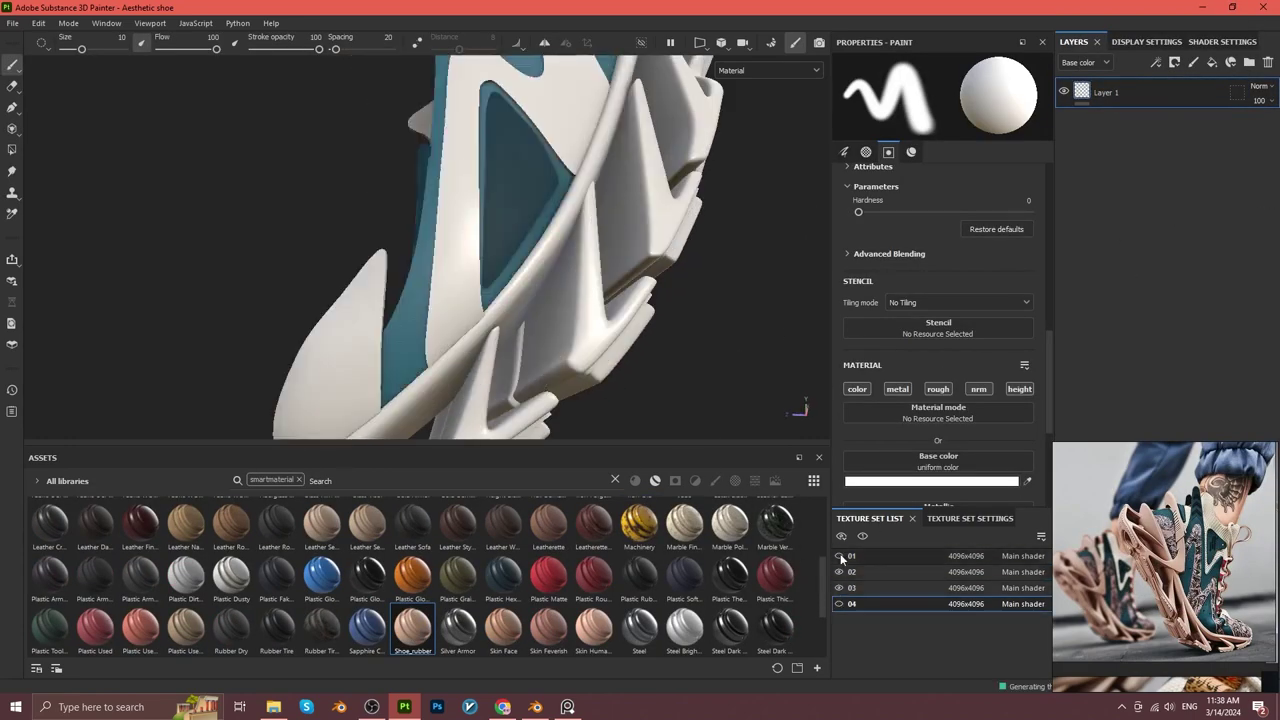
click(852, 588)
Apply Shoe_rubber to the sole of texture set 03 and select its Plastic layer.
mouse_move(412, 628)
mouse_down()
mouse_move(640, 250)
mouse_move(608, 323)
mouse_up()
scroll(608, 323, up, 3)
scroll(531, 286, up, 2)
alt+drag(531, 286, 466, 297)
scroll(466, 297, up, 3)
click(1078, 92)
click(1117, 186)
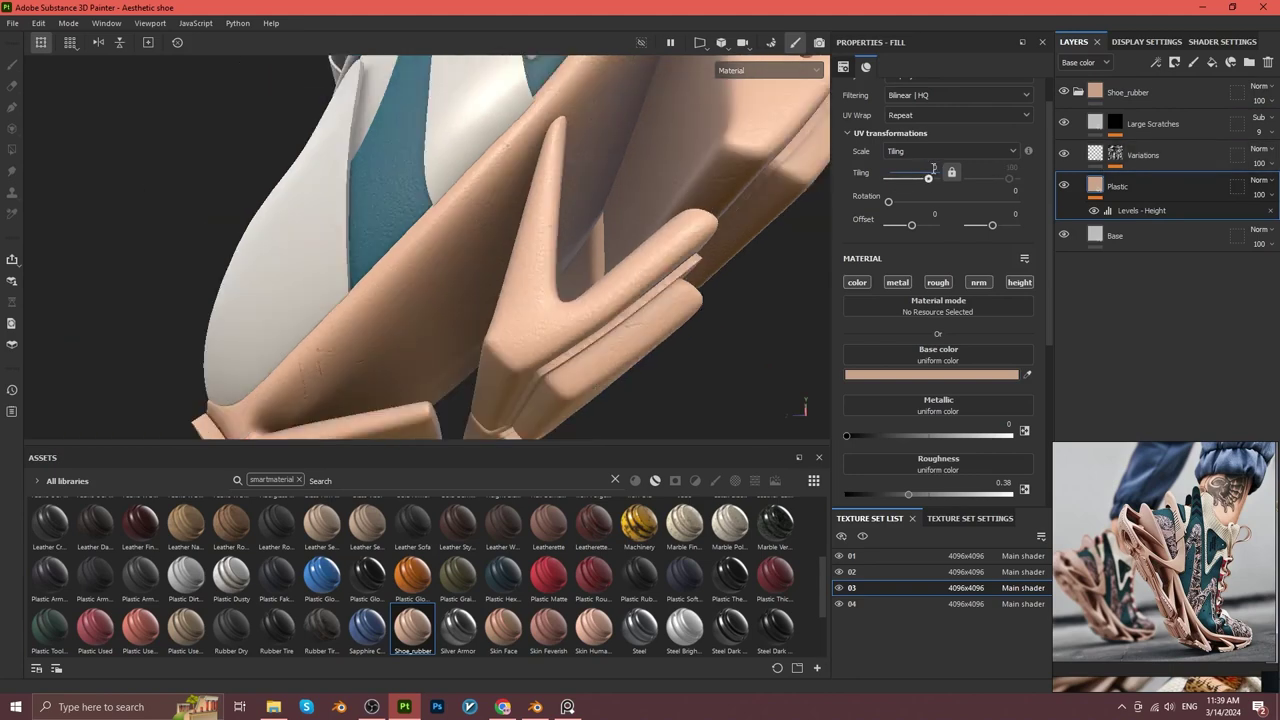
Set the sole's Variations roughness to 0.5, settle it at 0.49, and select Levels - Height.
click(1068, 124)
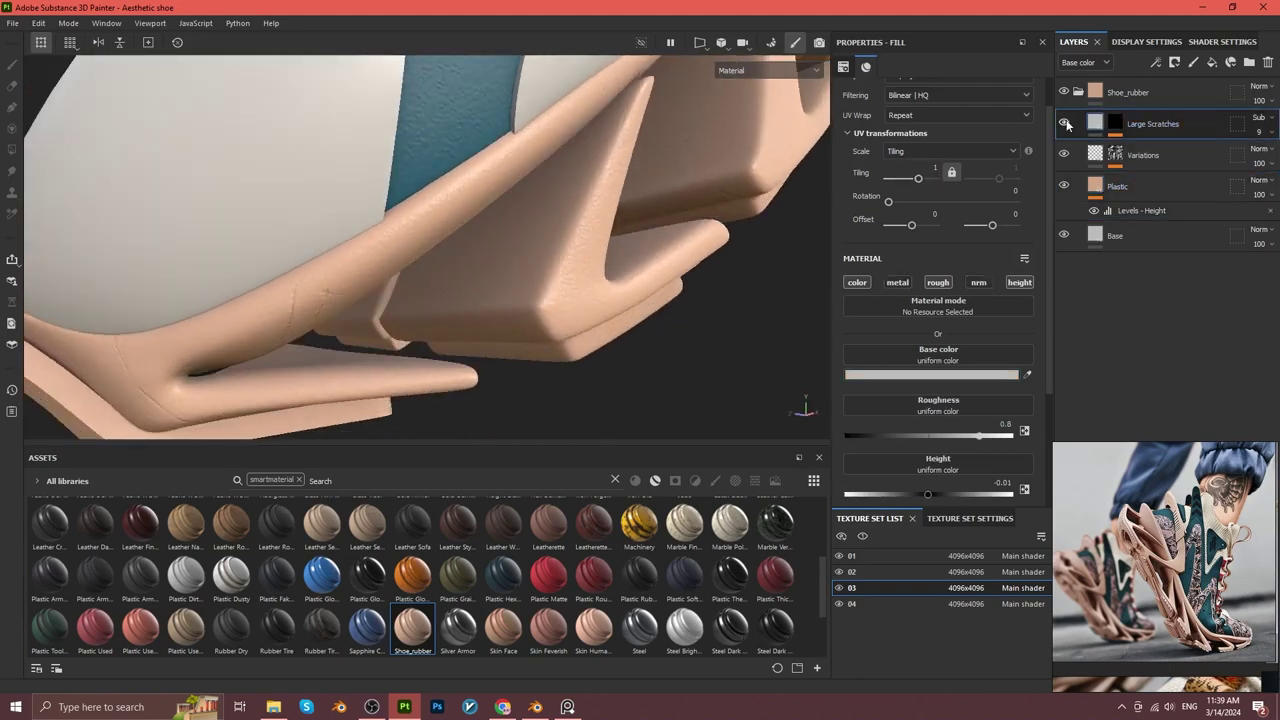
click(1165, 154)
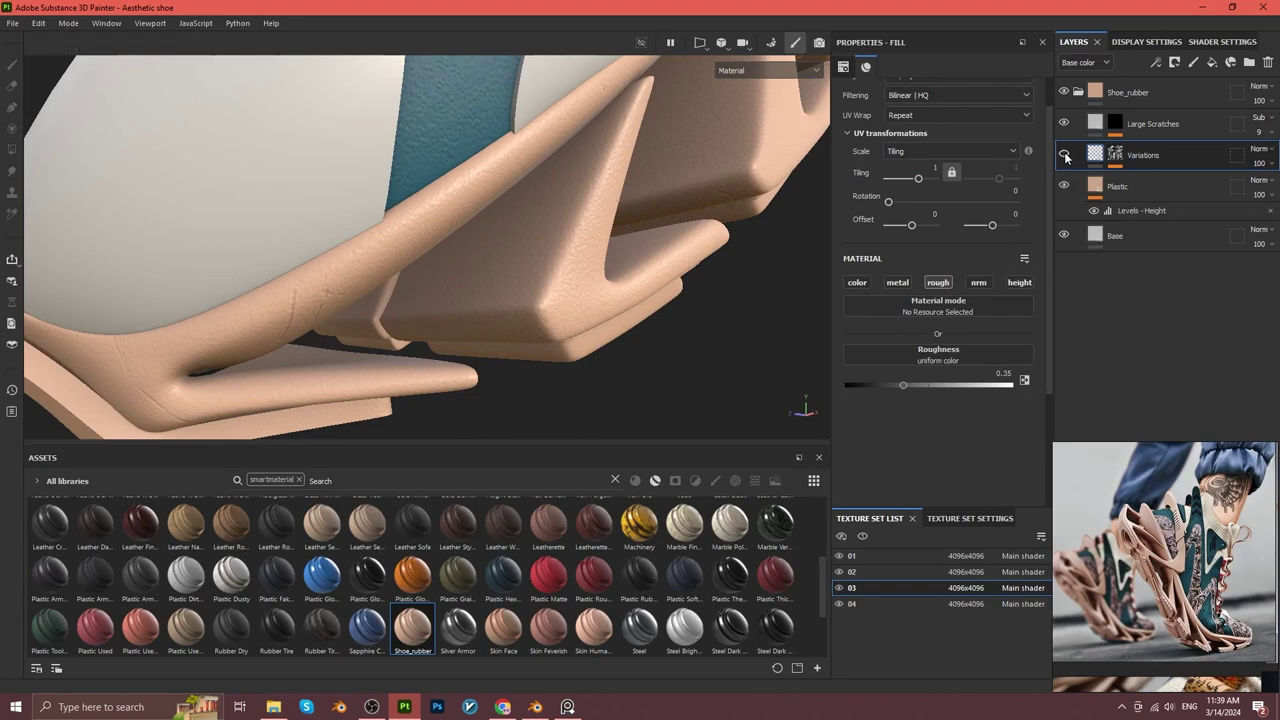
text(0.5)
key(Return)
mouse_move(510, 252)
alt+mouse_down()
mouse_move(592, 328)
mouse_move(686, 286)
mouse_move(690, 255)
alt+mouse_up()
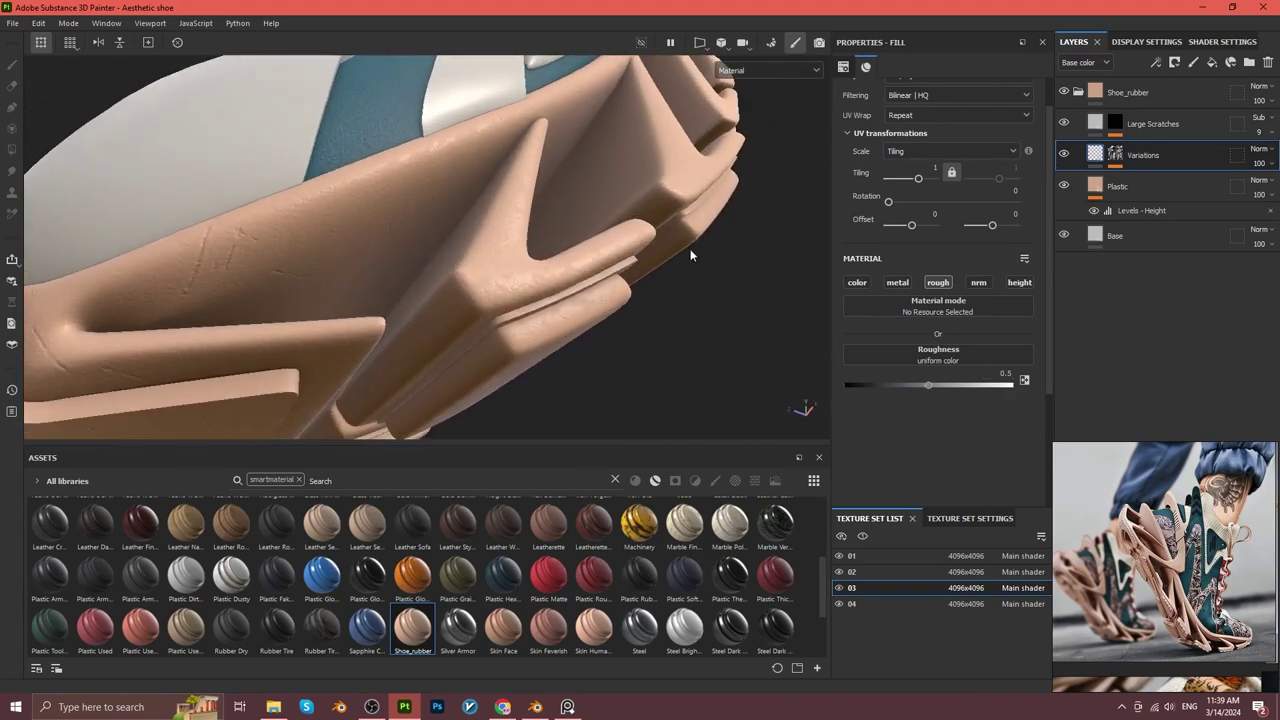
mouse_move(600, 300)
alt+mouse_down()
mouse_move(666, 330)
mouse_move(926, 390)
alt+mouse_up()
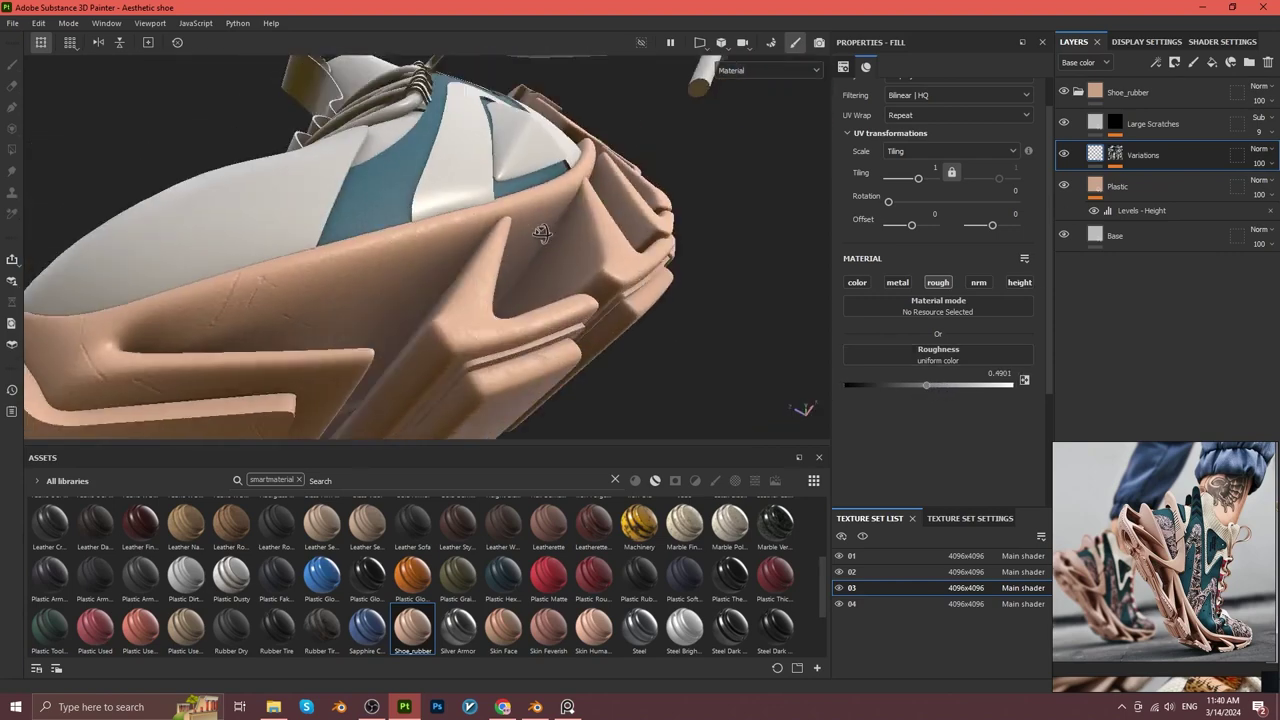
alt+drag(466, 320, 500, 283)
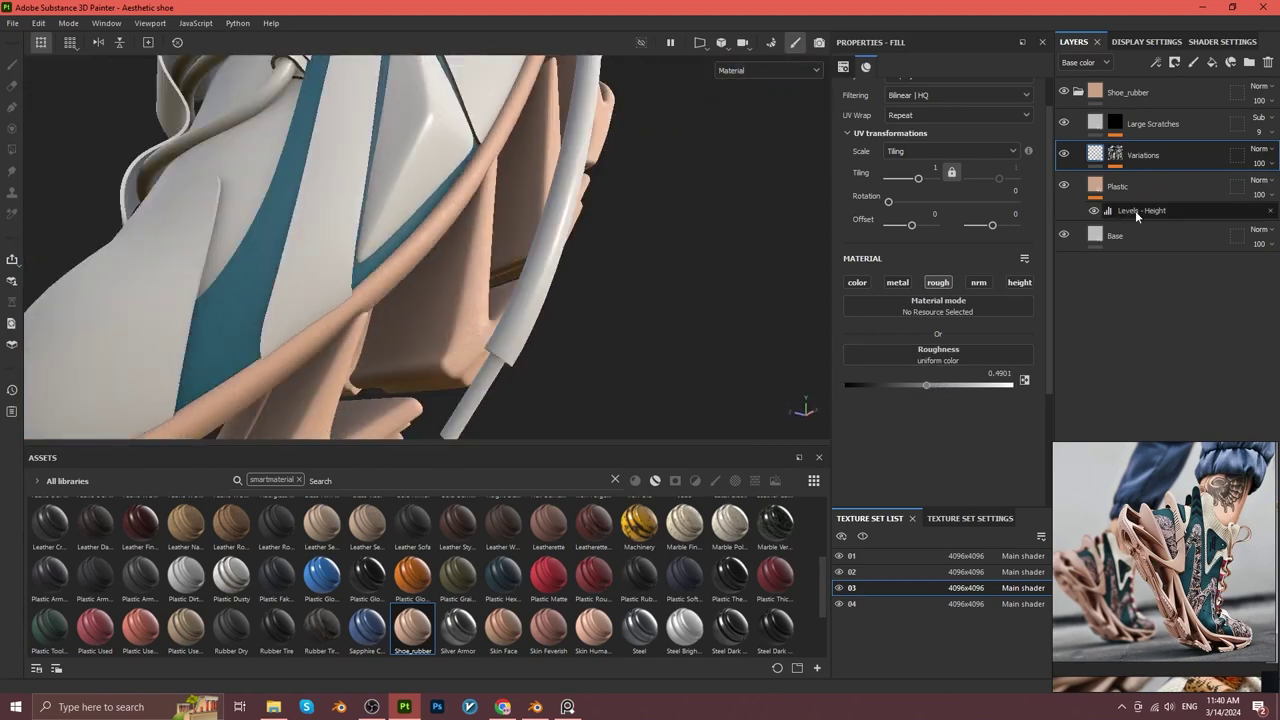
click(1135, 211)
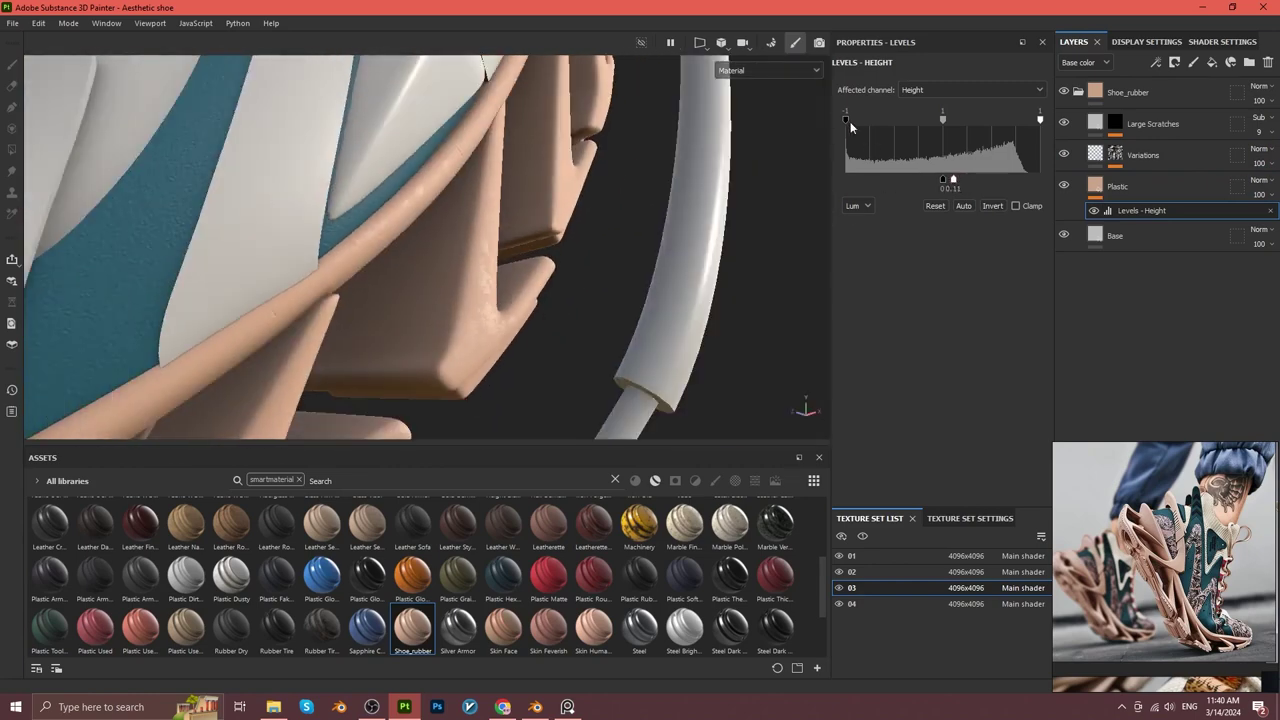
Remap the Levels - Height input to -0.164 low and 0.733 high, then check the sole.
drag(947, 121, 928, 127)
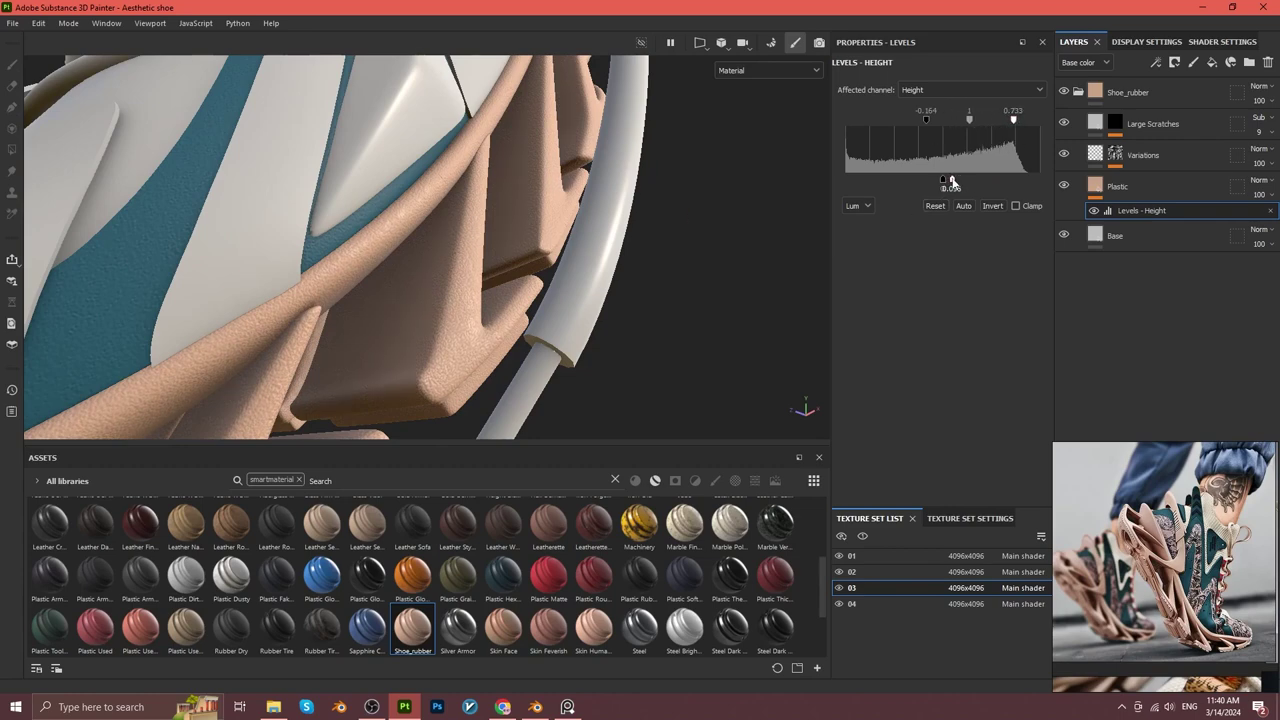
alt+drag(409, 357, 516, 308)
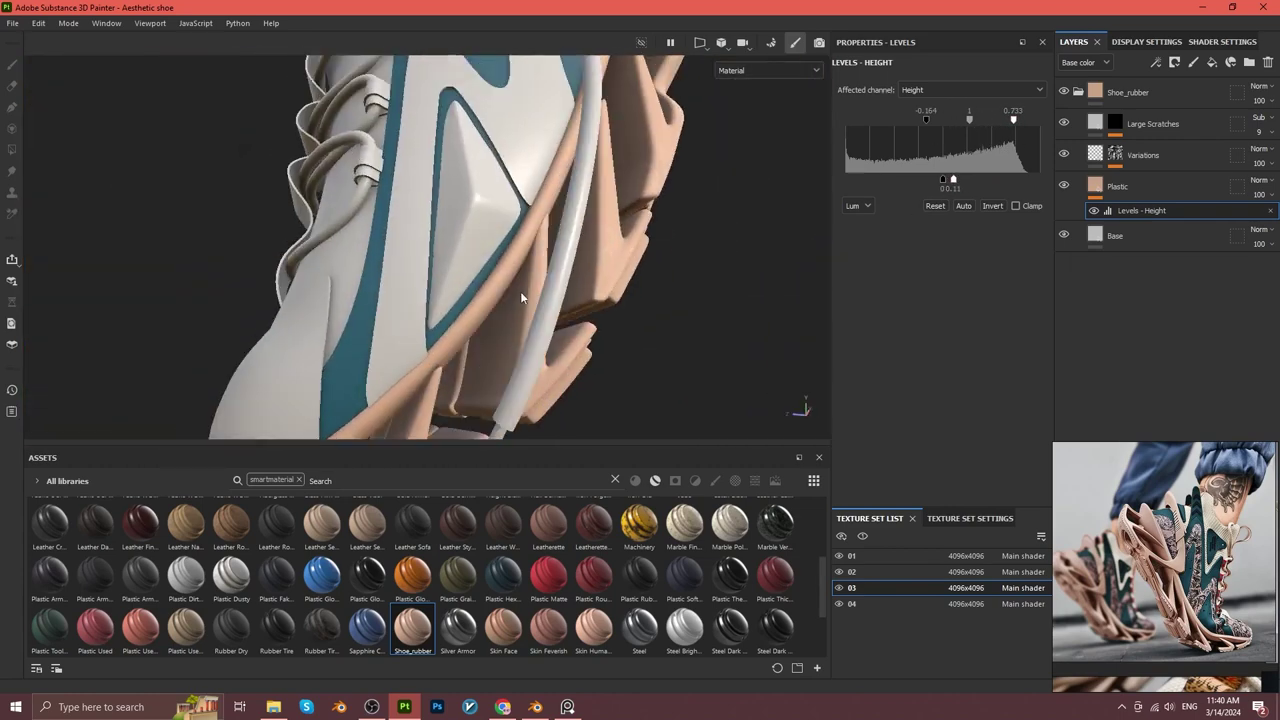
mouse_move(516, 308)
alt+mouse_down()
mouse_move(593, 318)
mouse_move(571, 343)
alt+mouse_up()
scroll(571, 343, up, 4)
scroll(586, 357, up, 4)
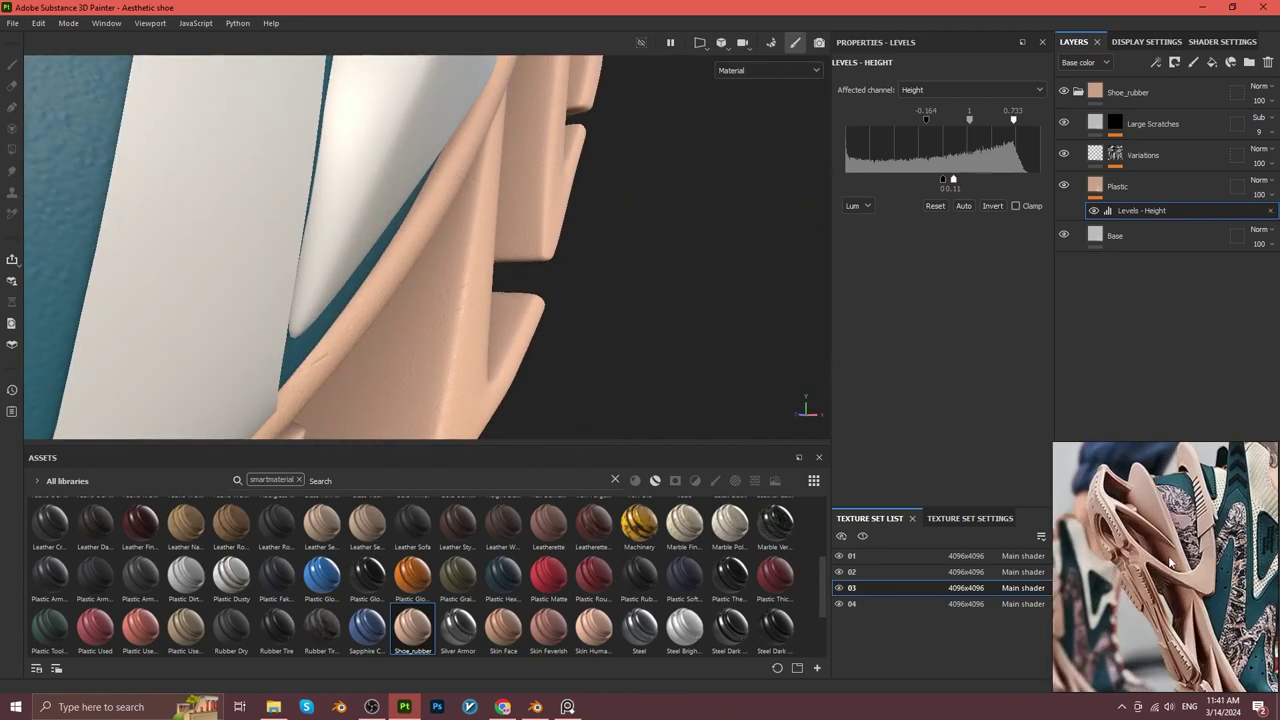
scroll(1169, 562, up, 3)
Shift the sole Plastic base colour's hue, saturation and brightness toward pale beige.
click(1108, 187)
click(933, 376)
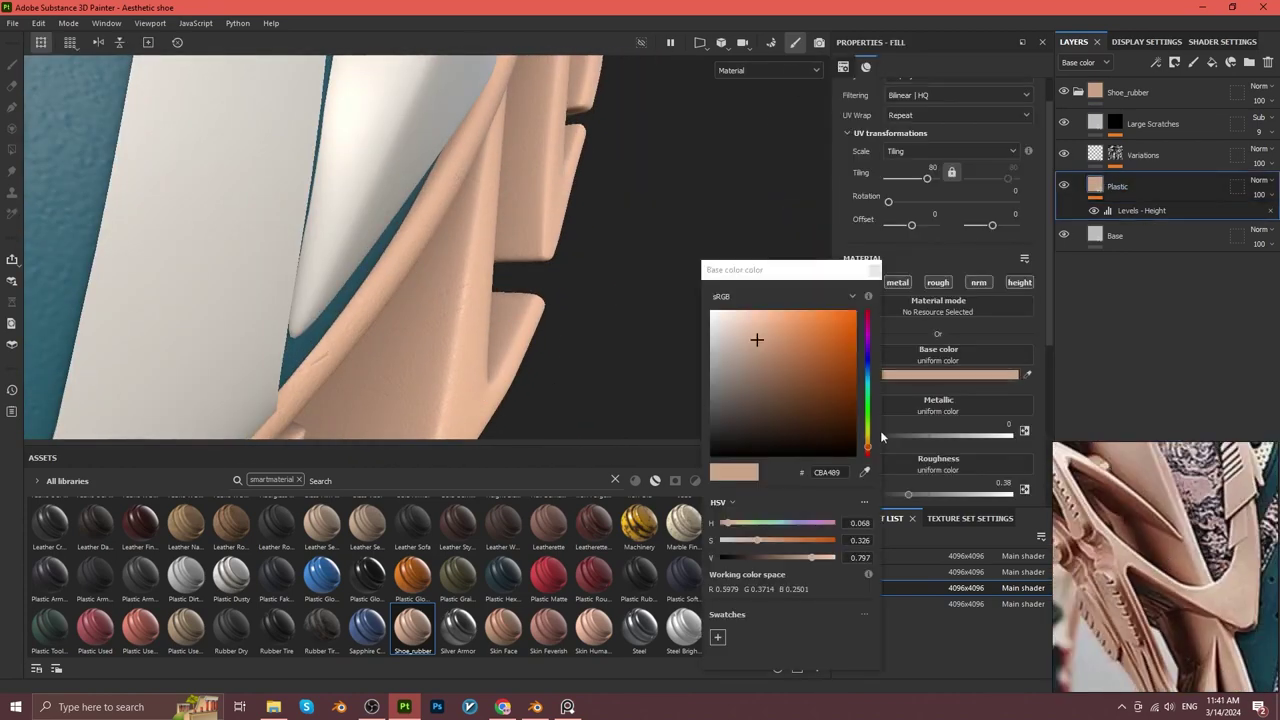
click(866, 523)
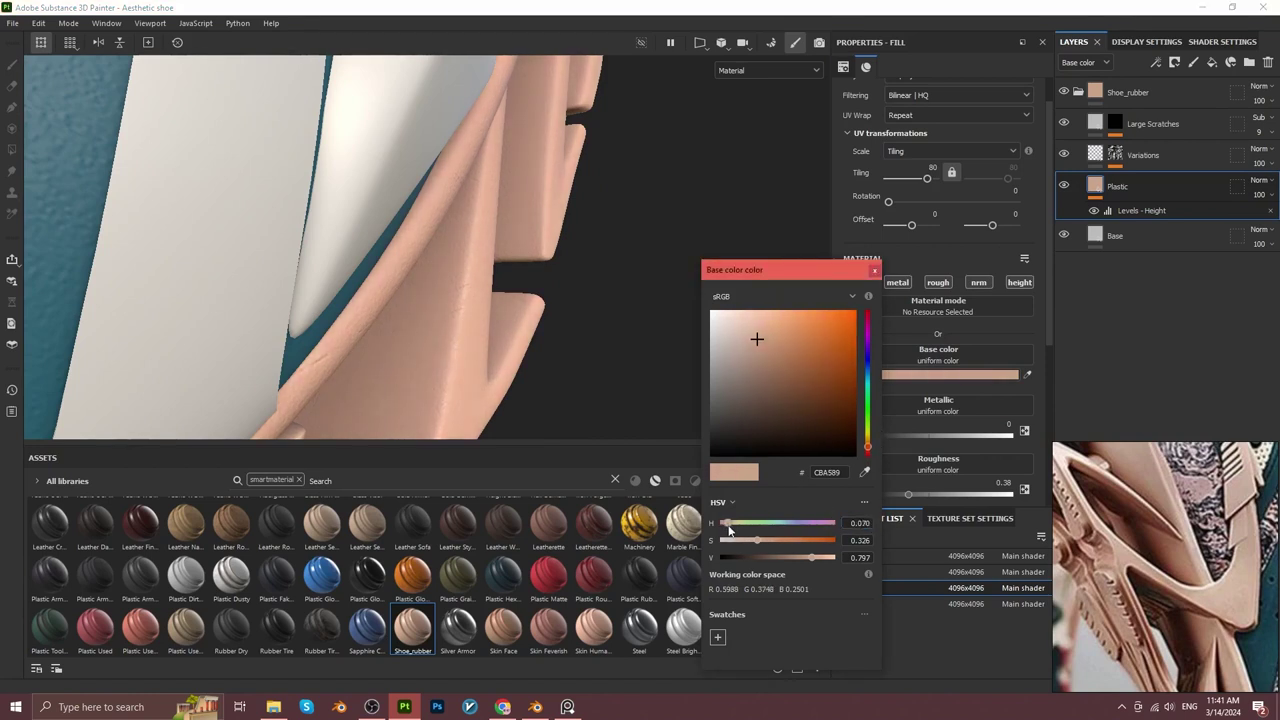
drag(727, 530, 771, 538)
alt+drag(640, 400, 595, 369)
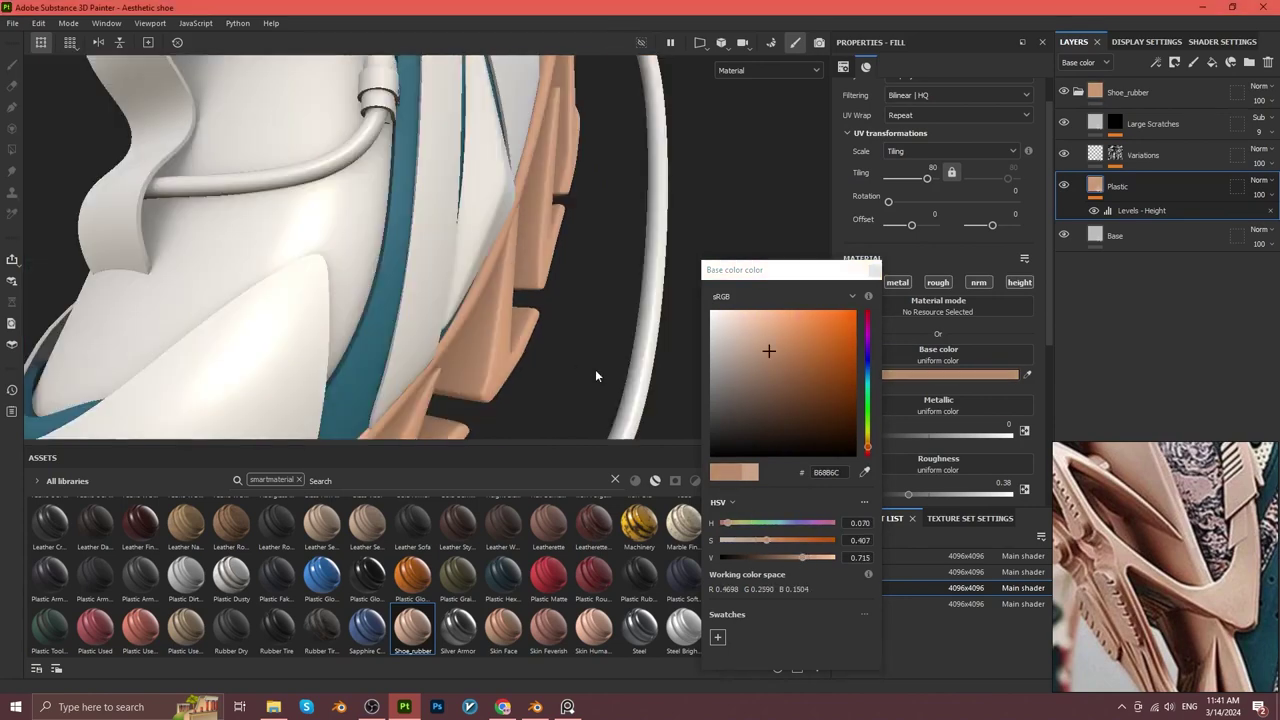
mouse_move(812, 557)
mouse_down()
mouse_move(822, 560)
mouse_move(756, 540)
mouse_up()
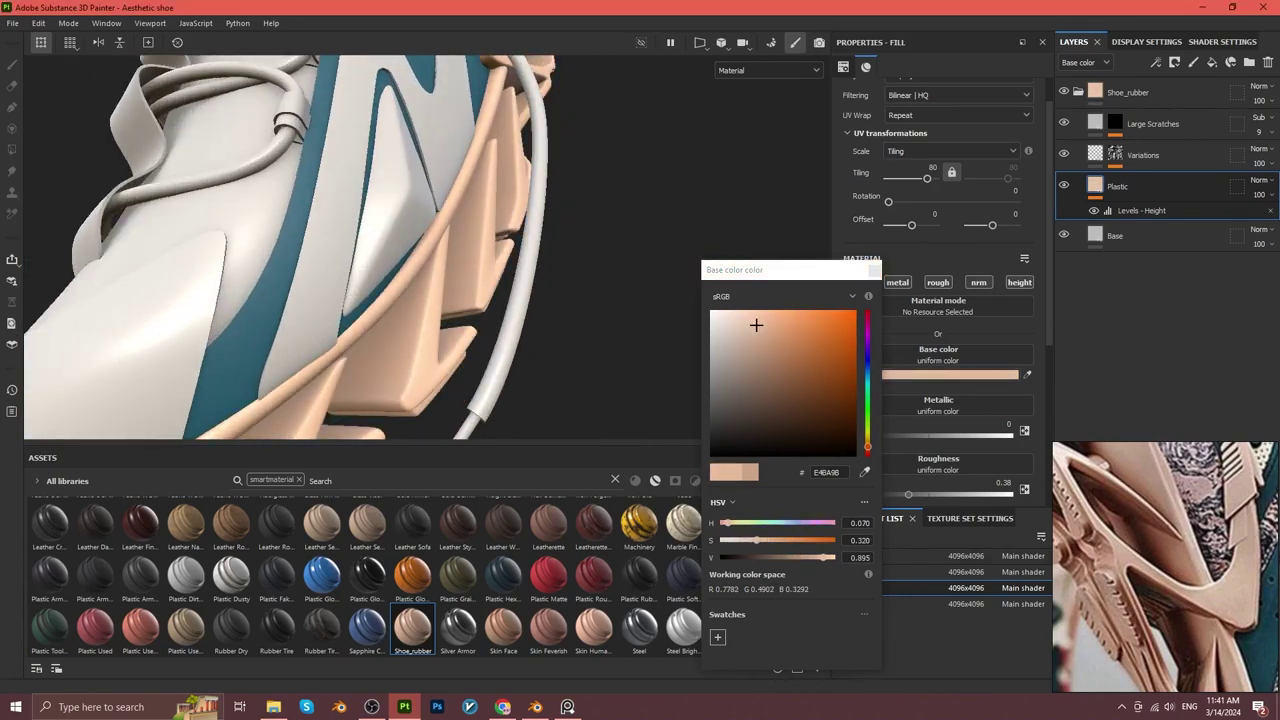
Apply a sole colour sampled from the reference photo, giving #E4BA9B.
click(1163, 530)
key(super+shift+c)
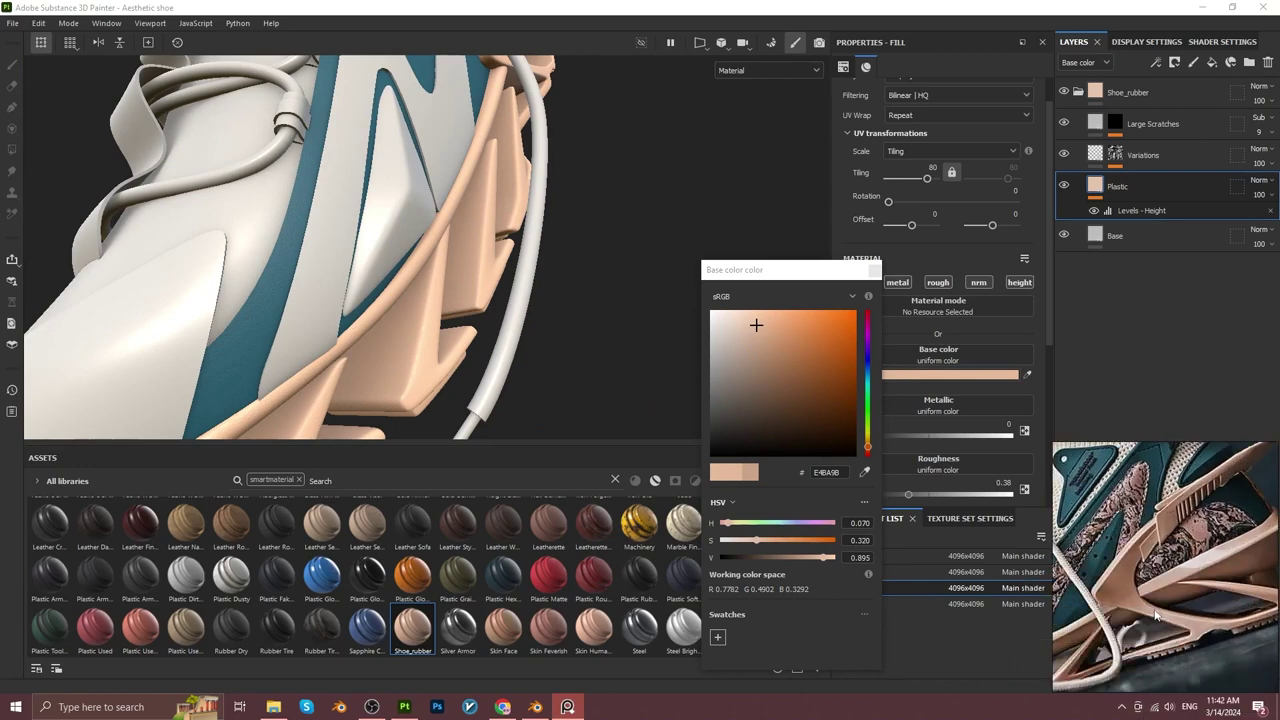
key(ctrl+v)
key(Return)
Lower the sole plastic's roughness to about 0.2964.
scroll(587, 364, down, 5)
scroll(587, 364, up, 5)
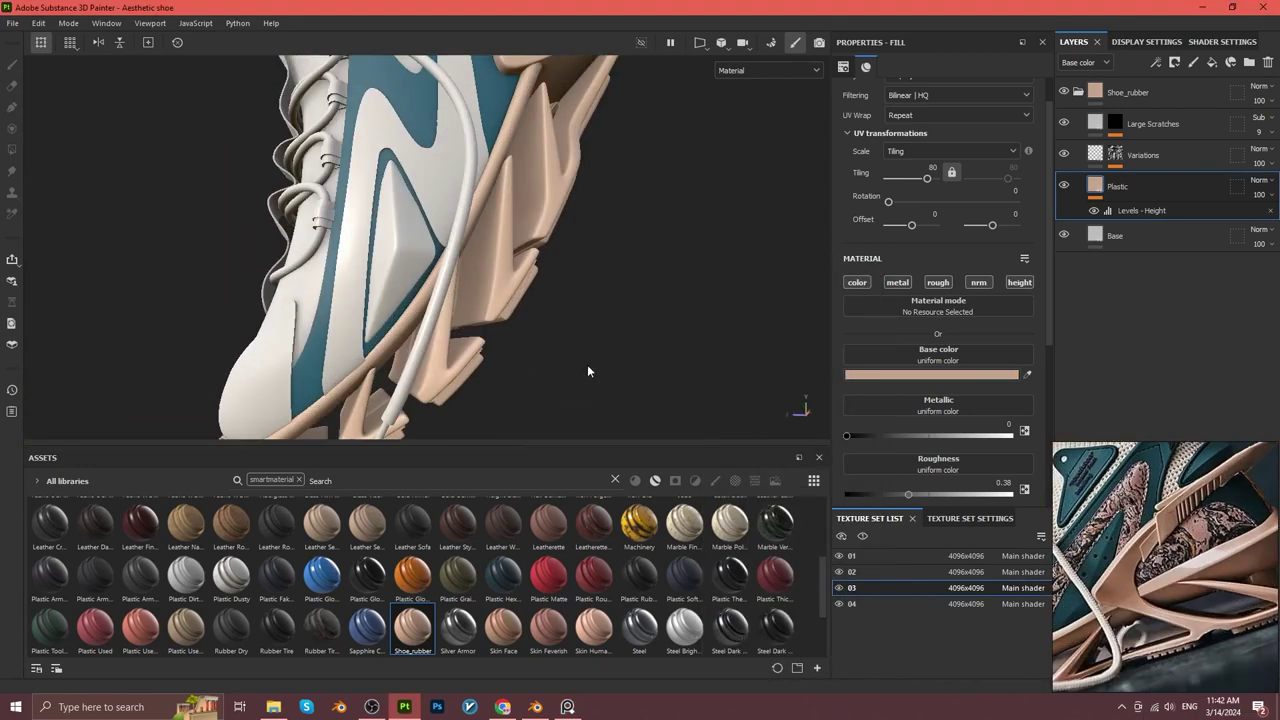
scroll(580, 380, down, 5)
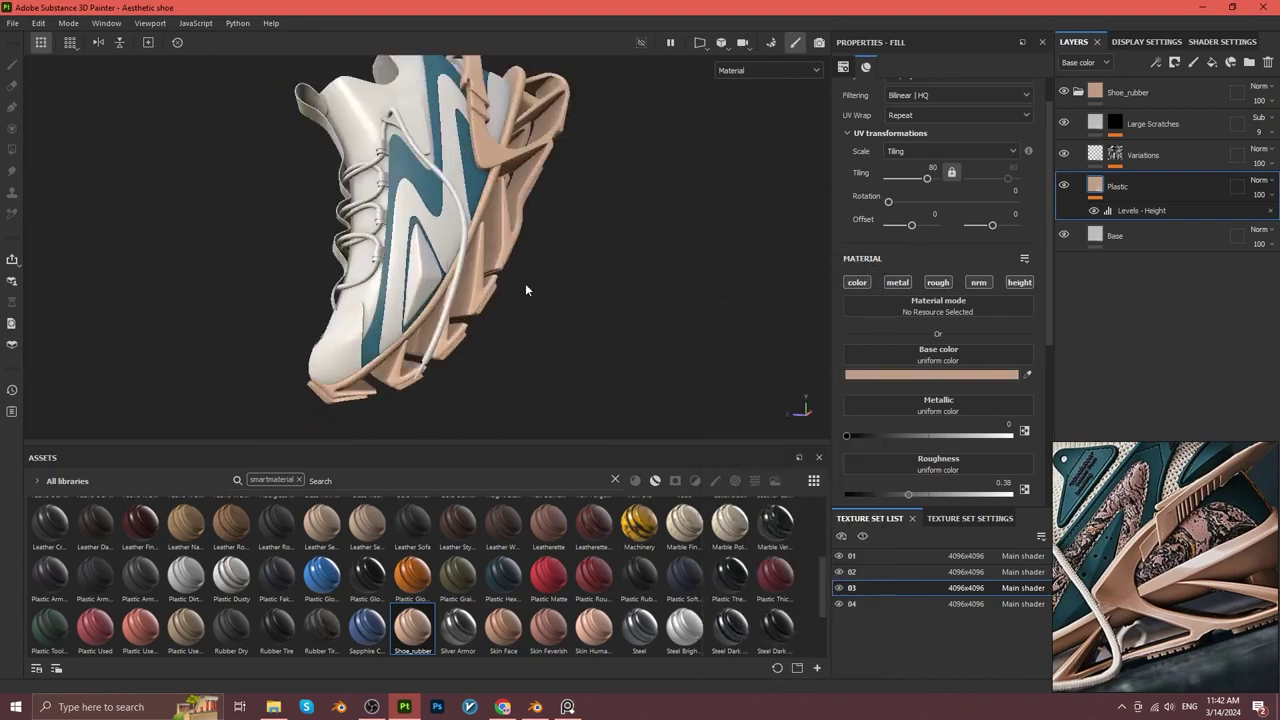
scroll(525, 283, up, 5)
scroll(898, 374, down, 3)
click(894, 374)
scroll(554, 266, up, 2)
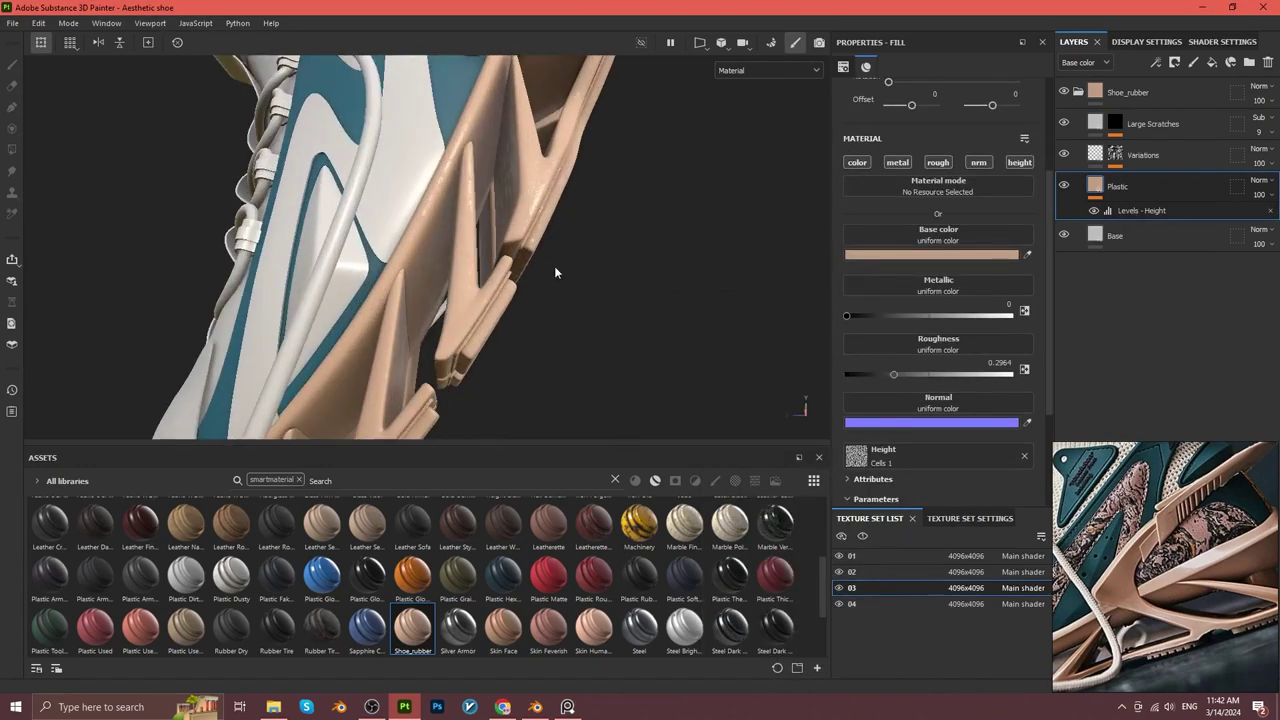
scroll(600, 268, up, 2)
alt+drag(600, 270, 611, 277)
Rename Variations to 'Roughness Variations' and lower its roughness to about 0.37.
click(1143, 158)
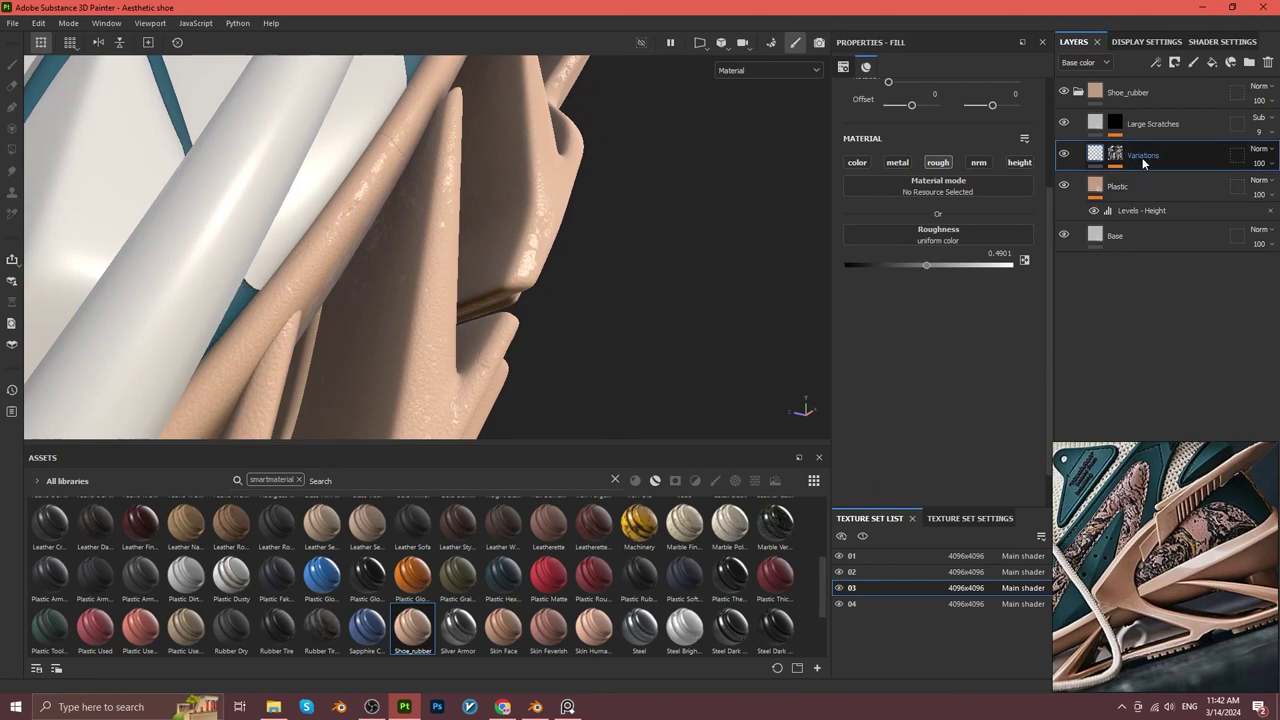
text(Roughness)
key(Return)
drag(930, 265, 905, 265)
alt+drag(634, 279, 527, 274)
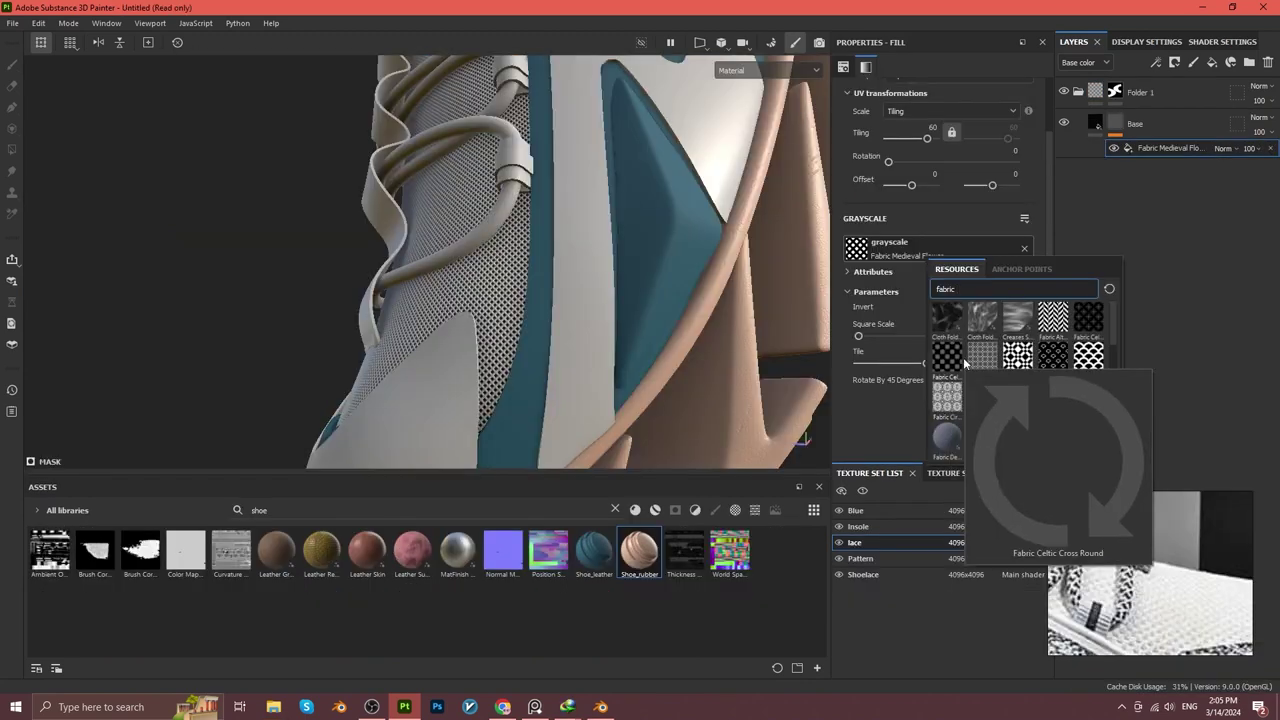
Use an inverted Fabric Star Block pattern in the upper mask.
click(982, 437)
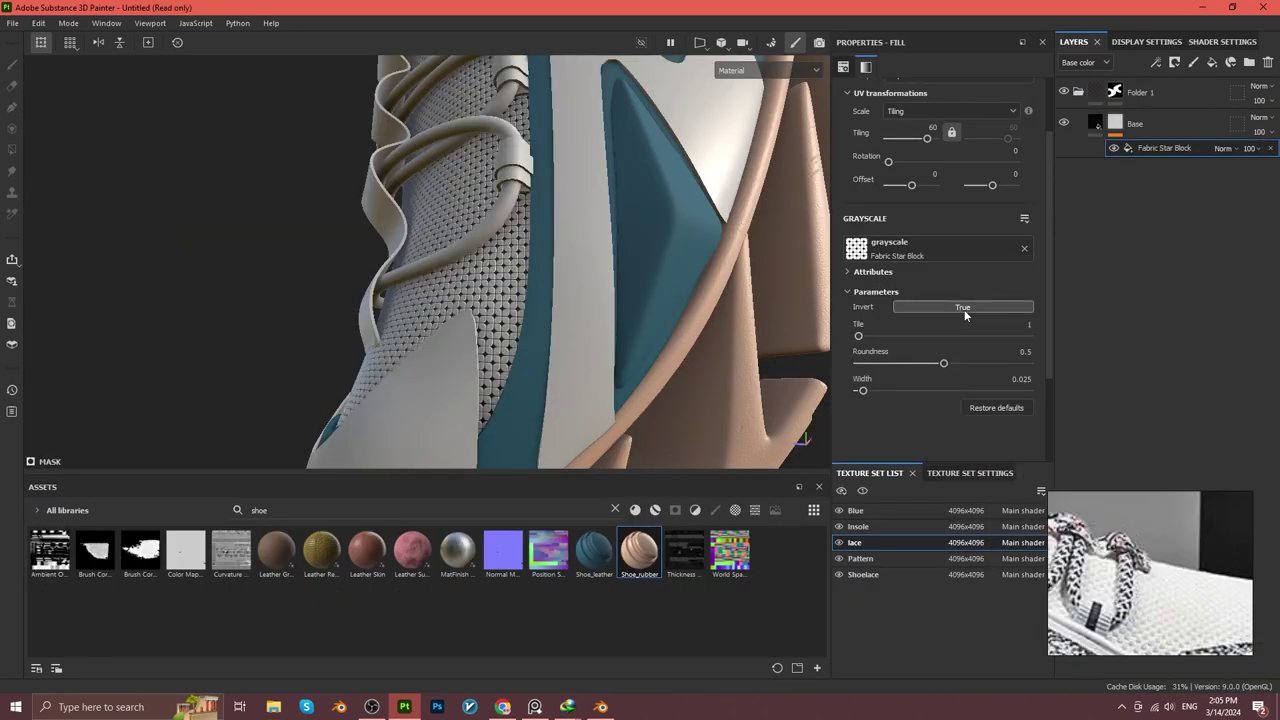
click(962, 307)
alt+drag(538, 313, 538, 332)
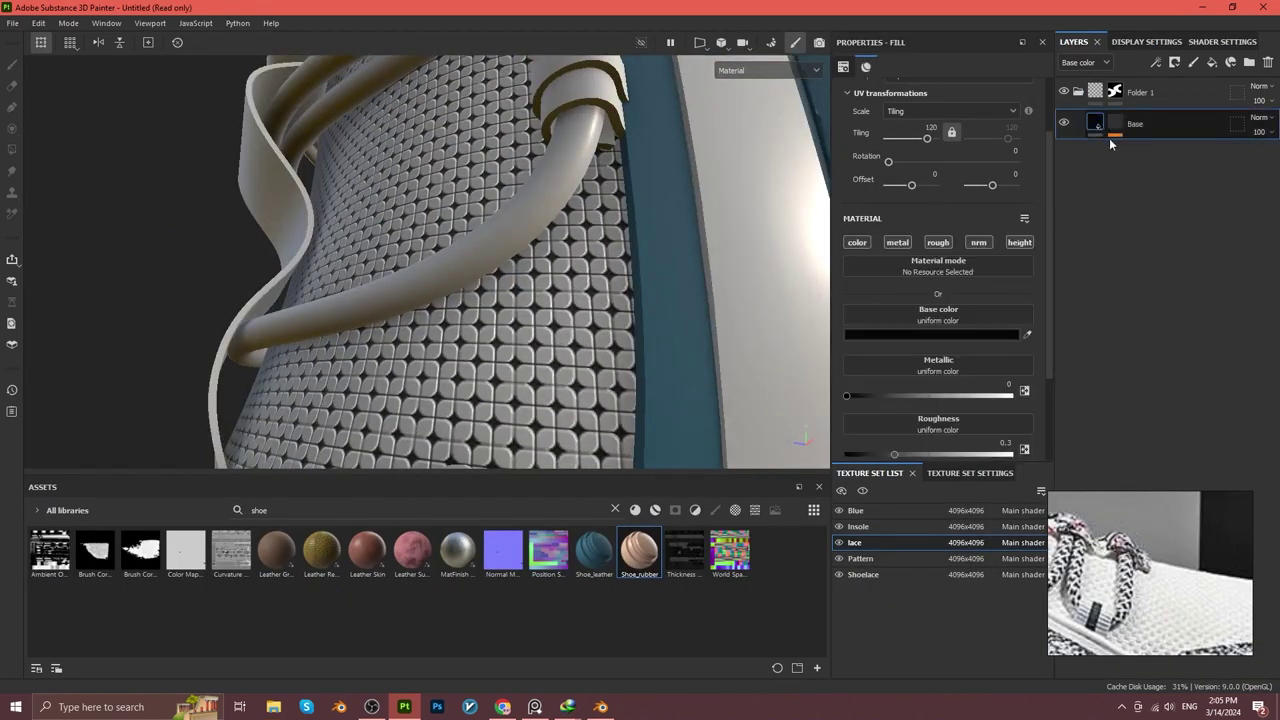
Enable roughness on the base fill, set panel height to about -0.099, and add Fill layer 1.
click(938, 197)
scroll(985, 230, down, 2)
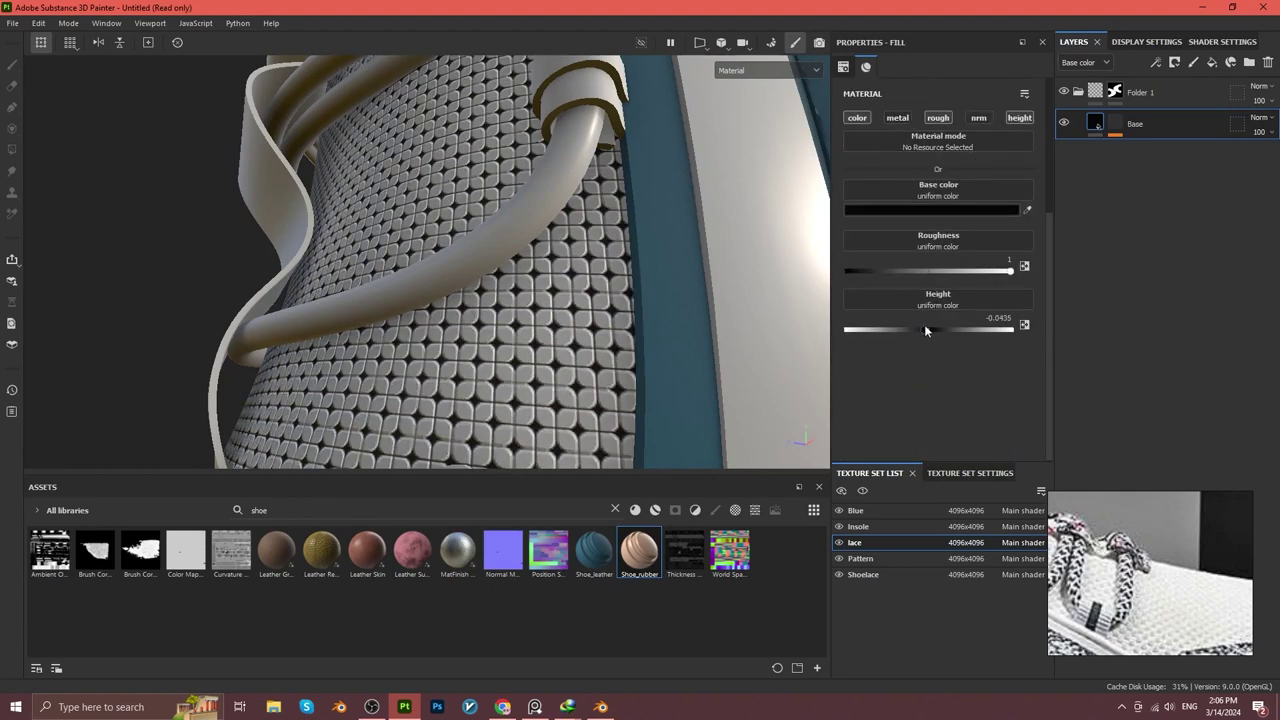
drag(923, 330, 919, 330)
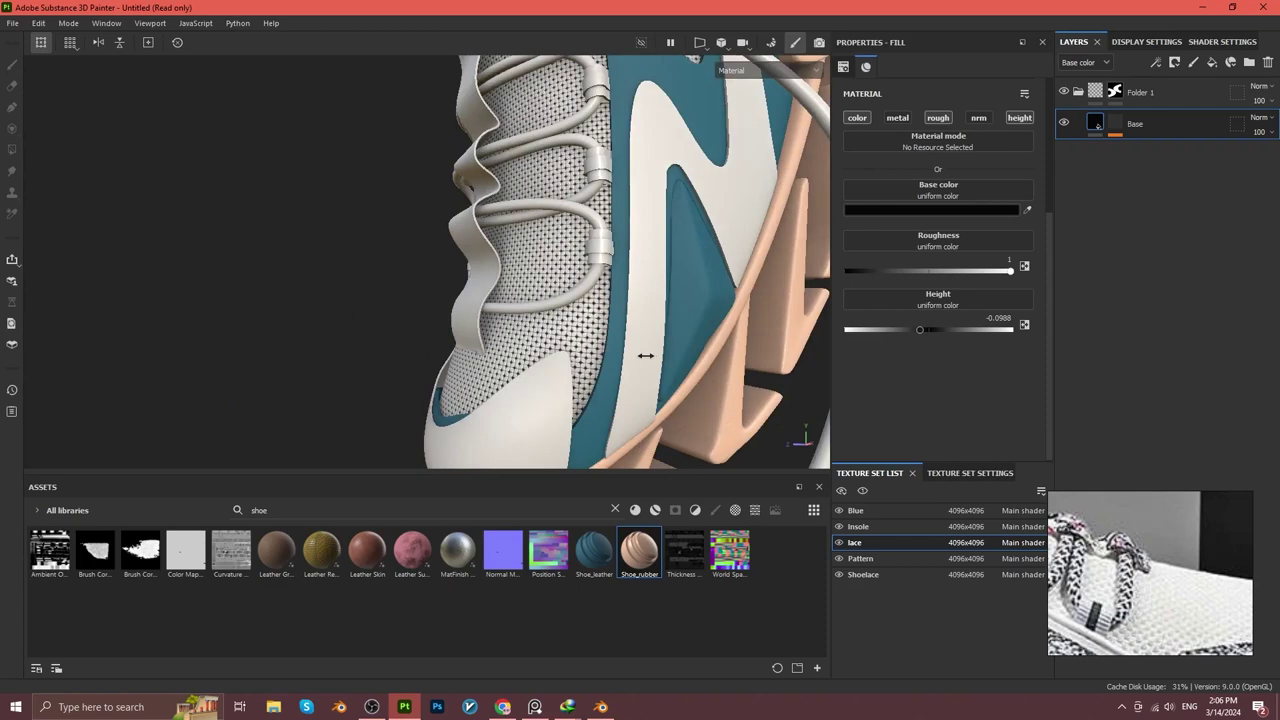
scroll(963, 273, up, 3)
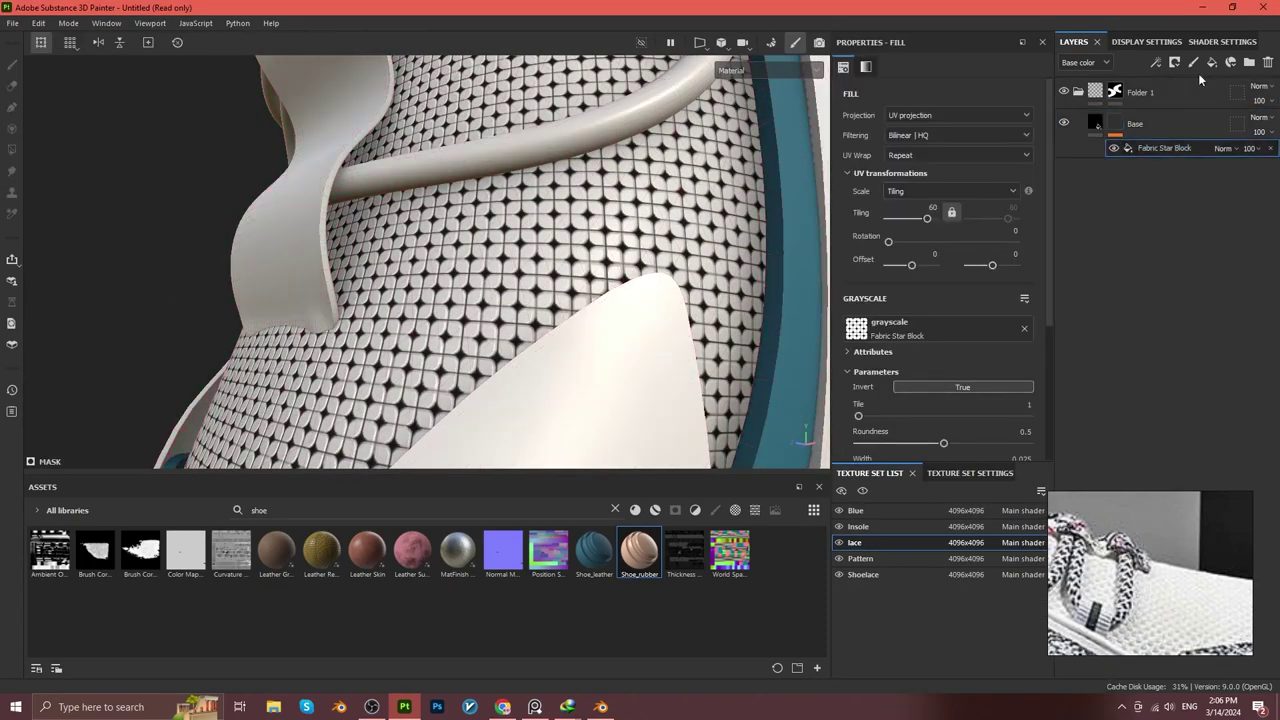
click(1211, 62)
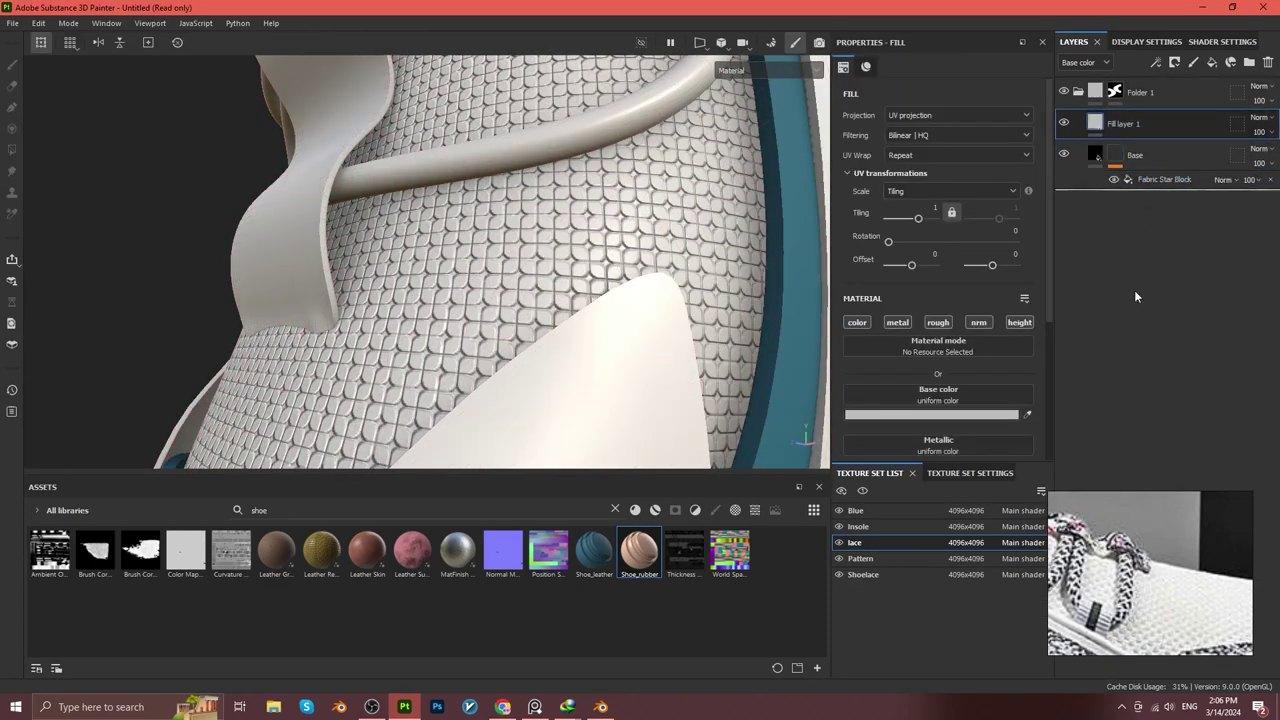
Set Fill layer 1's base colour to a light grey.
click(954, 414)
click(960, 428)
drag(1095, 395, 1095, 513)
drag(1000, 420, 940, 392)
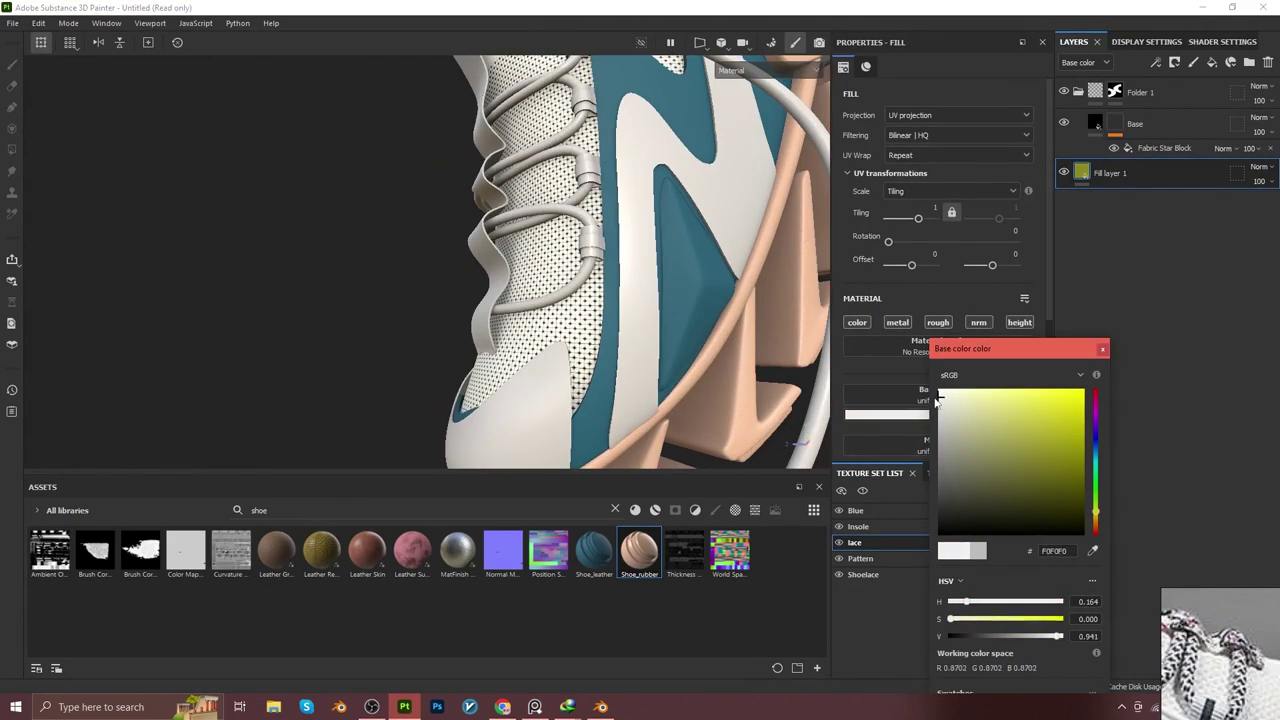
drag(1060, 636, 1045, 636)
click(1102, 349)
Move the grey fill below Base, naming them 'Base Color' and 'Pattern mask'.
double_click(1113, 173)
text(Base Color)
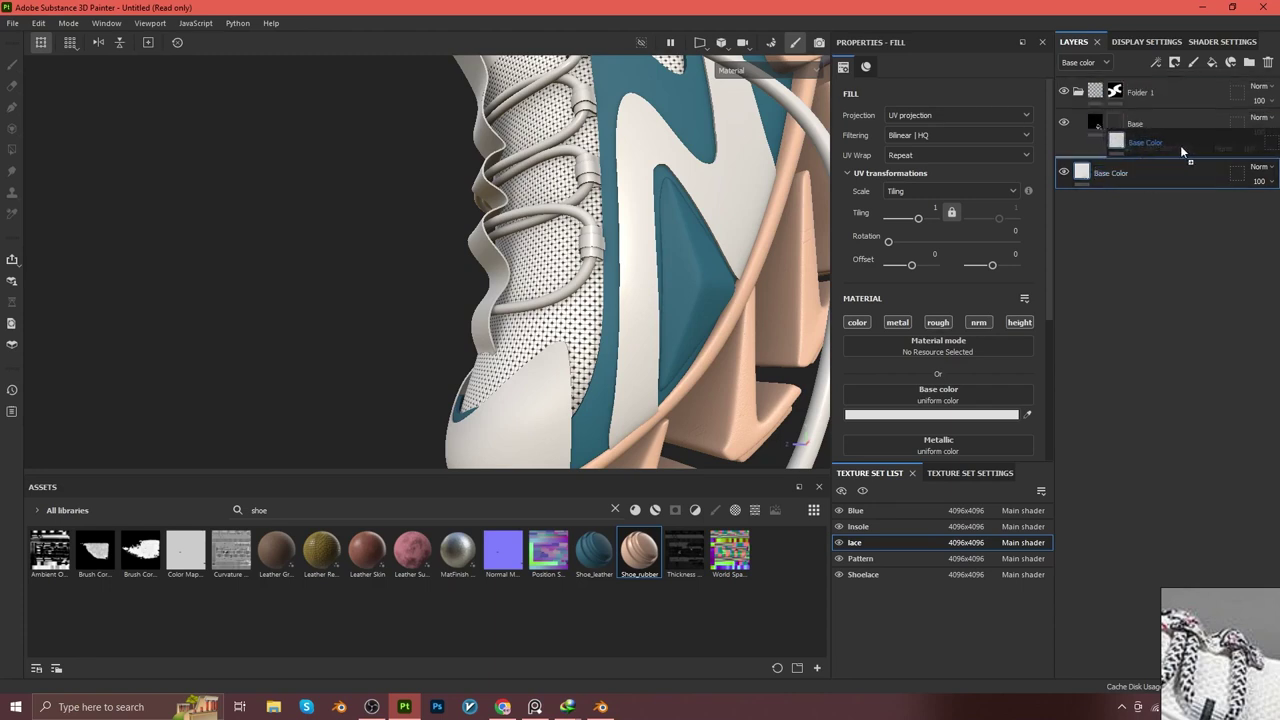
drag(1180, 145, 1140, 124)
double_click(1138, 123)
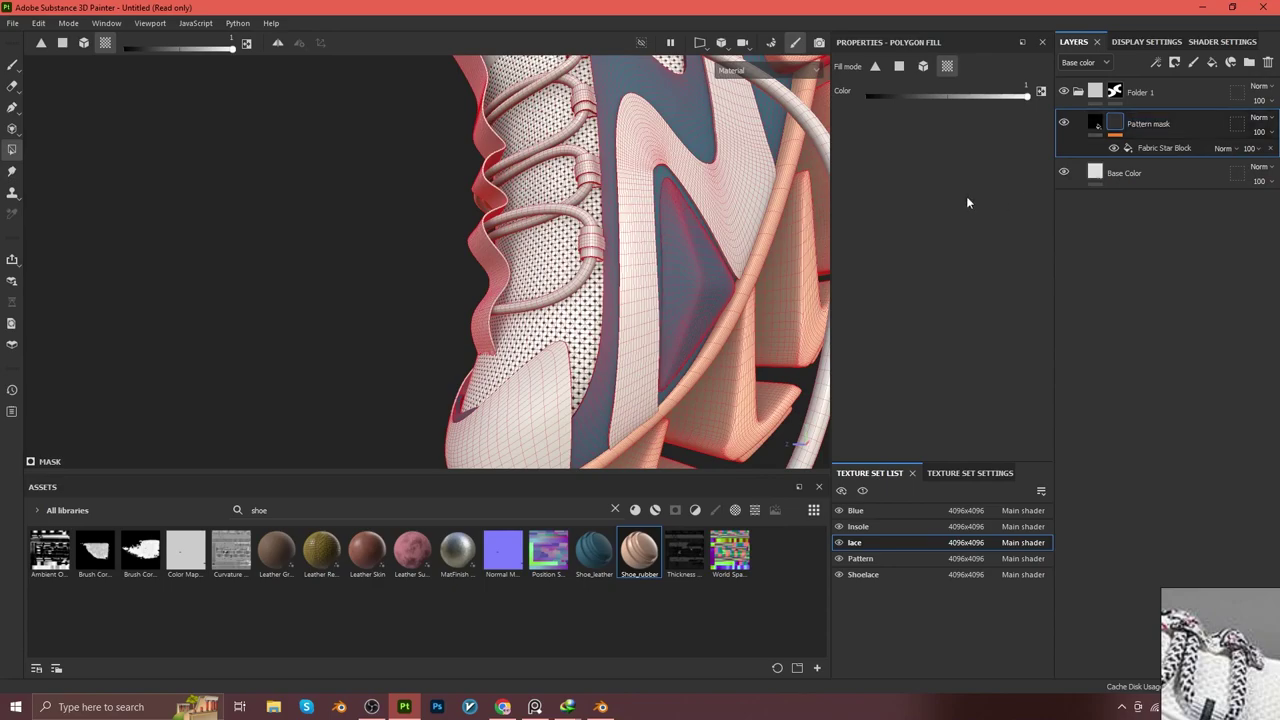
Set the Pattern mask layer's base colour to mid grey.
scroll(510, 325, up, 5)
alt+drag(510, 325, 430, 250)
click(1096, 123)
click(886, 414)
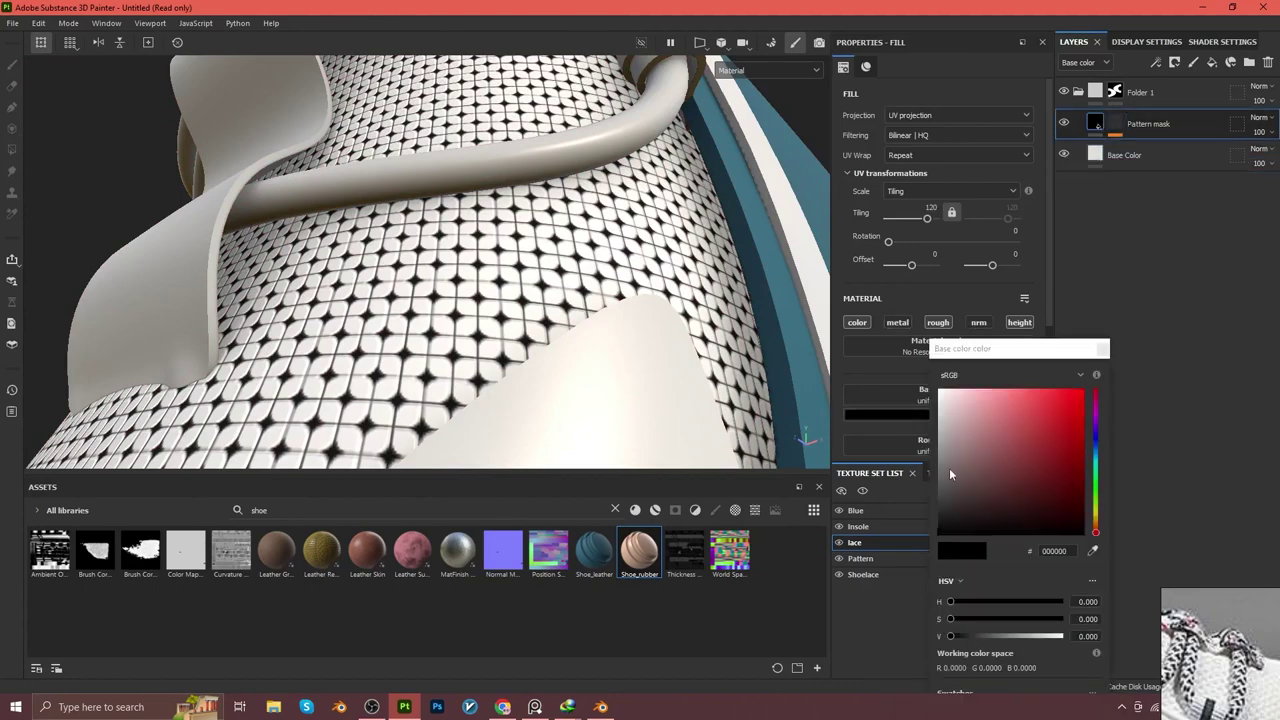
click(938, 472)
Widen the Fabric Star Block lines slightly and make its cells rounder.
scroll(553, 348, down, 5)
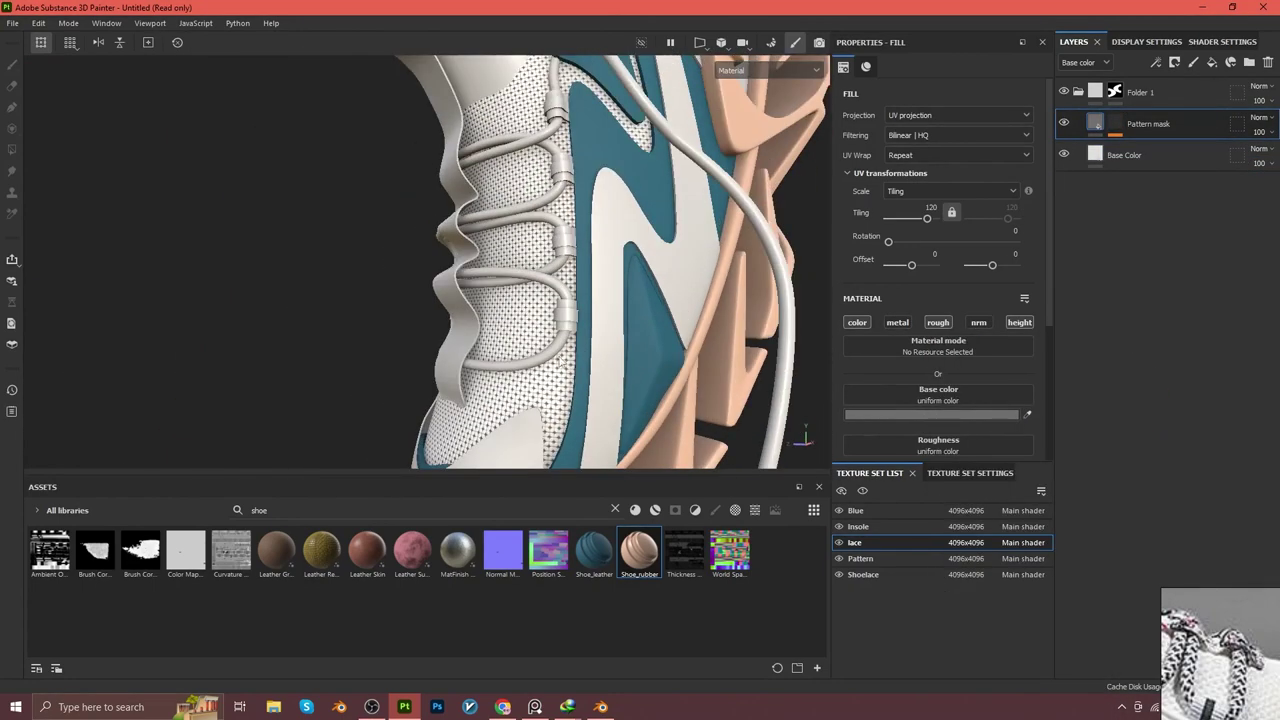
click(1150, 148)
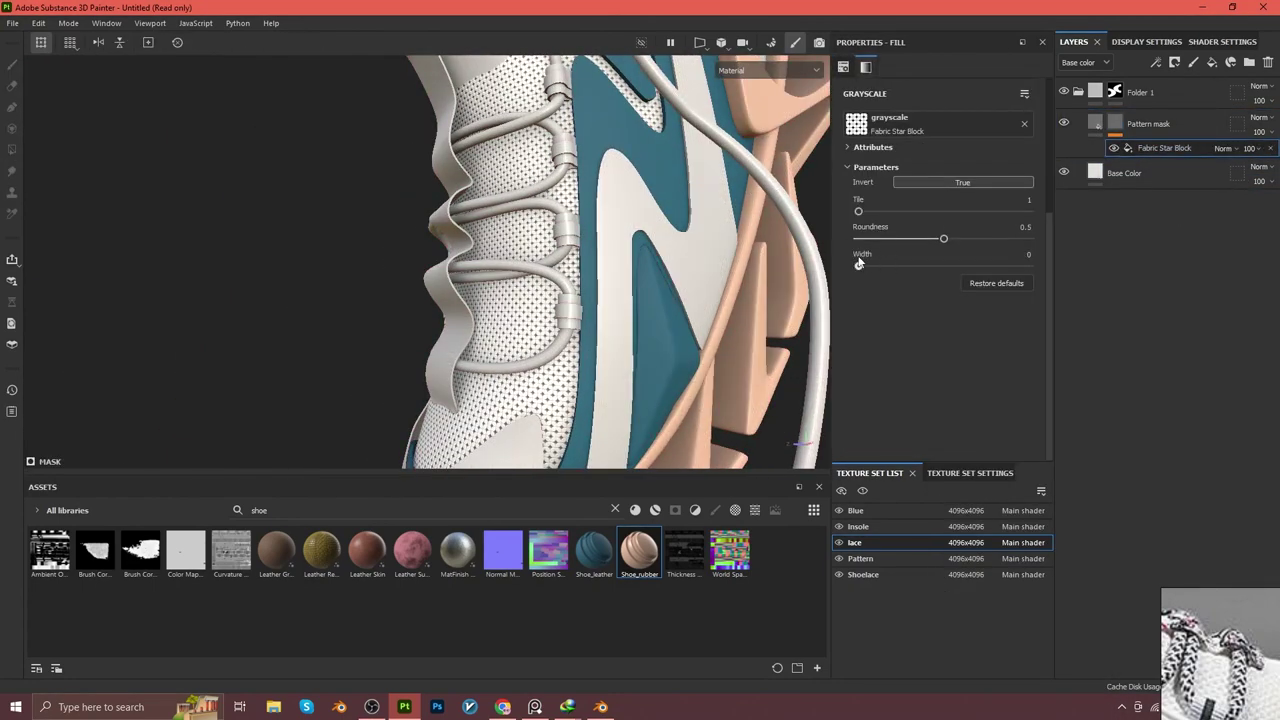
drag(862, 265, 864, 265)
drag(943, 238, 948, 237)
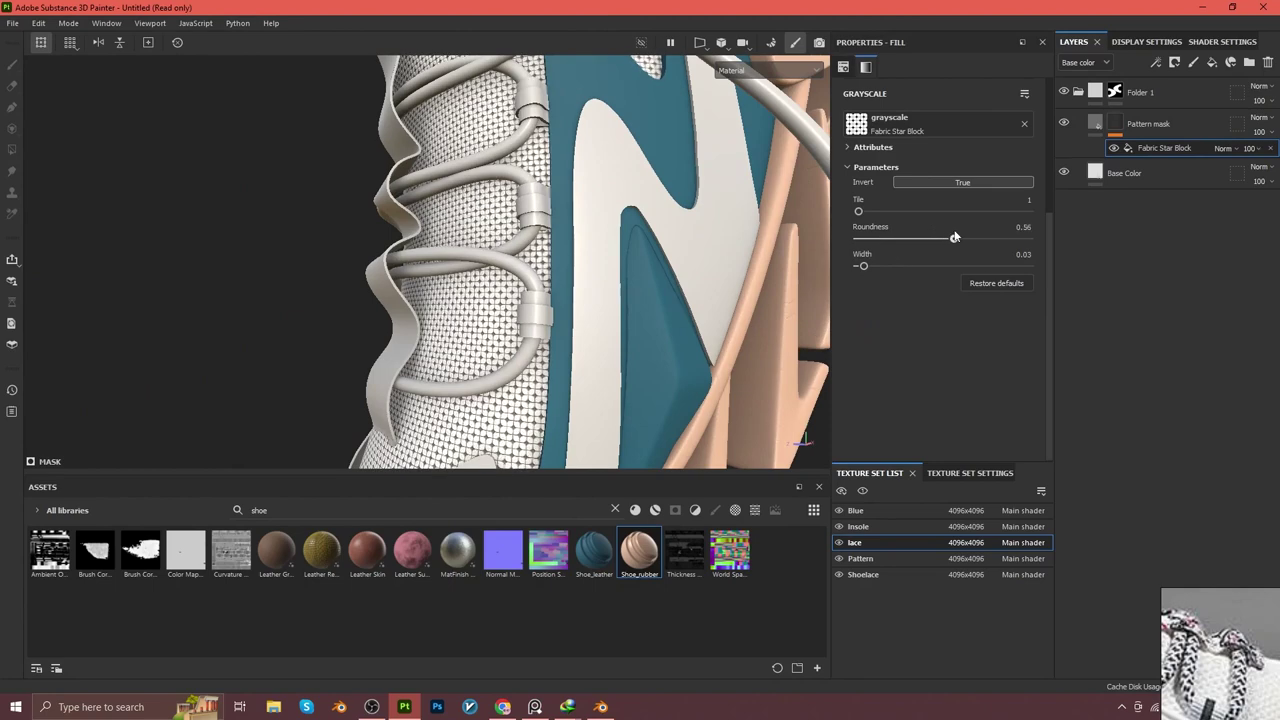
alt+drag(600, 300, 514, 349)
scroll(932, 204, up, 5)
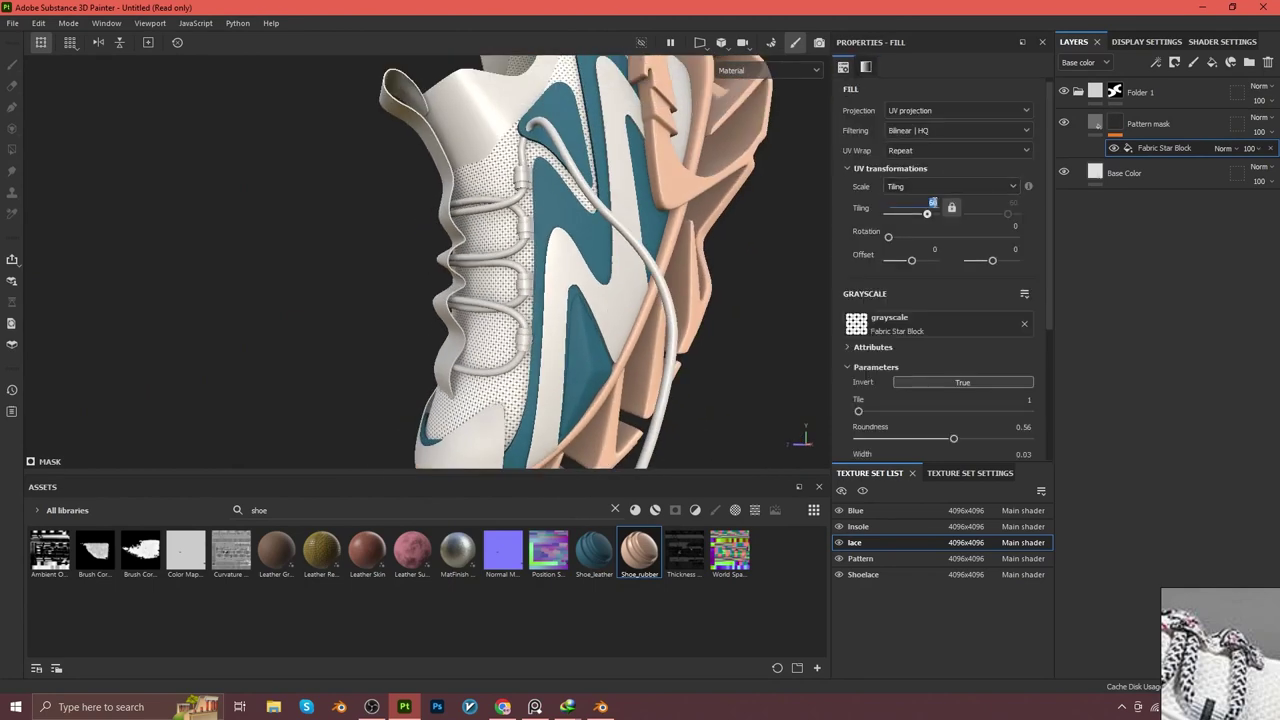
alt+drag(543, 196, 470, 205)
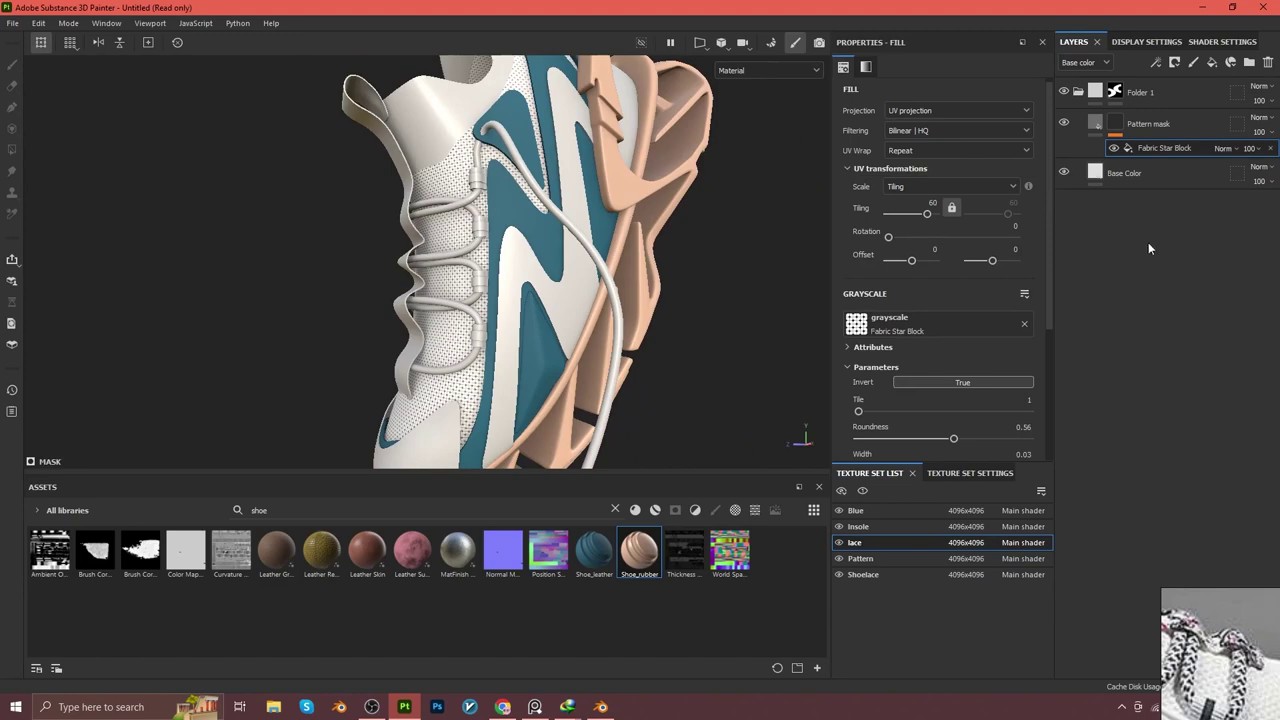
Raise the Base Color height and lower the Pattern mask height to recess the pattern.
click(1124, 173)
drag(946, 328, 987, 332)
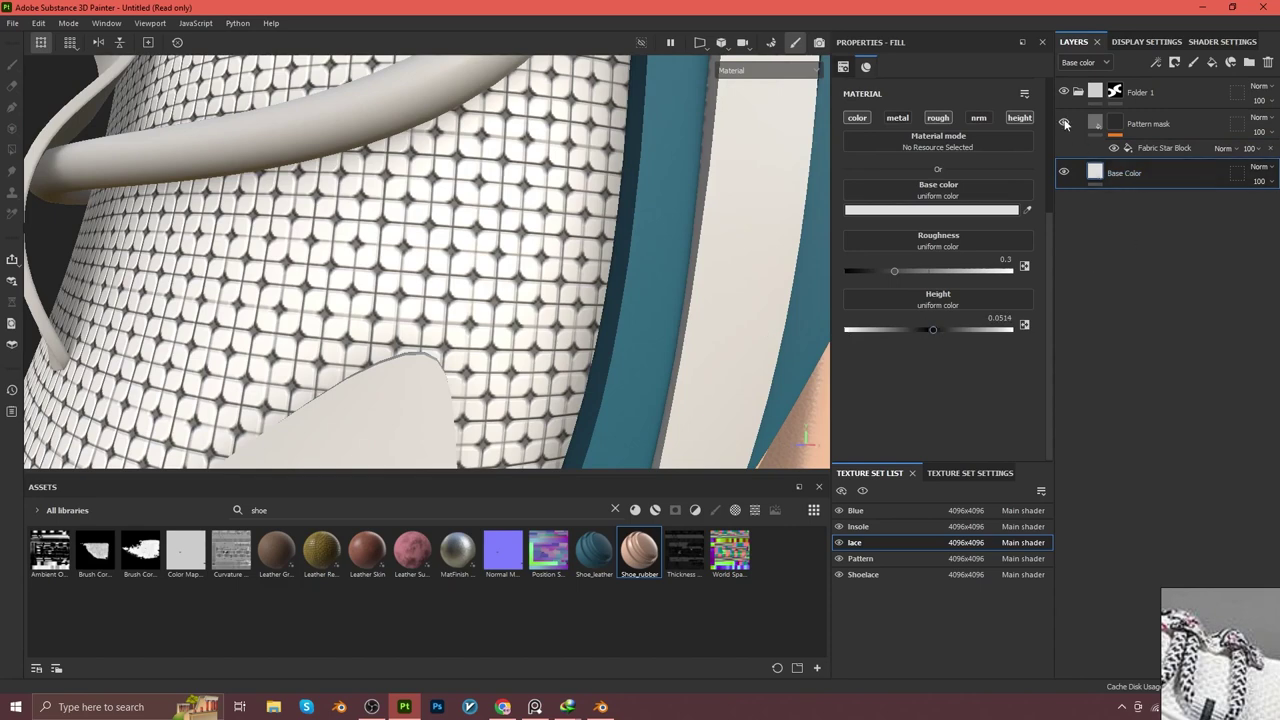
click(1099, 124)
drag(918, 332, 913, 326)
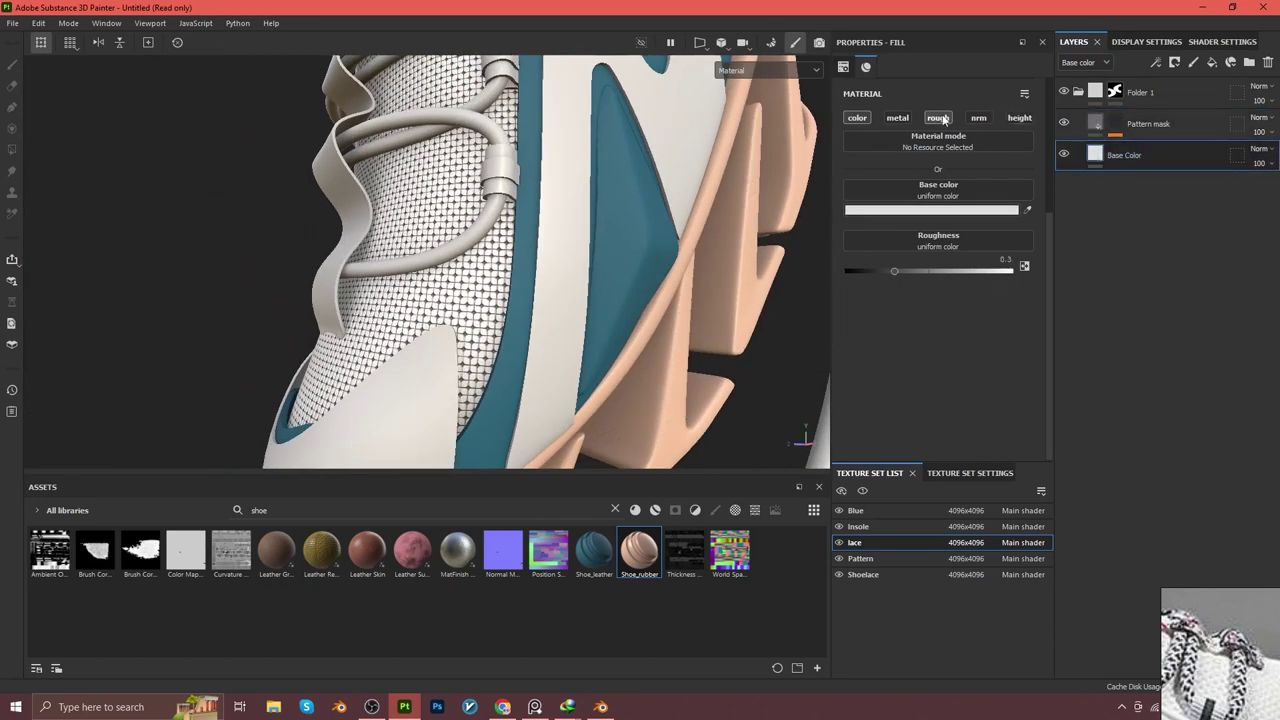
Change the Pattern mask fill colour to light grey and add a new folder.
click(1092, 127)
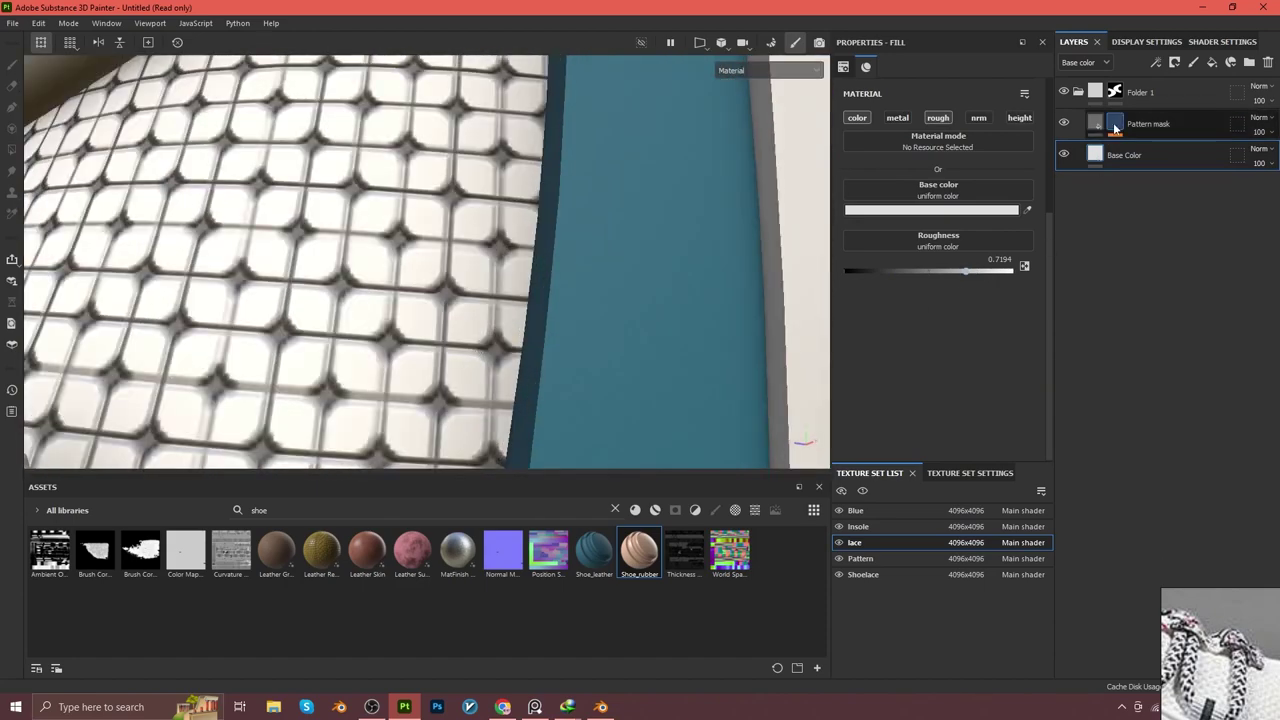
click(1090, 128)
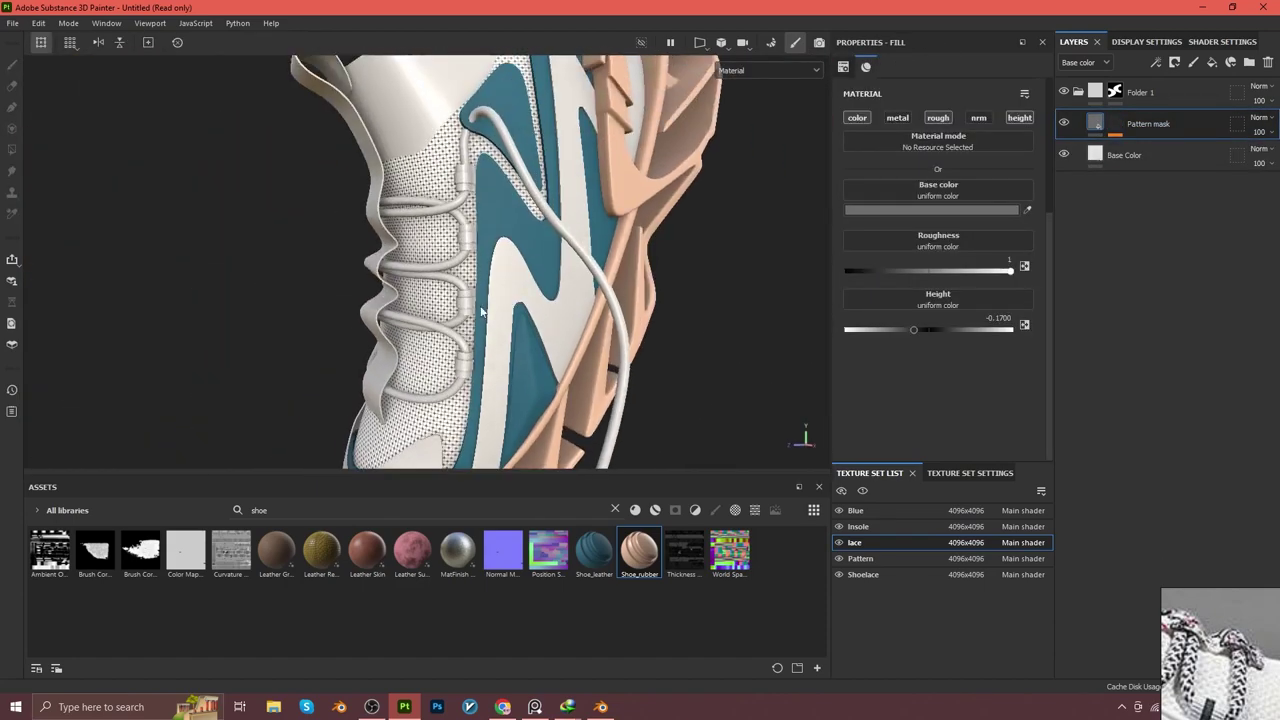
click(955, 210)
click(950, 390)
click(1114, 308)
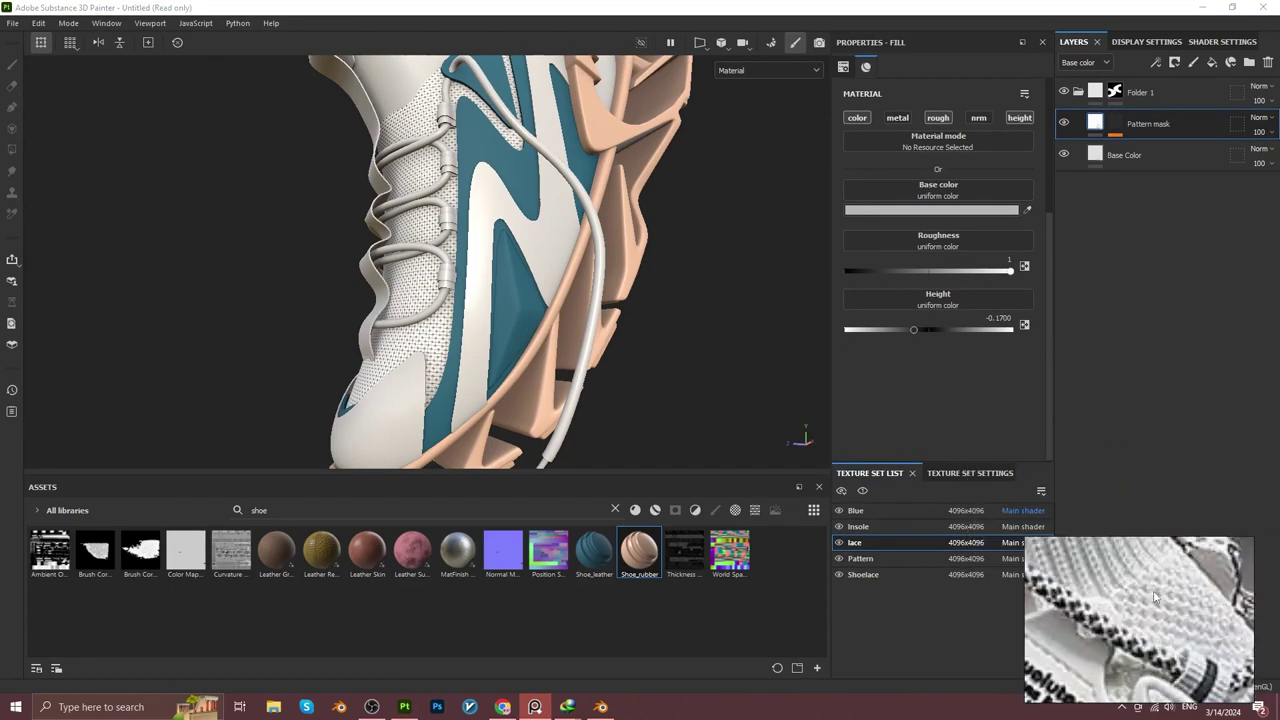
click(1249, 62)
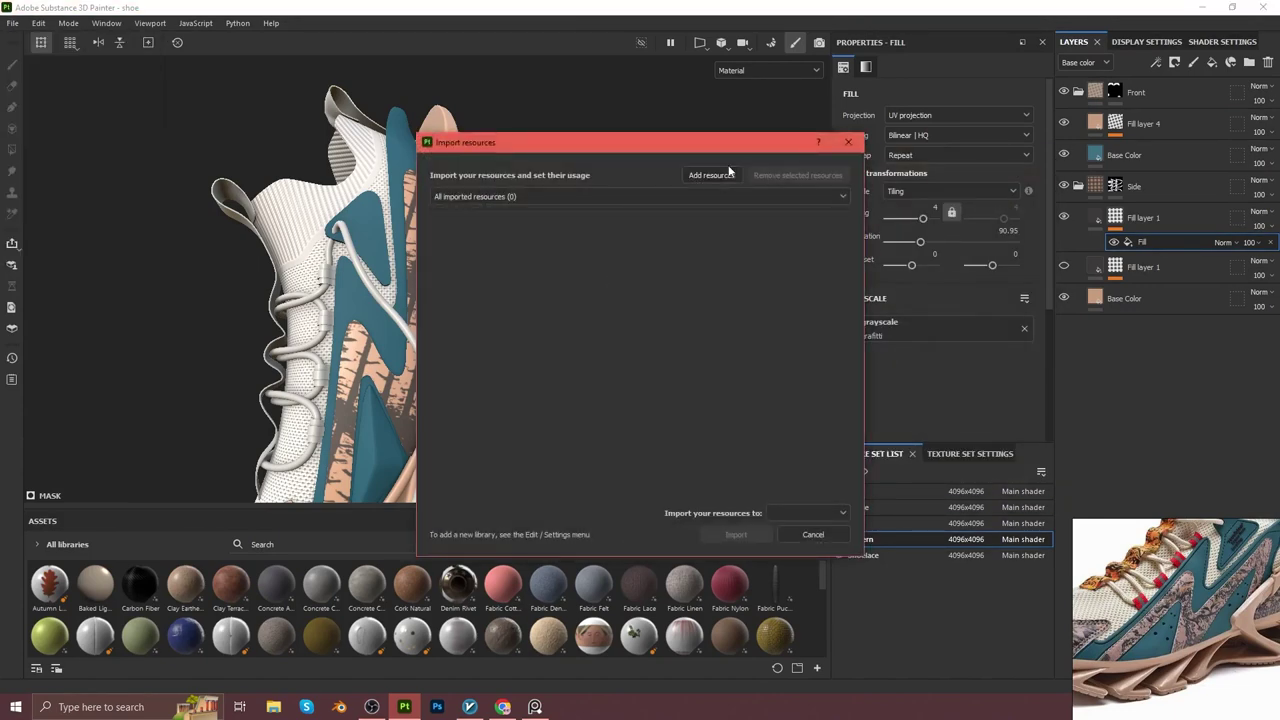
Import the graffiti 05, 06 and 07 images and apply graffiti 07 as the mask pattern.
click(729, 174)
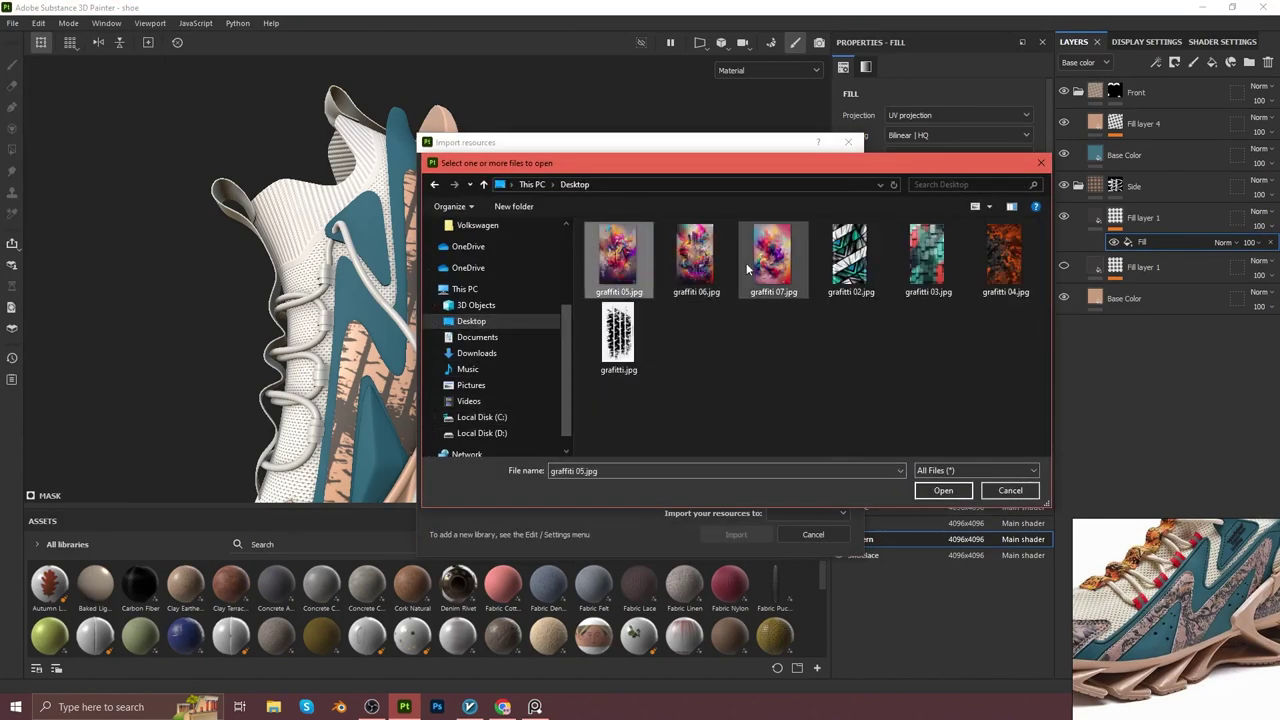
click(943, 491)
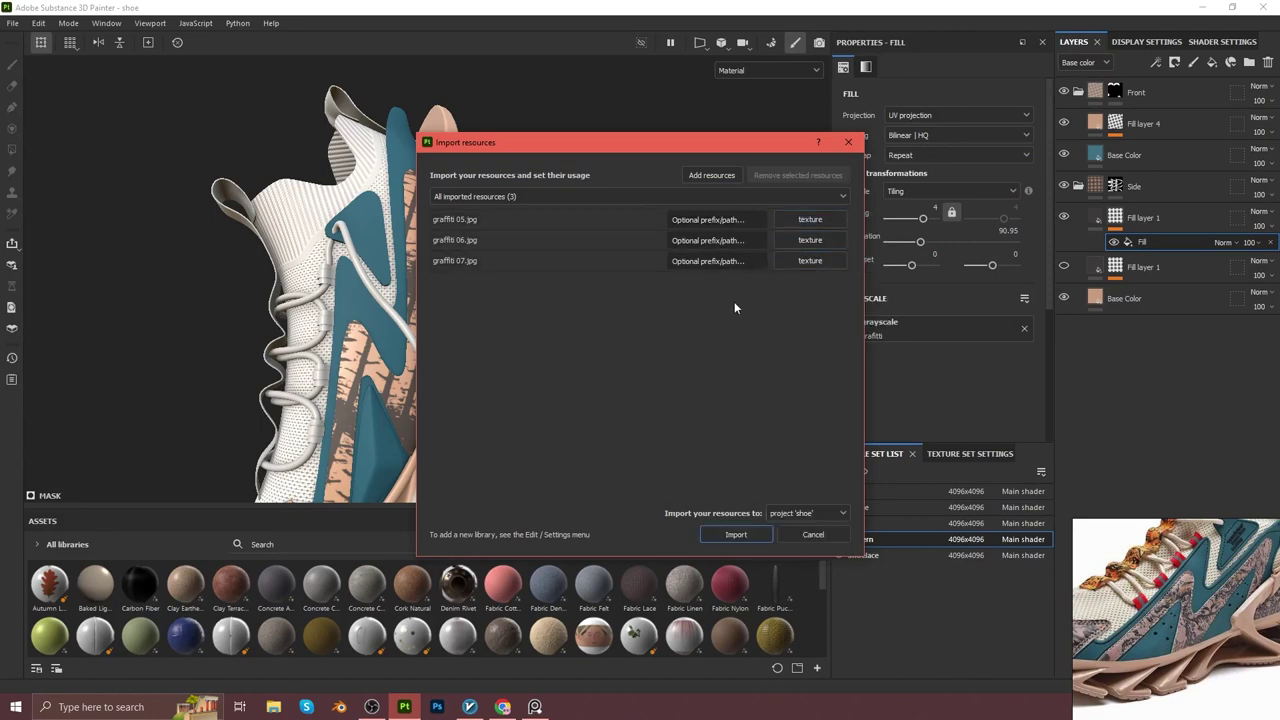
click(730, 534)
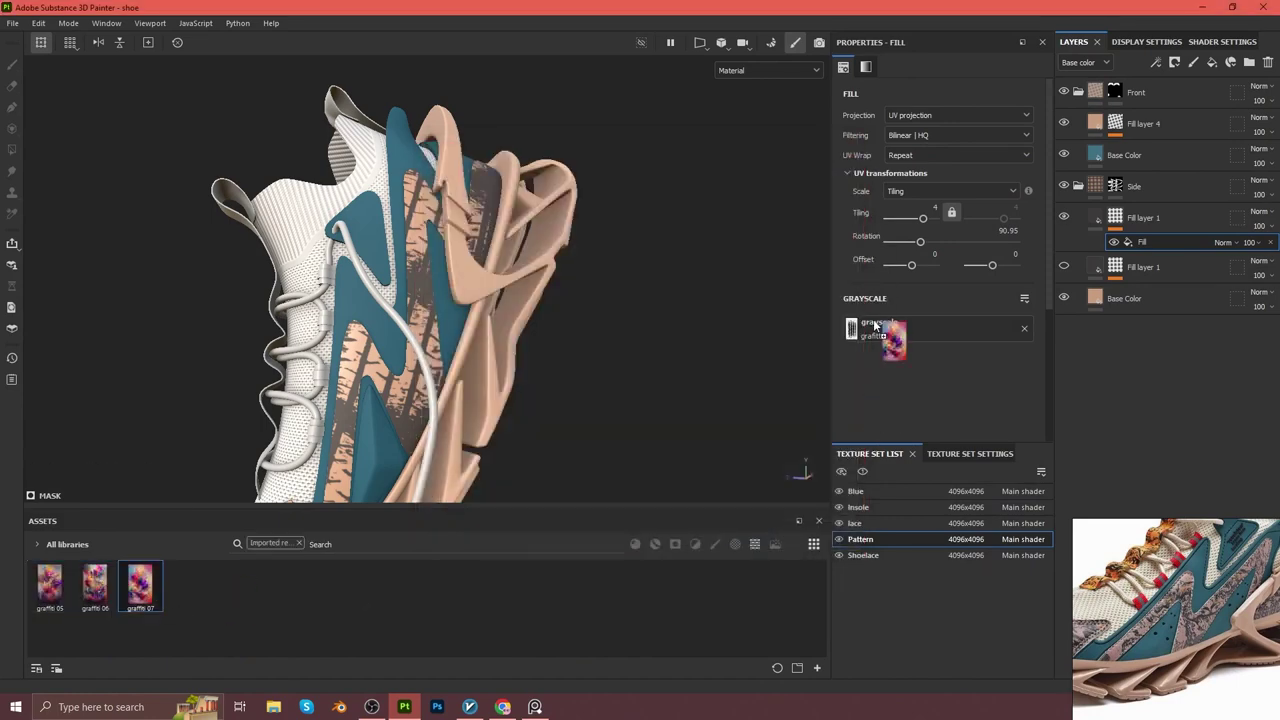
drag(875, 325, 876, 328)
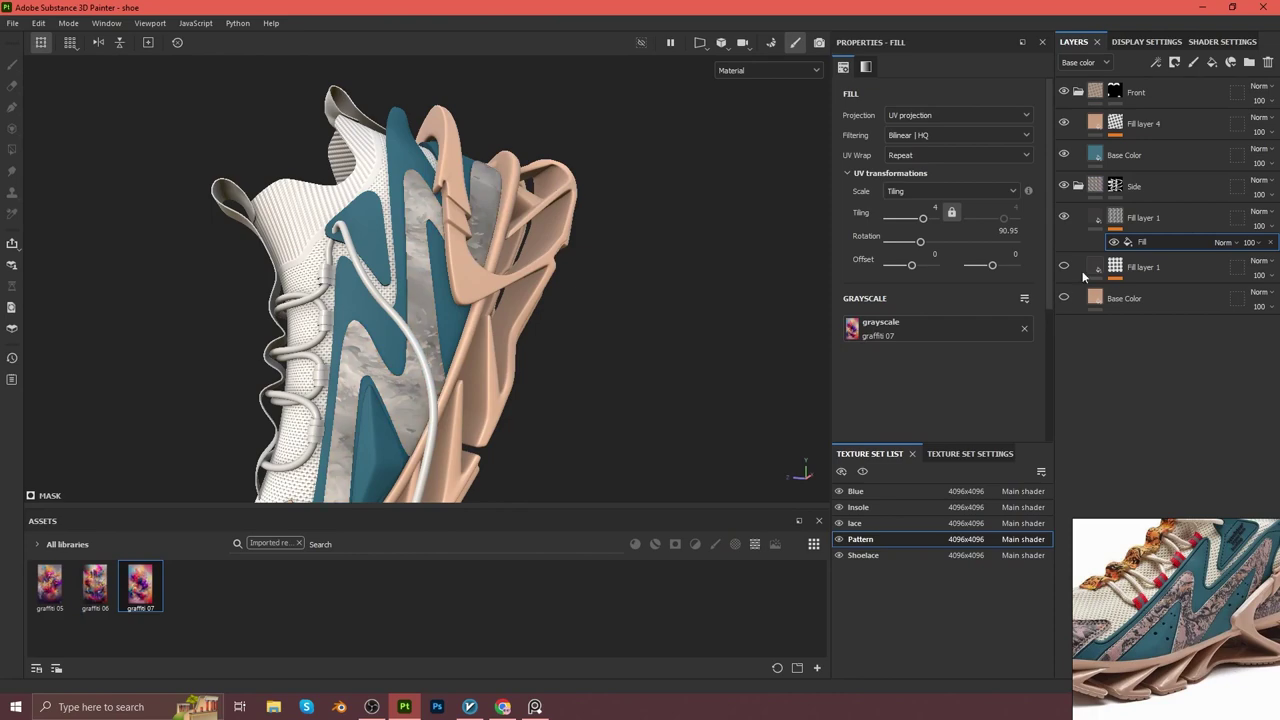
Select Fill layer 1's mask, undoing and then redoing the graffiti 07 assignment.
click(1063, 300)
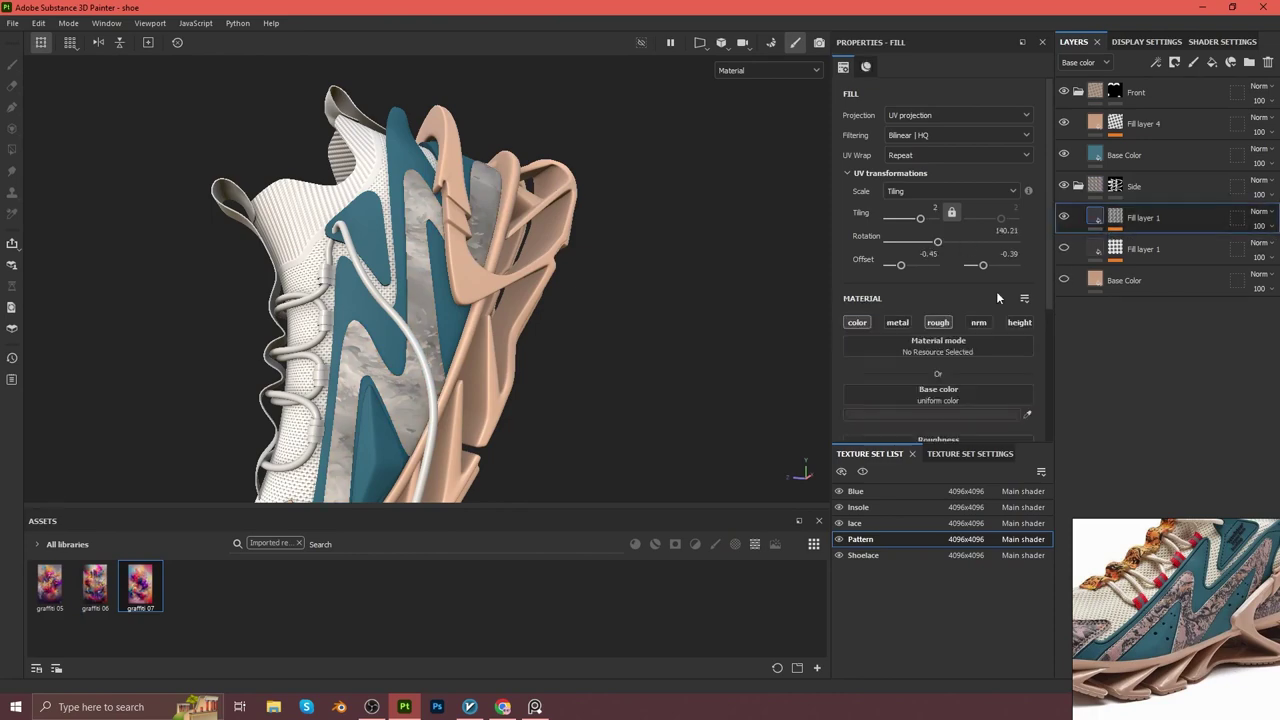
click(1096, 217)
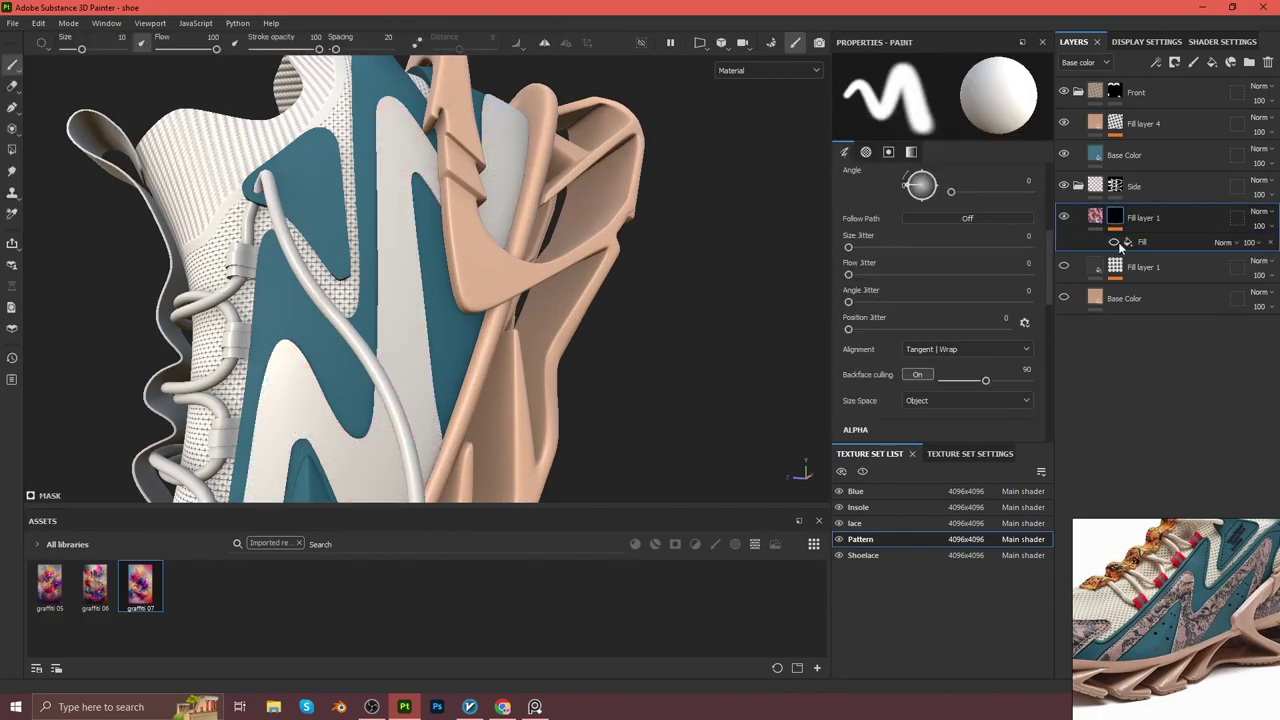
key(ctrl+z)
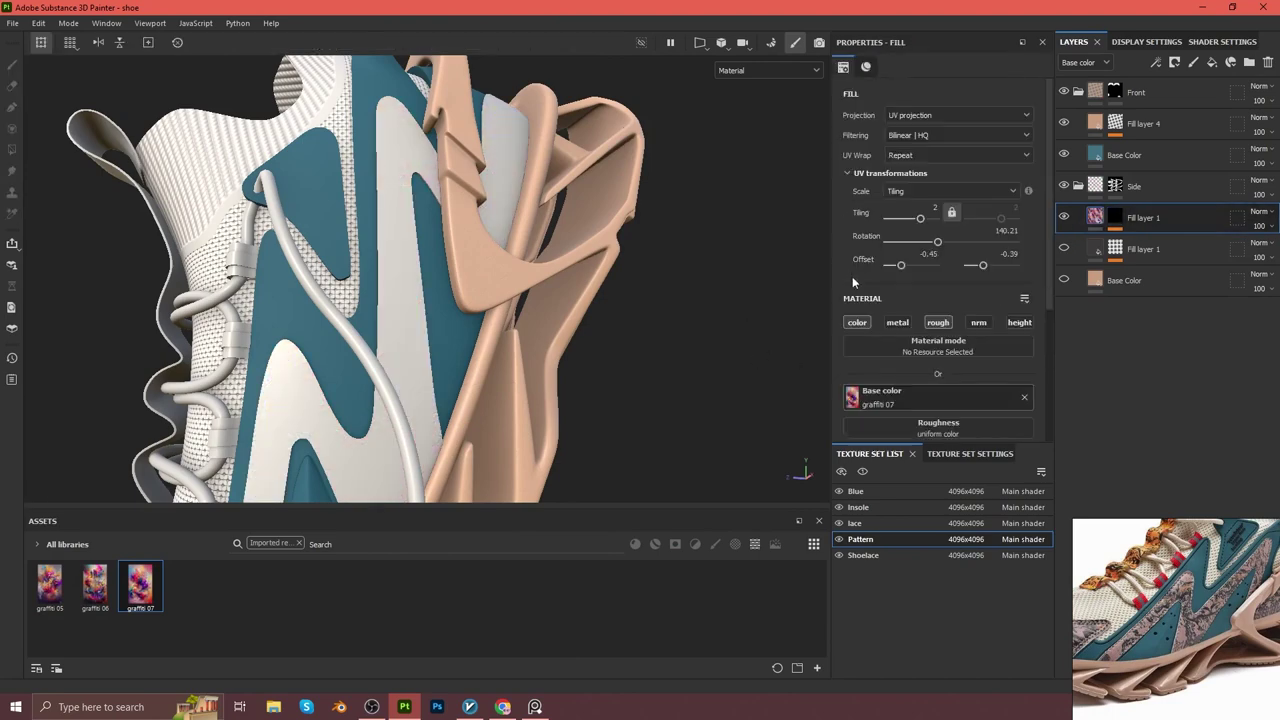
key(f)
scroll(825, 357, up, 5)
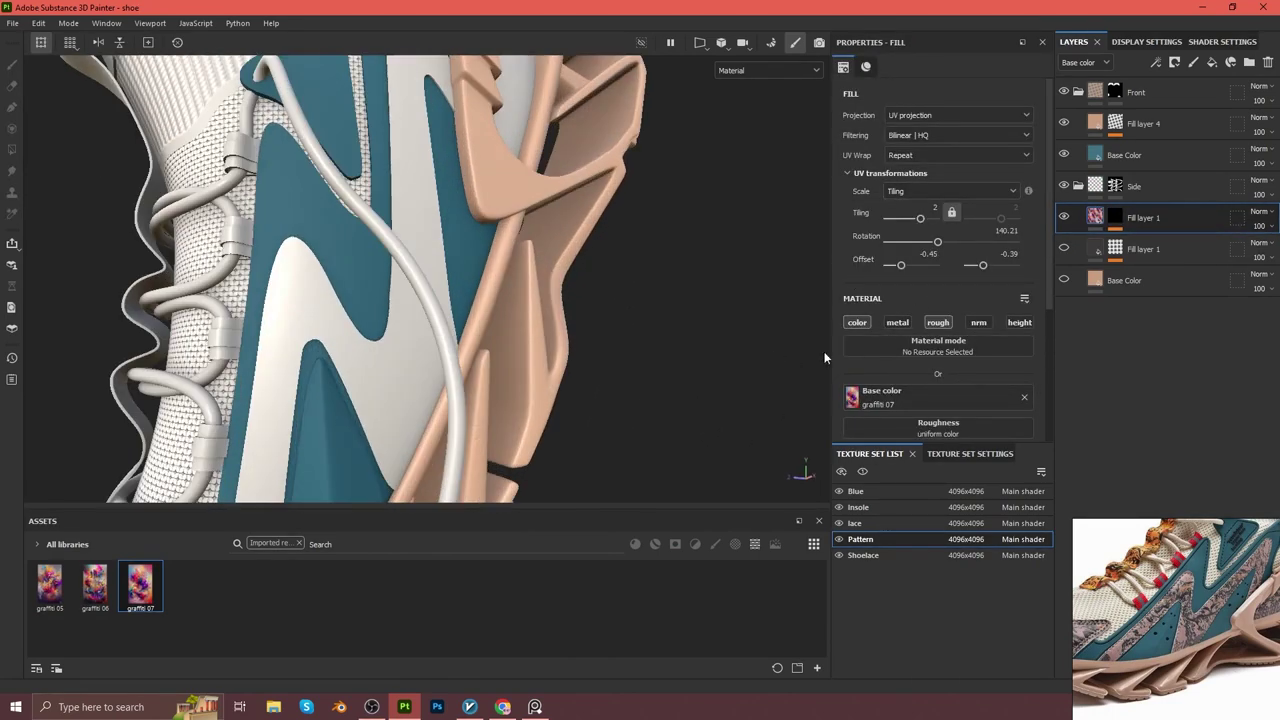
key(ctrl+y)
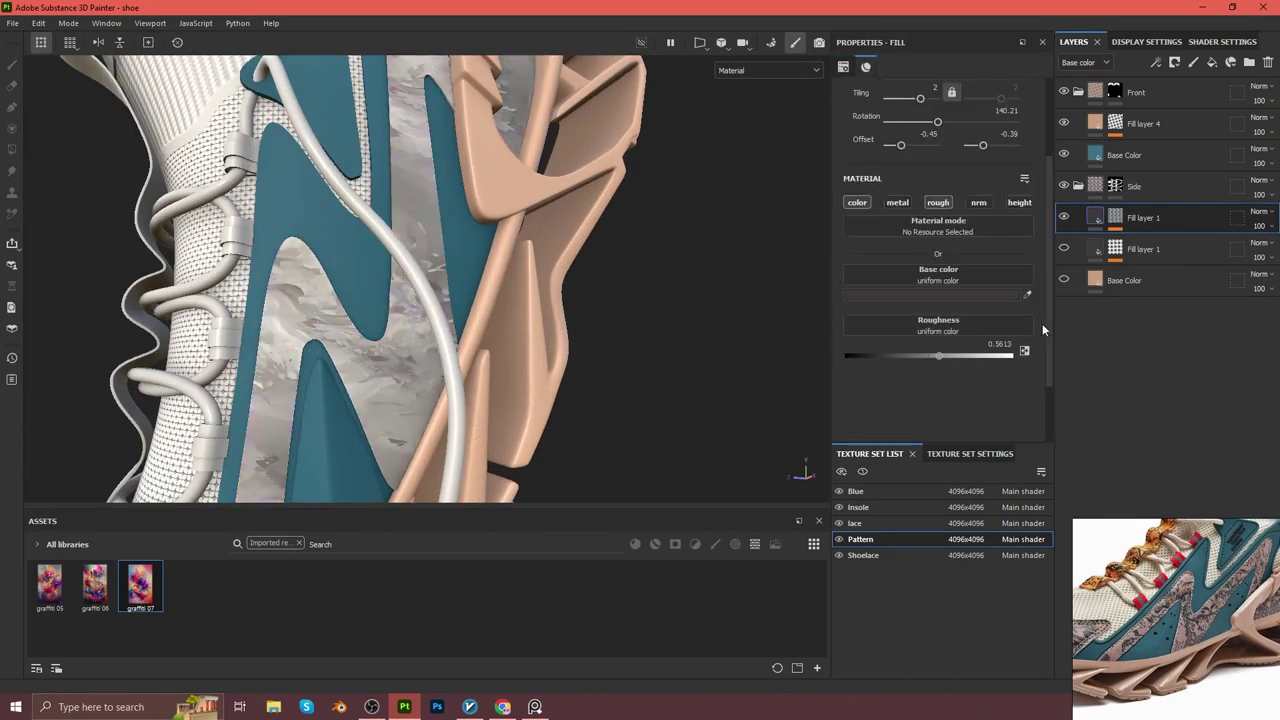
key(ctrl+y)
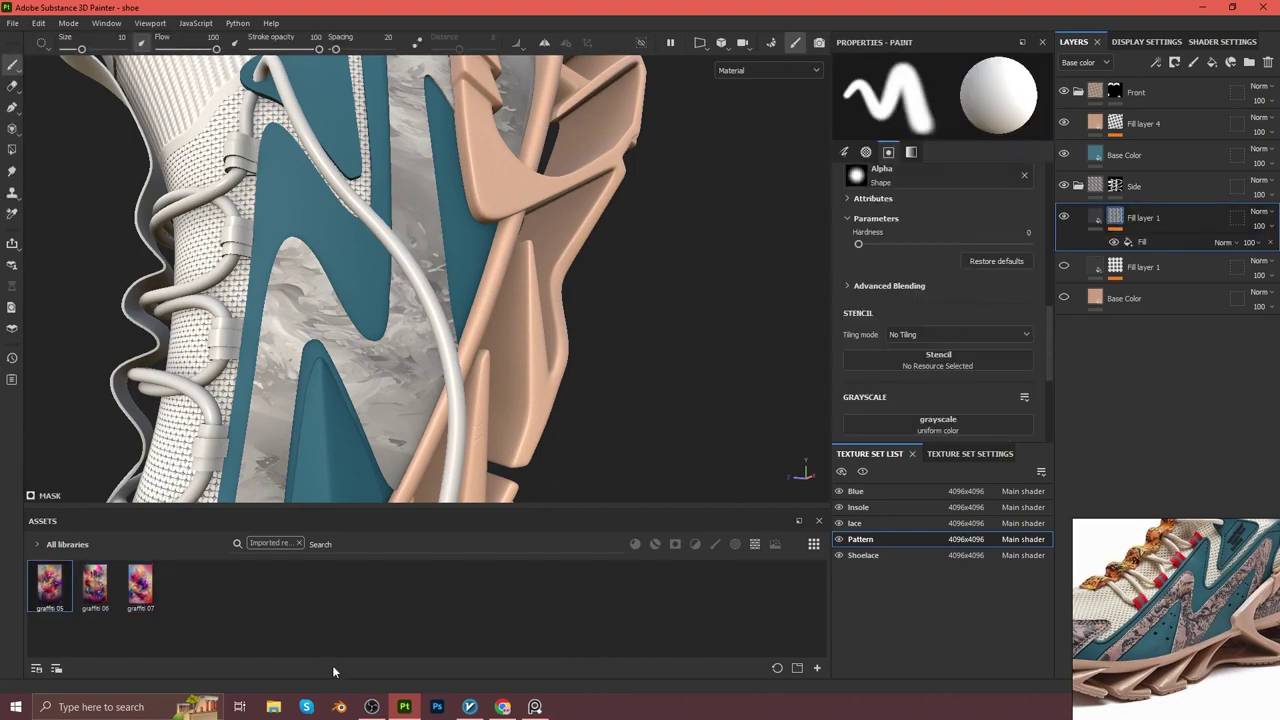
Clear Fill layer 1's mask and drop graffiti 07 into its base colour.
click(273, 707)
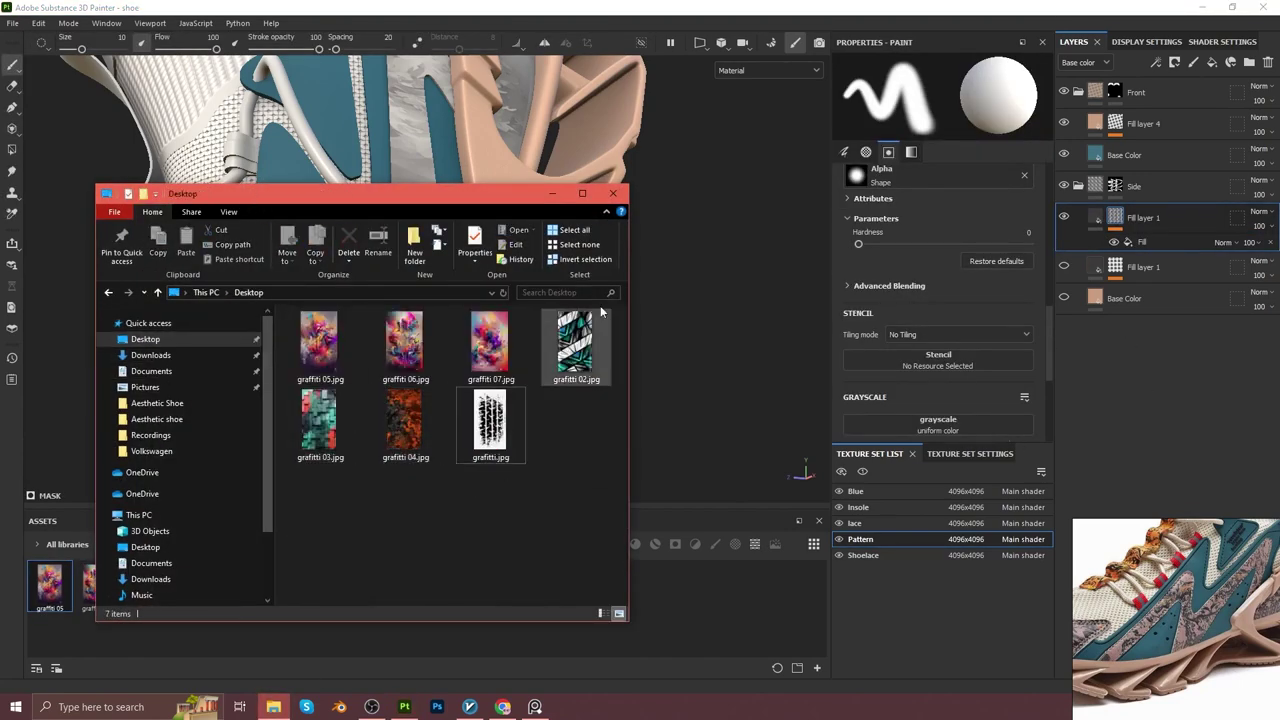
click(613, 193)
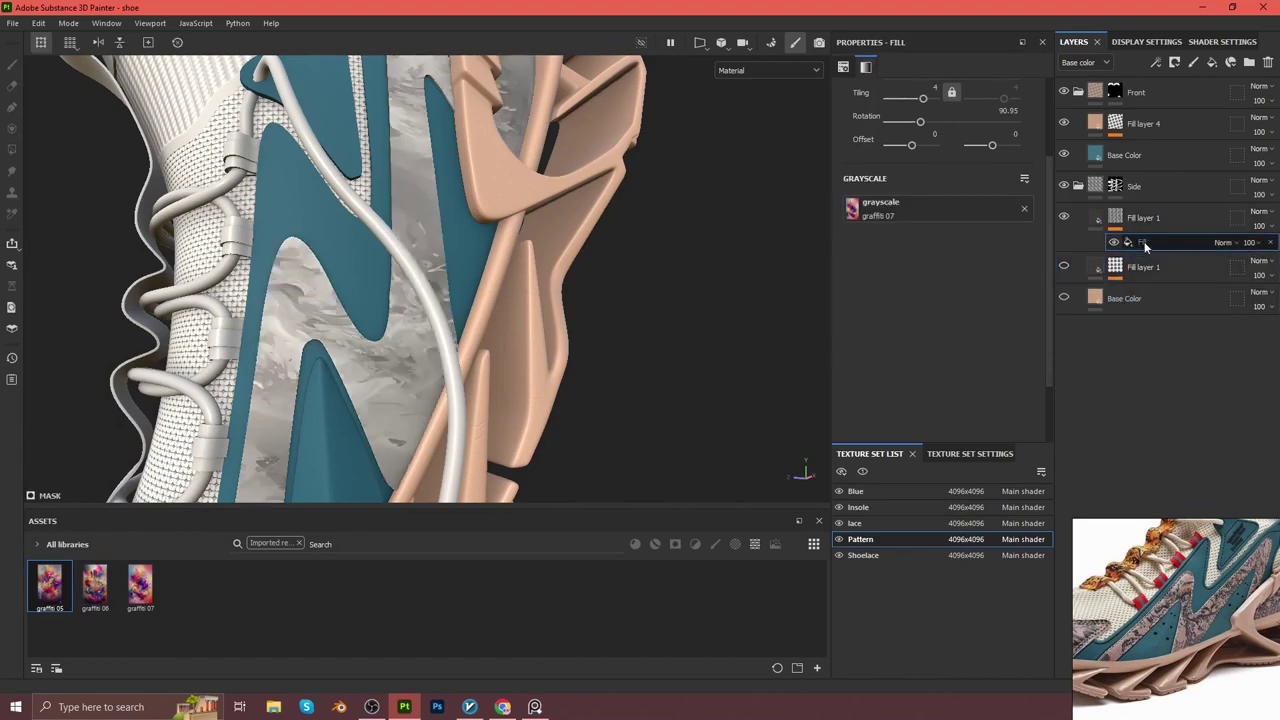
right_click(1145, 218)
click(1123, 143)
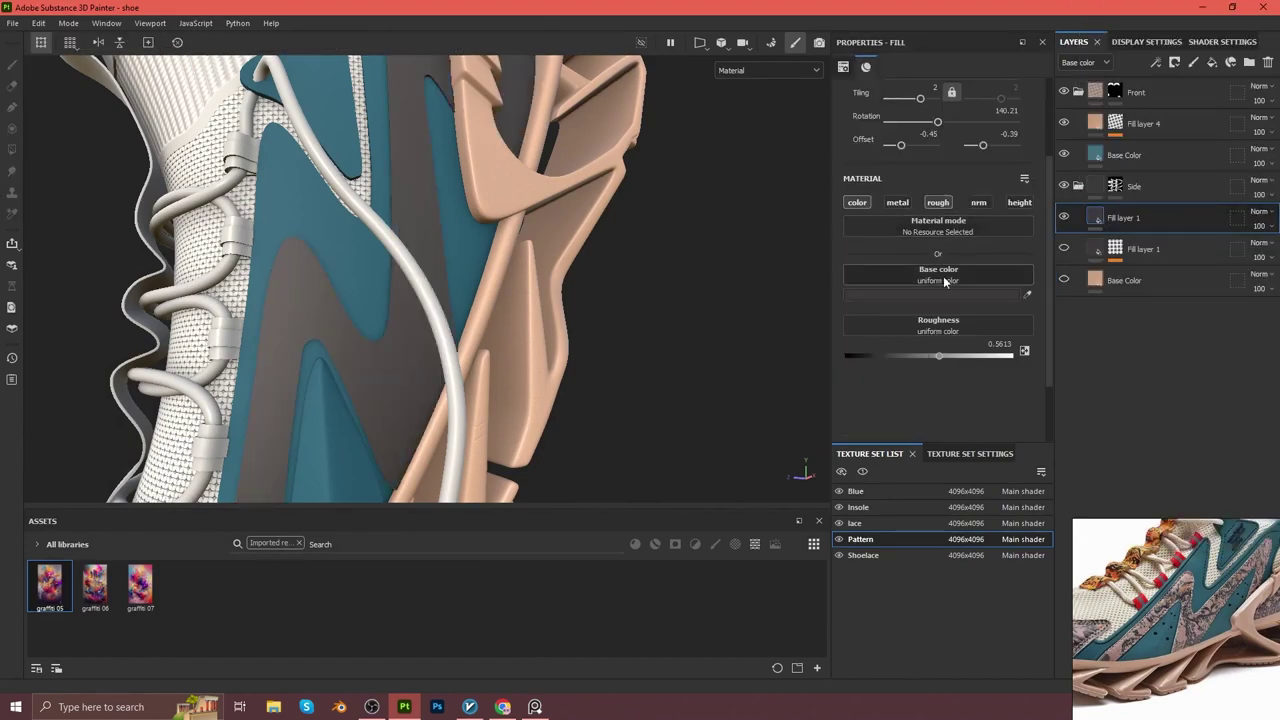
drag(970, 338, 938, 280)
Try graffiti 05, then graffiti 07, as the fill's base colour.
scroll(600, 320, down, 3)
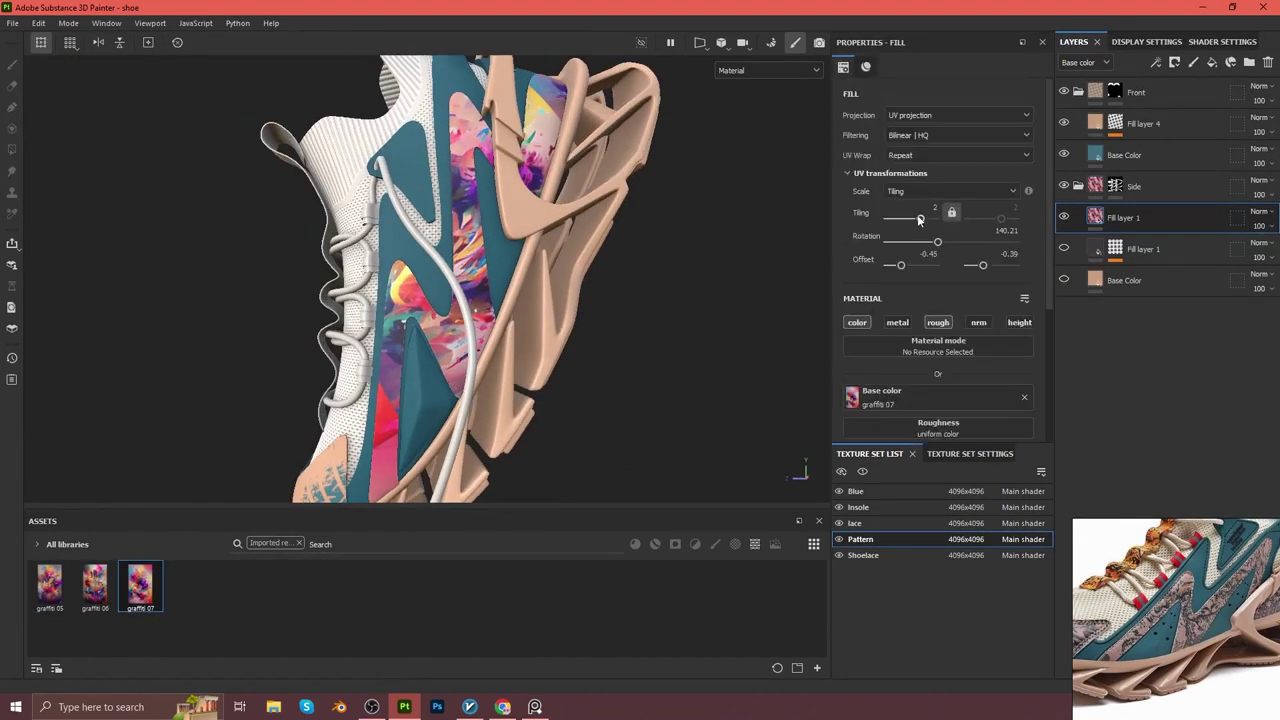
scroll(936, 210, down, 2)
drag(49, 585, 890, 318)
scroll(142, 487, up, 5)
scroll(570, 341, down, 2)
scroll(570, 341, down, 2)
scroll(492, 341, up, 3)
scroll(492, 341, up, 2)
drag(140, 585, 1017, 310)
scroll(583, 309, down, 5)
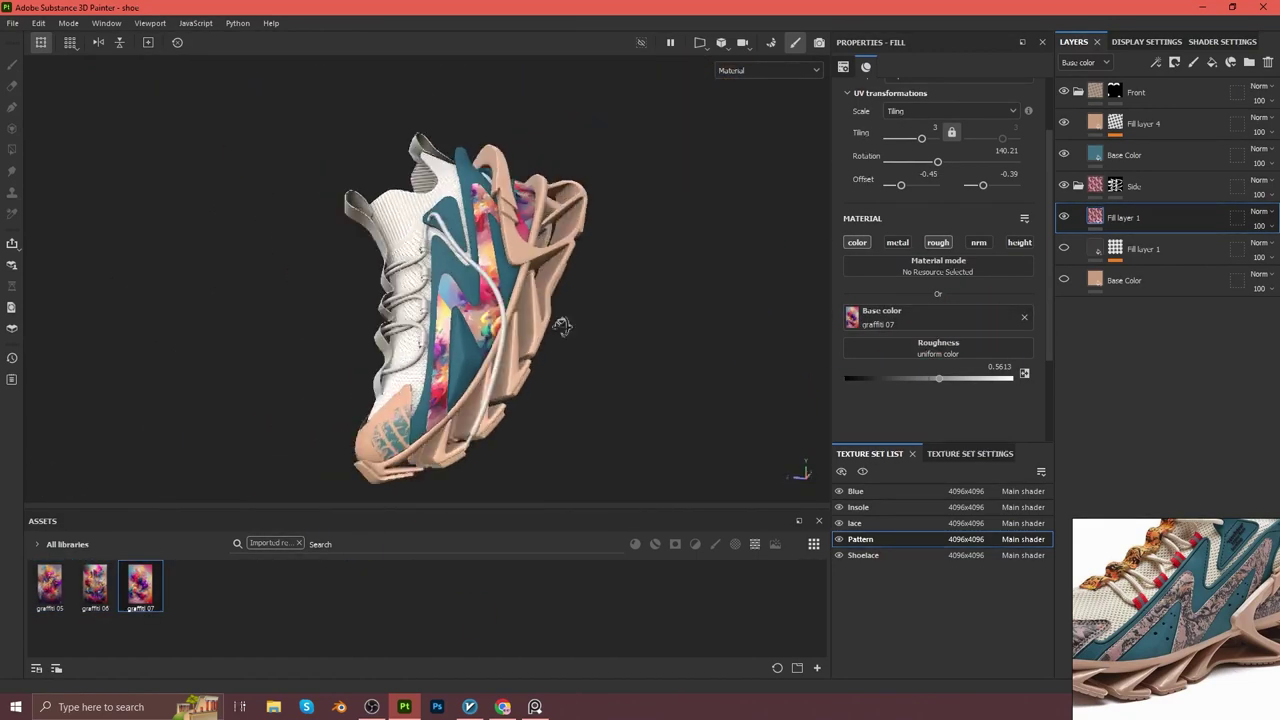
mouse_move(583, 309)
alt+mouse_down()
mouse_move(345, 388)
mouse_move(140, 505)
alt+mouse_up()
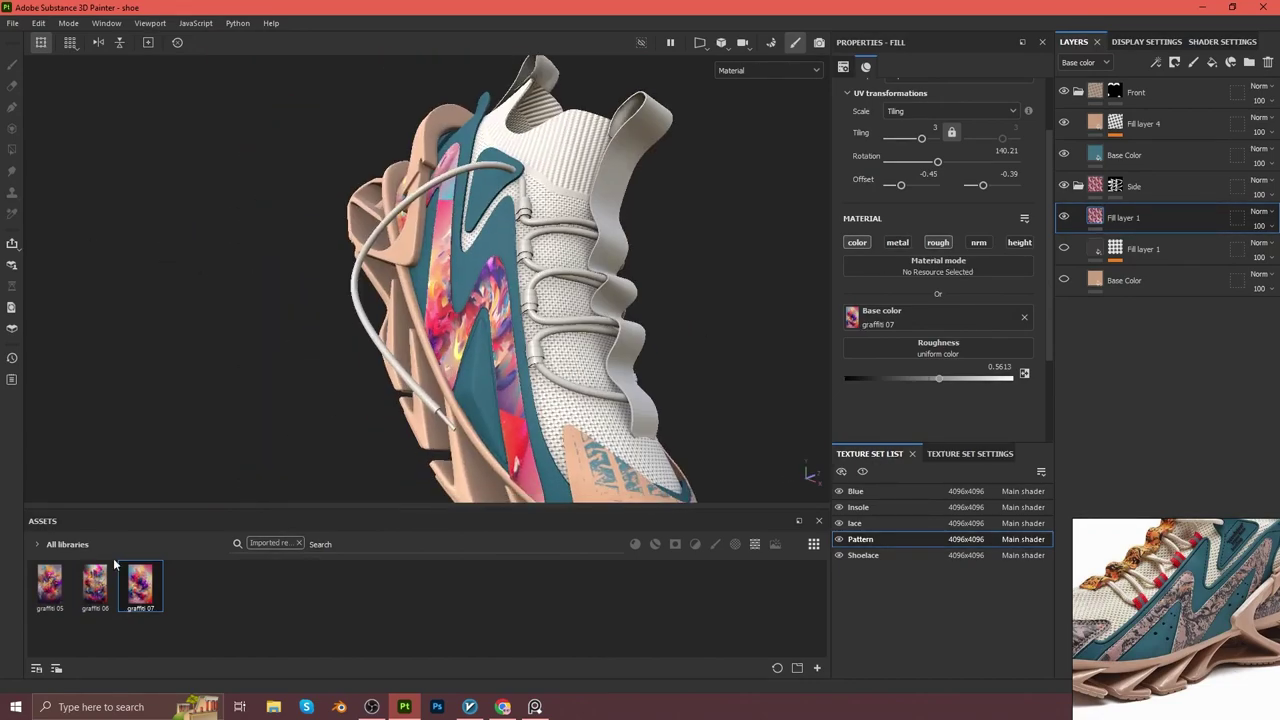
Swap the panels to graffiti 06, then settle on graffiti 05.
drag(95, 585, 890, 318)
scroll(600, 300, up, 3)
mouse_move(600, 300)
alt+mouse_down()
mouse_move(647, 293)
mouse_move(674, 377)
mouse_move(613, 306)
mouse_move(614, 354)
alt+mouse_up()
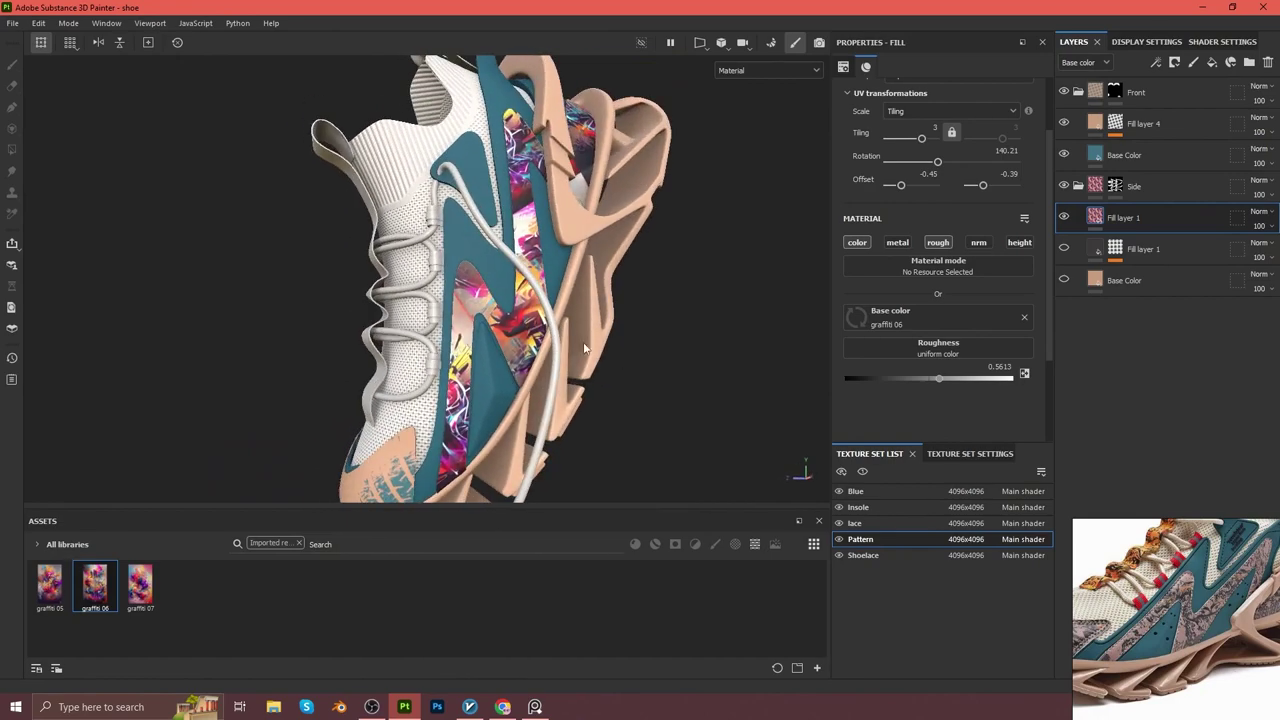
drag(890, 326, 890, 322)
scroll(582, 271, up, 5)
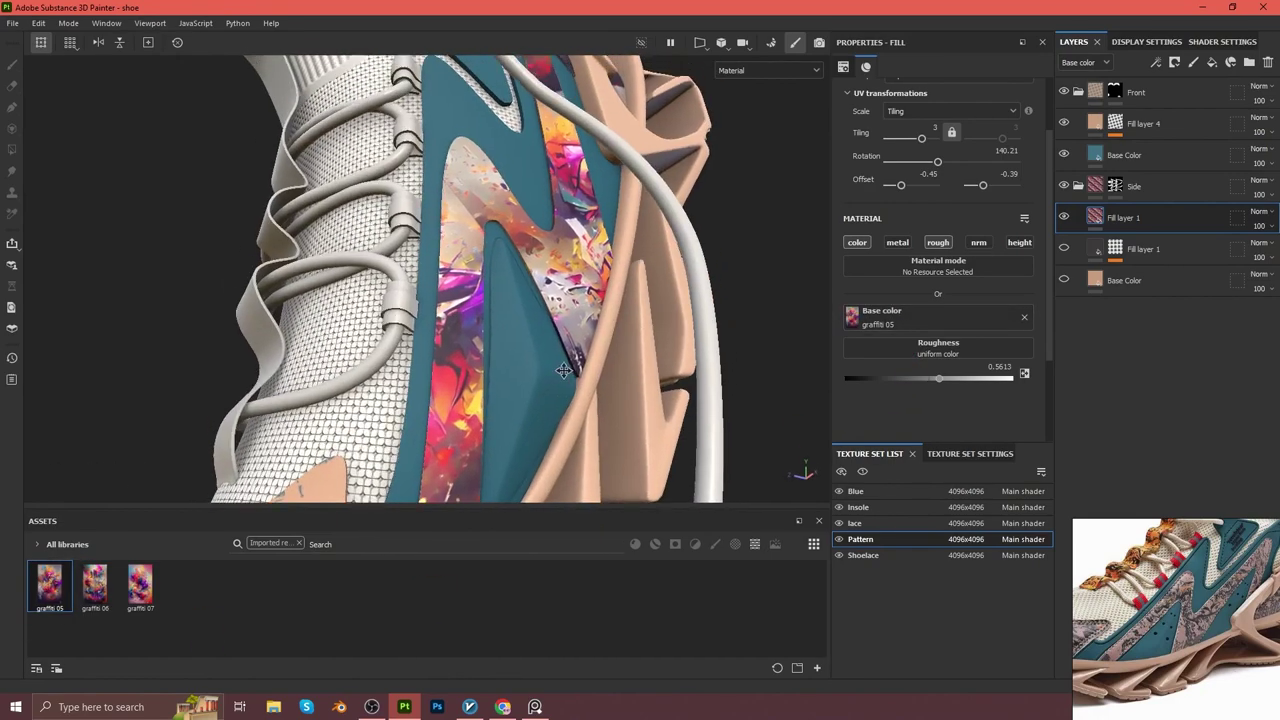
mouse_move(560, 300)
alt+mouse_down()
mouse_move(582, 271)
mouse_move(568, 399)
mouse_move(488, 386)
mouse_move(572, 373)
alt+mouse_up()
scroll(568, 399, down, 3)
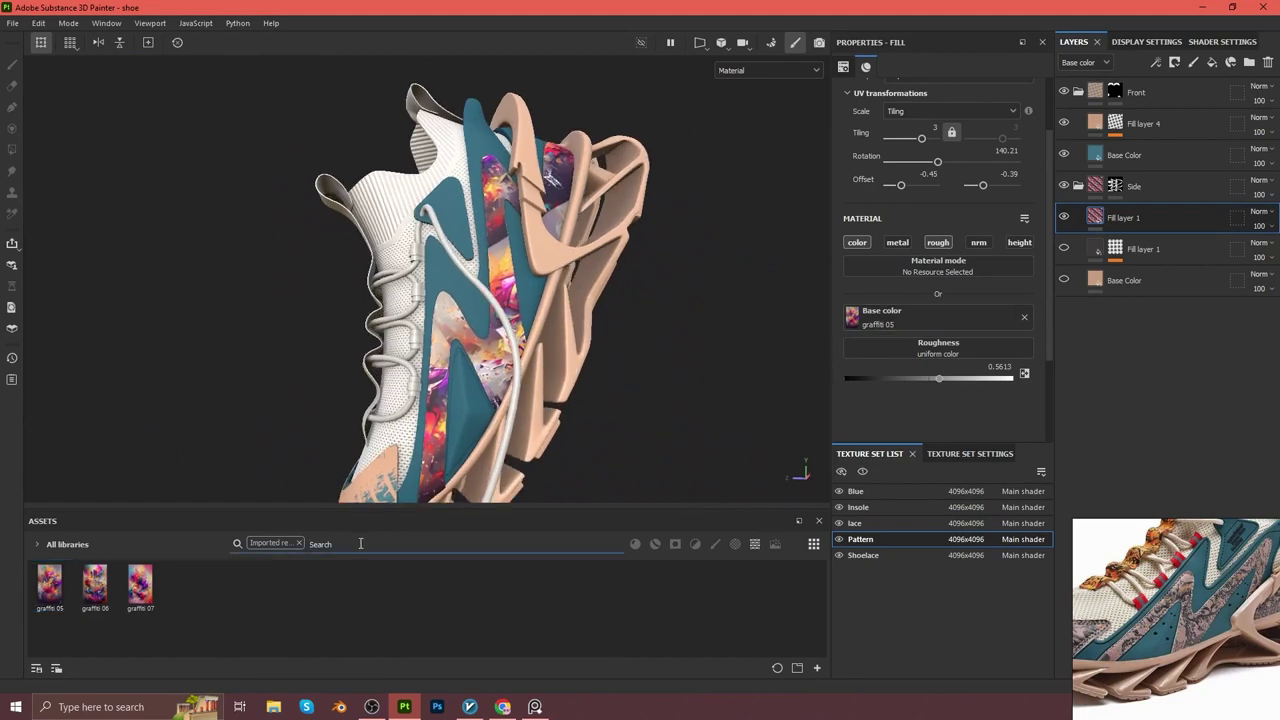
Search the assets for 'graff' and check the browser's graffiti references.
click(297, 543)
text(graff)
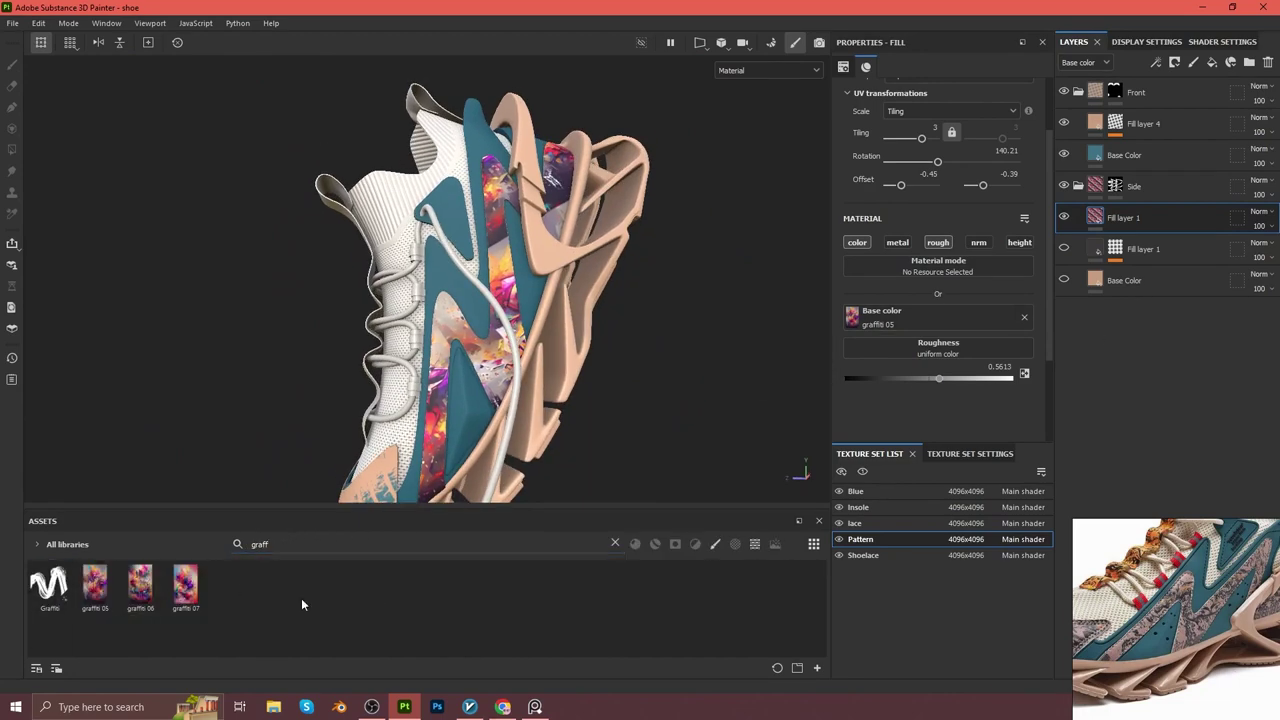
click(371, 707)
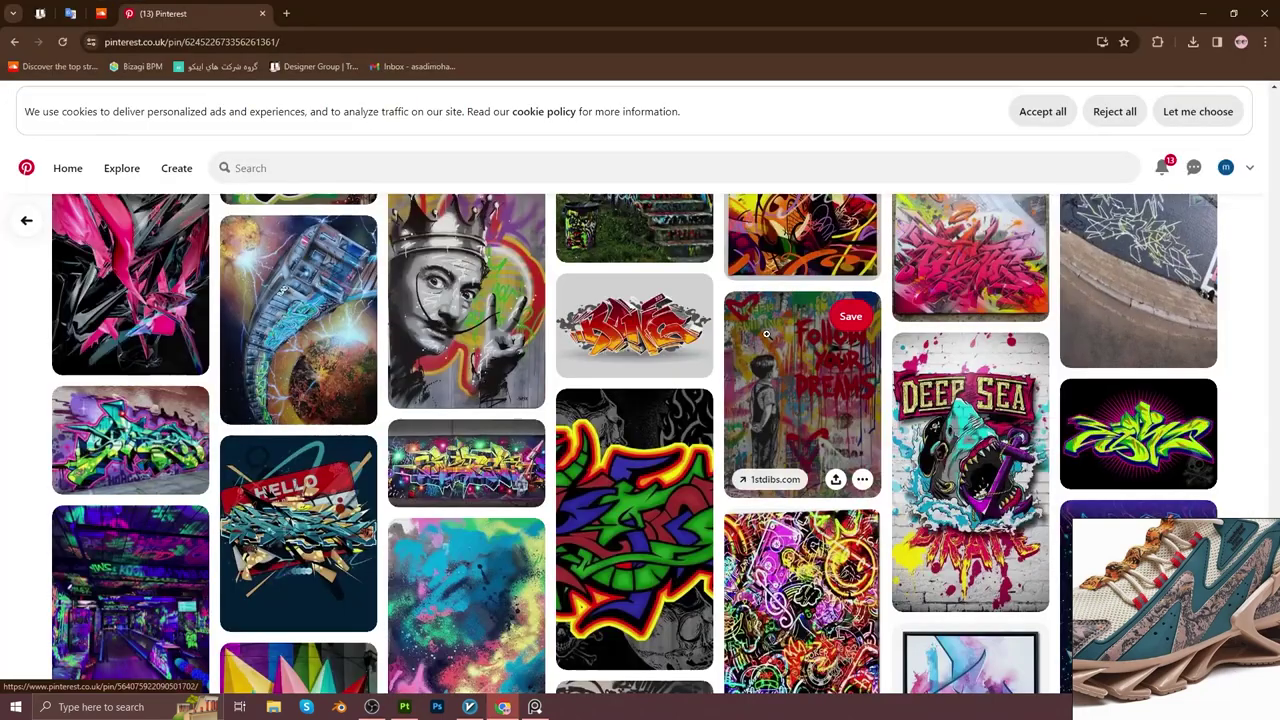
click(404, 707)
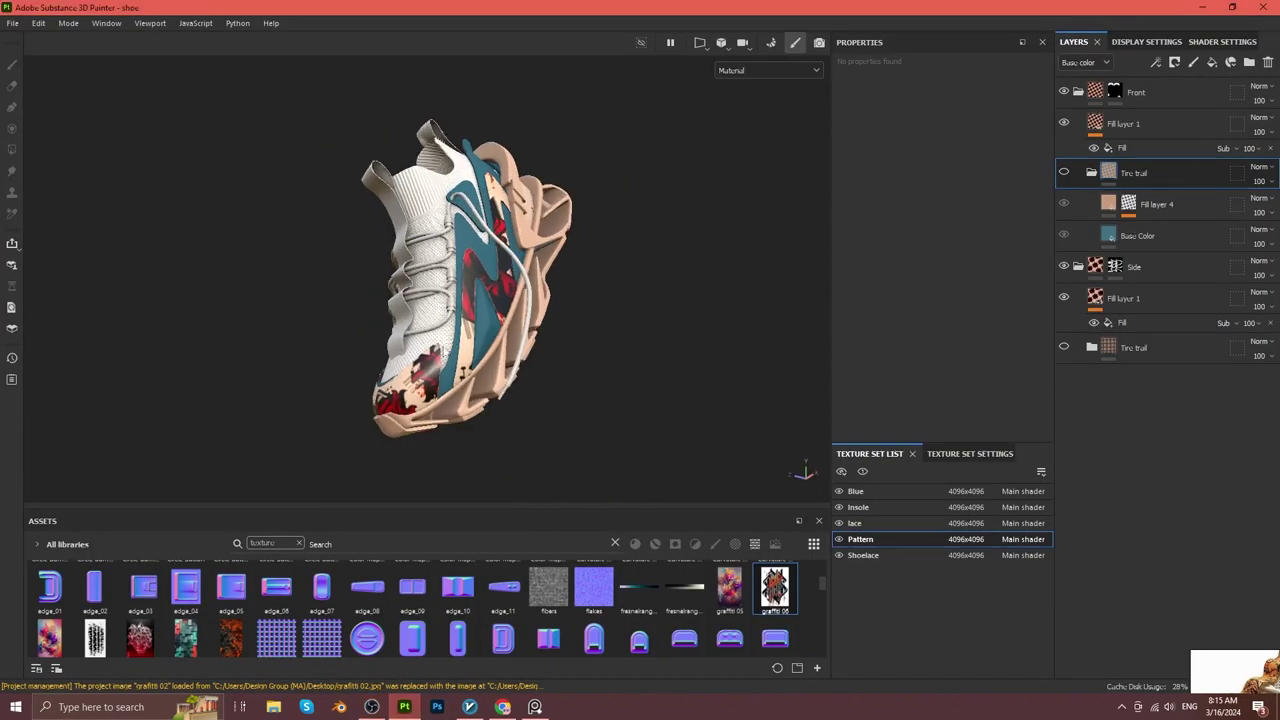
Collapse the Tire trail and Front folders, re-show Fill layer 1, then switch to the Shoelace set.
click(1091, 172)
click(1118, 148)
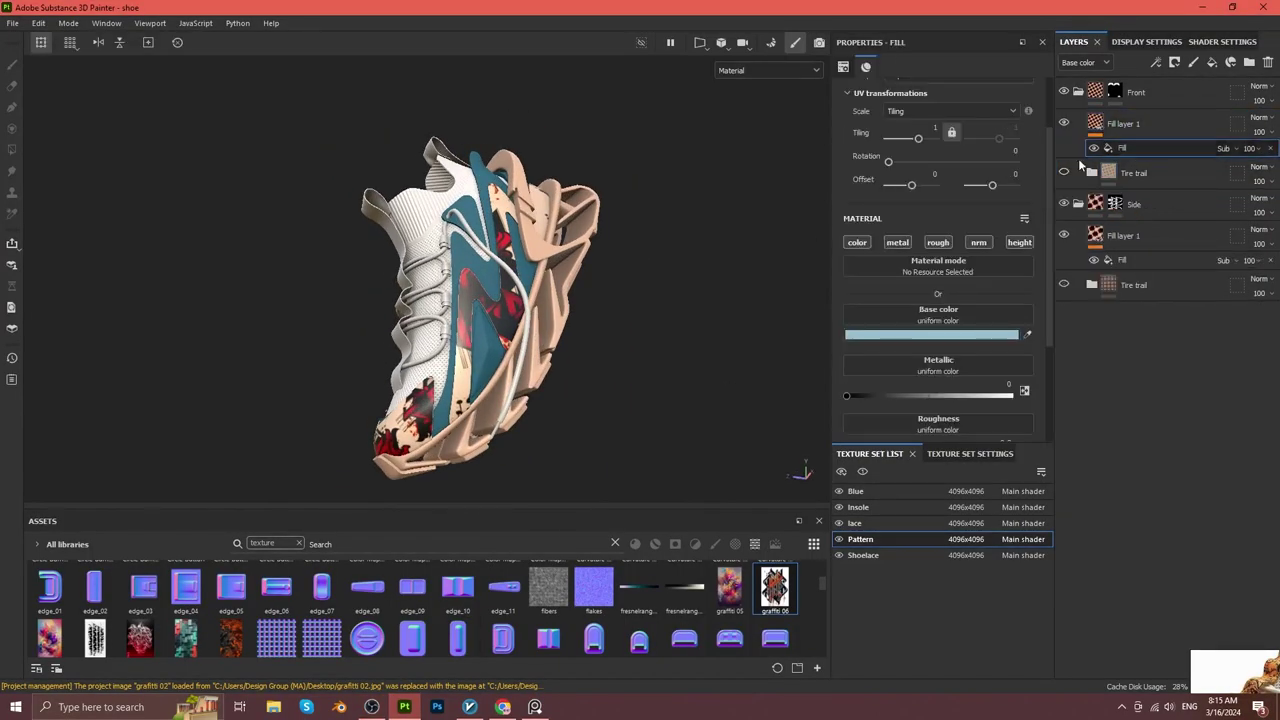
alt+drag(727, 318, 648, 349)
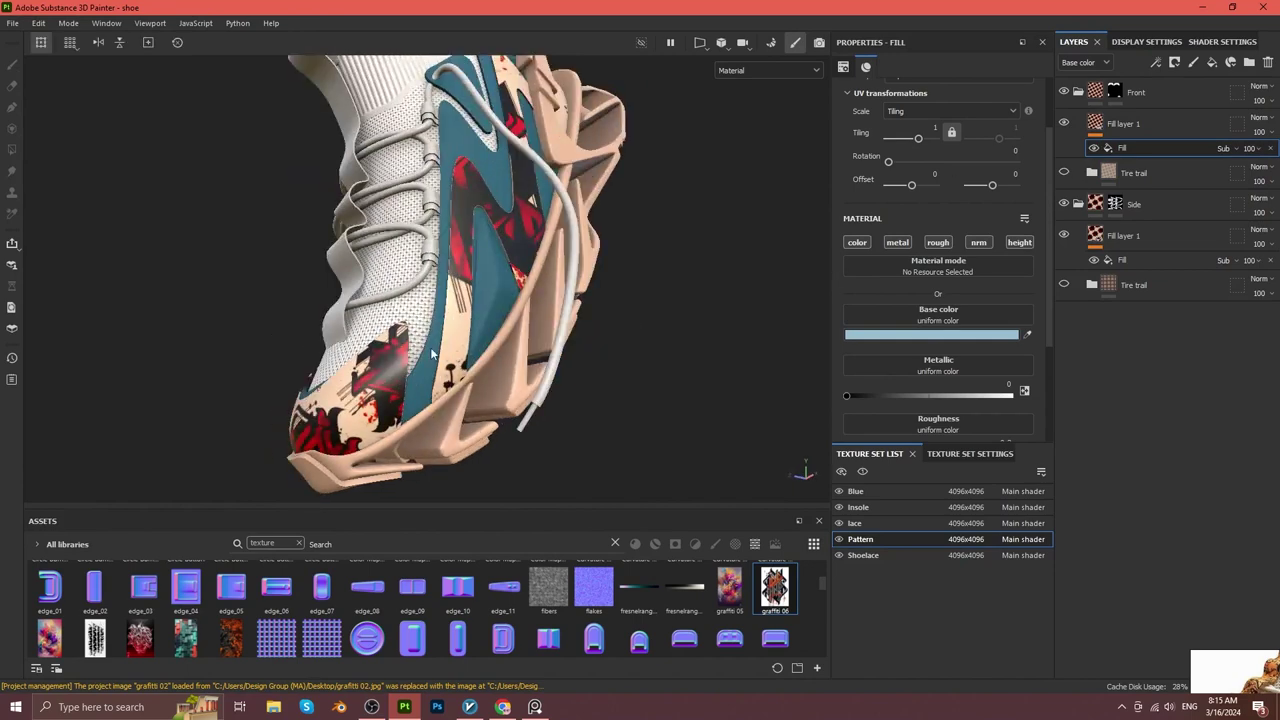
click(1065, 235)
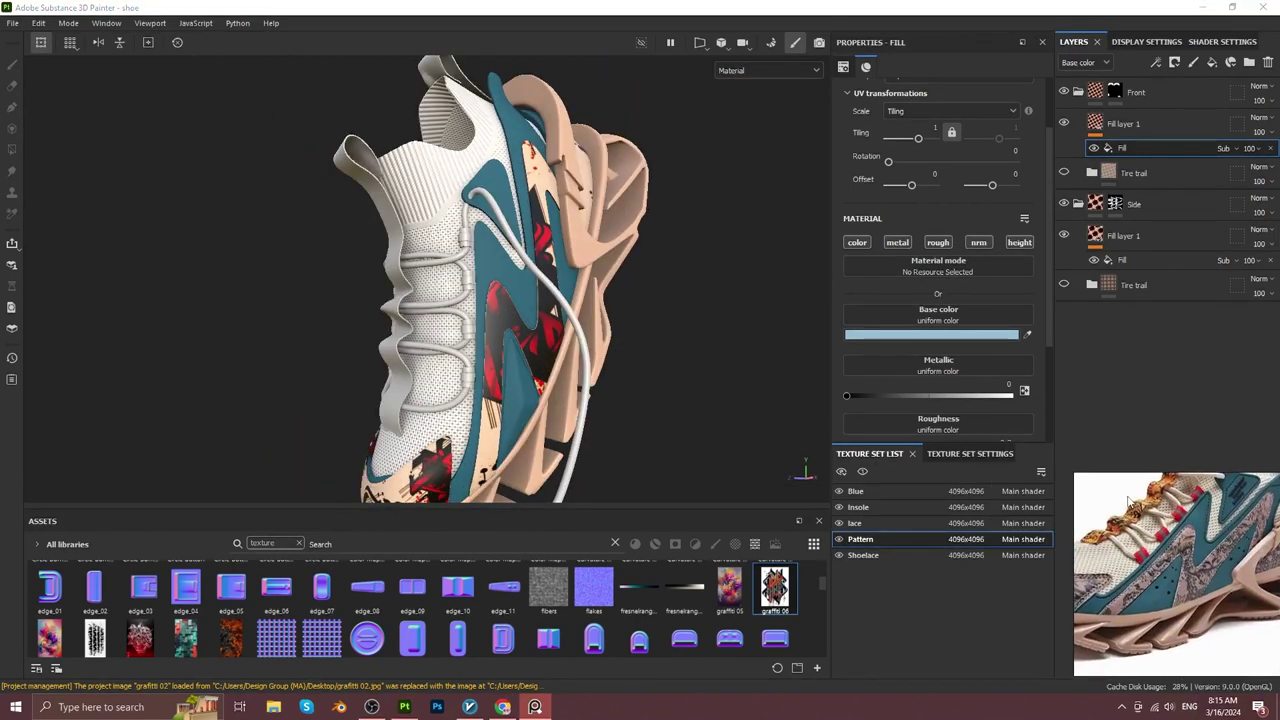
scroll(500, 372, up, 3)
click(1078, 92)
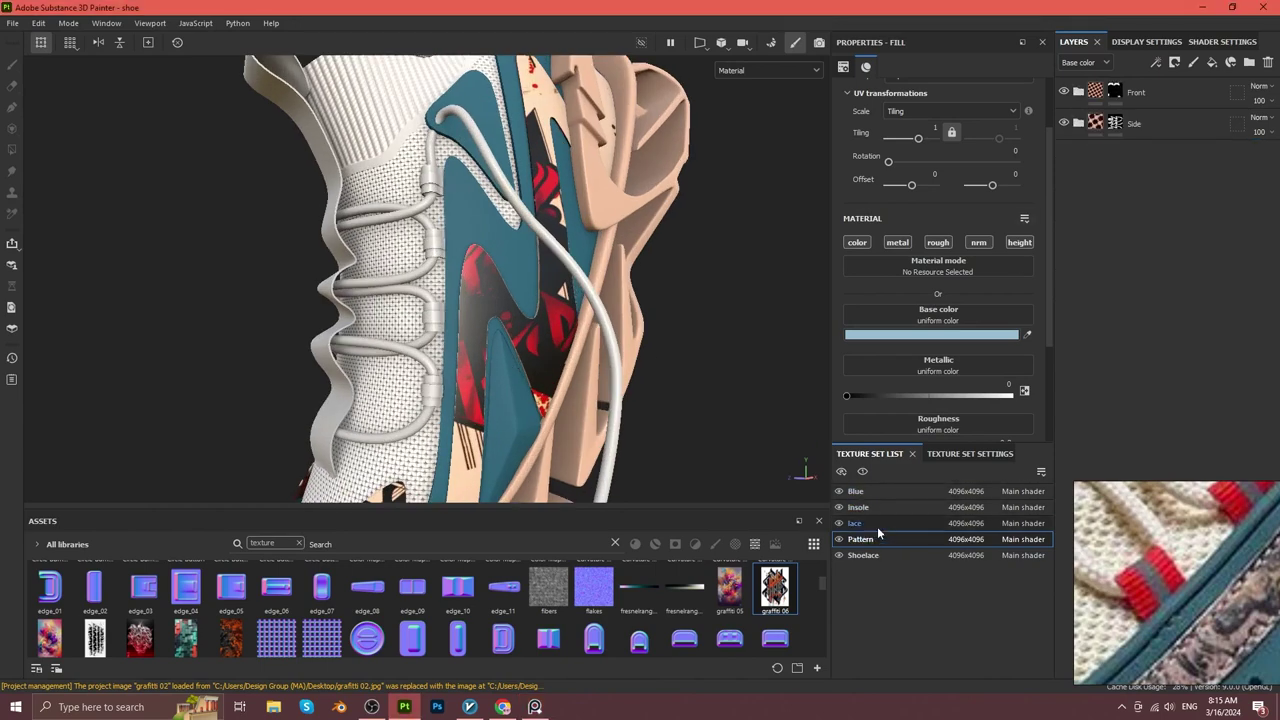
click(863, 555)
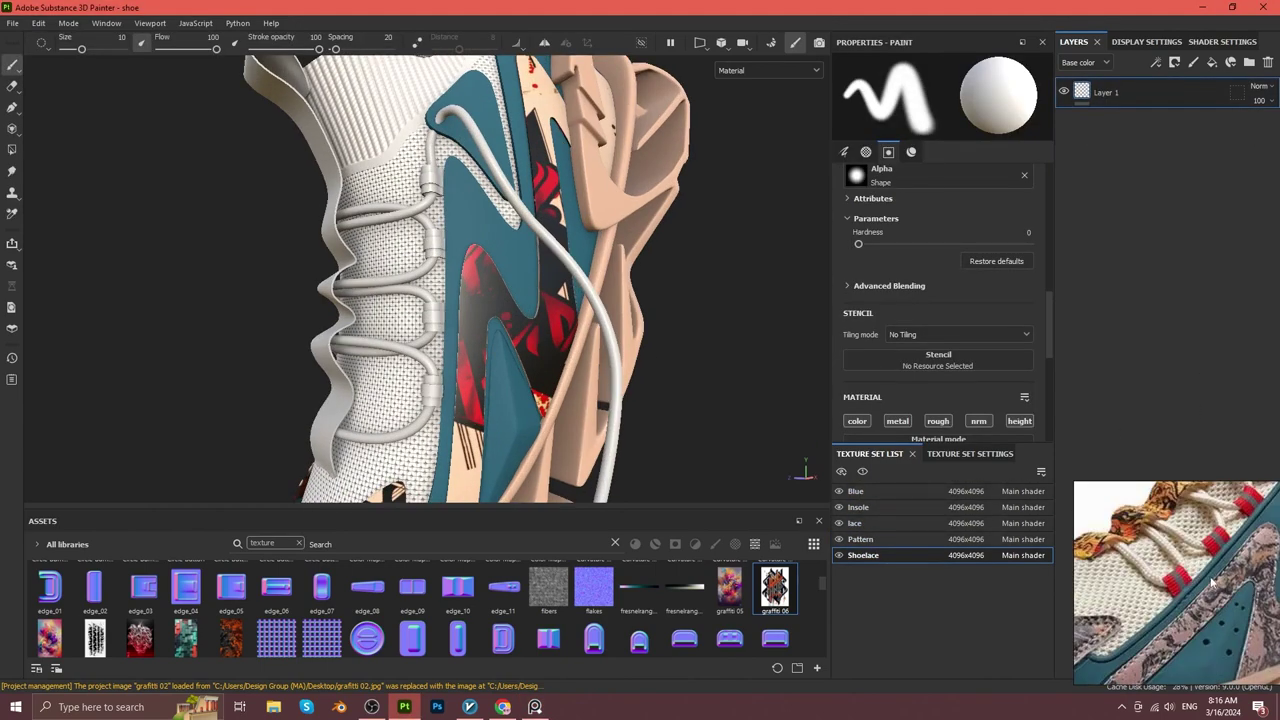
Group the lace layer into Folder 1 with a bright green fill layer inside.
key(ctrl+g)
scroll(956, 290, down, 3)
click(940, 351)
click(1178, 91)
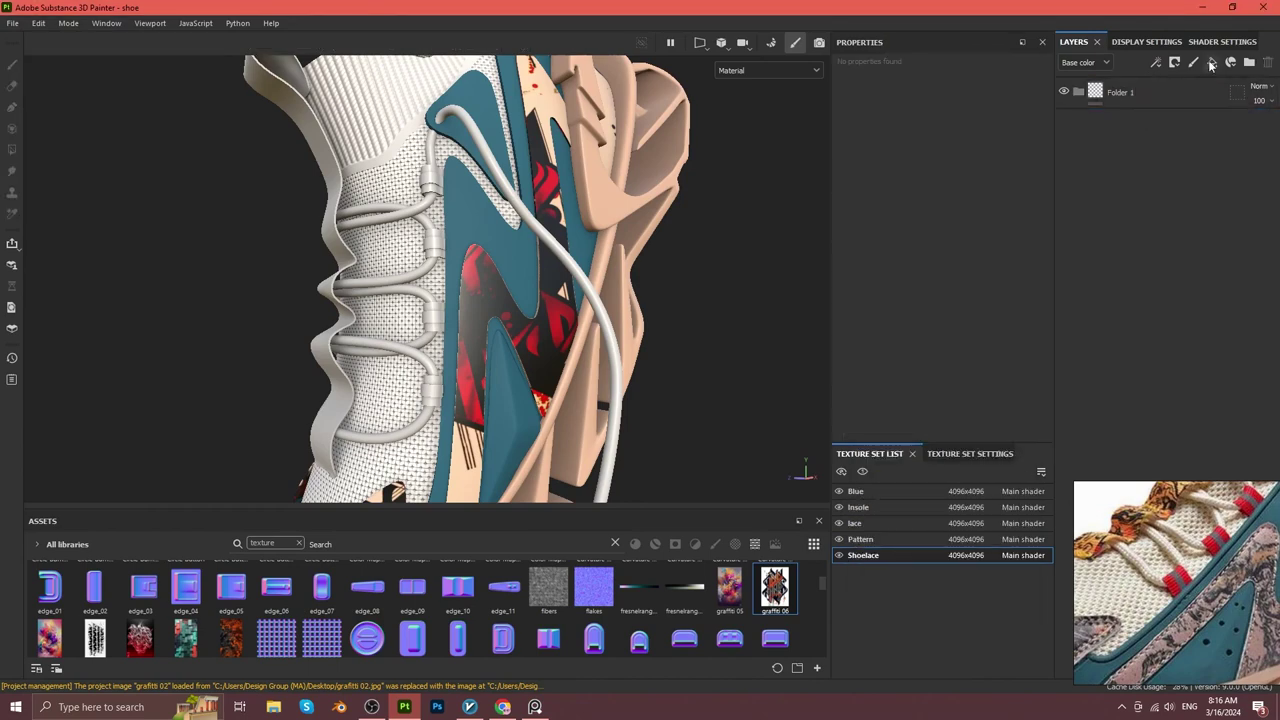
click(1178, 91)
mouse_move(700, 260)
alt+mouse_down()
mouse_move(563, 290)
mouse_move(650, 290)
alt+mouse_up()
click(1123, 123)
click(910, 330)
Give Folder 1 a black mask and face-fill the lace loop bands.
right_click(1113, 96)
click(1140, 122)
key(4)
mouse_move(700, 300)
alt+mouse_down()
mouse_move(561, 382)
mouse_move(612, 126)
mouse_move(305, 316)
mouse_move(453, 370)
mouse_move(760, 250)
alt+mouse_up()
right_click(1113, 92)
Duplicate the green folder, recolour it yellow, and face-fill the lace rings in its mask.
click(1142, 117)
right_click(1125, 108)
click(1118, 617)
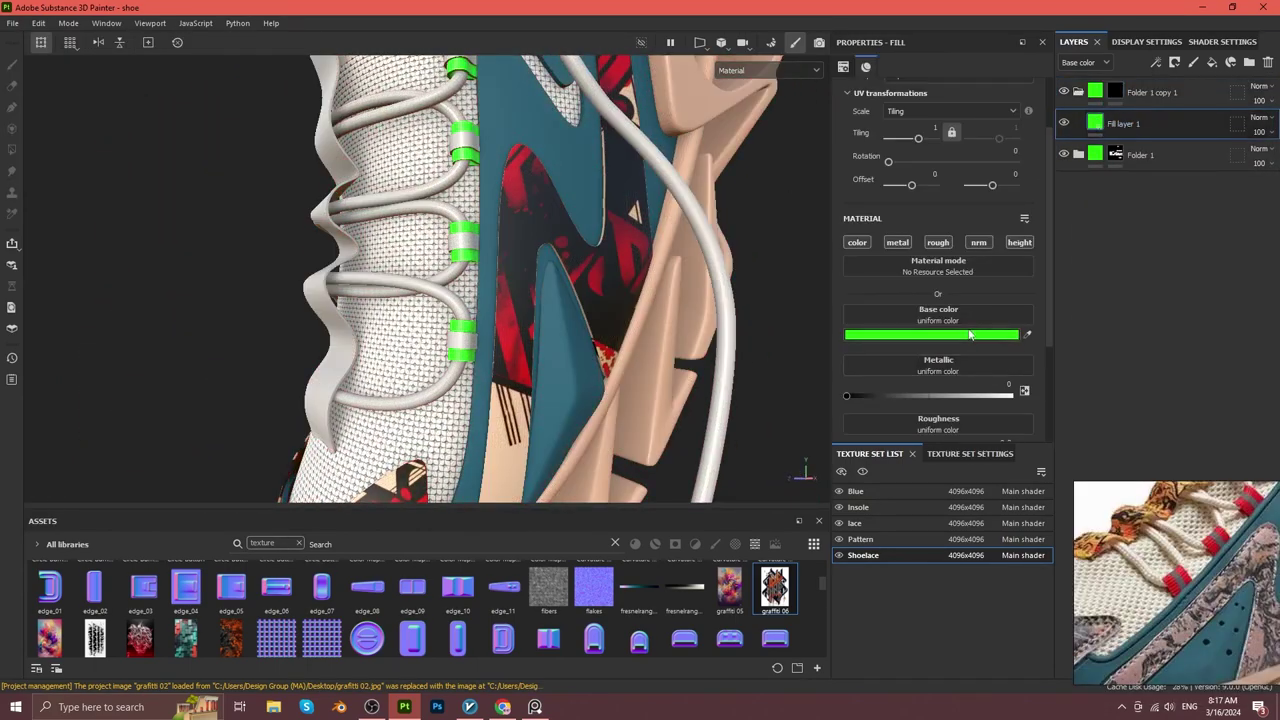
click(969, 335)
click(1190, 250)
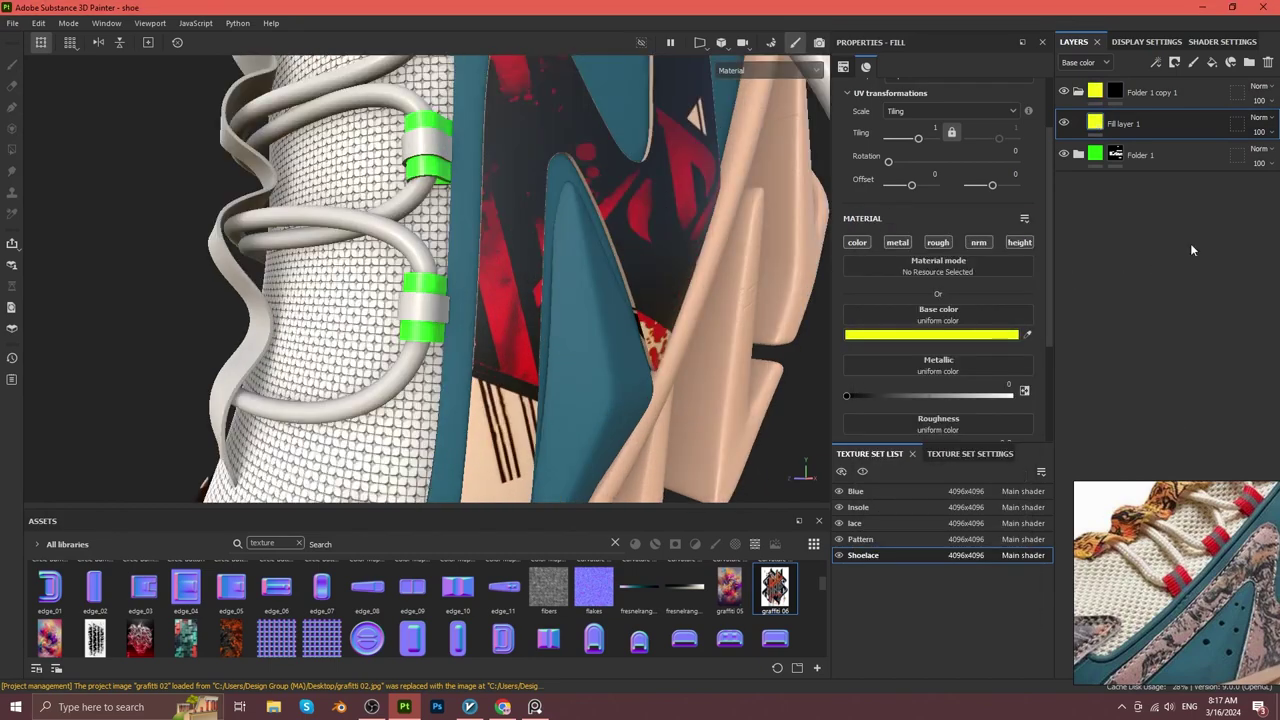
click(1115, 92)
key(4)
alt+drag(400, 250, 500, 300)
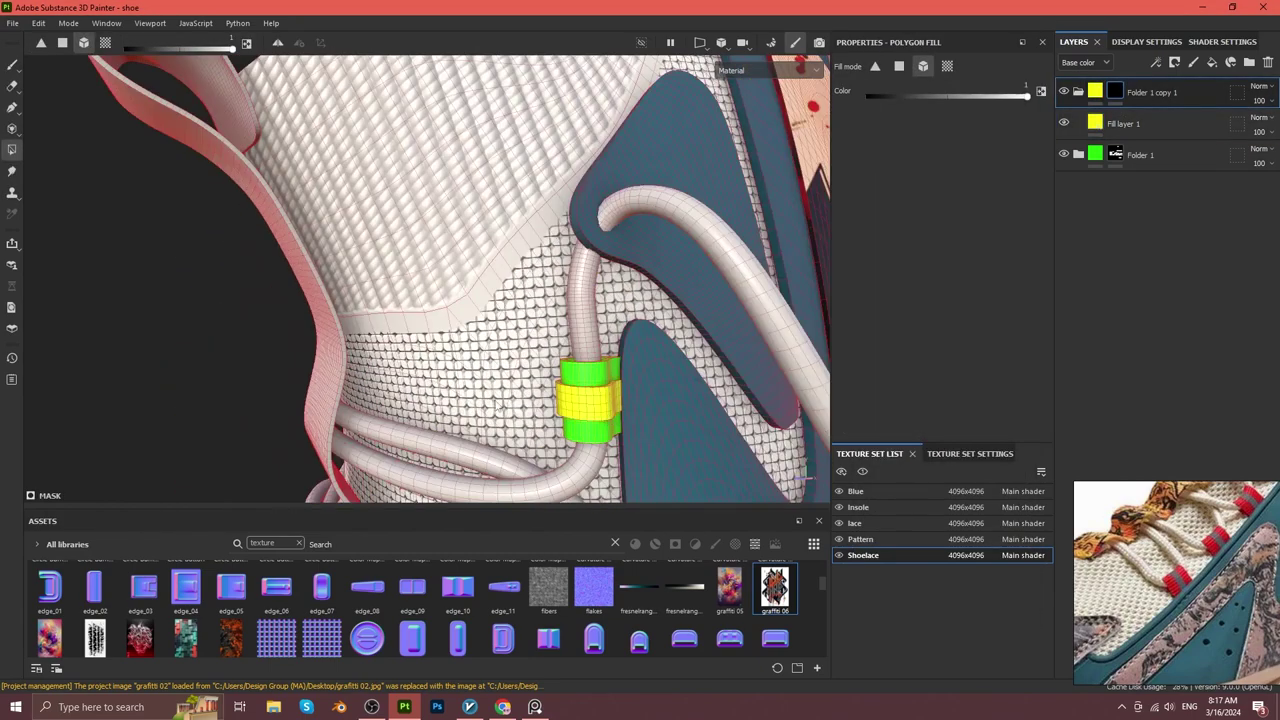
alt+drag(497, 404, 464, 428)
alt+drag(500, 355, 420, 360)
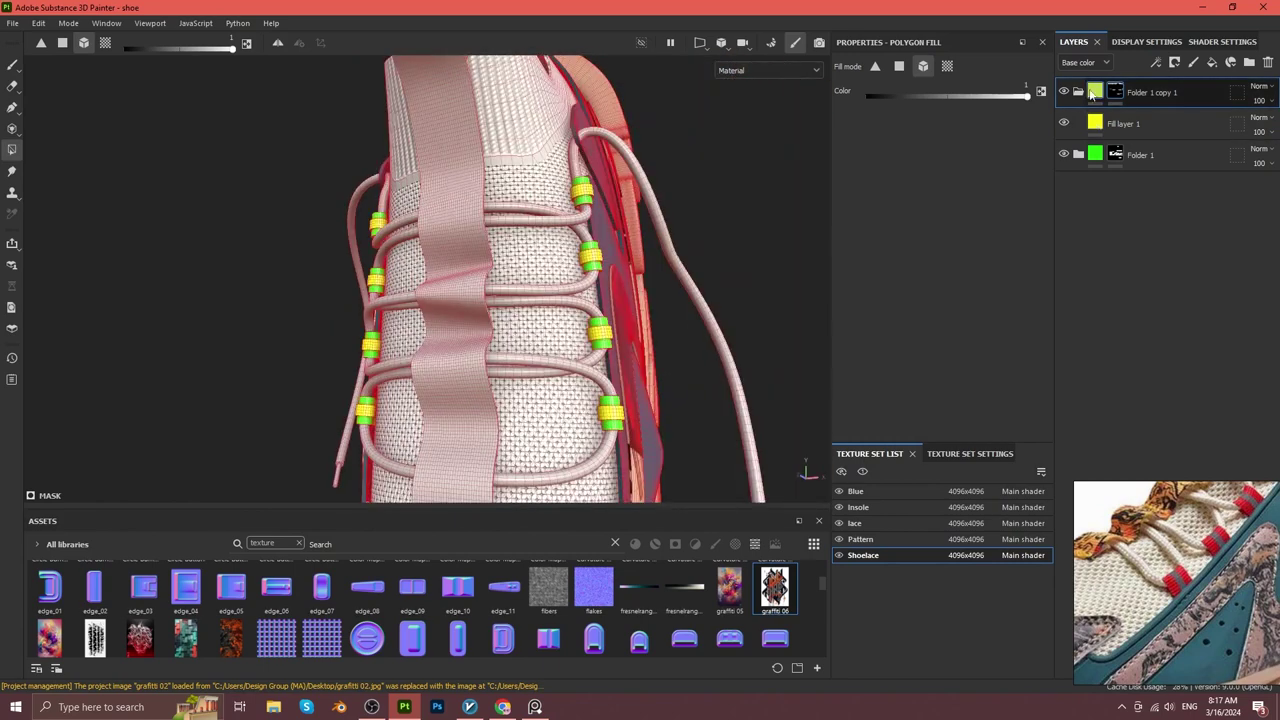
Duplicate the yellow folder, recolour it cyan, and mask it to the tongue straps.
key(ctrl+d)
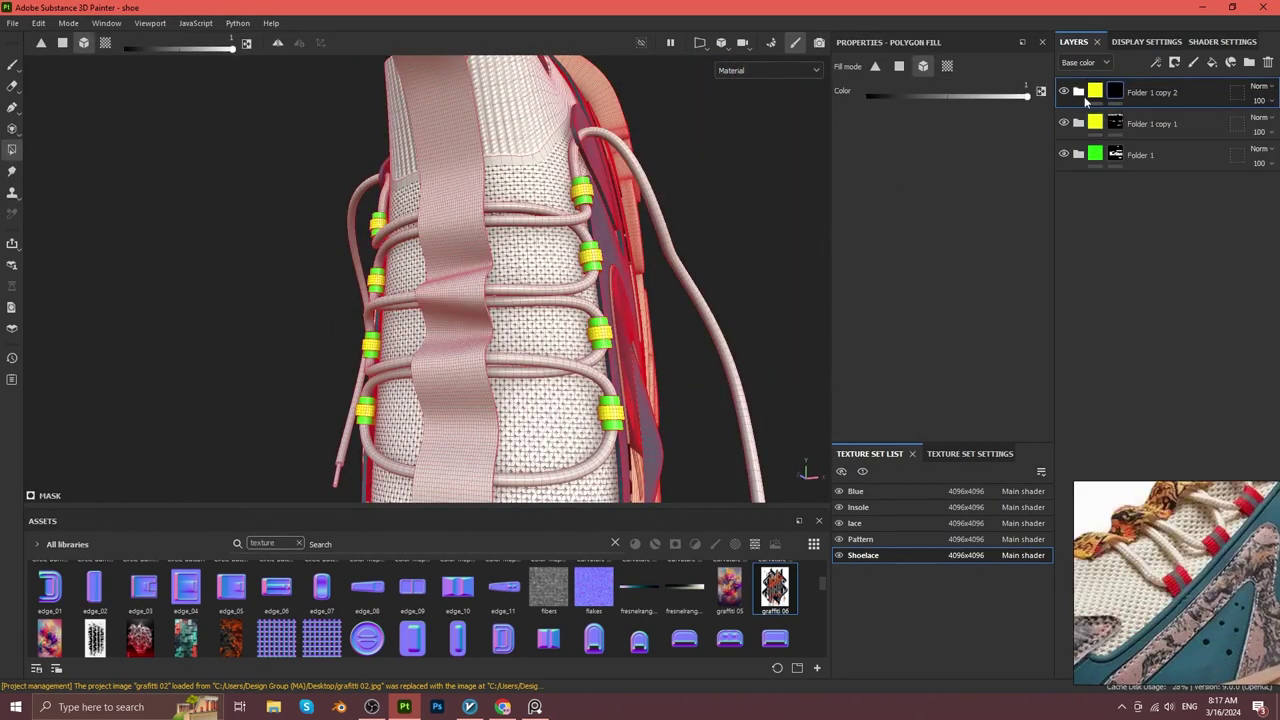
click(1000, 335)
click(578, 307)
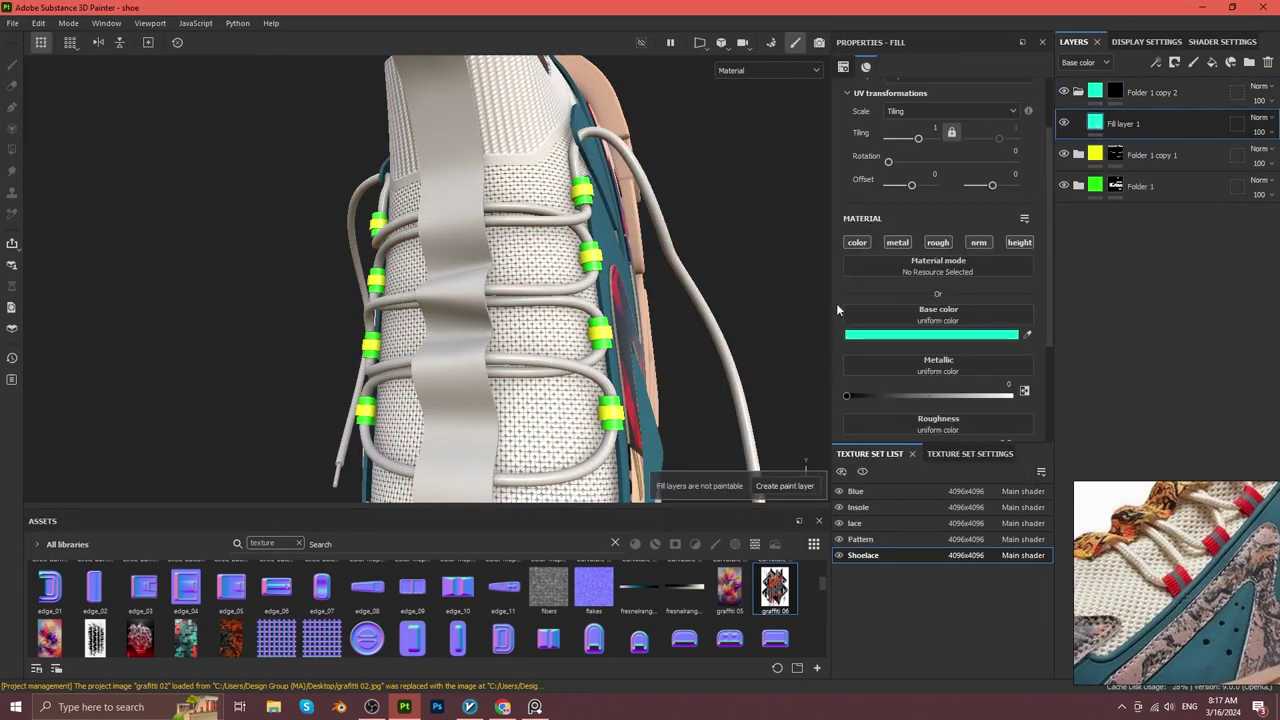
click(1115, 91)
key(4)
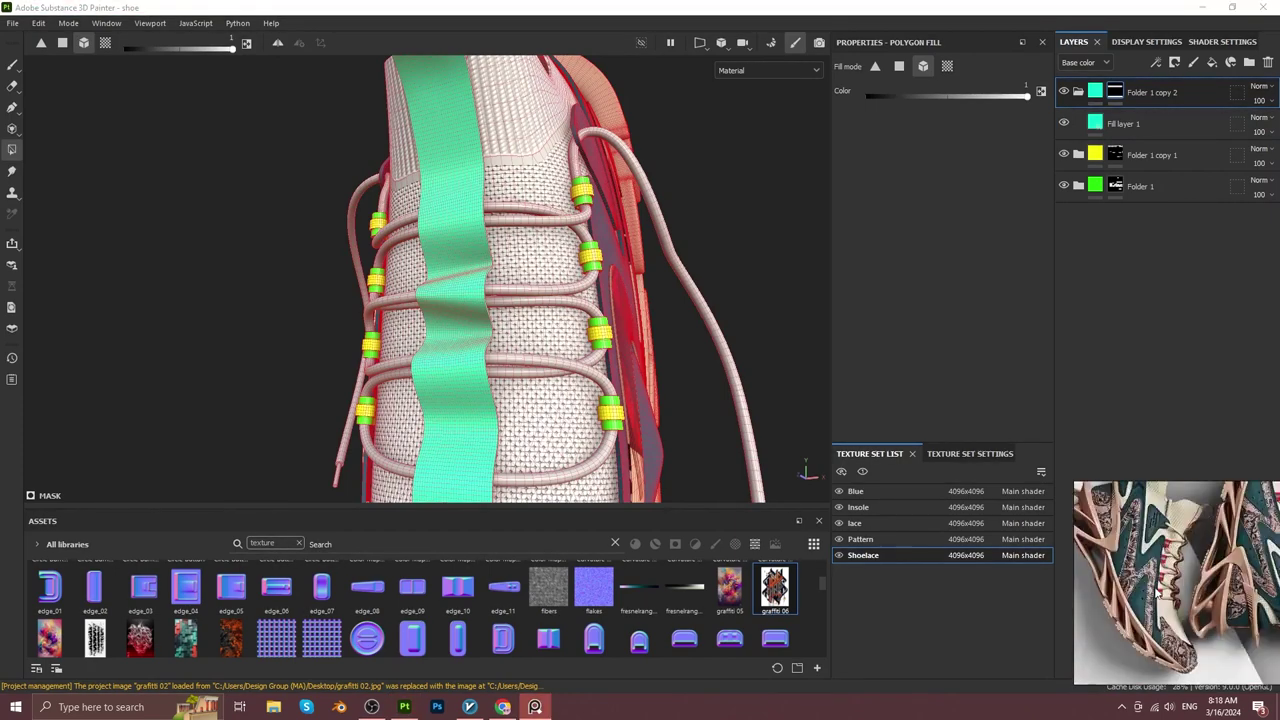
mouse_move(700, 298)
alt+mouse_down()
mouse_move(457, 290)
mouse_move(700, 312)
mouse_move(549, 314)
alt+mouse_up()
scroll(549, 314, up, 3)
Duplicate the cyan folder and recolour its fill purple for the laces.
key(ctrl+d)
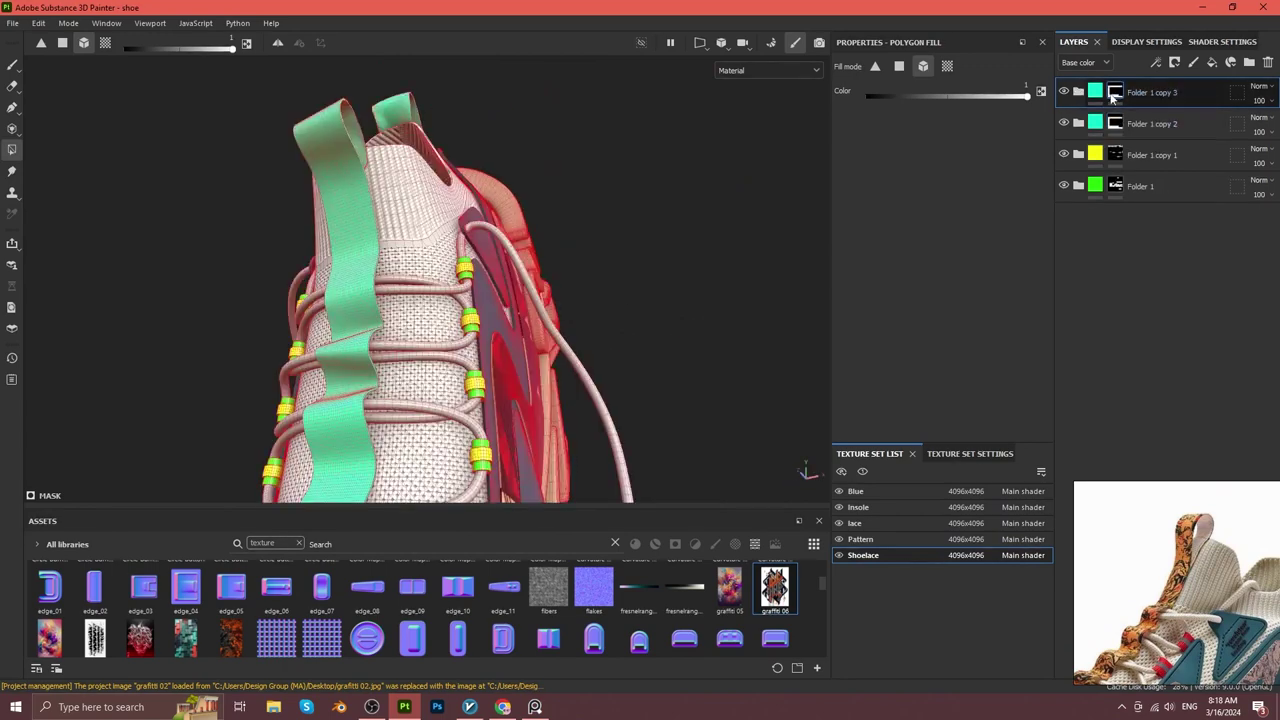
click(1230, 62)
click(938, 334)
click(1022, 292)
mouse_move(600, 290)
alt+mouse_down()
mouse_move(445, 285)
mouse_move(700, 285)
mouse_move(560, 290)
alt+mouse_up()
scroll(560, 290, down, 3)
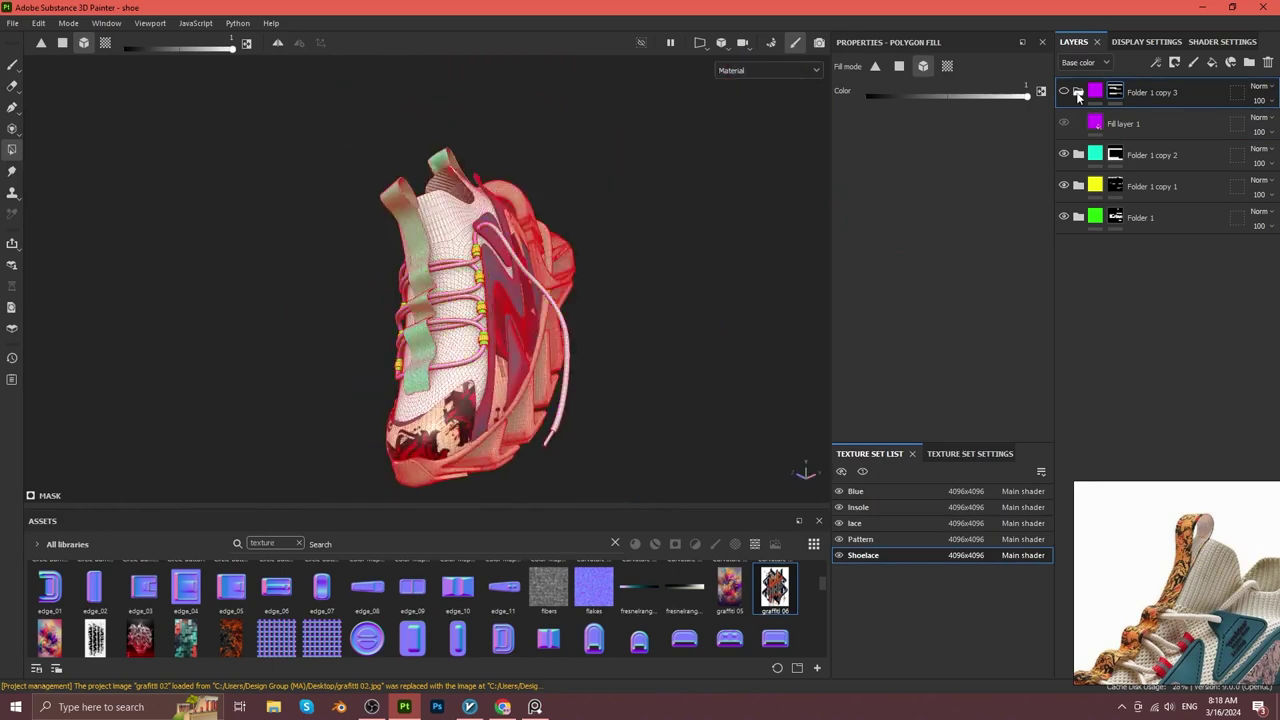
click(1140, 186)
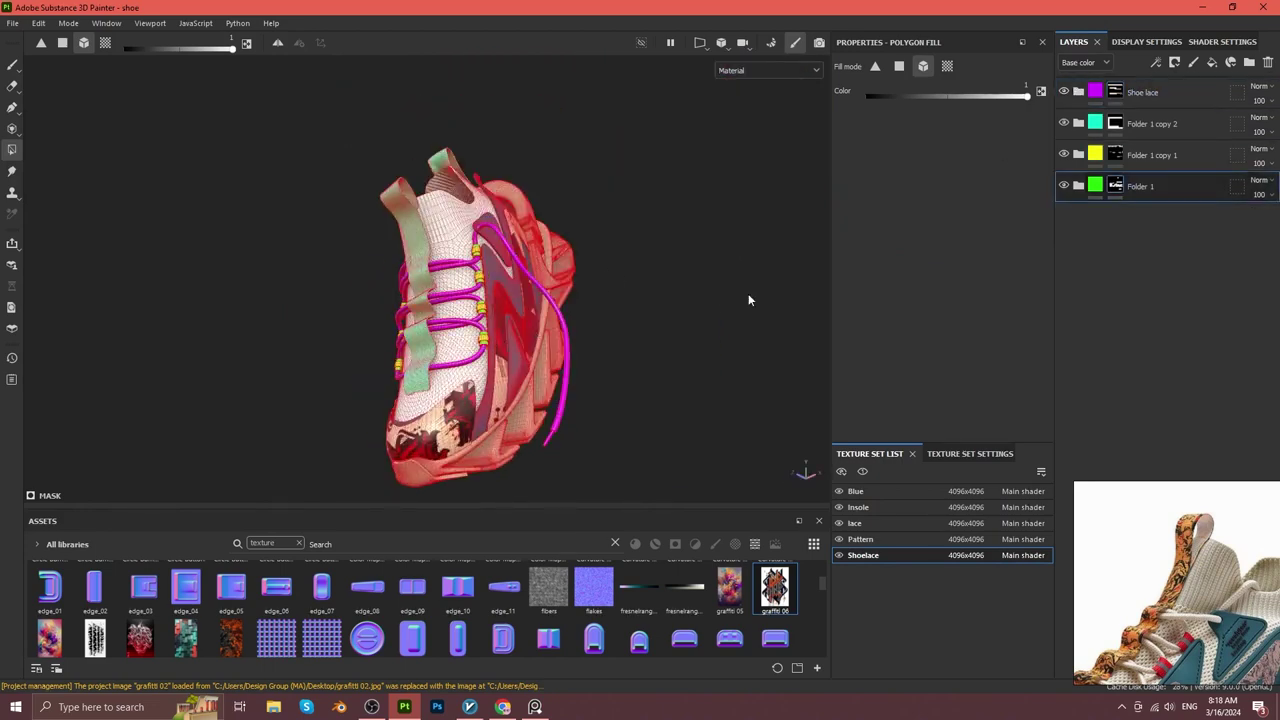
alt+drag(560, 290, 479, 394)
Search the asset library for 'fabric'.
scroll(479, 394, up, 3)
scroll(479, 394, up, 3)
double_click(262, 543)
text(fabric)
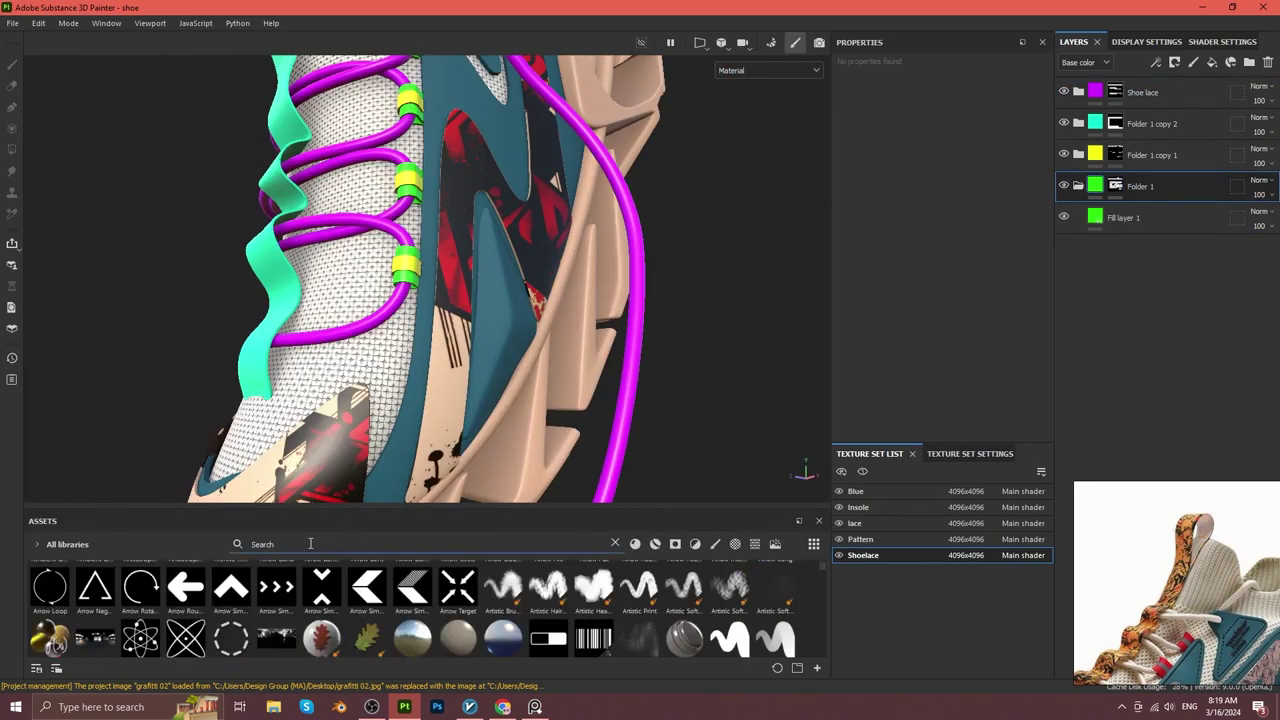
Filter the fabric results to materials and drag Fabric Linen into Folder 1 above Fill layer 1.
click(655, 543)
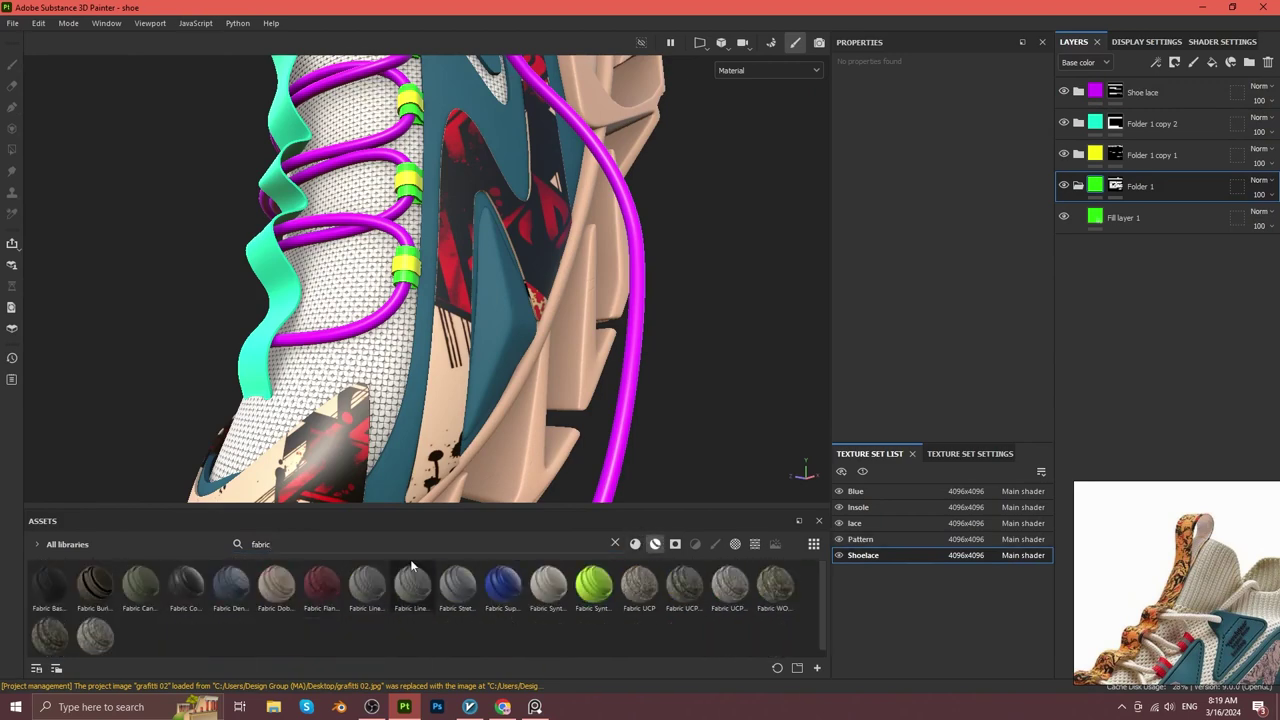
drag(655, 512, 655, 440)
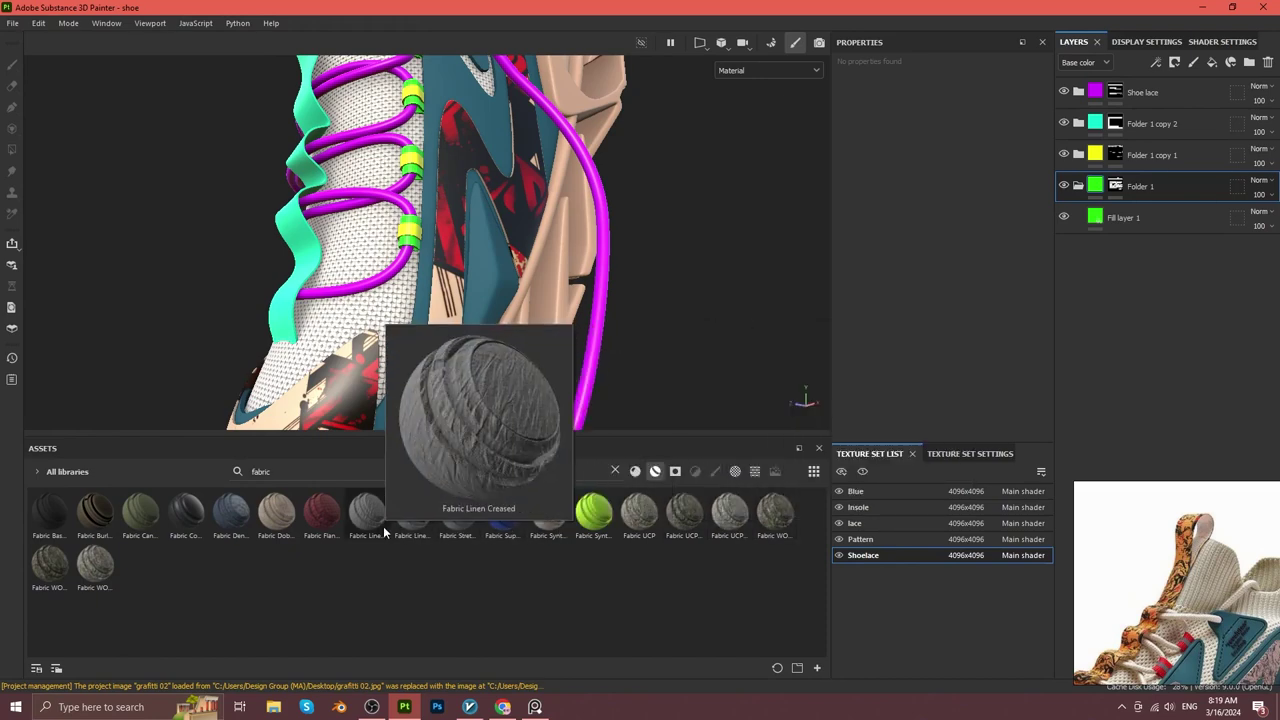
click(632, 472)
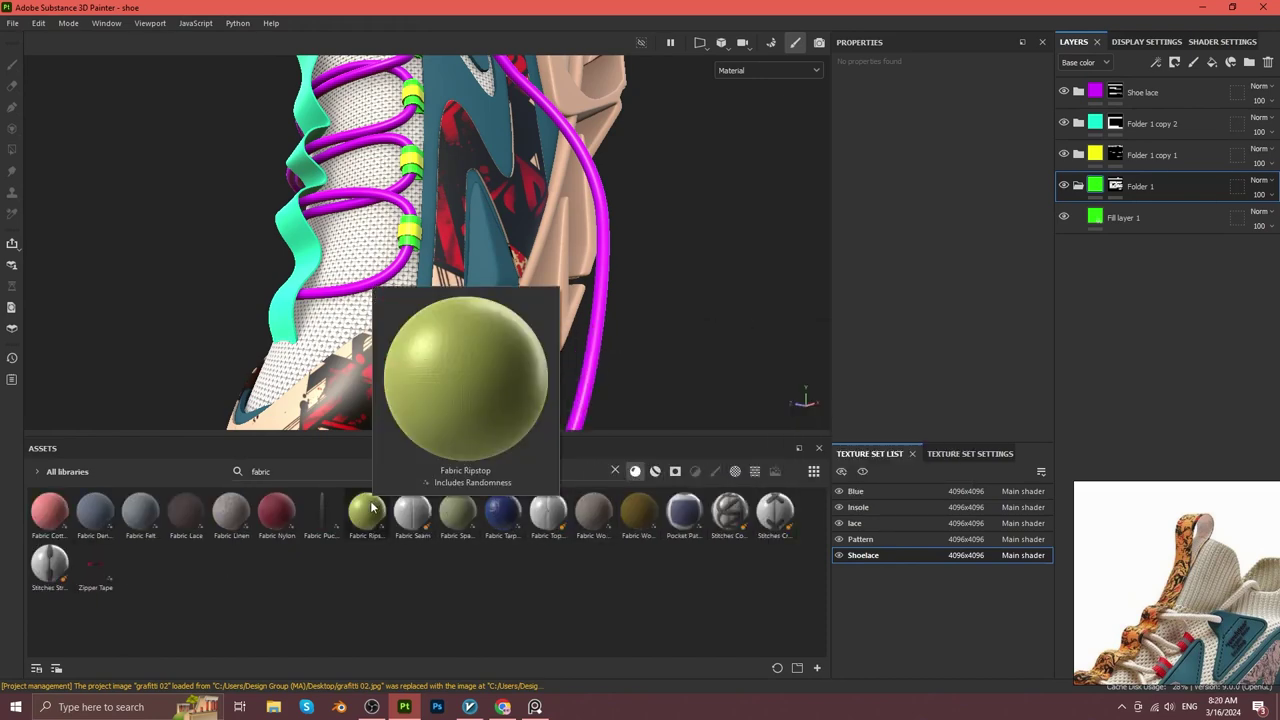
mouse_move(276, 512)
drag(231, 510, 1150, 203)
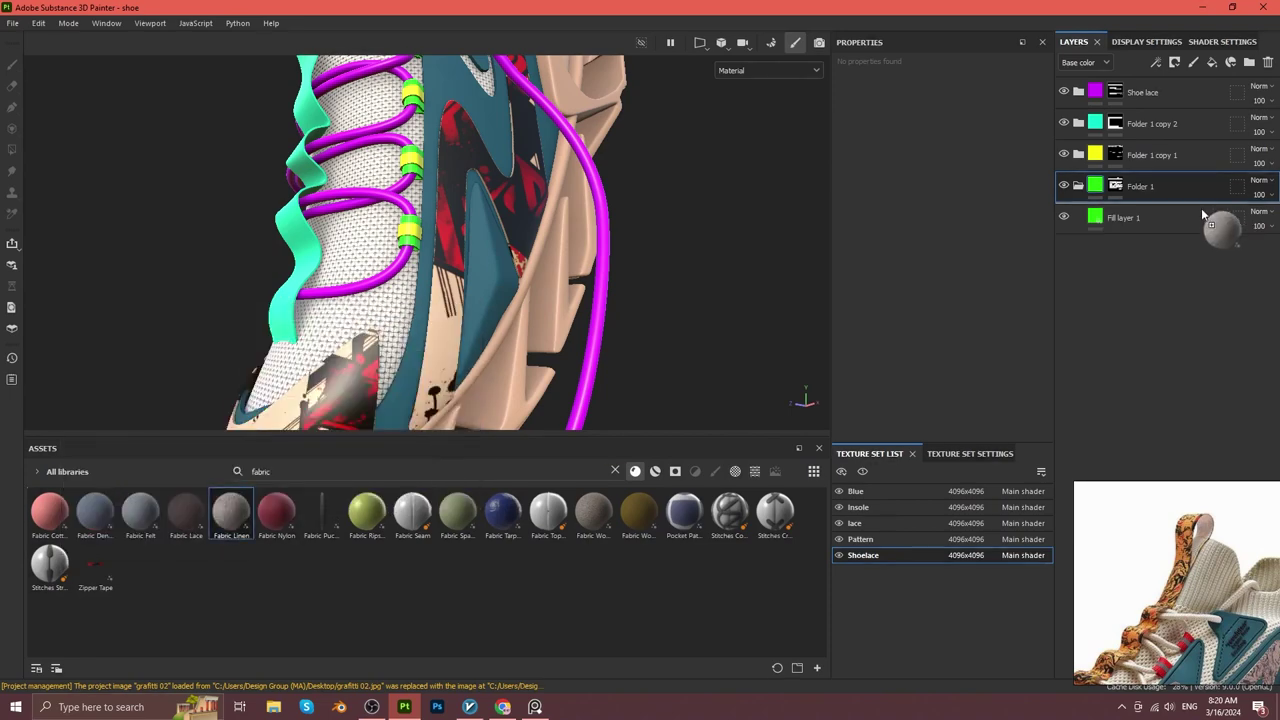
scroll(410, 300, up, 5)
scroll(893, 300, up, 2)
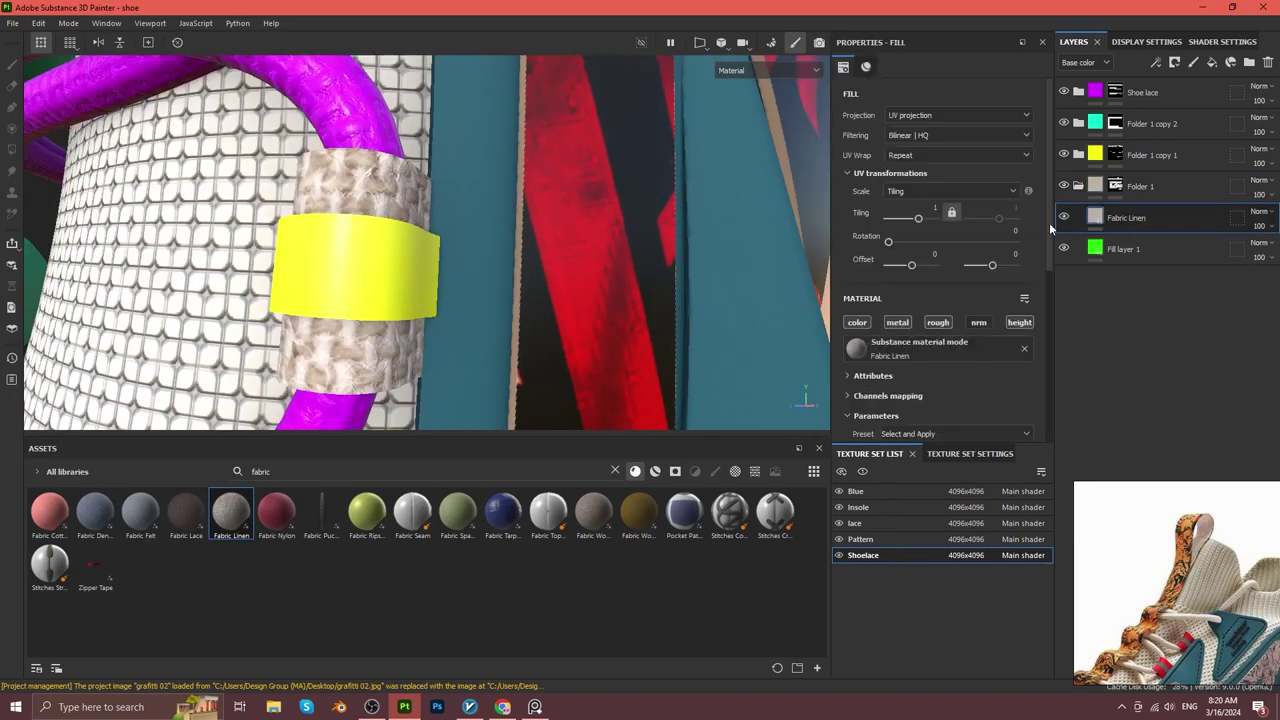
Set the Fabric Linen tiling to 5 and rotate the pattern 90 degrees.
text(10)
key(Return)
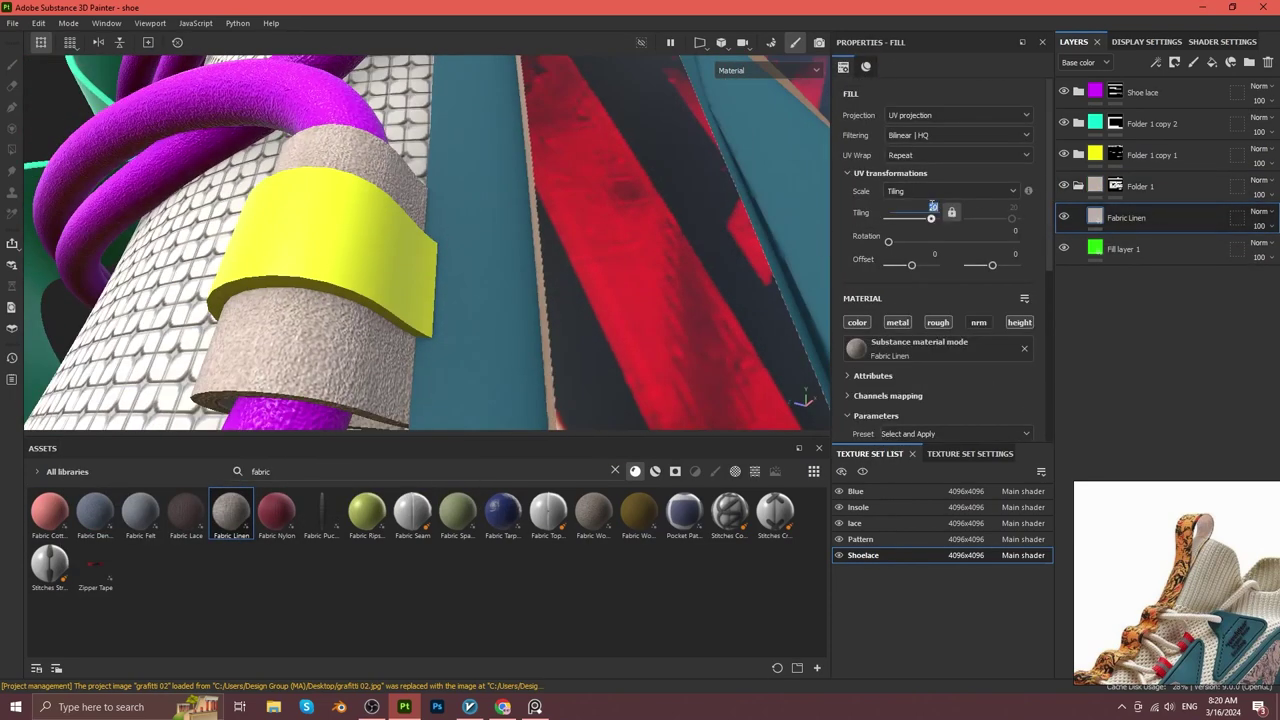
text(5)
key(Return)
alt+drag(600, 250, 560, 300)
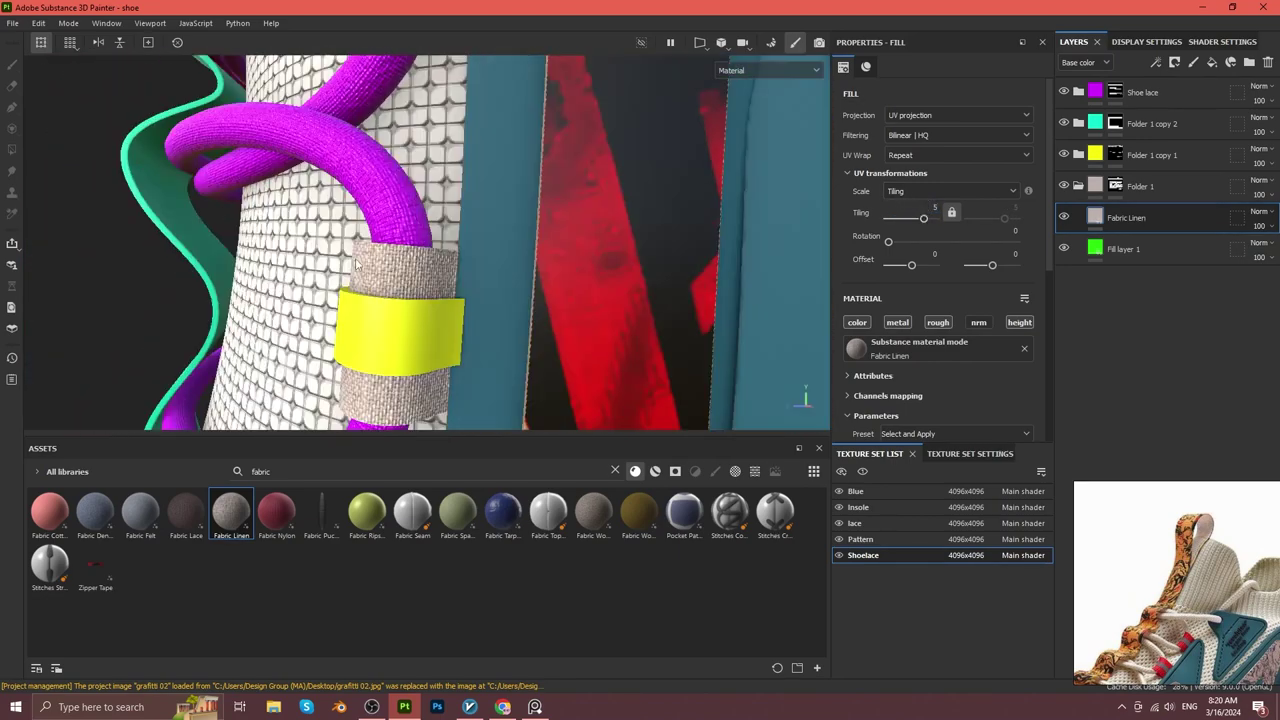
drag(888, 241, 920, 241)
mouse_move(600, 250)
alt+mouse_down()
mouse_move(565, 306)
mouse_move(700, 220)
alt+mouse_up()
scroll(940, 260, down, 4)
Give the linen a pink weft colour and a red warp colour.
click(958, 220)
click(924, 283)
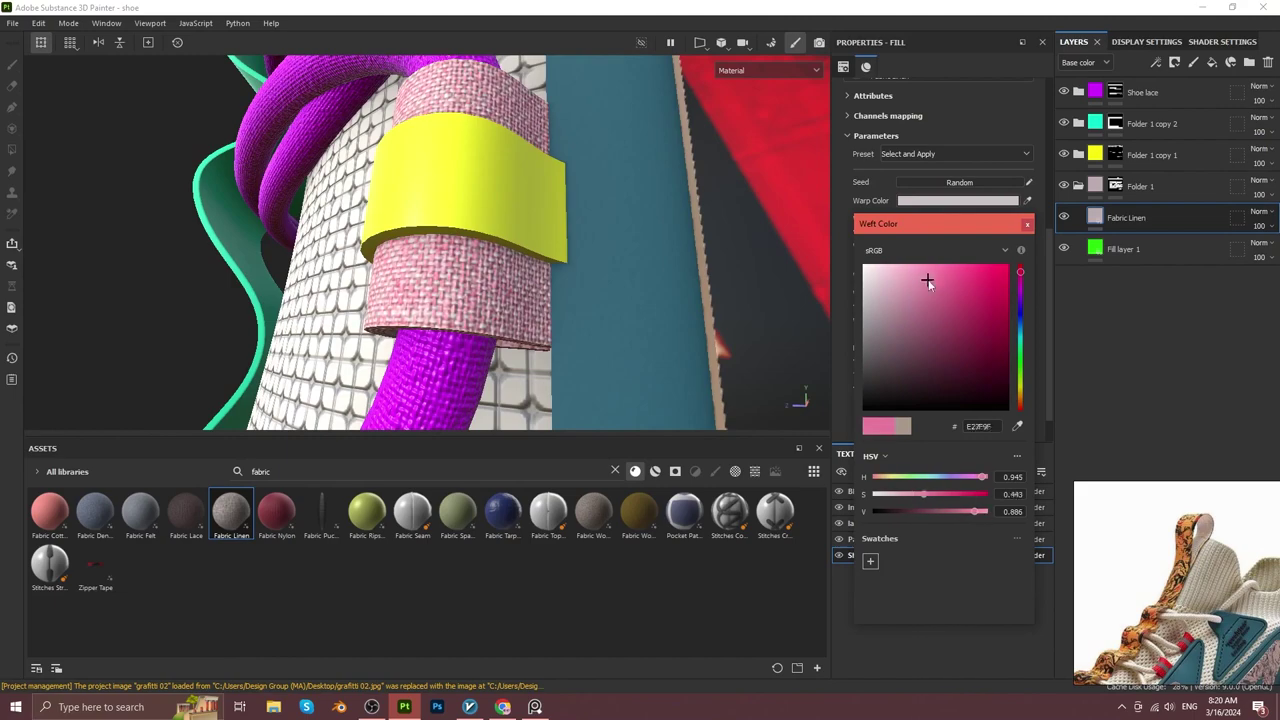
alt+drag(600, 250, 500, 260)
click(958, 203)
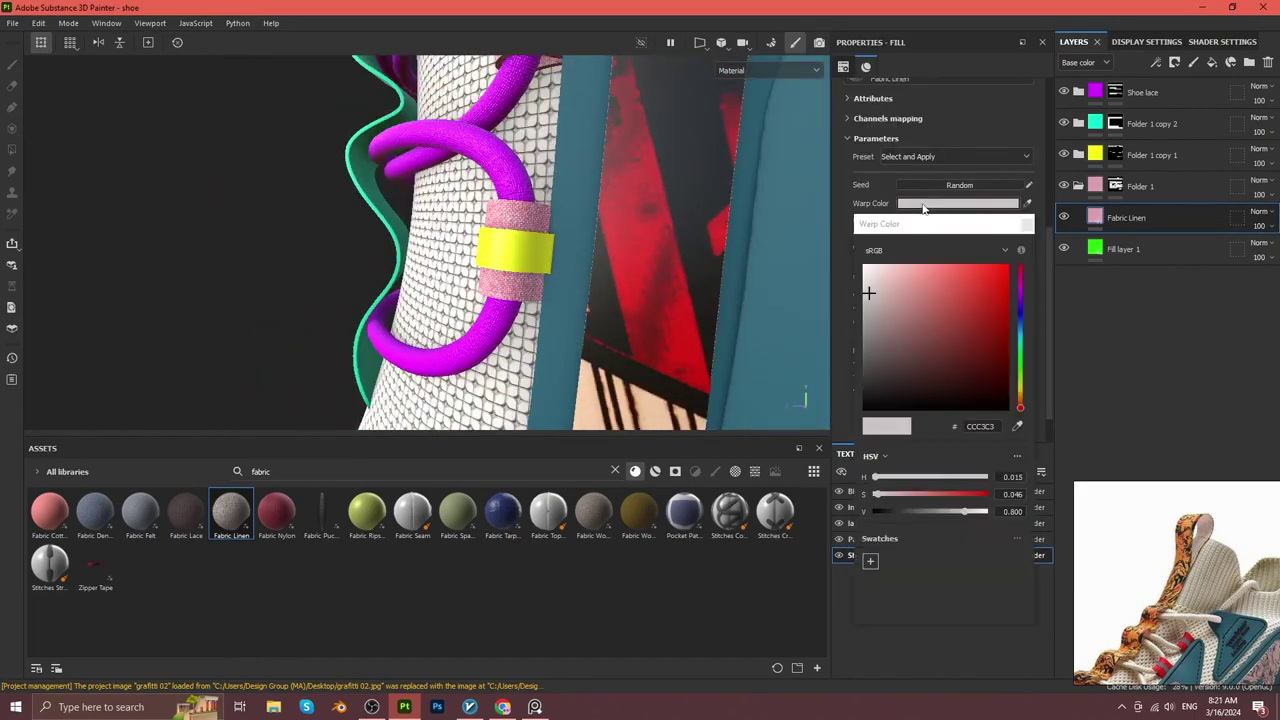
click(988, 273)
Deepen the weft to a stronger pink and the warp to a darker red.
alt+drag(700, 270, 598, 281)
scroll(785, 272, up, 5)
scroll(785, 272, down, 5)
alt+drag(785, 272, 700, 260)
click(940, 223)
click(993, 284)
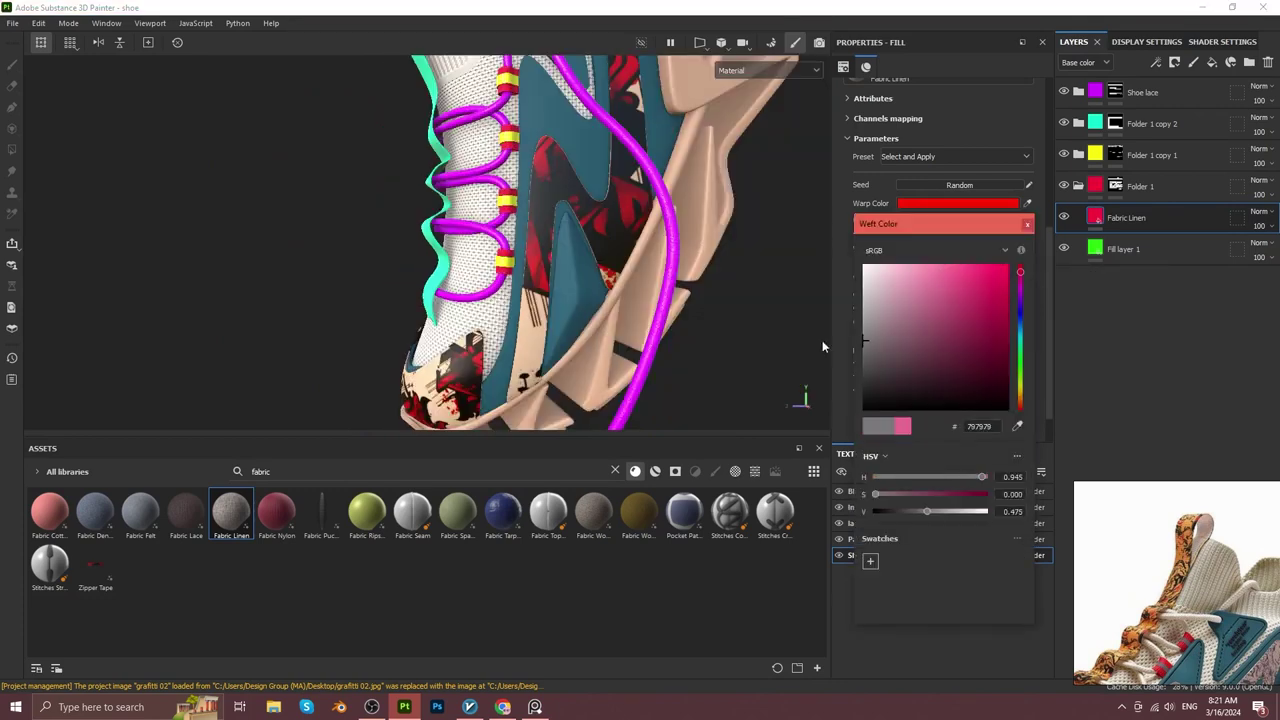
scroll(822, 340, up, 5)
click(958, 203)
click(990, 287)
click(1097, 229)
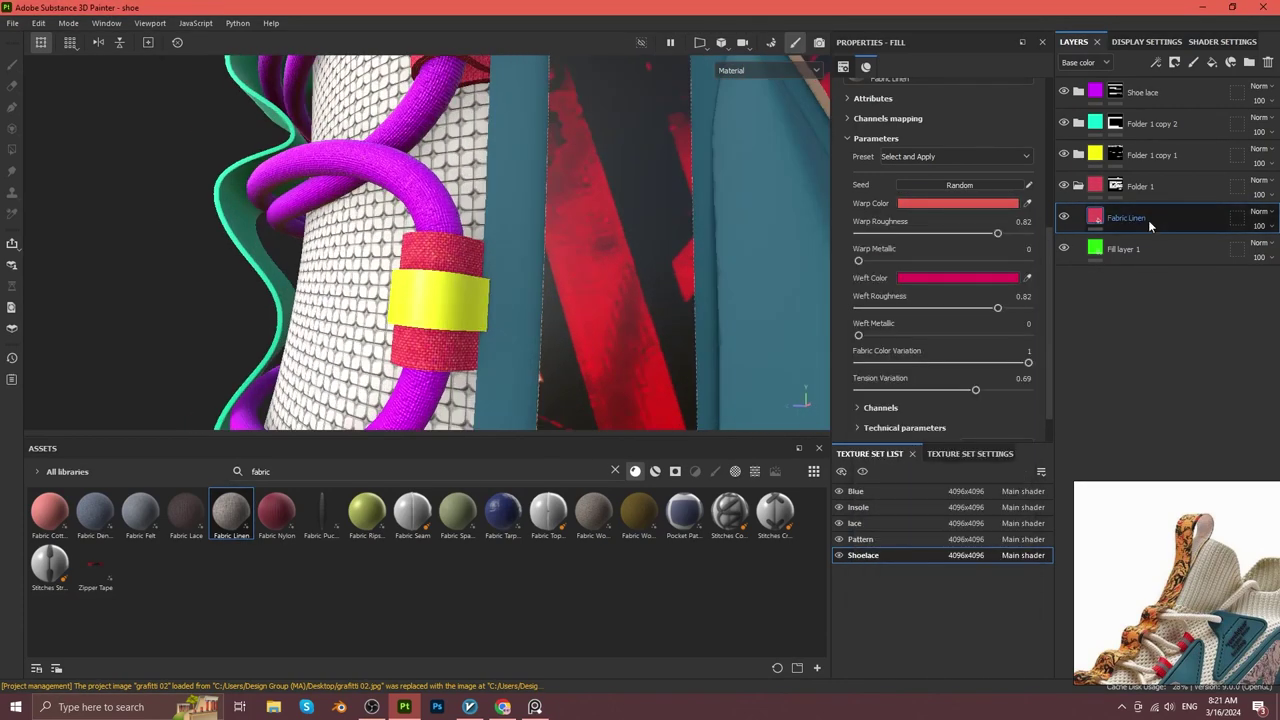
Move a Fabric Linen layer into Folder 1 copy 1 and set its weft colour grey.
drag(1148, 220, 1108, 160)
click(1100, 186)
click(975, 329)
click(860, 362)
mouse_move(700, 300)
alt+mouse_down()
mouse_move(381, 297)
mouse_move(556, 294)
alt+mouse_up()
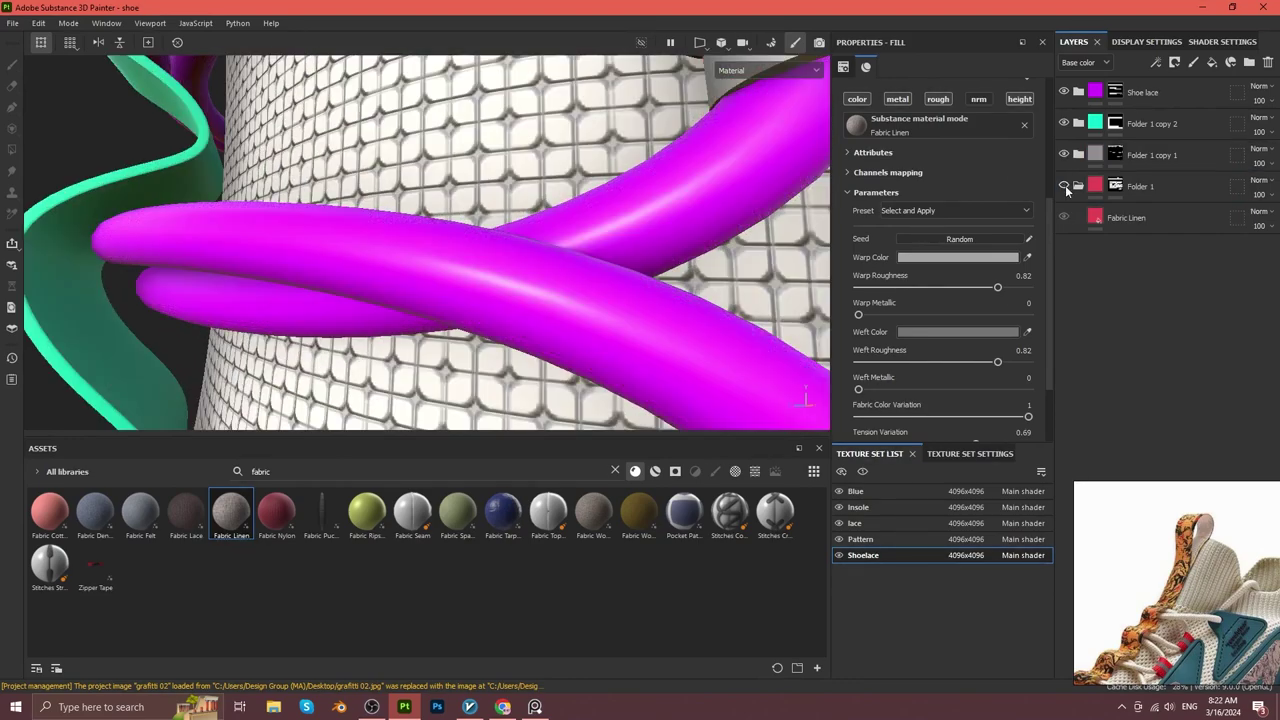
Add a new fill layer and place it inside the Folder 1 copy 2 group.
key(f)
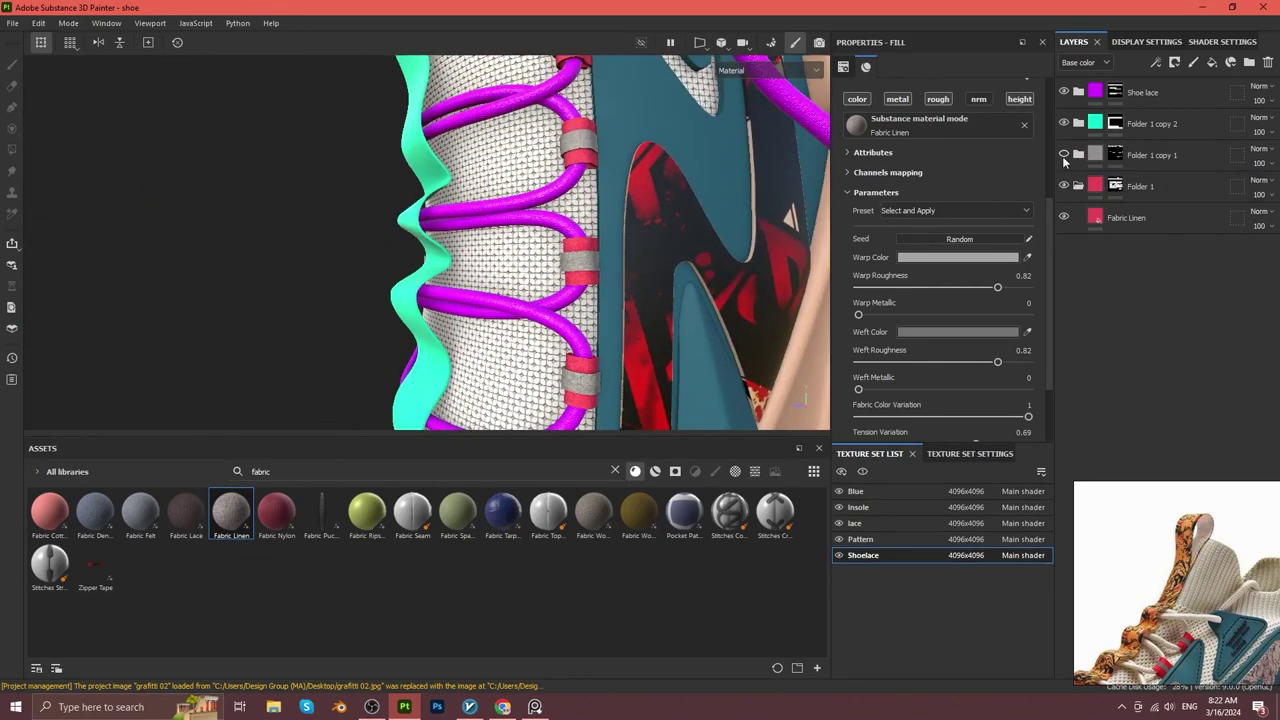
click(1079, 184)
key(4)
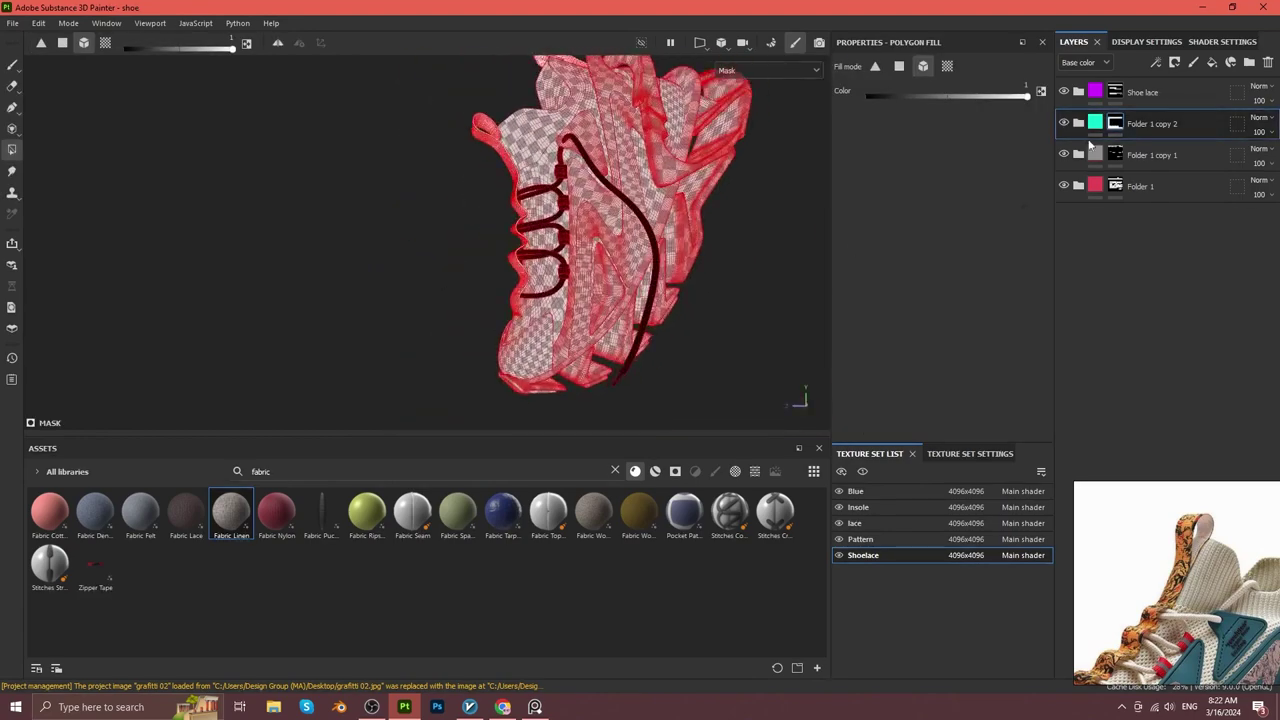
click(1140, 123)
scroll(649, 266, up, 5)
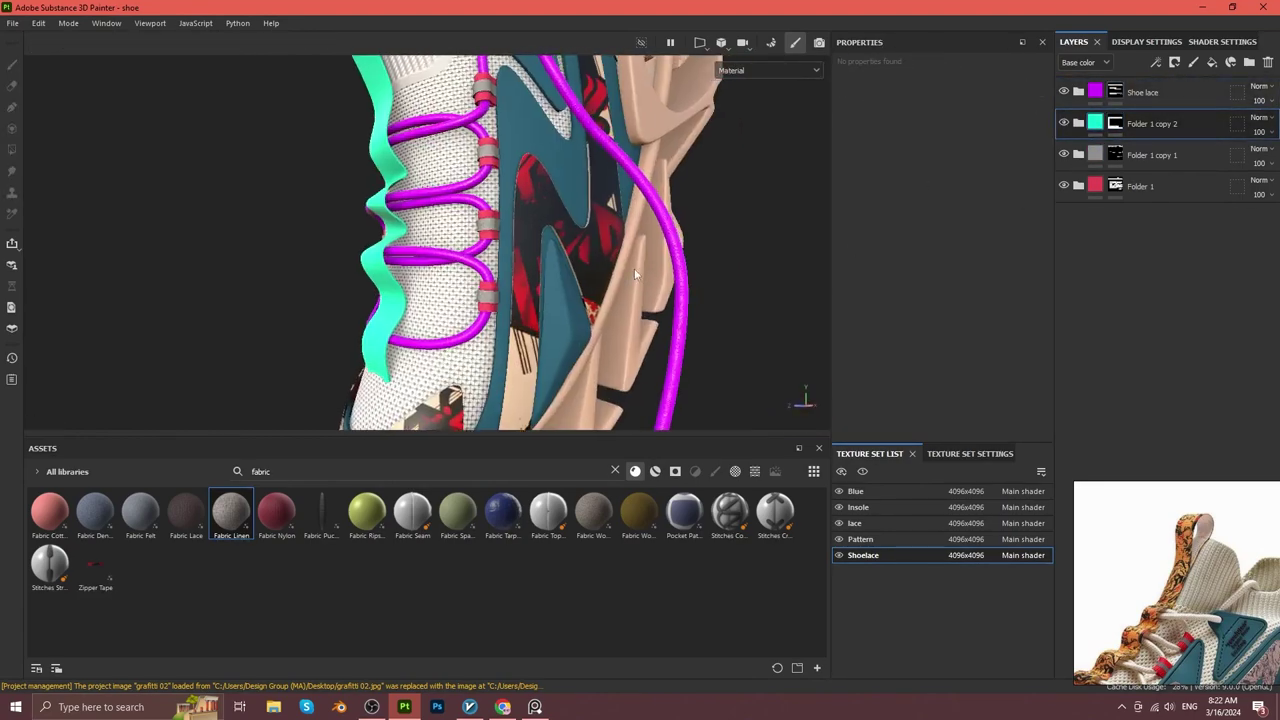
alt+drag(474, 255, 735, 244)
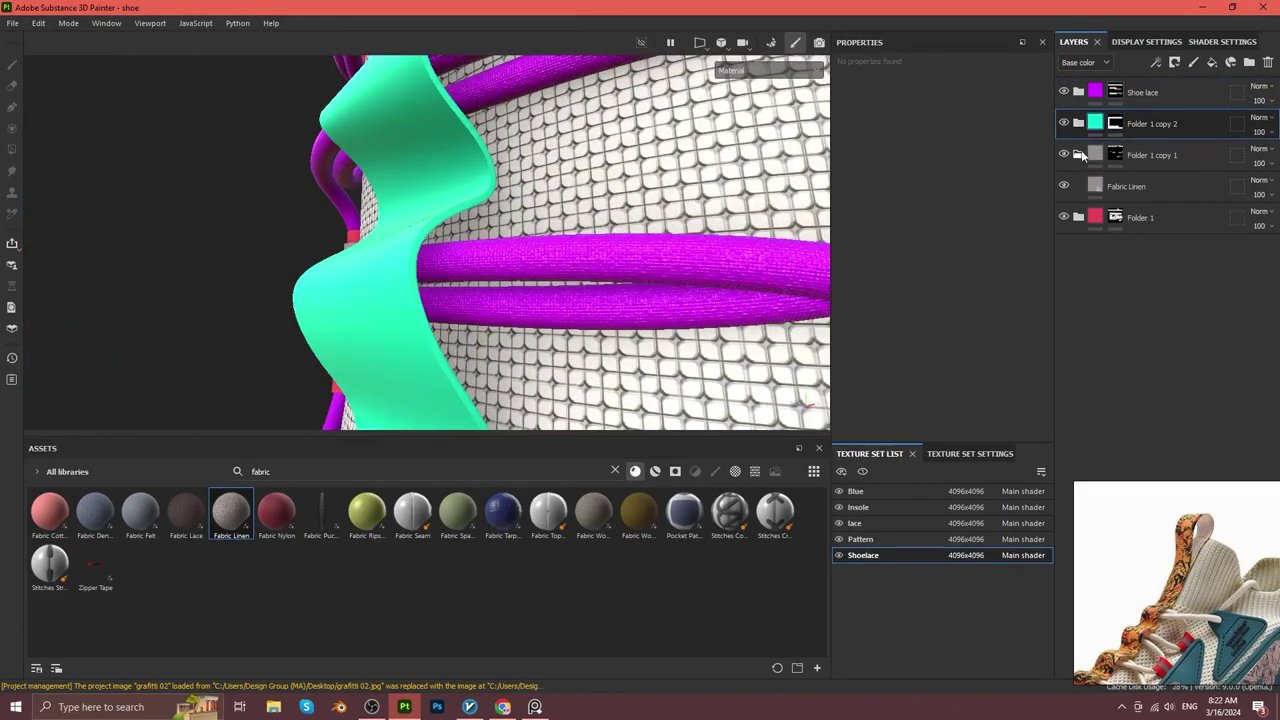
click(1211, 62)
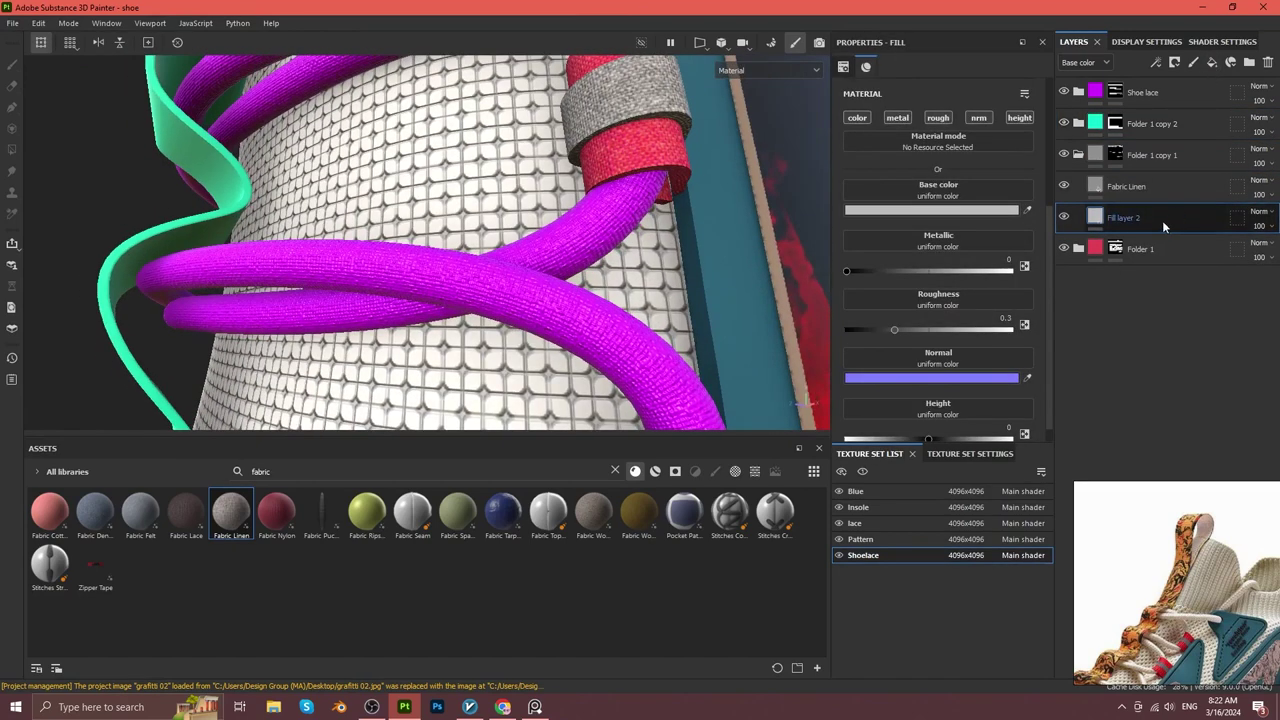
drag(1130, 217, 1130, 250)
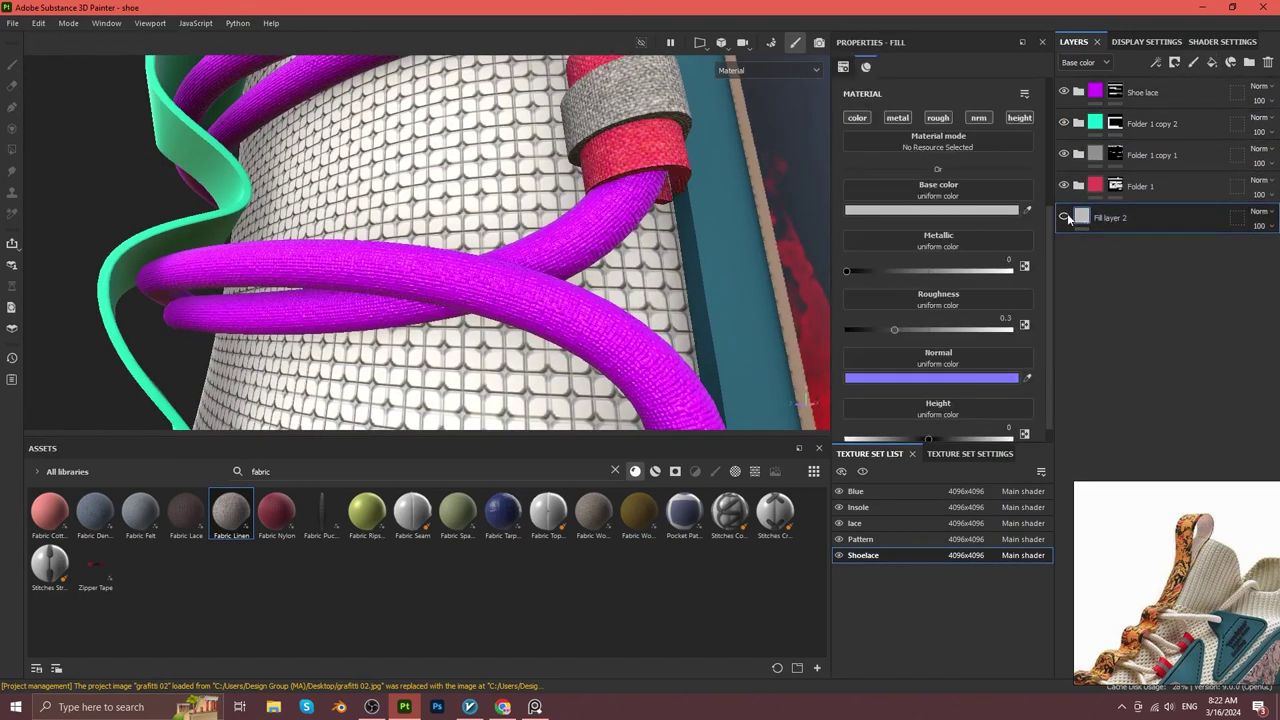
drag(1101, 220, 1080, 128)
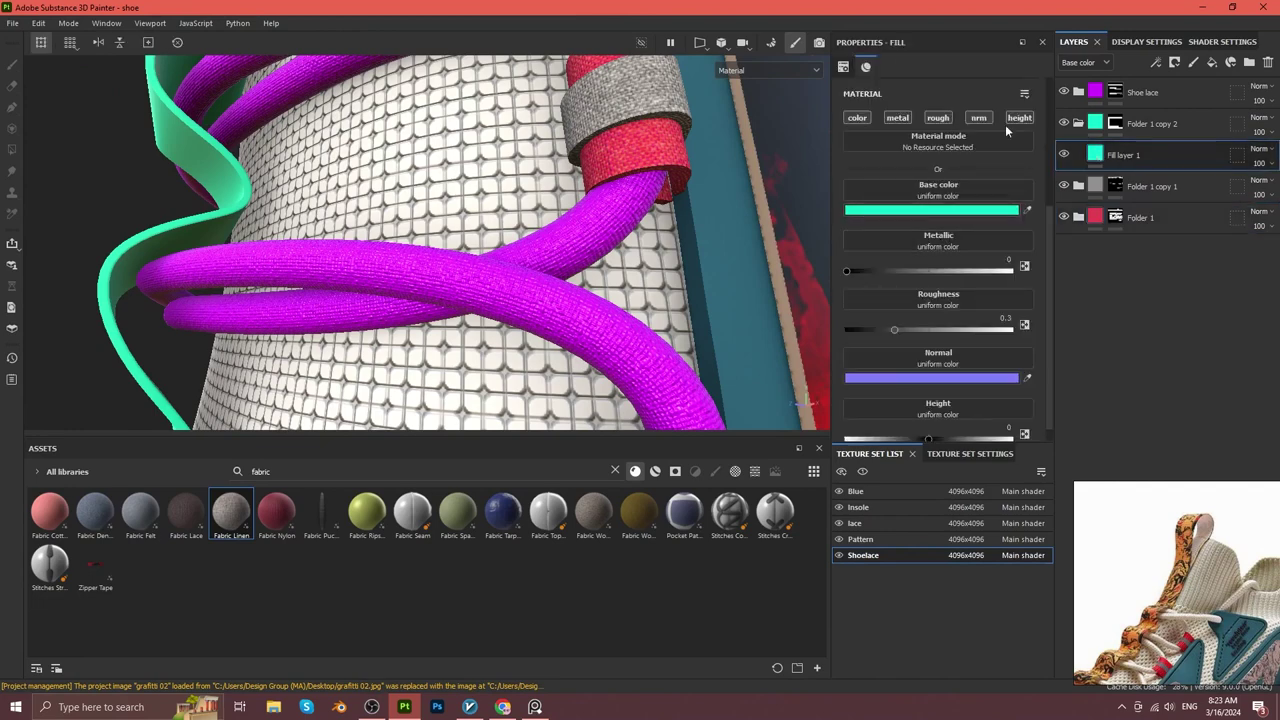
Fill part of Folder 1's mask with black using Polygon Fill, then return to material view.
click(1090, 224)
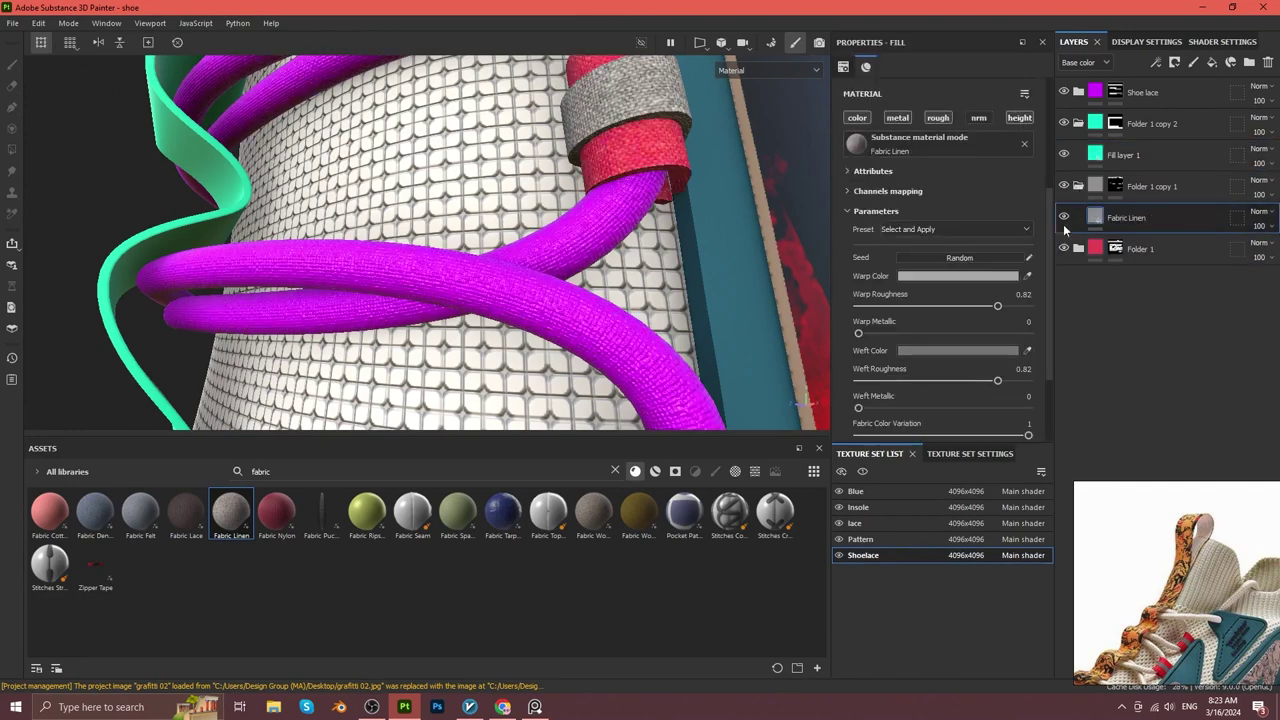
click(1115, 249)
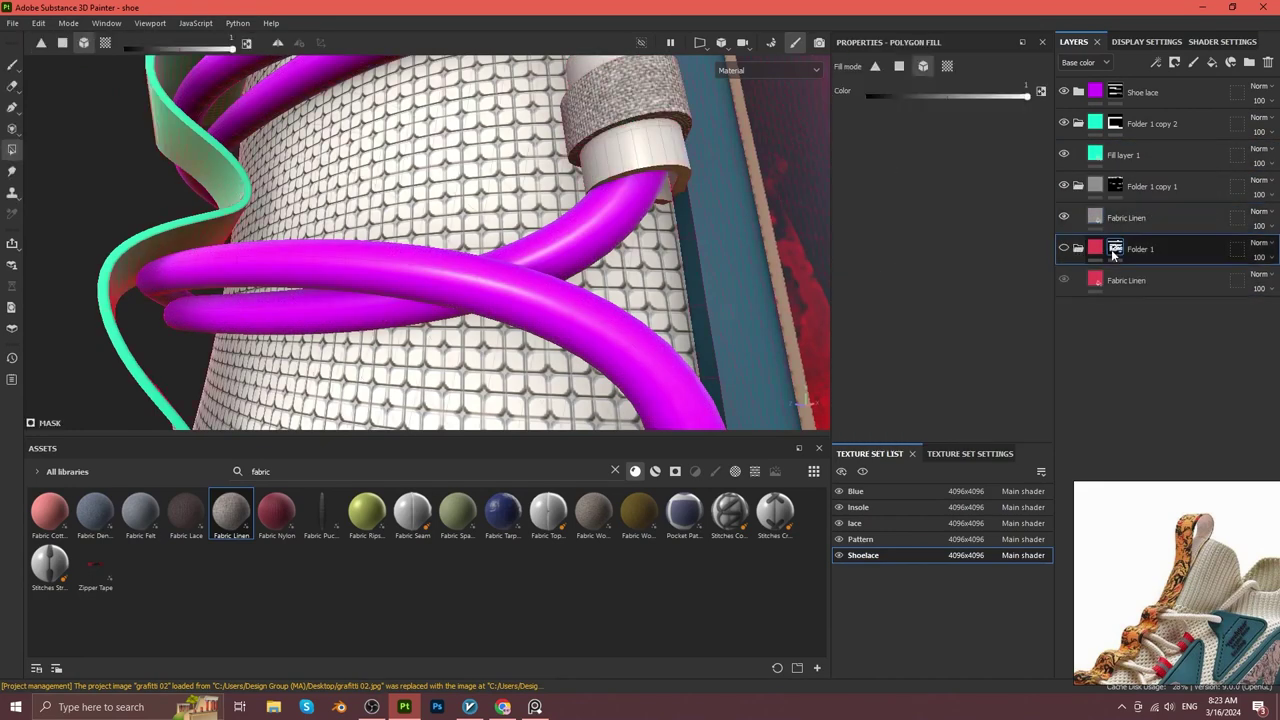
scroll(655, 272, down, 3)
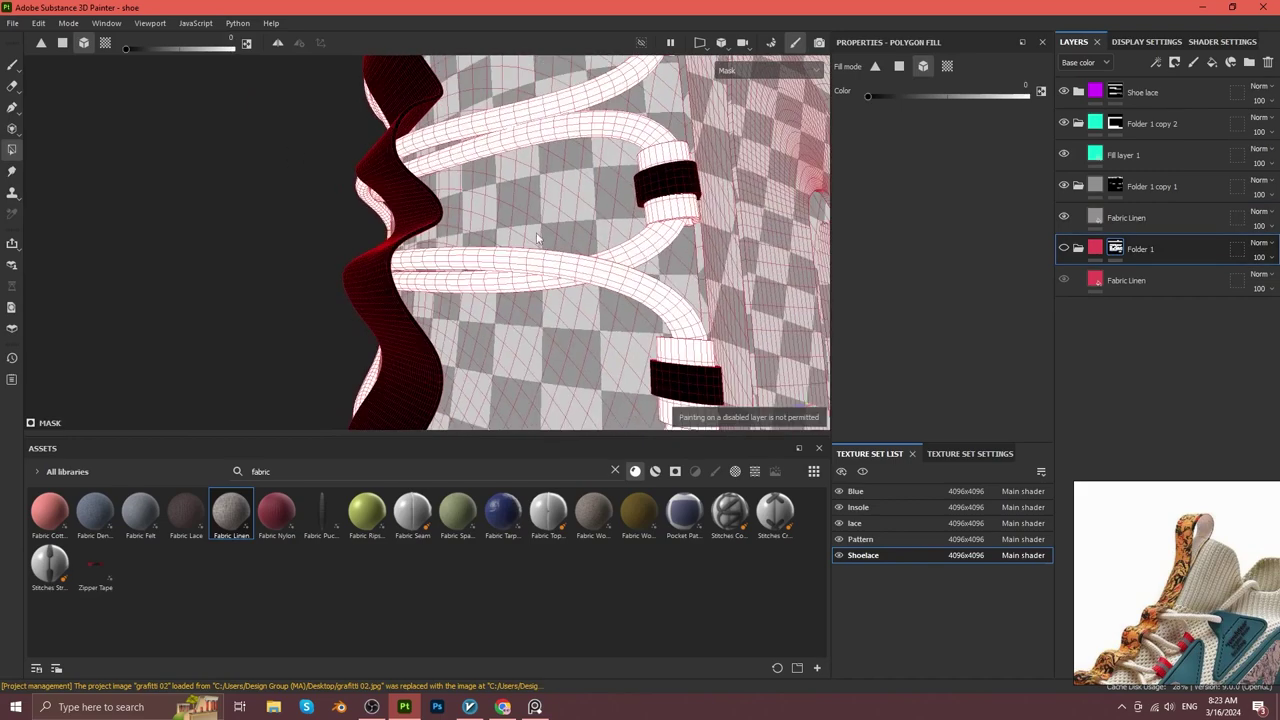
alt+drag(537, 237, 562, 263)
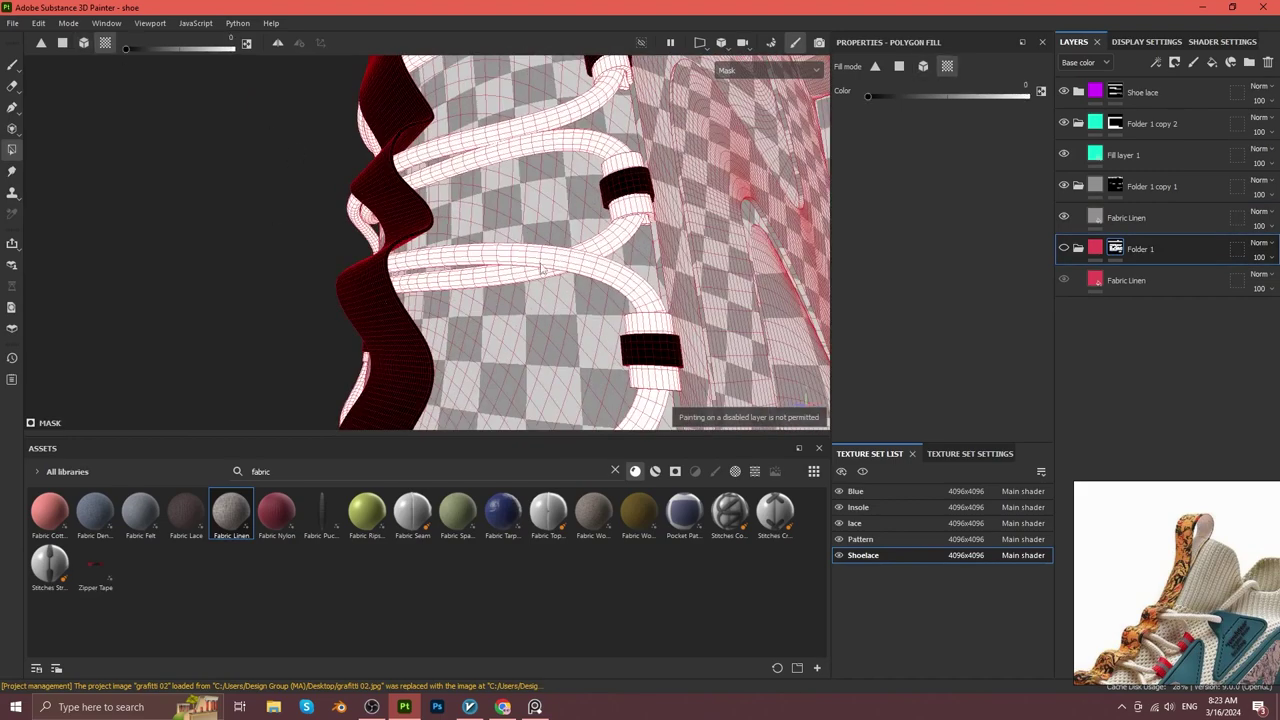
alt+drag(540, 268, 509, 214)
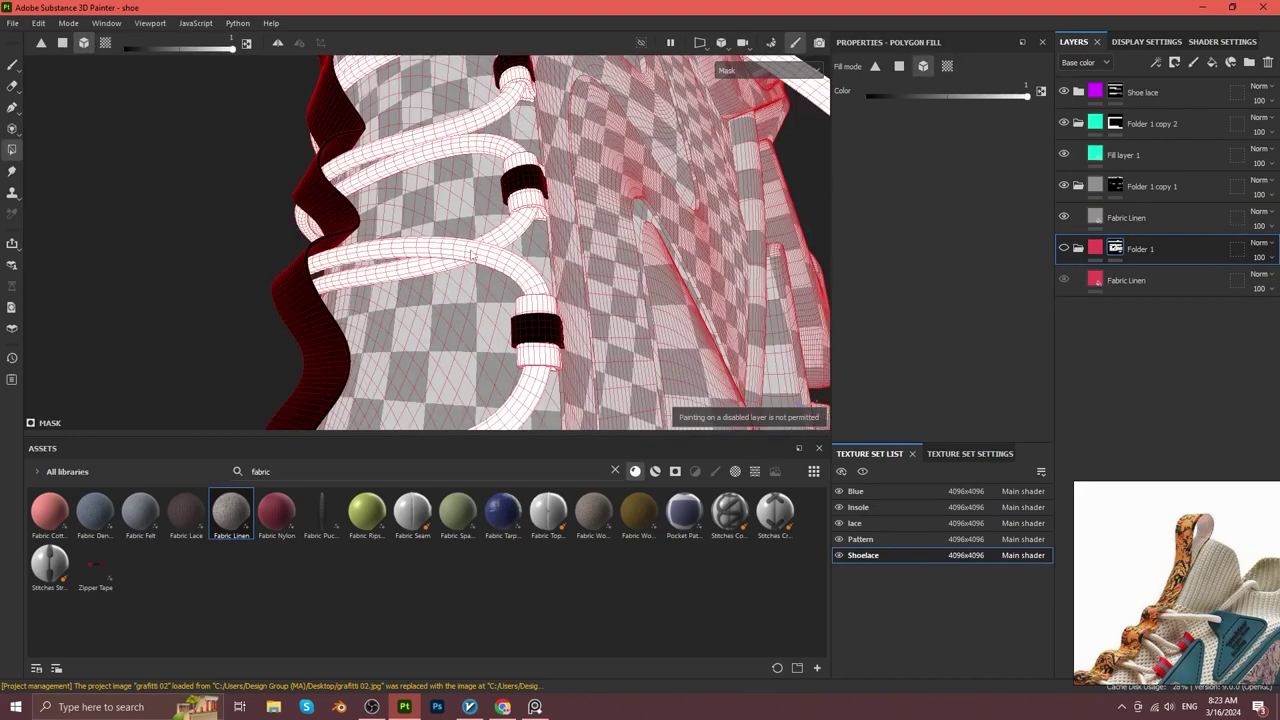
alt+drag(473, 255, 150, 103)
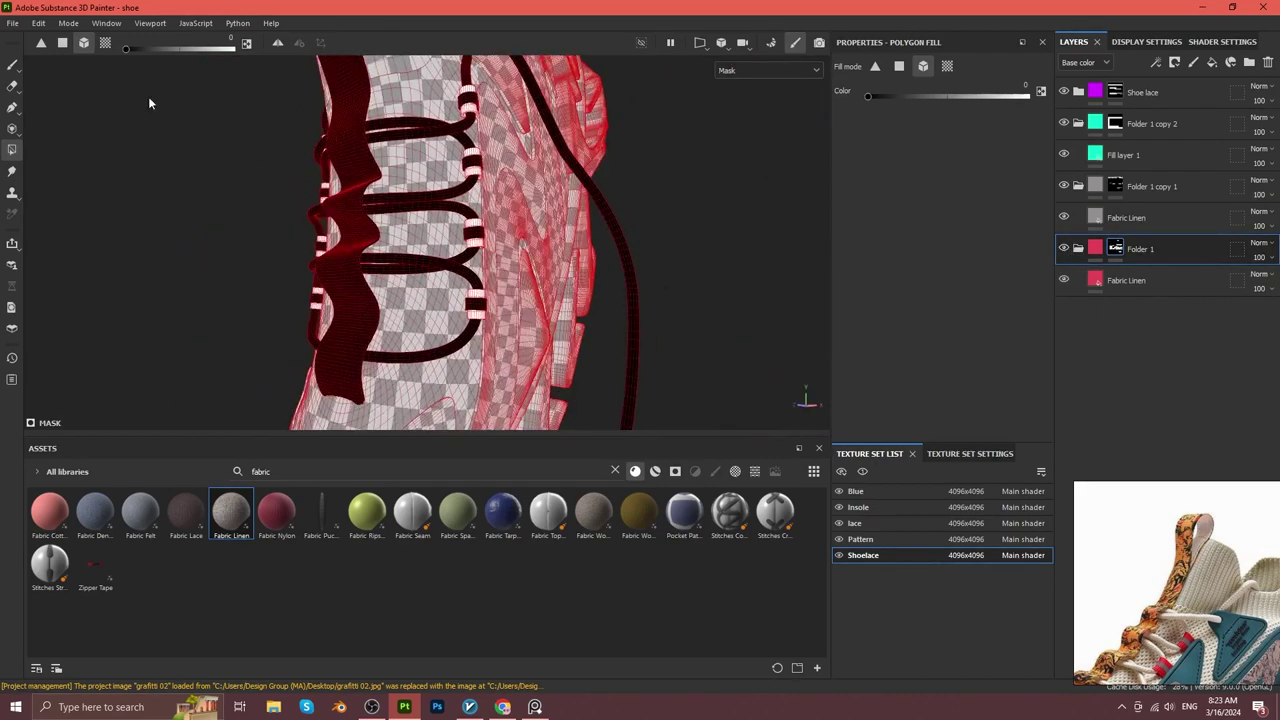
key(m)
click(1078, 248)
alt+drag(420, 240, 541, 258)
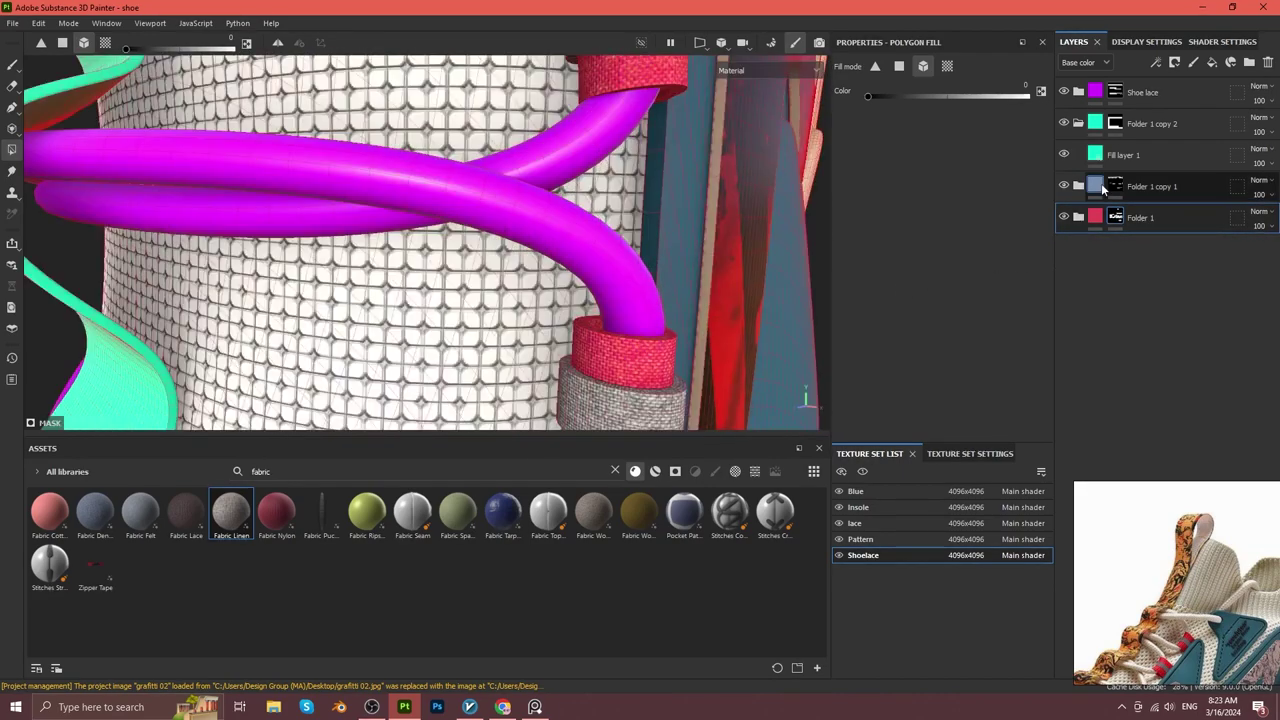
Clear the asset filter and apply Fabric Medieval Flower to Fill layer 1's base colour.
click(1123, 155)
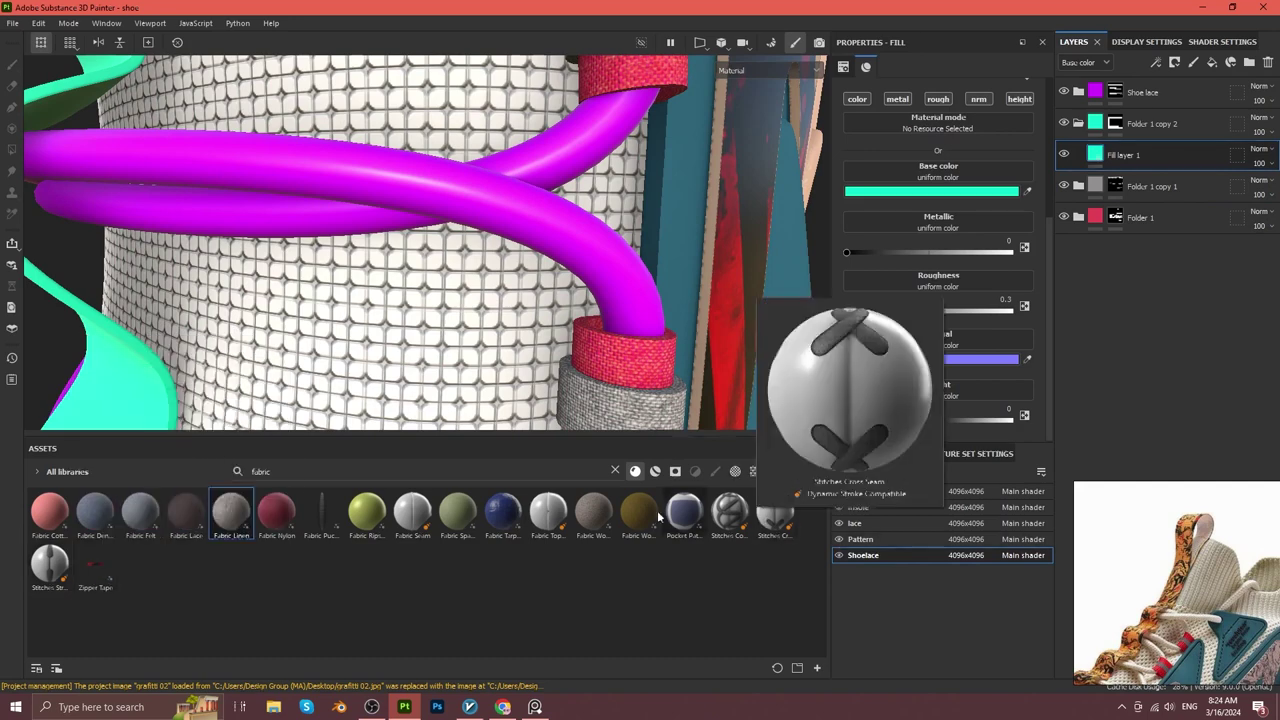
click(598, 517)
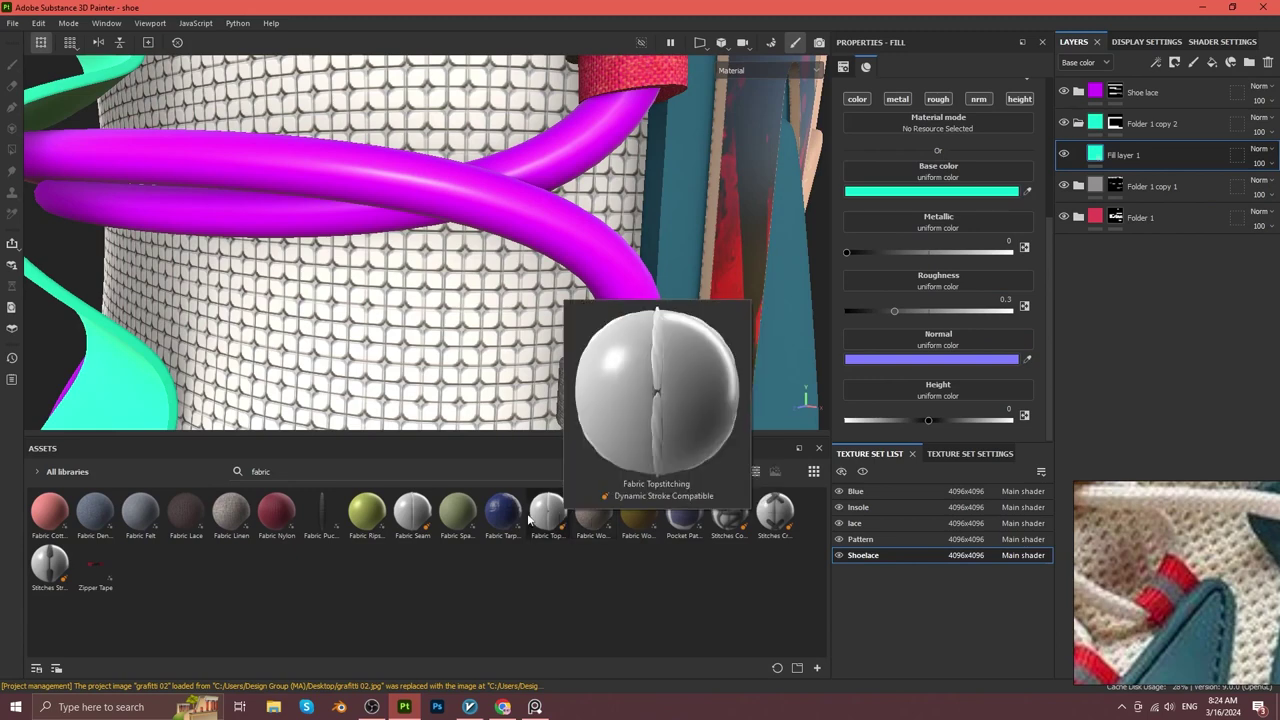
mouse_move(322, 513)
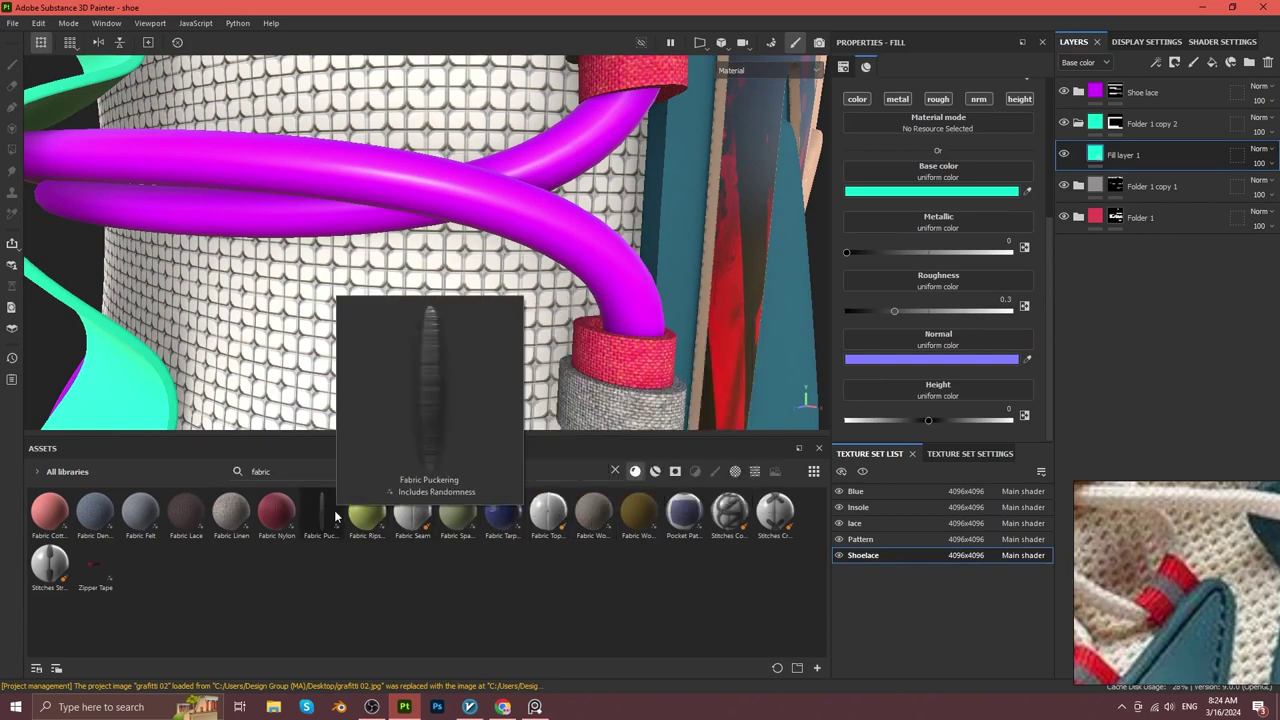
click(656, 472)
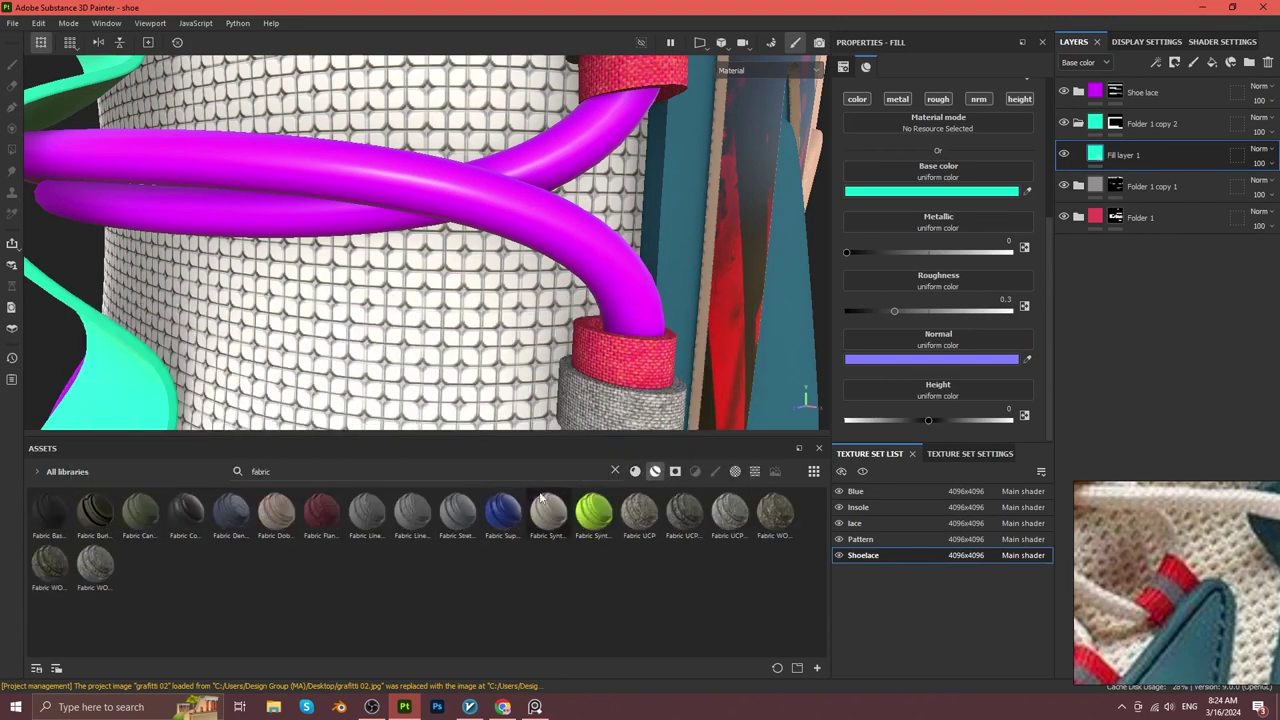
click(655, 471)
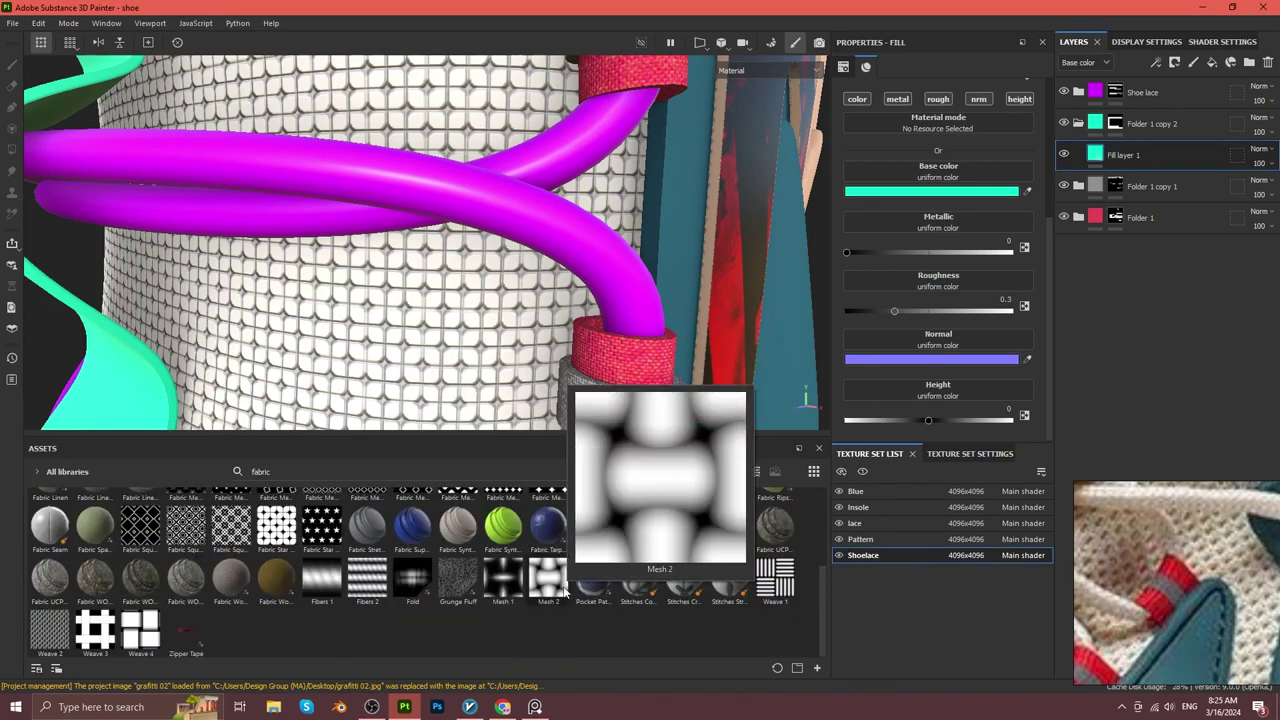
drag(463, 625, 1053, 213)
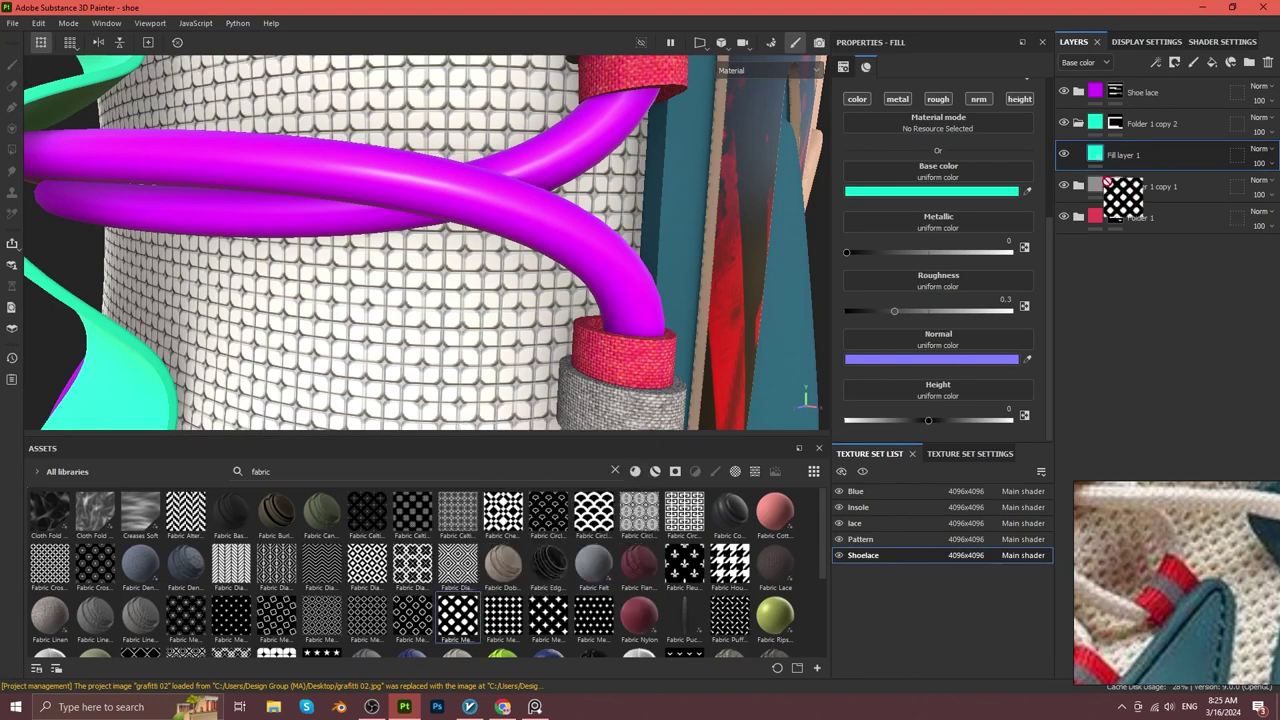
drag(974, 196, 974, 198)
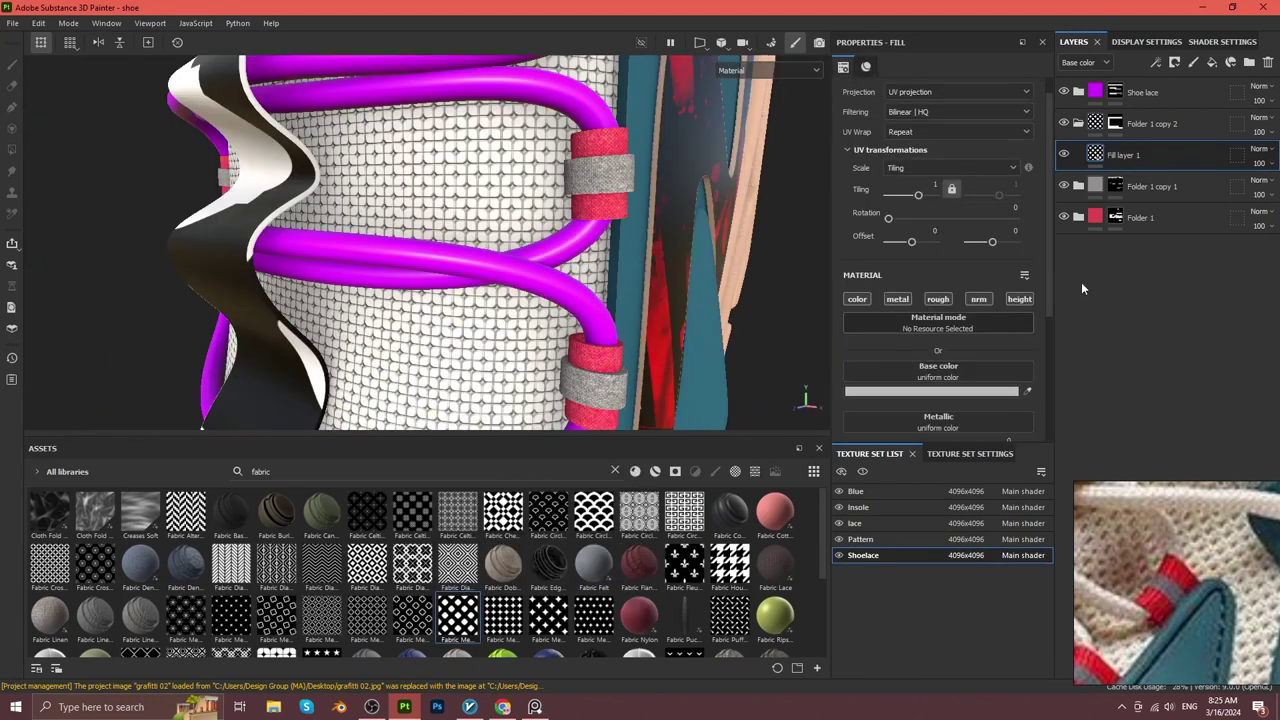
click(1098, 126)
drag(855, 390, 857, 391)
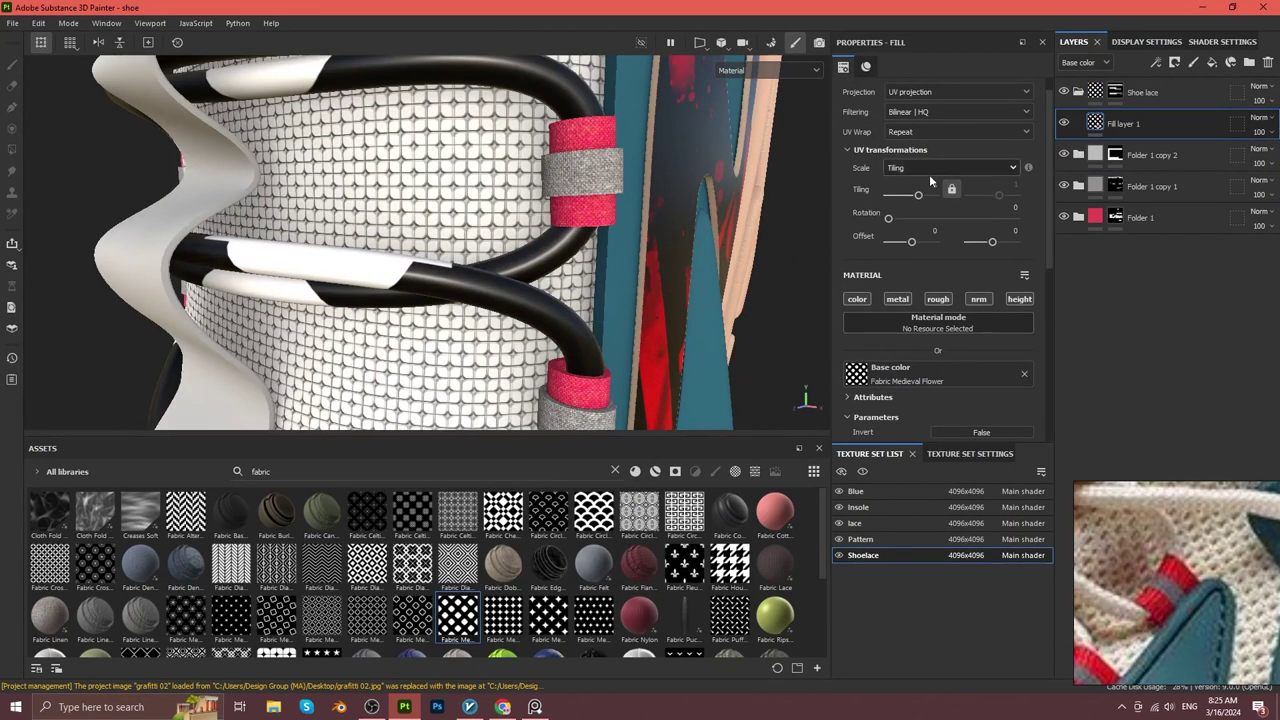
Set the pattern tiling to 50, then remove it from the base colour slot.
mouse_move(577, 203)
alt+mouse_down()
mouse_move(535, 296)
mouse_move(600, 260)
alt+mouse_up()
scroll(940, 300, down, 1)
click(1024, 334)
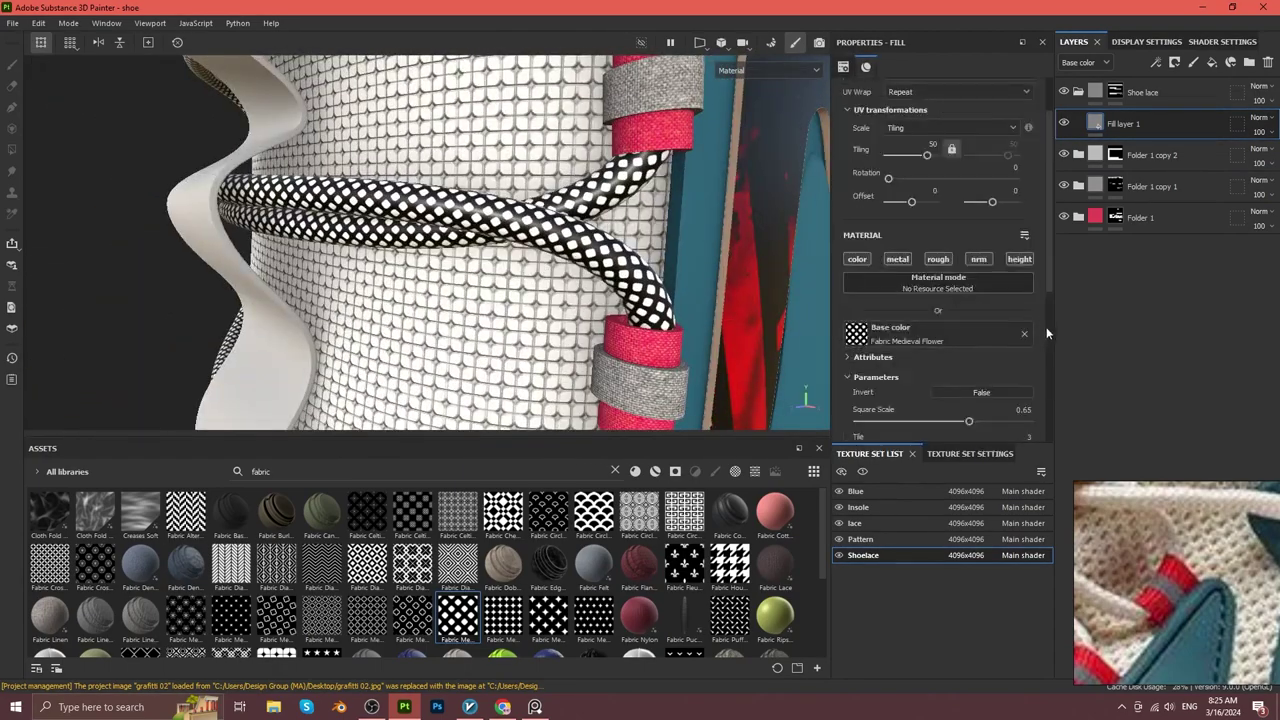
right_click(1102, 124)
Add a fill-effect mask to Fill layer 1 and set the Fabric Medieval Flower tiling to 50.
click(1120, 30)
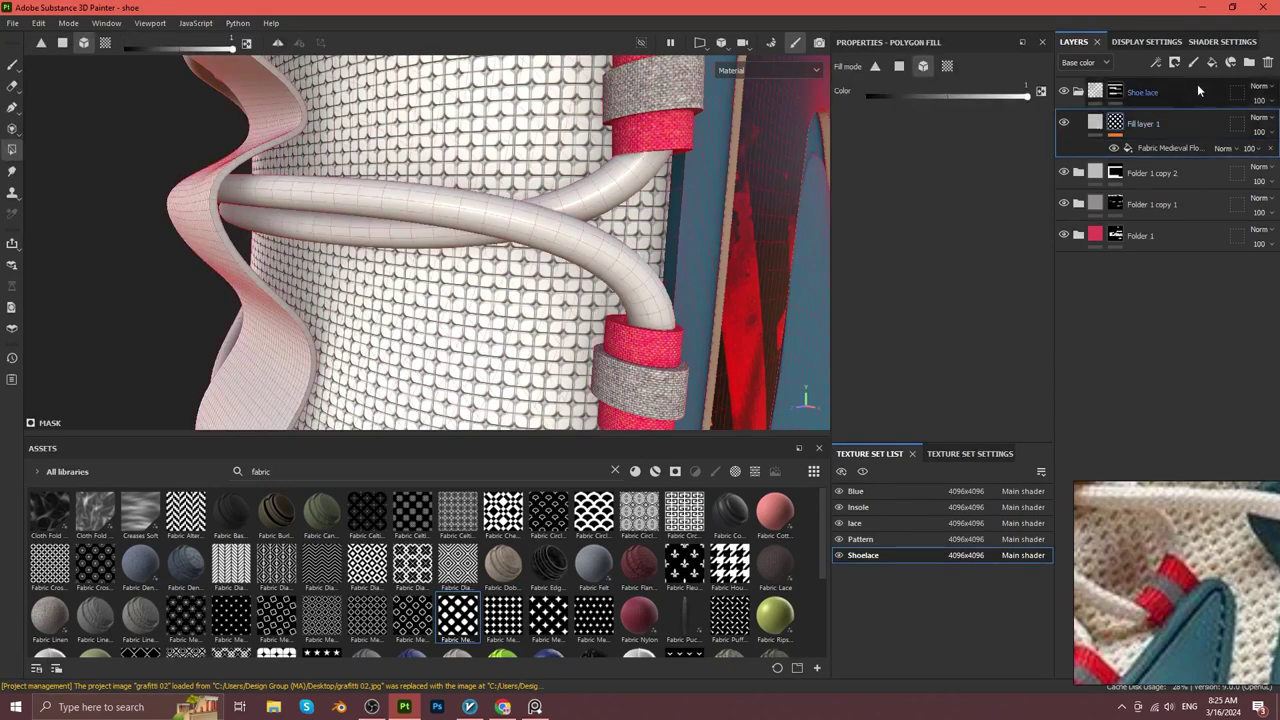
click(1211, 62)
click(885, 318)
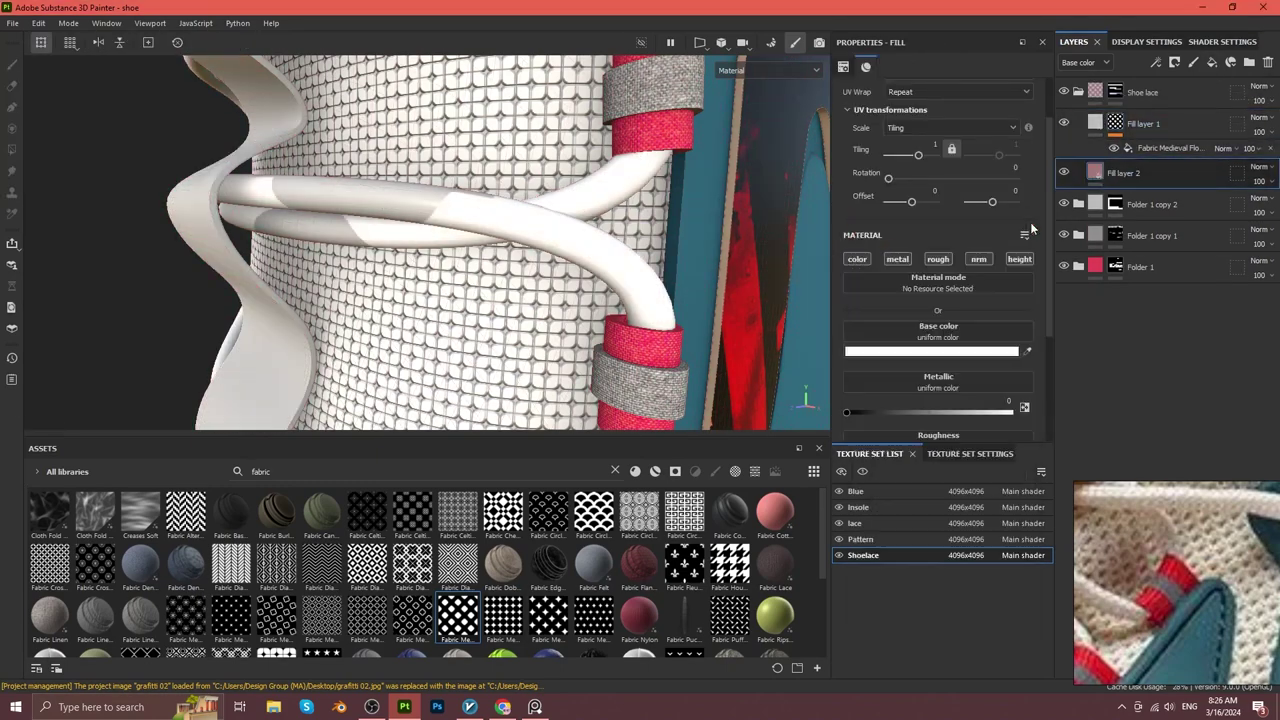
click(1115, 123)
click(1160, 148)
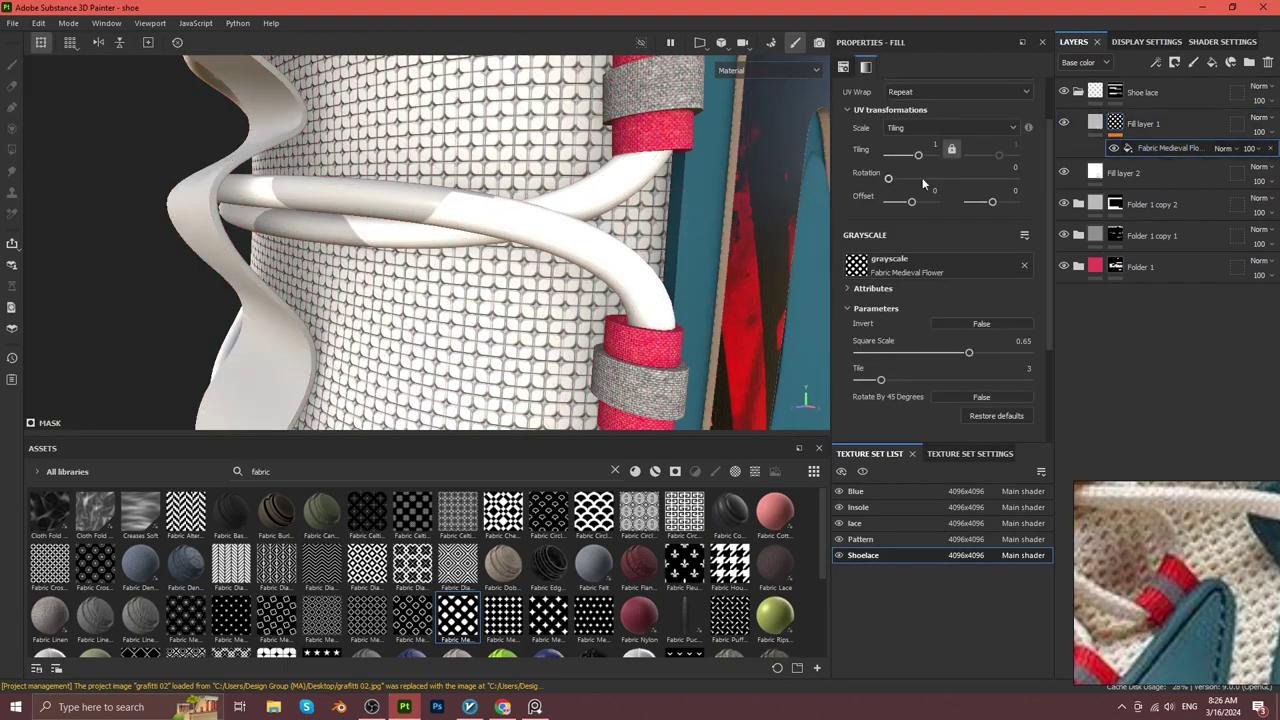
text(50)
key(Return)
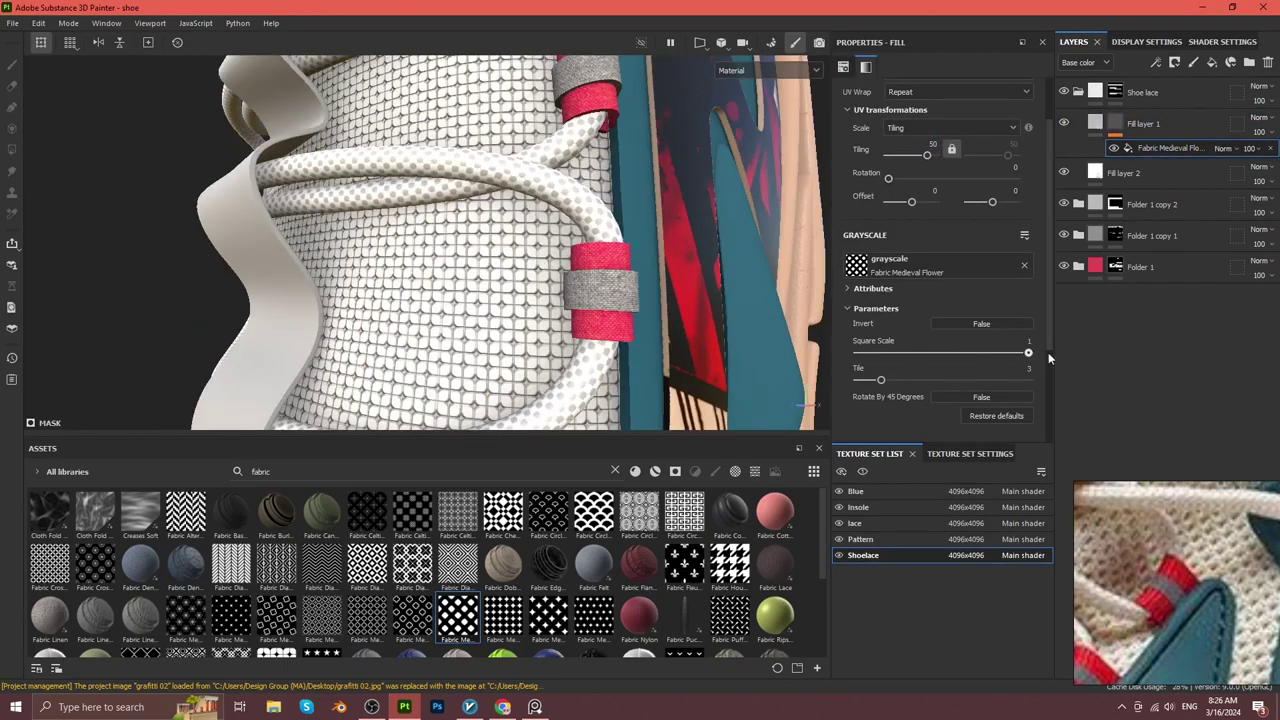
Set Tile to 4, Square Scale to about 0.62, and Rotate By 45 Degrees to True.
drag(880, 380, 903, 380)
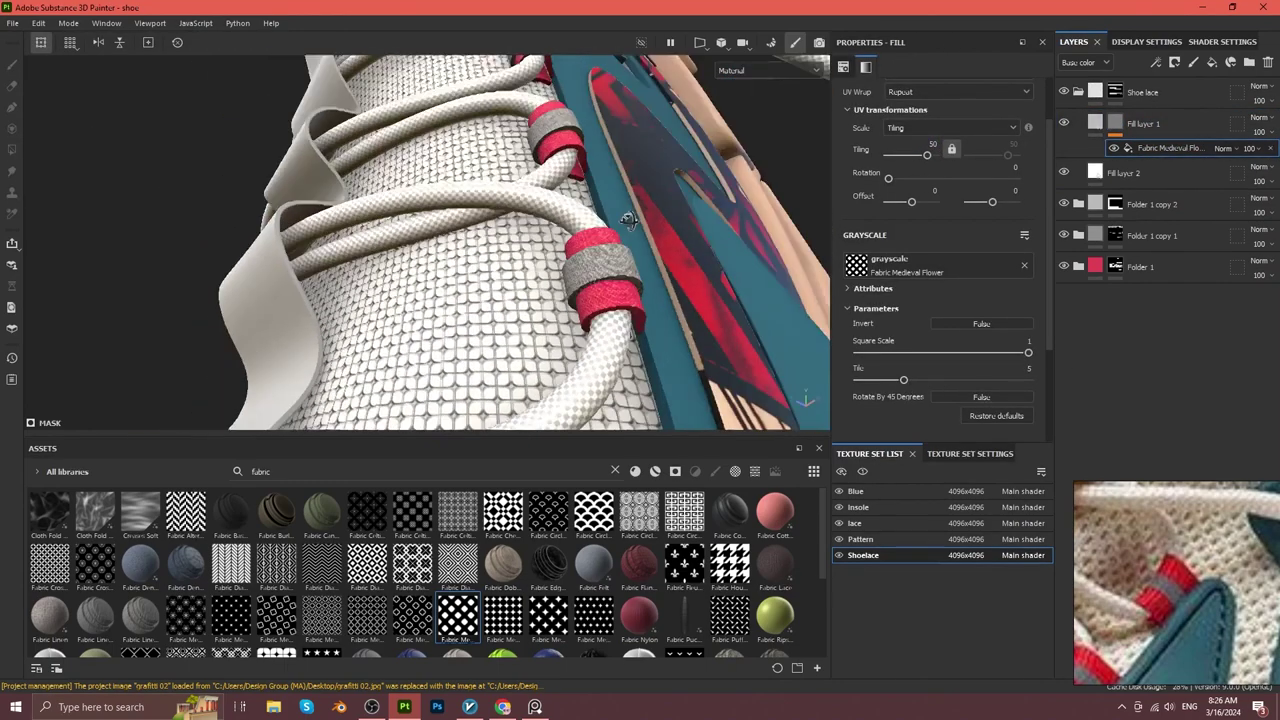
drag(858, 352, 969, 352)
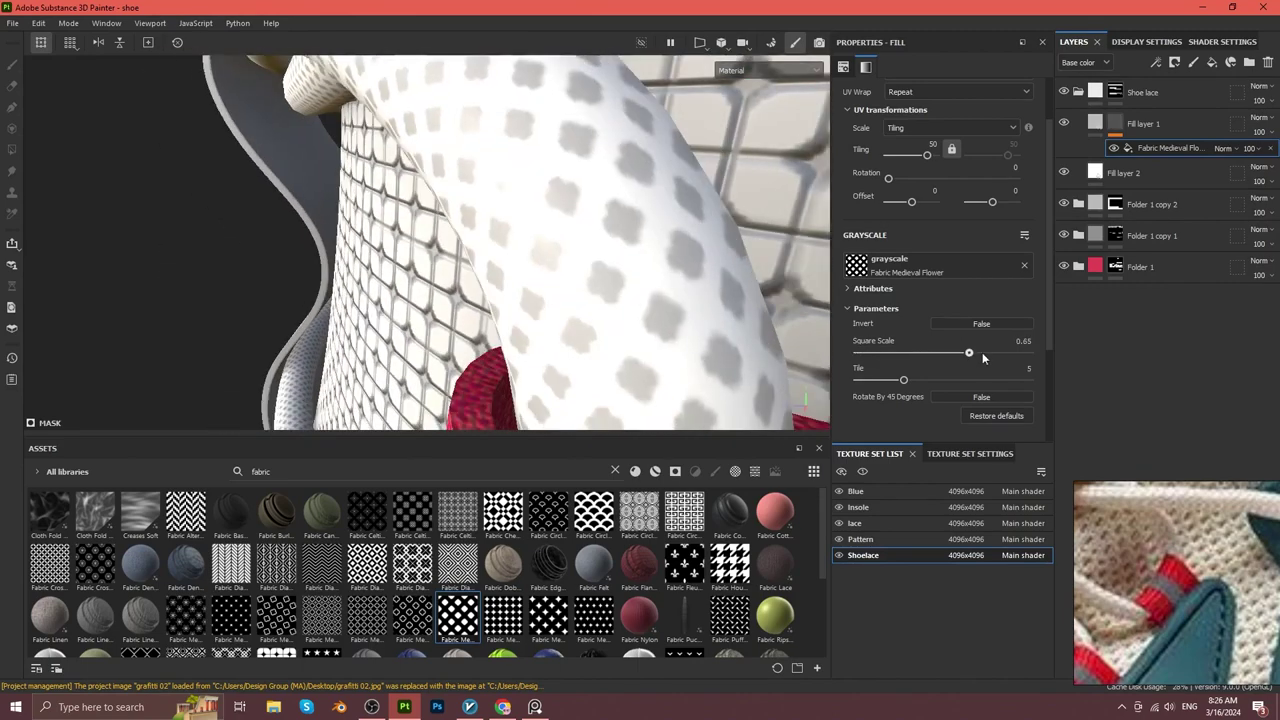
scroll(874, 313, down, 2)
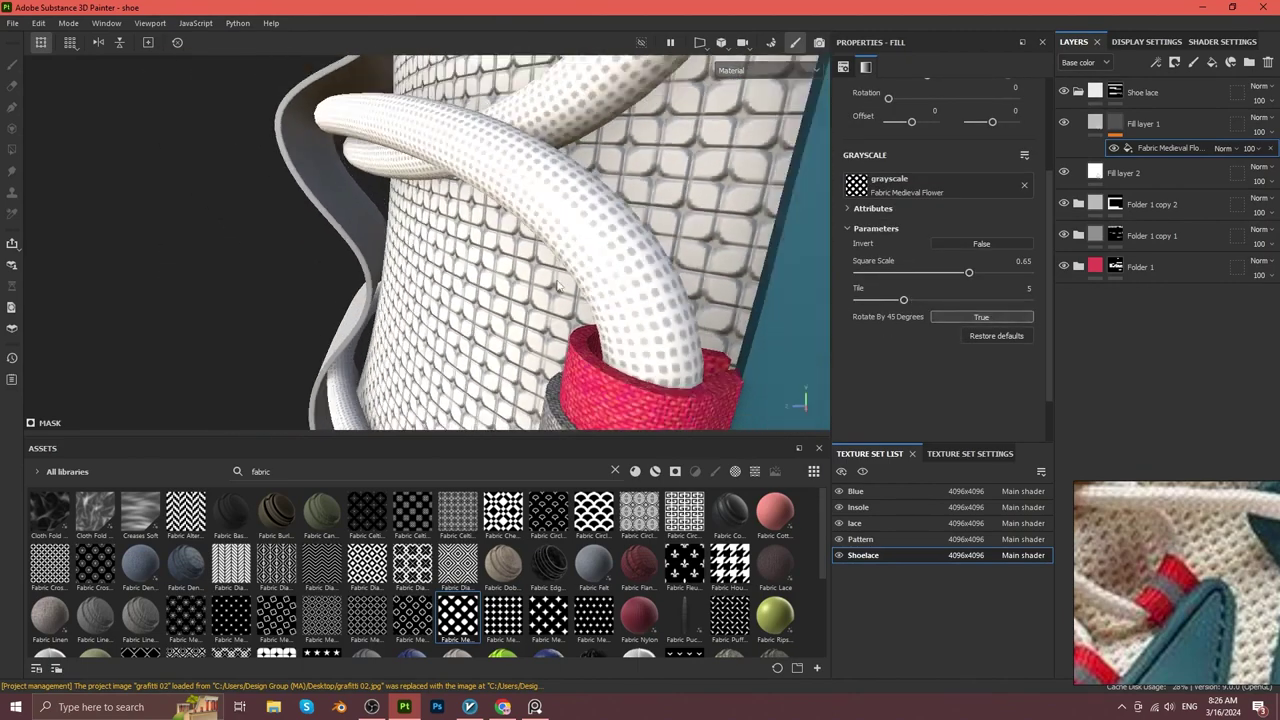
click(956, 316)
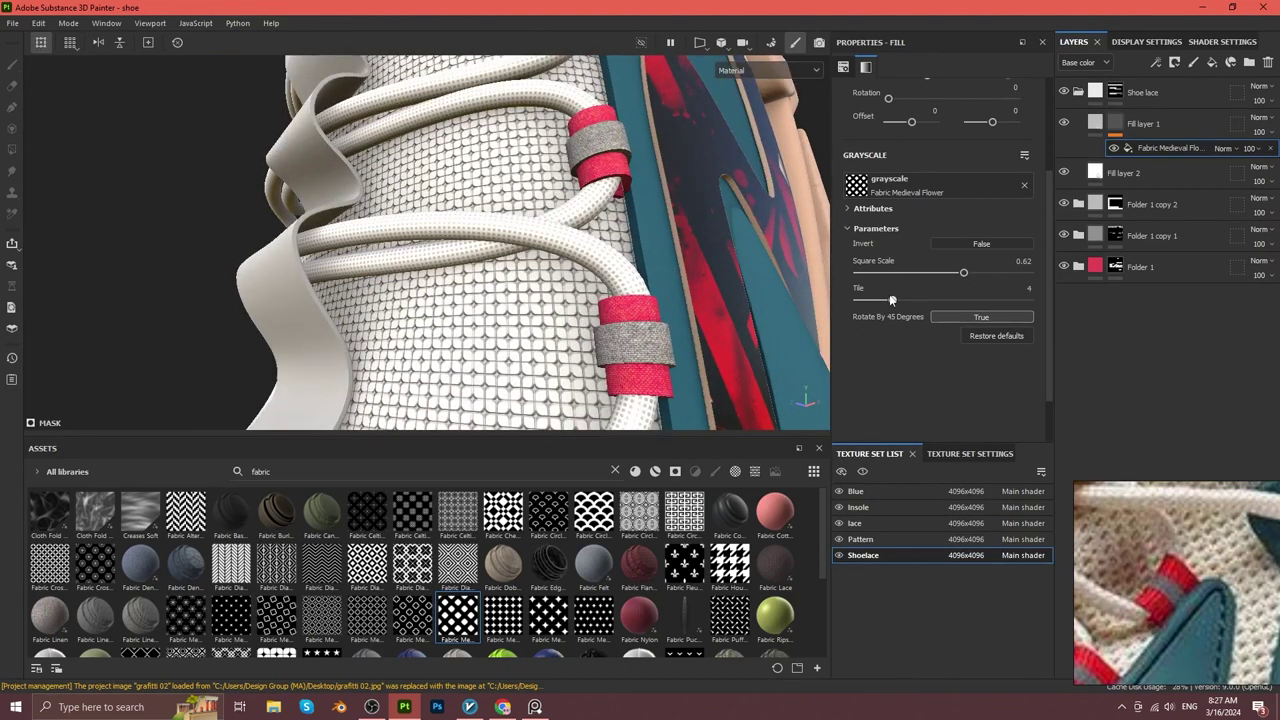
click(1120, 123)
click(846, 323)
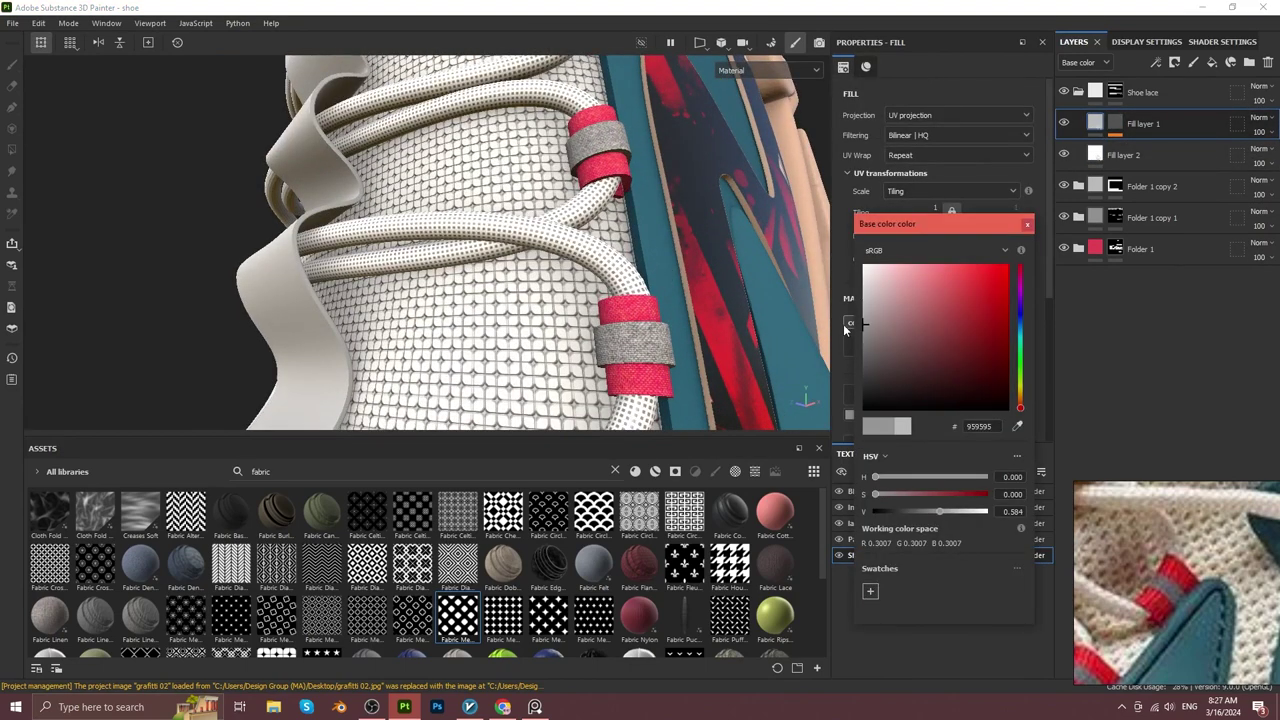
Lower the fill's height slightly and expand Folder 1 copy 2 to reach its Fill layer 1.
scroll(905, 335, down, 4)
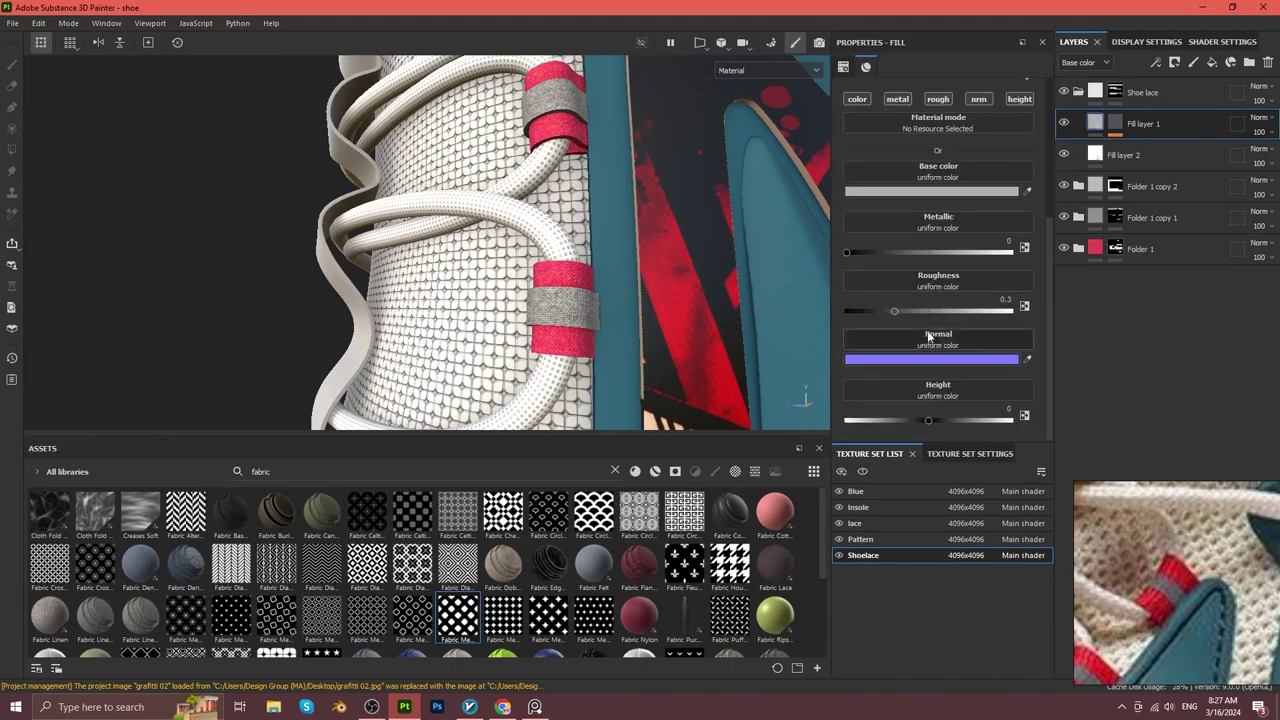
mouse_move(588, 250)
alt+mouse_down()
mouse_move(651, 213)
mouse_move(986, 282)
alt+mouse_up()
click(1077, 92)
click(1078, 123)
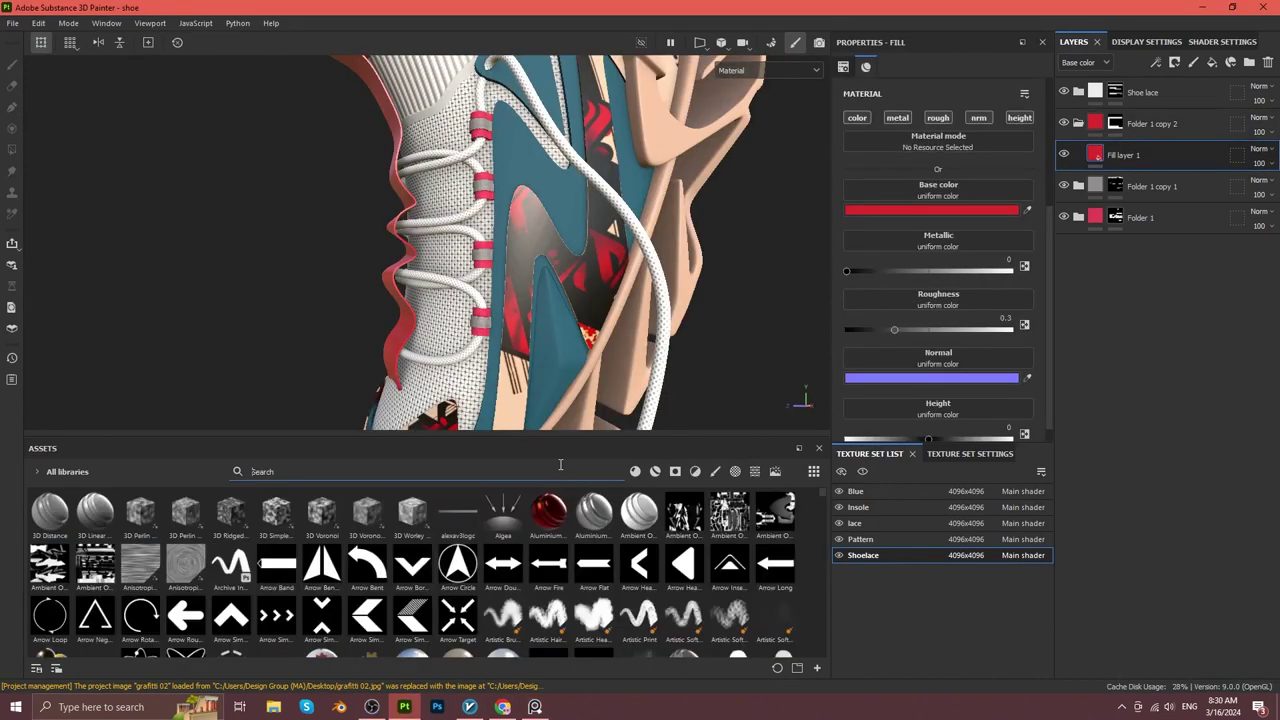
key(alt+Tab)
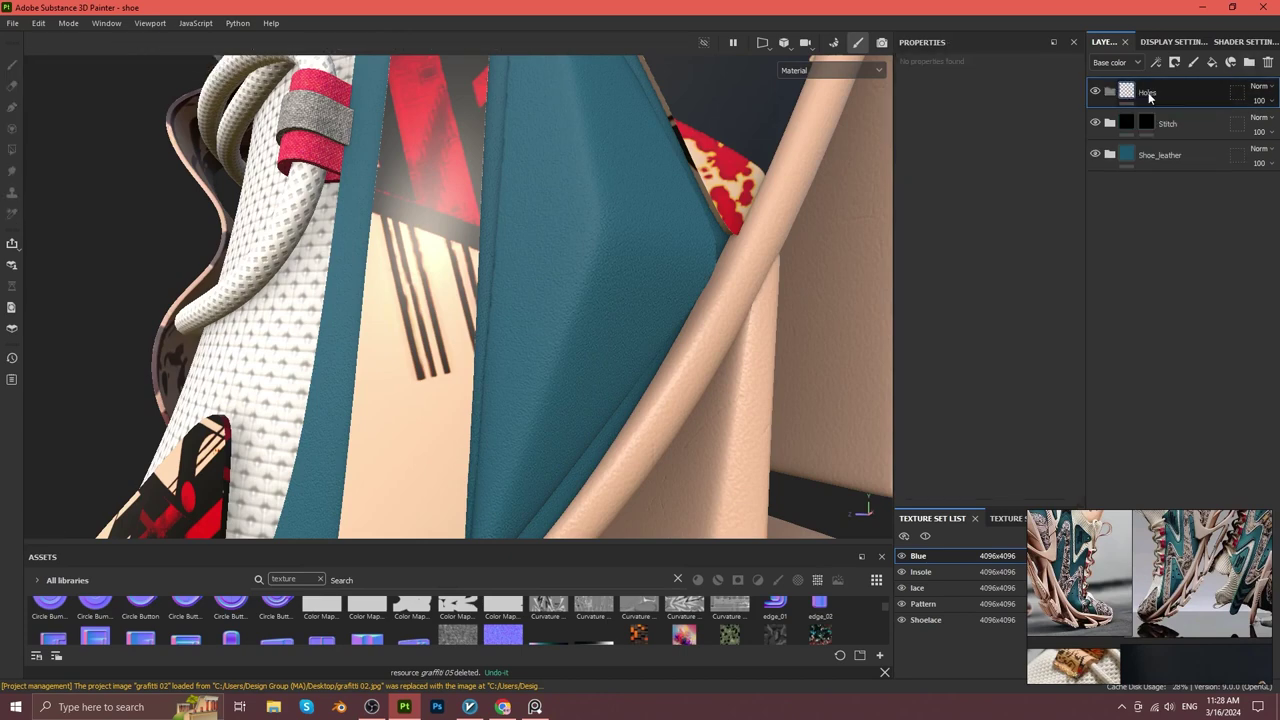
Give the Holes folder a black mask and add a fill using only colour and height.
click(1149, 95)
right_click(1142, 96)
click(1151, 558)
click(1211, 62)
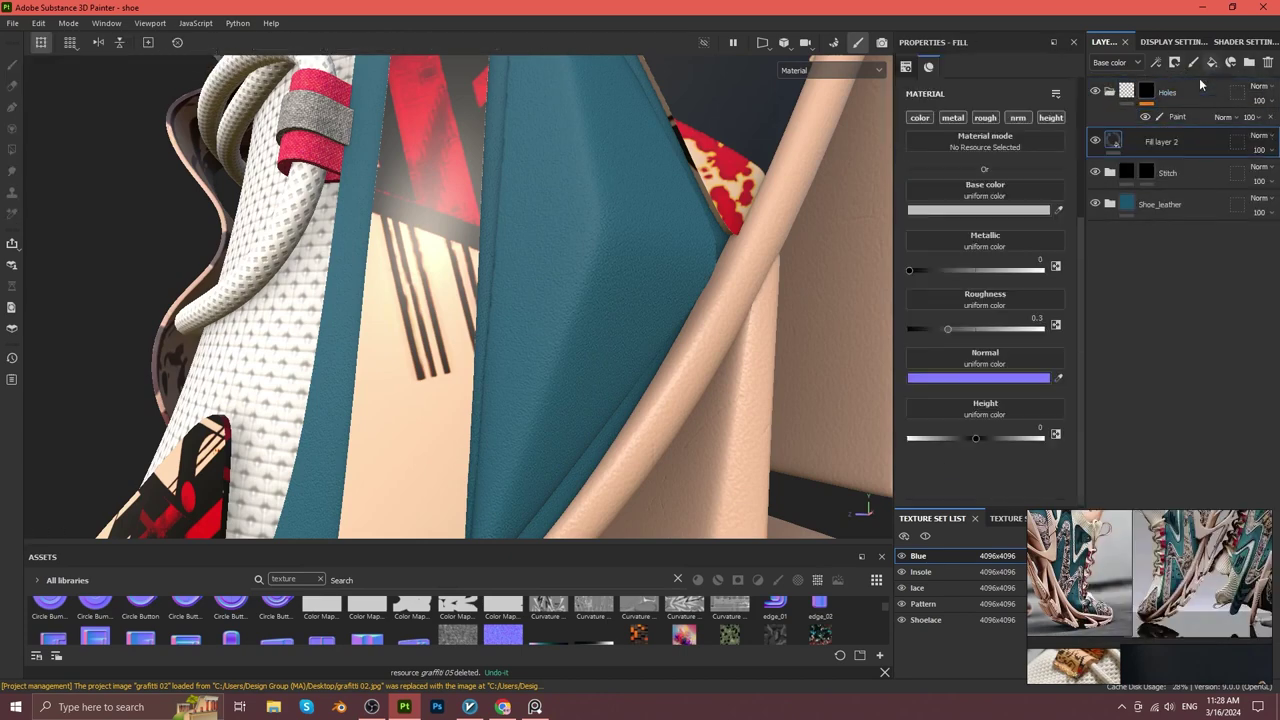
click(979, 210)
click(1017, 117)
click(985, 117)
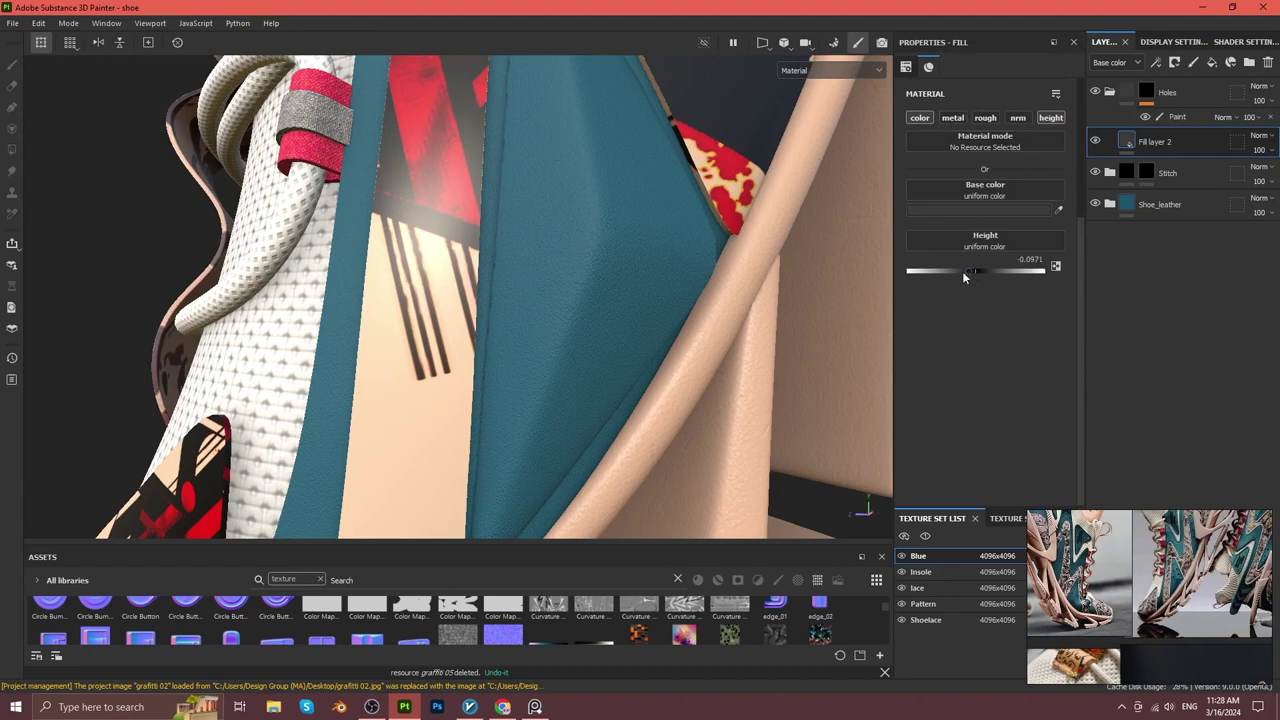
Set the fill height negative and paint round holes onto the teal side panel.
key(1)
mouse_move(571, 340)
alt+mouse_down()
mouse_move(610, 385)
mouse_move(589, 366)
alt+mouse_up()
ctrl+right_drag(589, 366, 560, 331)
alt+middle_drag(560, 331, 570, 390)
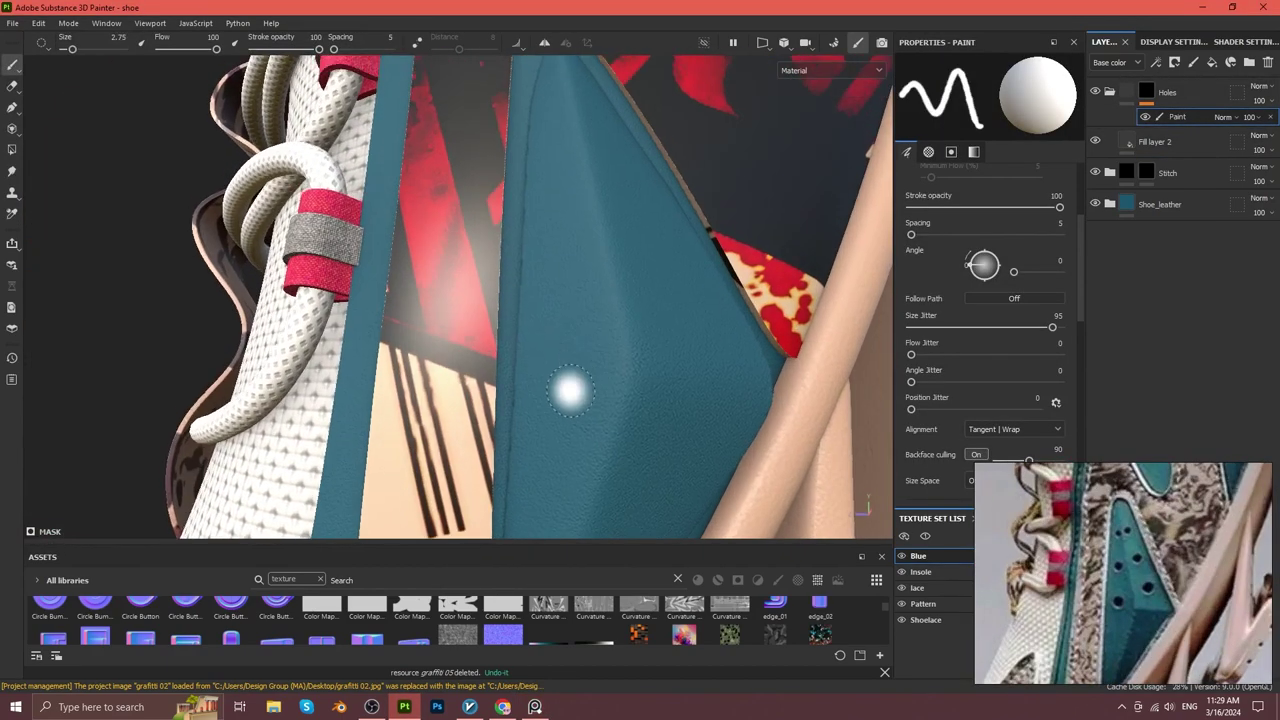
alt+drag(570, 390, 890, 365)
scroll(947, 360, up, 1)
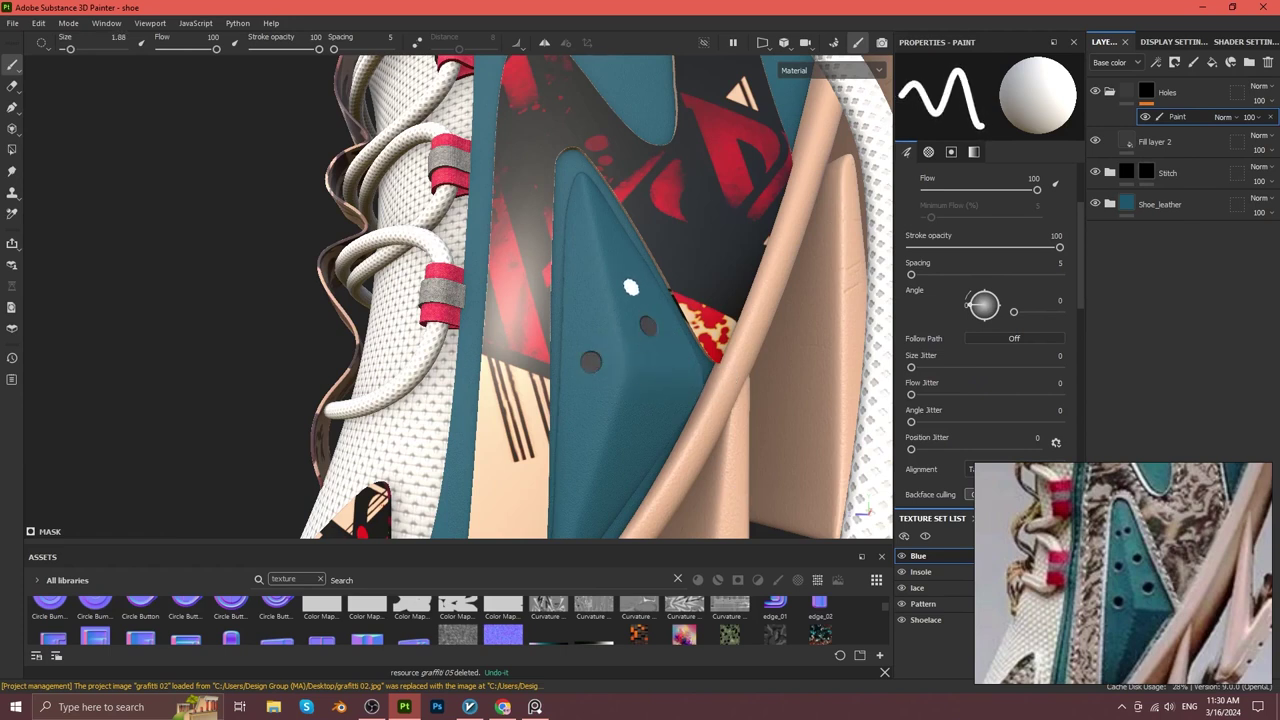
ctrl+right_drag(607, 303, 629, 295)
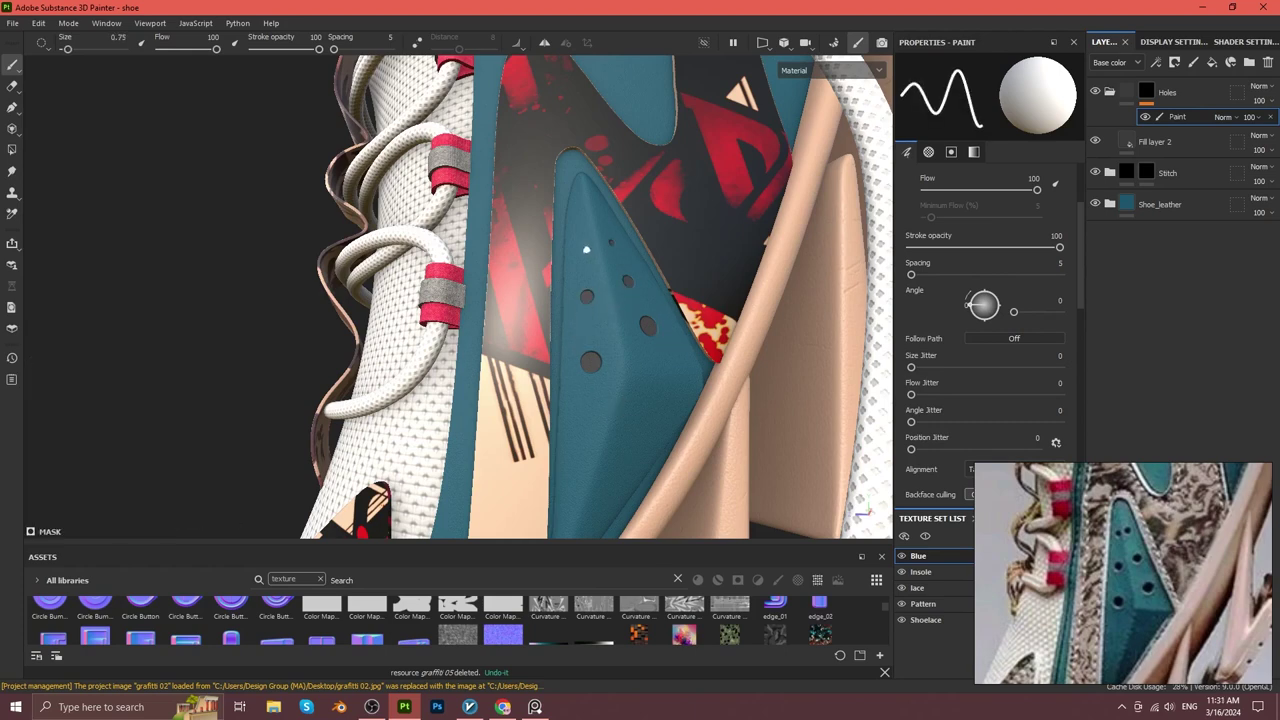
scroll(586, 249, down, 5)
scroll(580, 300, up, 2)
scroll(577, 344, up, 3)
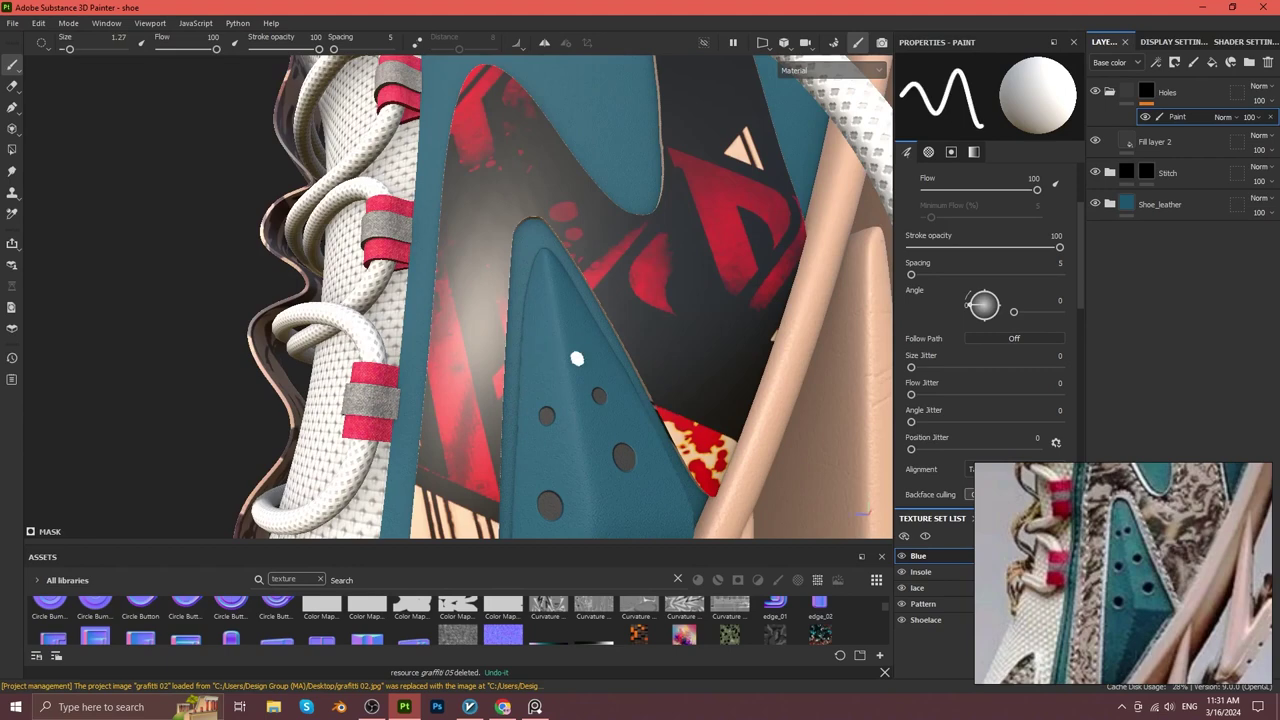
scroll(541, 345, down, 5)
scroll(584, 387, up, 5)
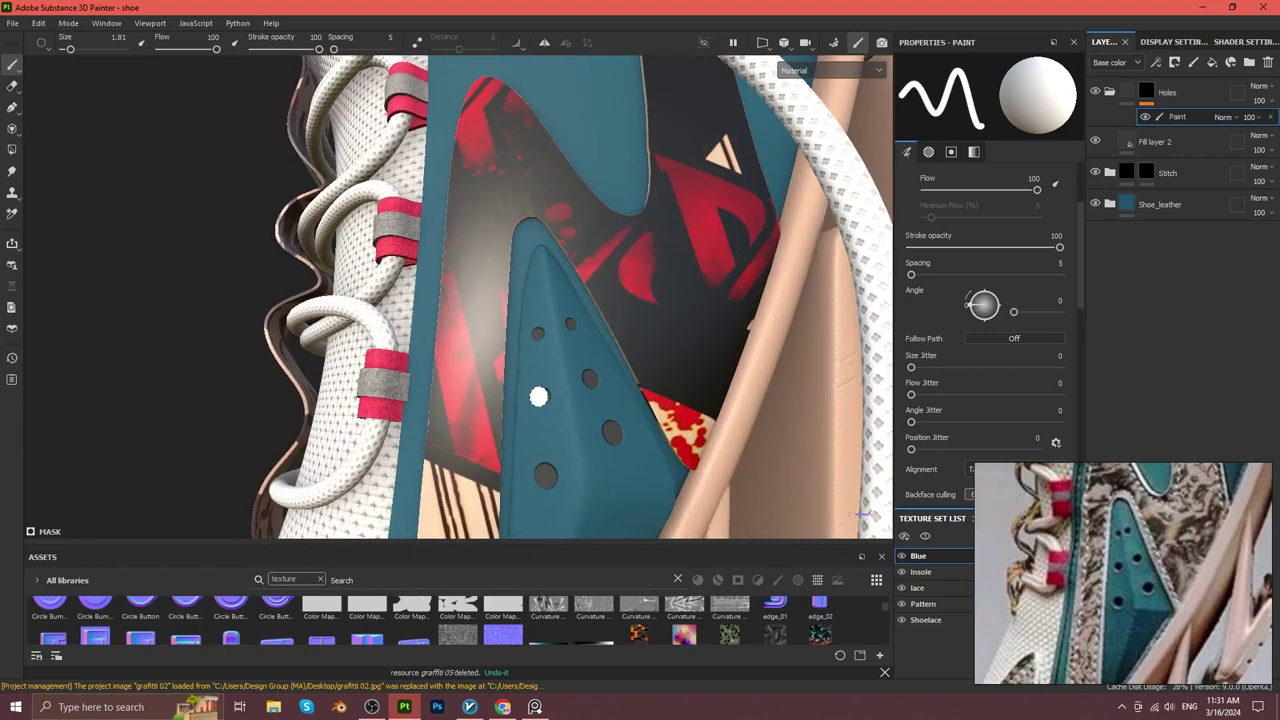
Paint more rows of holes on the teal panel from a new angle.
alt+drag(576, 503, 663, 421)
scroll(602, 470, down, 5)
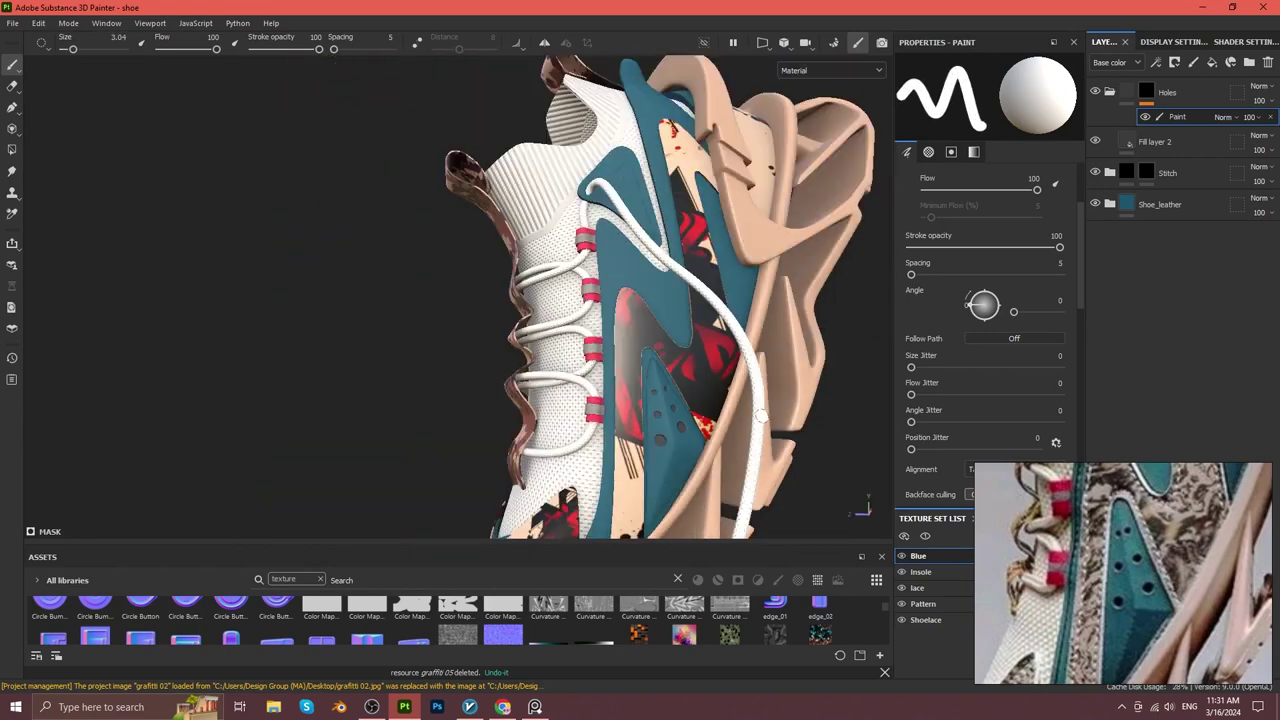
mouse_move(634, 366)
alt+mouse_down()
mouse_move(675, 376)
mouse_move(558, 450)
alt+mouse_up()
scroll(675, 374, up, 3)
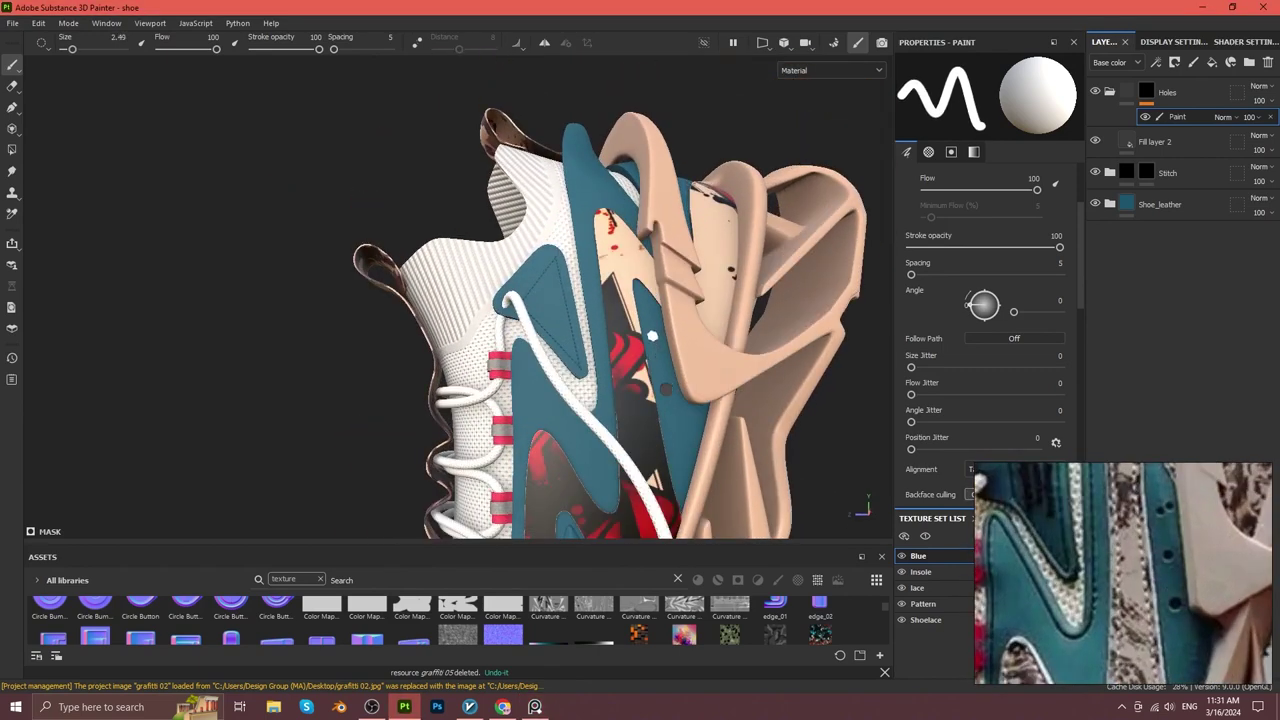
scroll(657, 338, up, 2)
scroll(700, 358, up, 2)
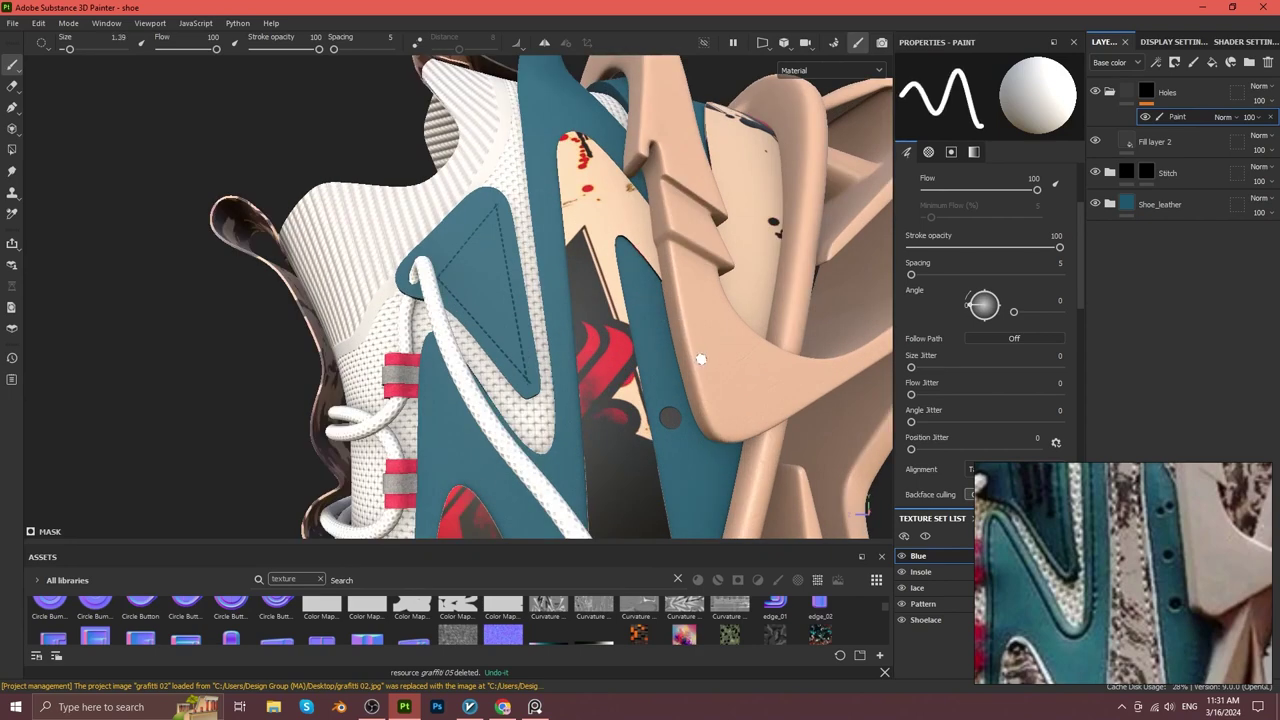
scroll(647, 308, down, 5)
scroll(647, 308, up, 2)
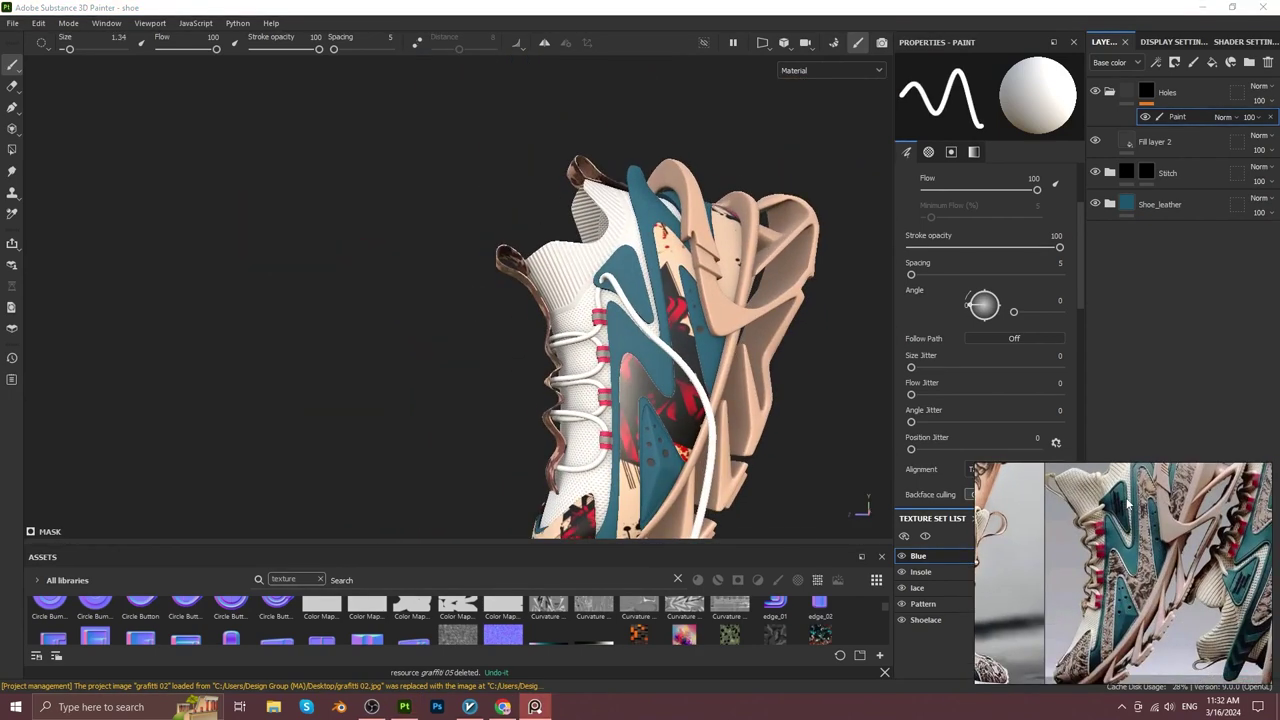
Paint holes on the teal panels on the shoe's other side.
alt+drag(700, 329, 590, 385)
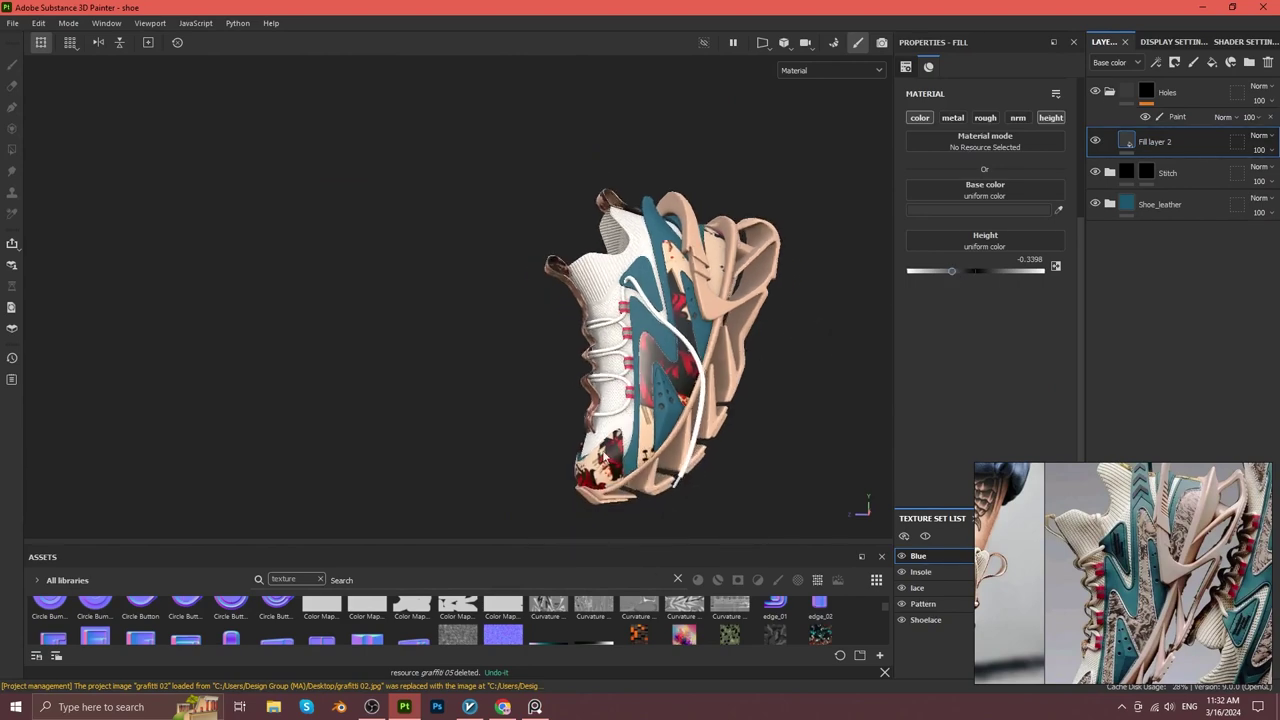
mouse_move(590, 385)
alt+mouse_down()
mouse_move(591, 408)
mouse_move(577, 317)
mouse_move(565, 354)
alt+mouse_up()
key(1)
scroll(595, 369, up, 3)
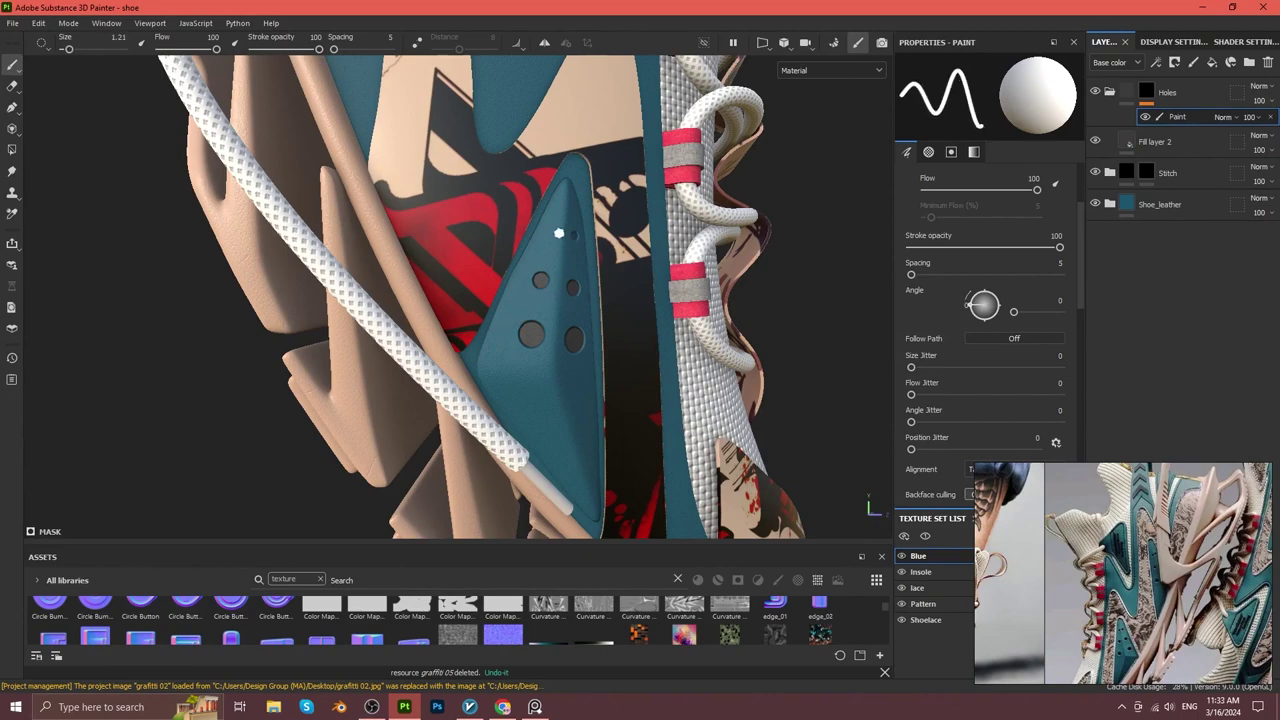
scroll(559, 235, down, 5)
alt+drag(559, 235, 580, 389)
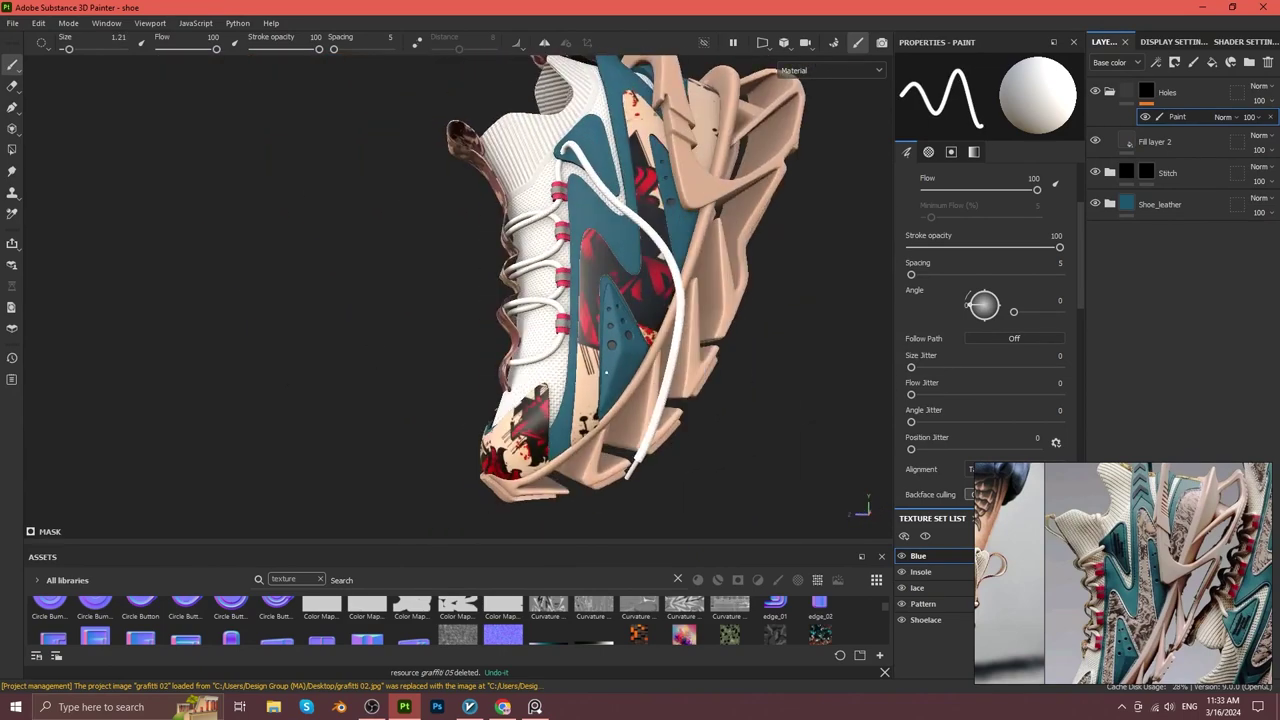
alt+drag(580, 389, 700, 390)
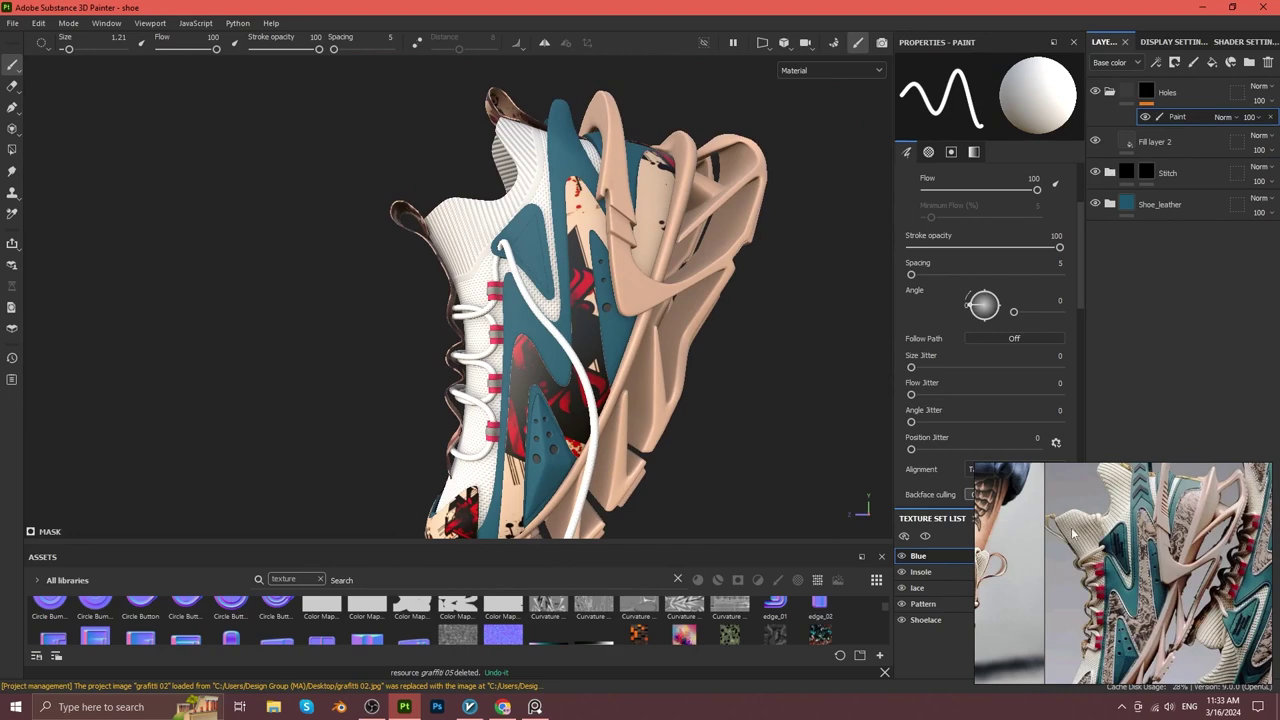
click(1196, 180)
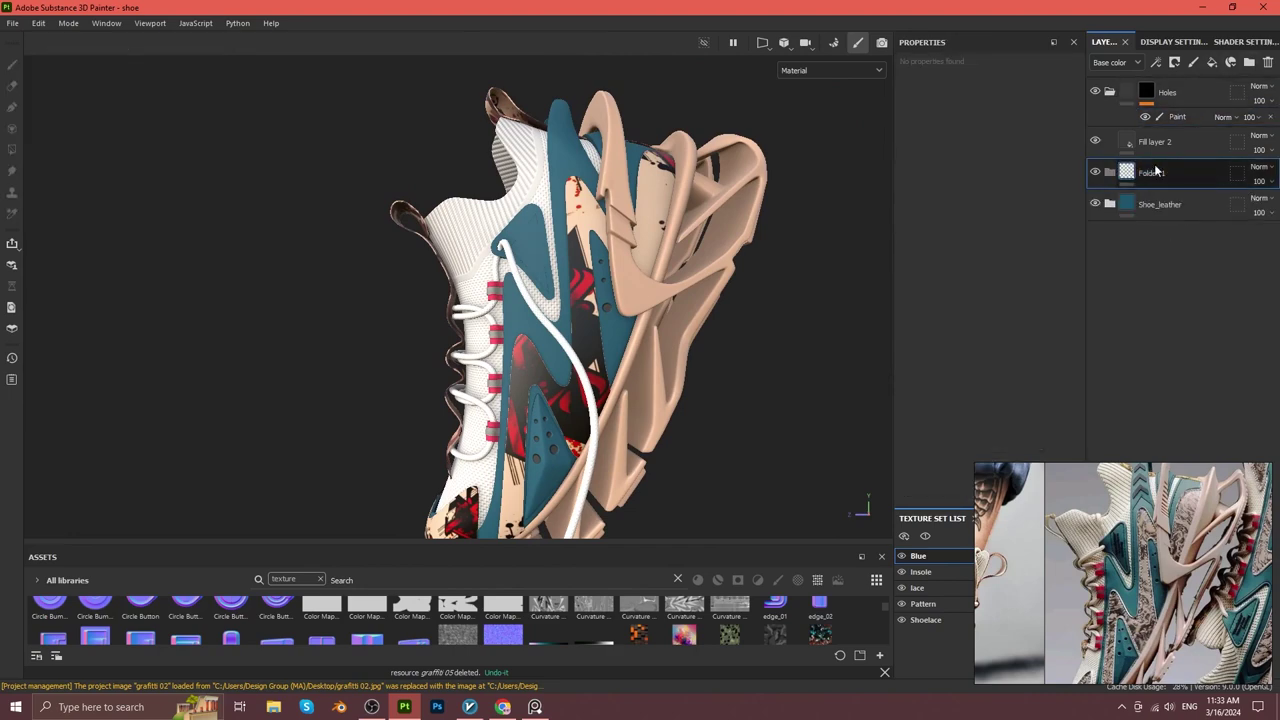
Give the Stich folder a black mask and add a fill layer named color.
click(1146, 173)
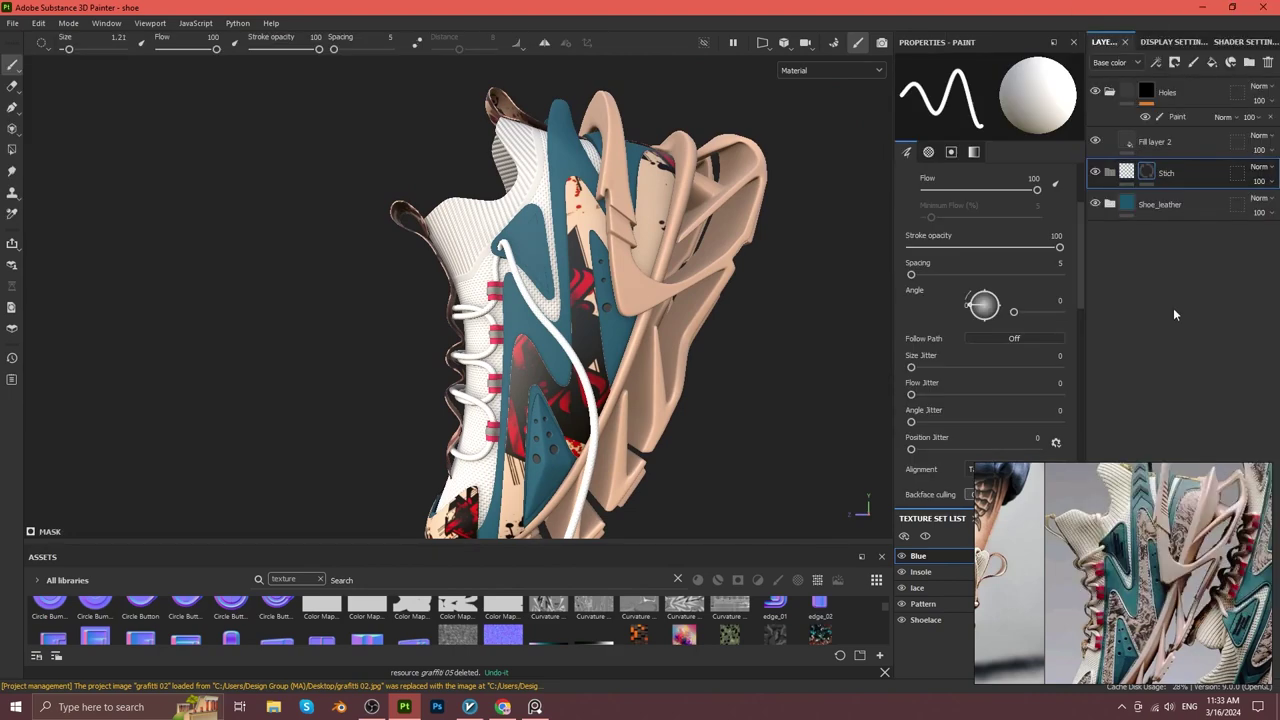
click(1212, 62)
double_click(1160, 205)
click(978, 209)
Add a fill effect to the Stich folder's mask.
right_click(1146, 173)
click(1138, 618)
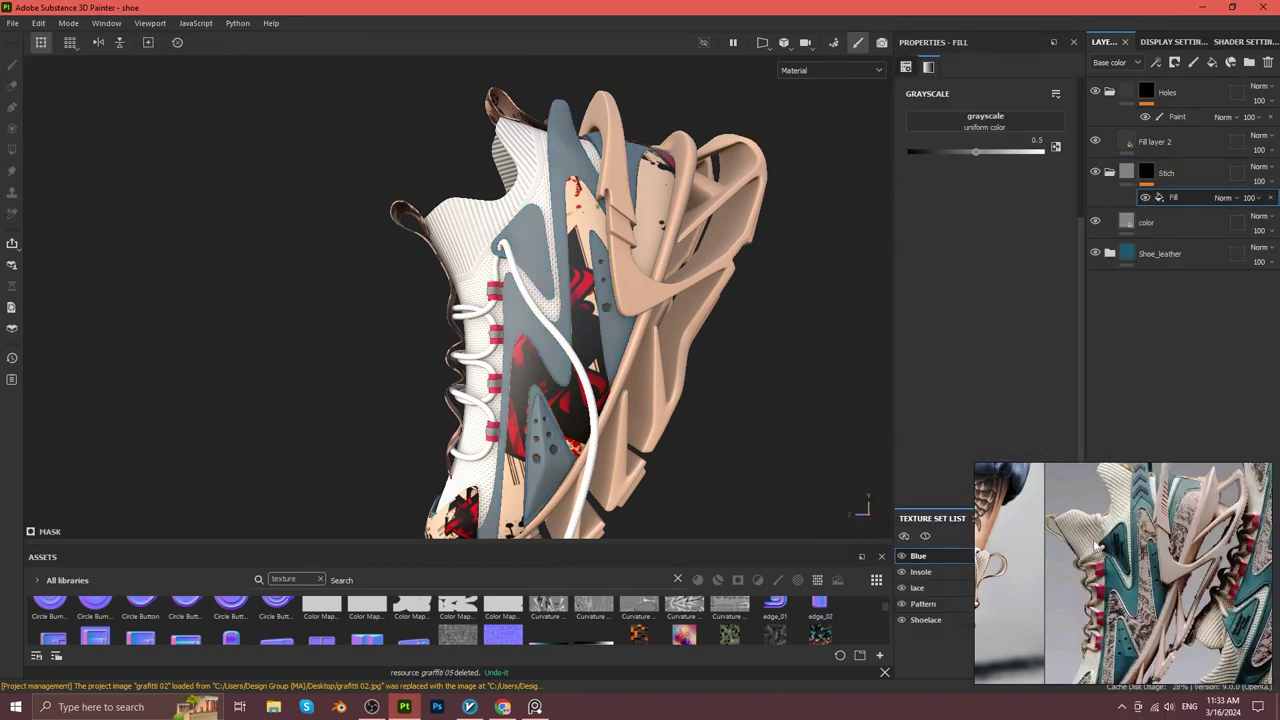
key(ctrl+z)
drag(677, 543, 677, 465)
scroll(495, 288, up, 3)
right_click(1129, 210)
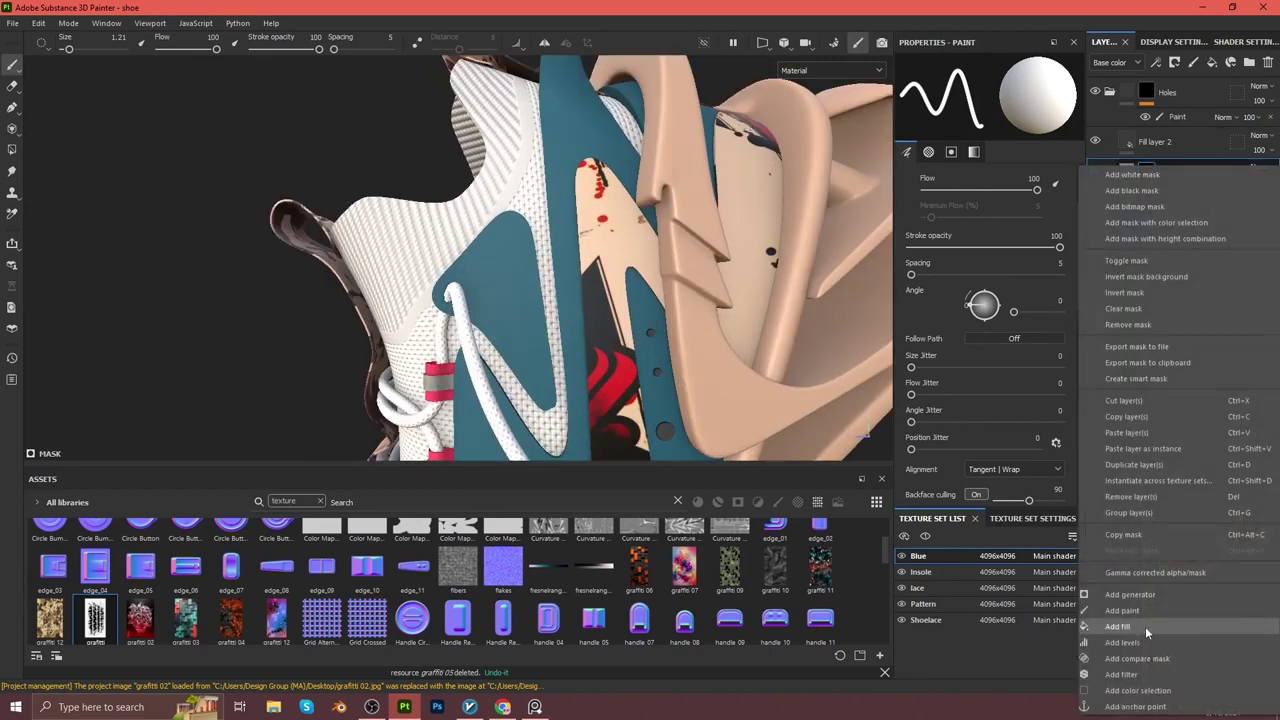
click(1145, 626)
Search Assets for 'stich' and add a paint layer to the Stich mask for stitch paths.
double_click(283, 501)
text(stich)
key(ctrl+z)
key(ctrl+y)
click(990, 120)
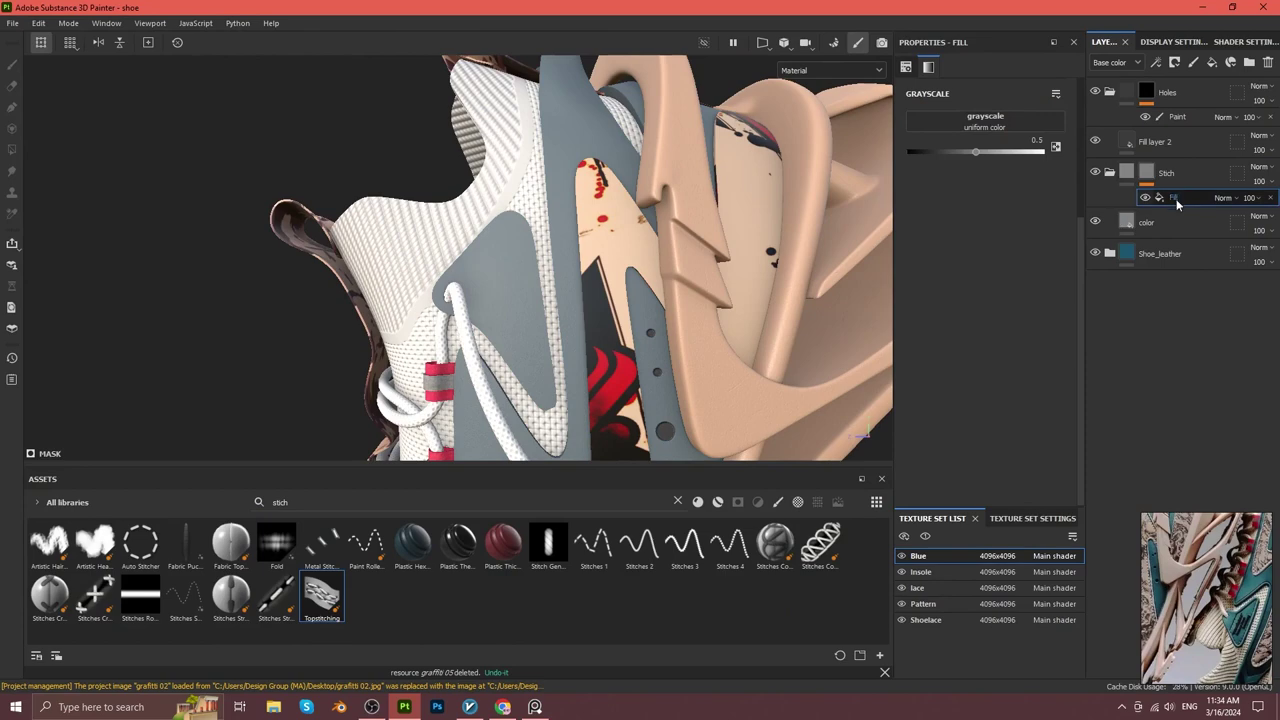
right_click(1177, 204)
click(1140, 612)
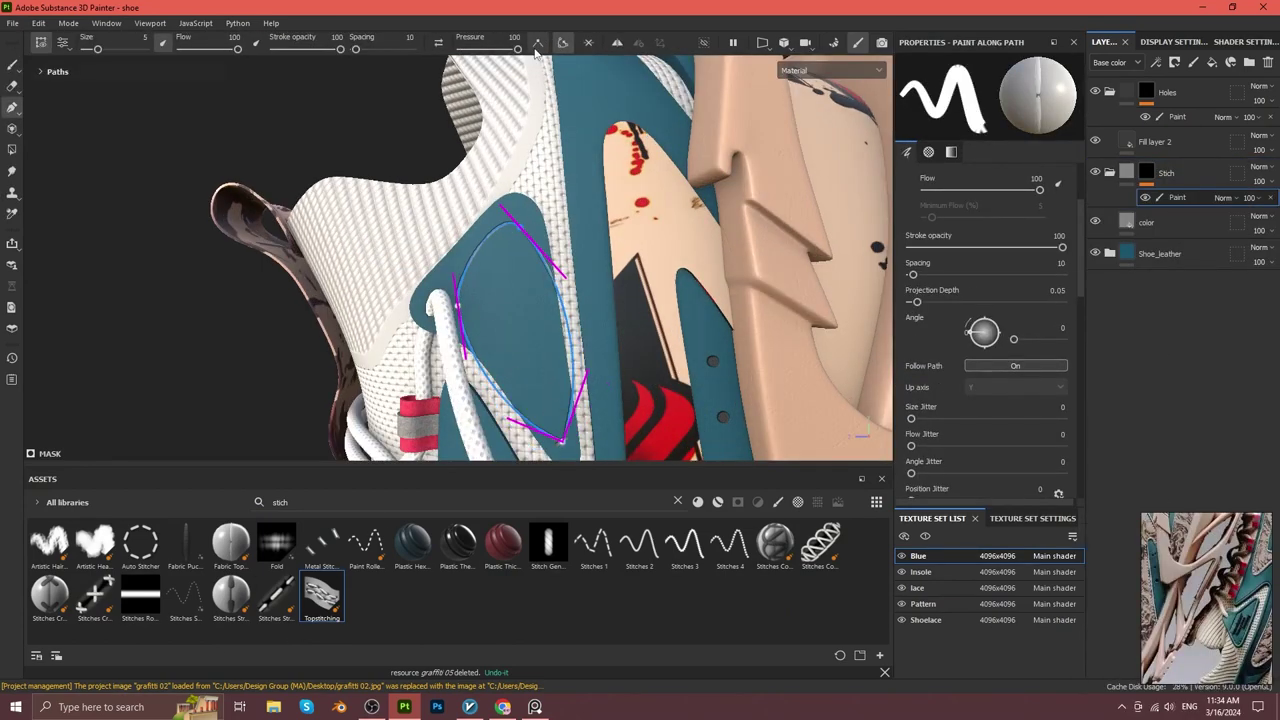
Add size jitter to the path stitches and set the stitch thread colour to white.
scroll(489, 312, up, 5)
scroll(1002, 359, down, 8)
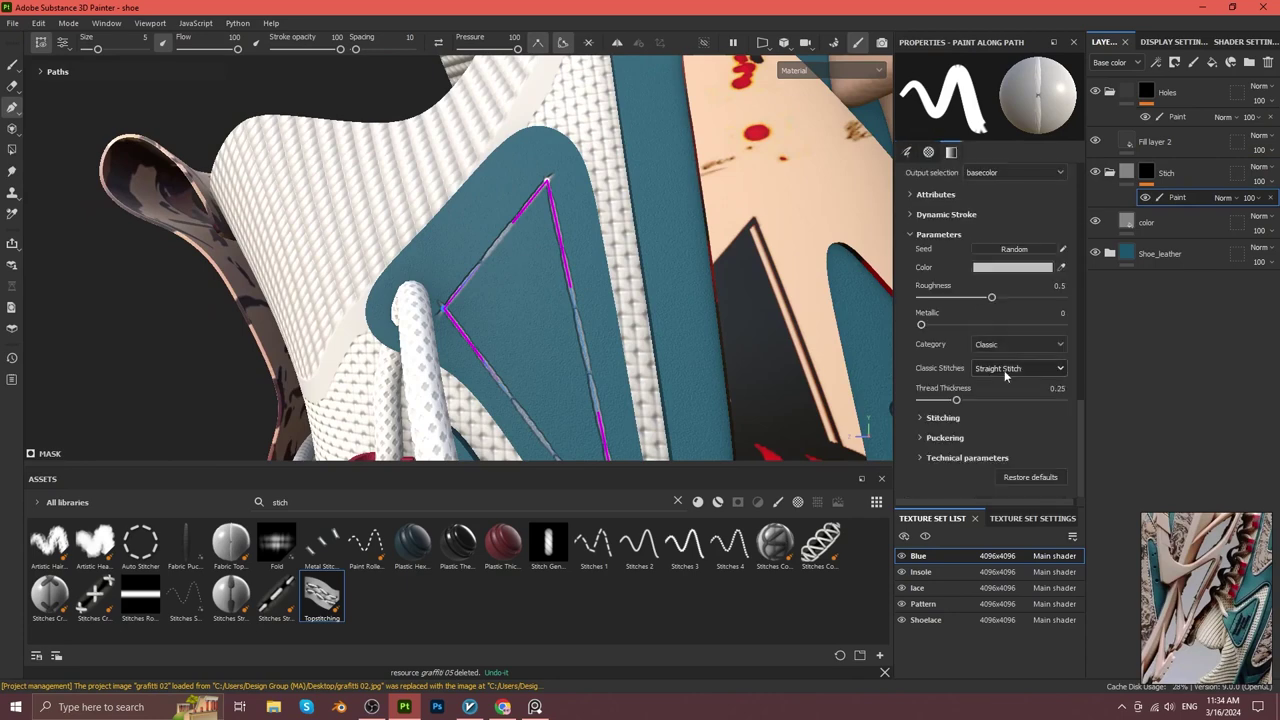
scroll(955, 380, up, 4)
scroll(953, 260, up, 4)
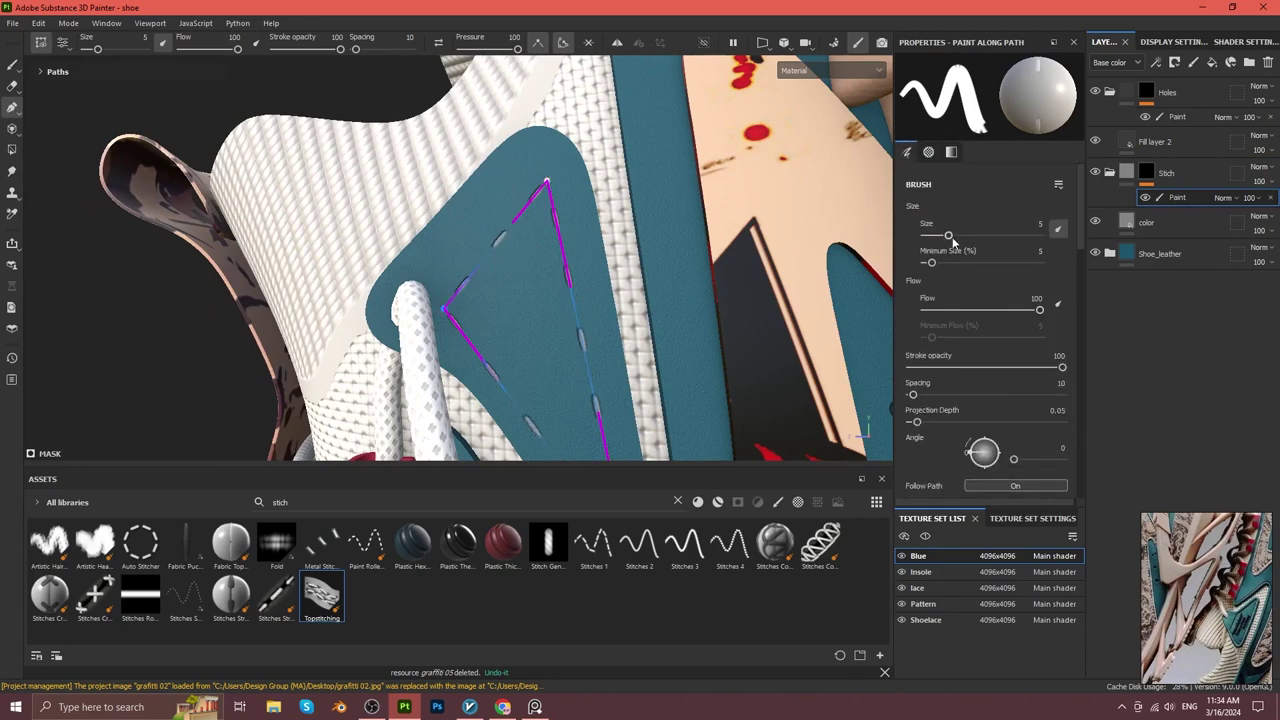
scroll(674, 343, up, 3)
scroll(517, 271, down, 2)
scroll(974, 285, down, 3)
scroll(974, 285, up, 2)
click(989, 338)
scroll(928, 378, down, 3)
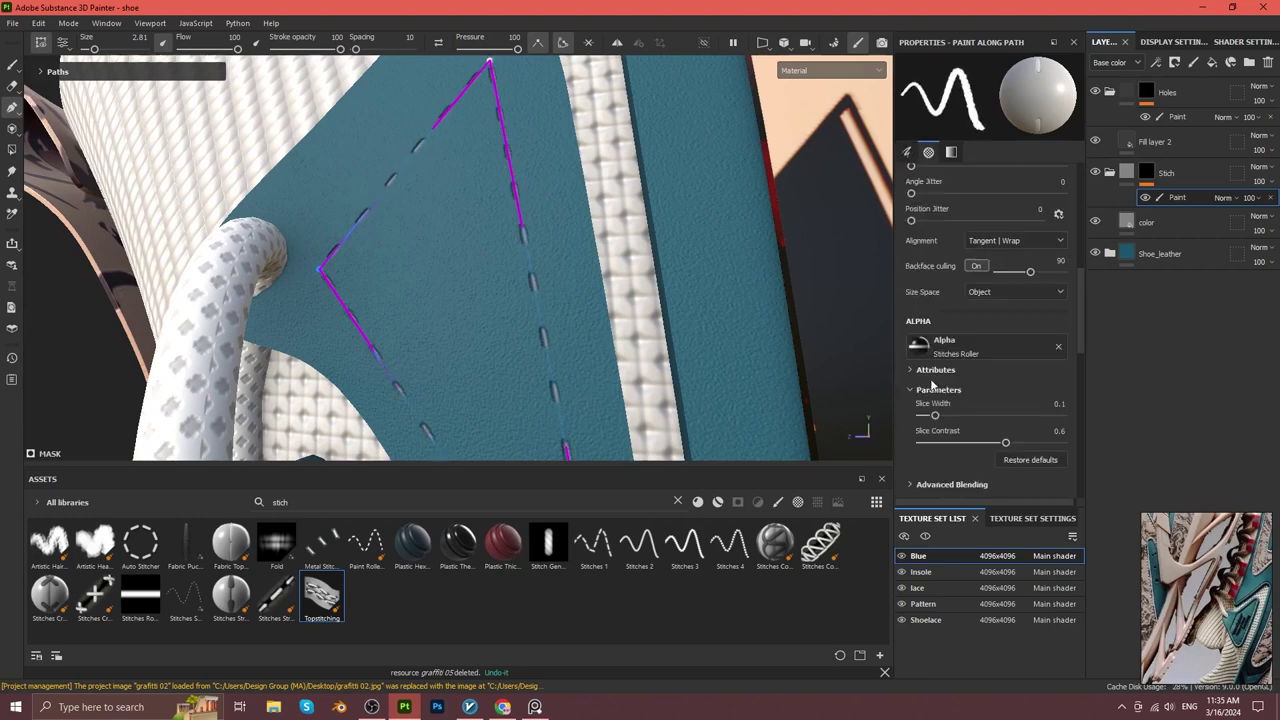
scroll(925, 200, down, 3)
scroll(900, 293, down, 1)
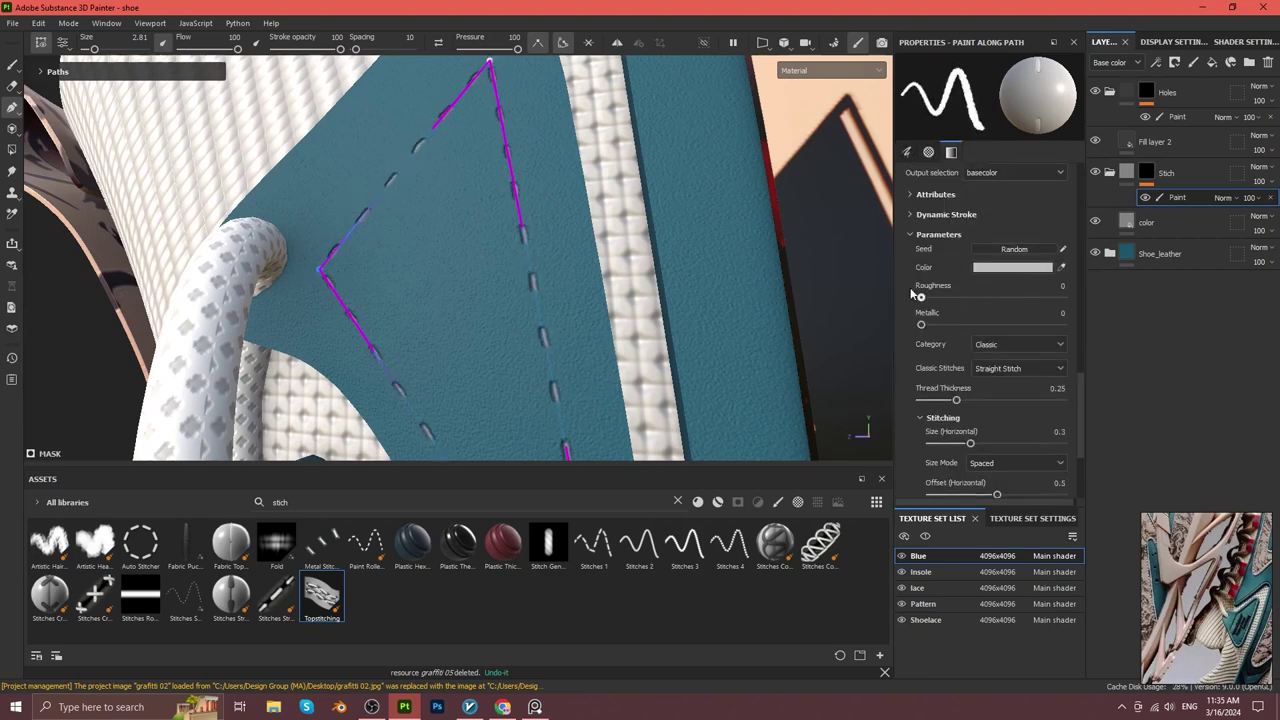
click(992, 268)
click(930, 264)
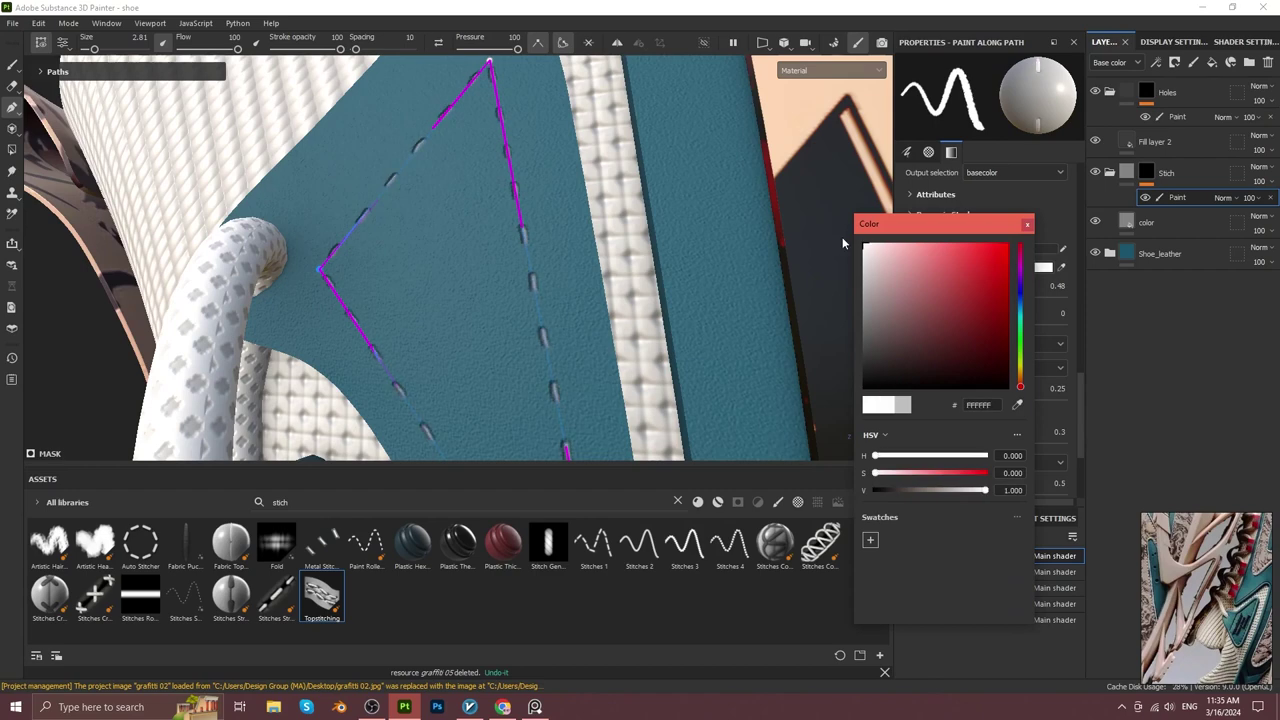
click(1097, 224)
Adjust the stitch horizontal offset and spacing along the path for longer dashes.
click(1097, 224)
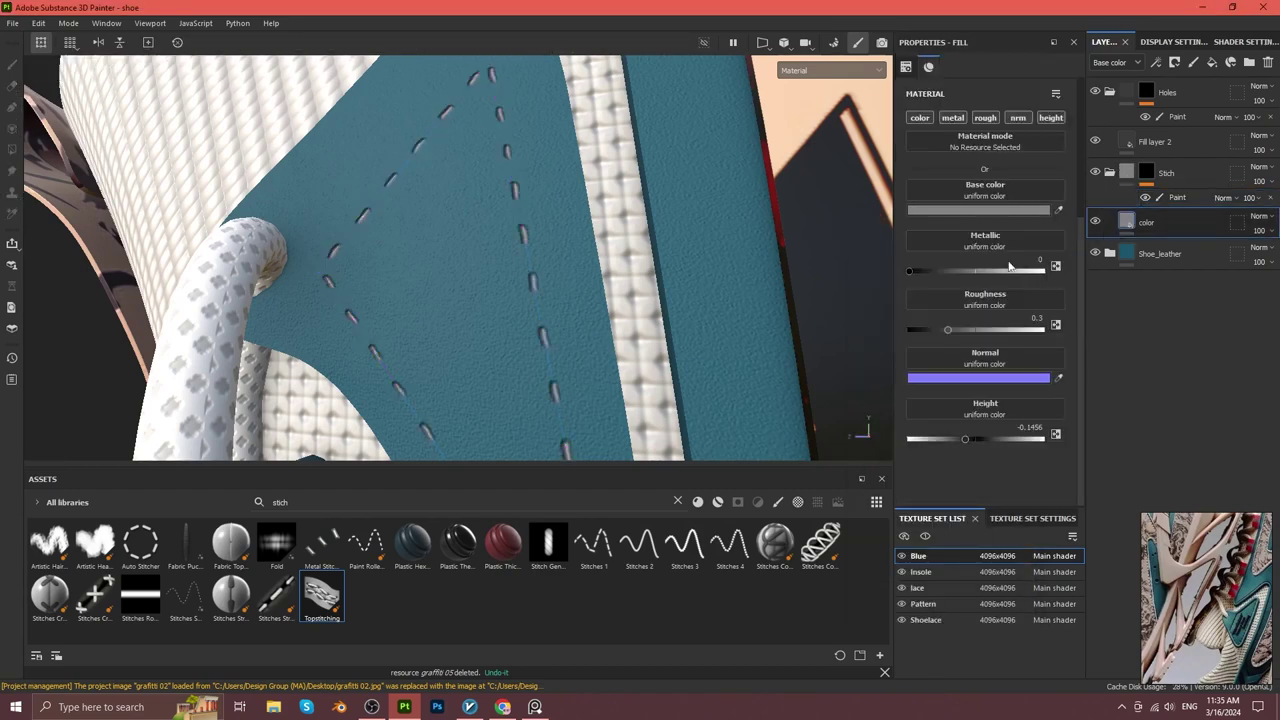
click(877, 377)
alt+drag(877, 374, 514, 300)
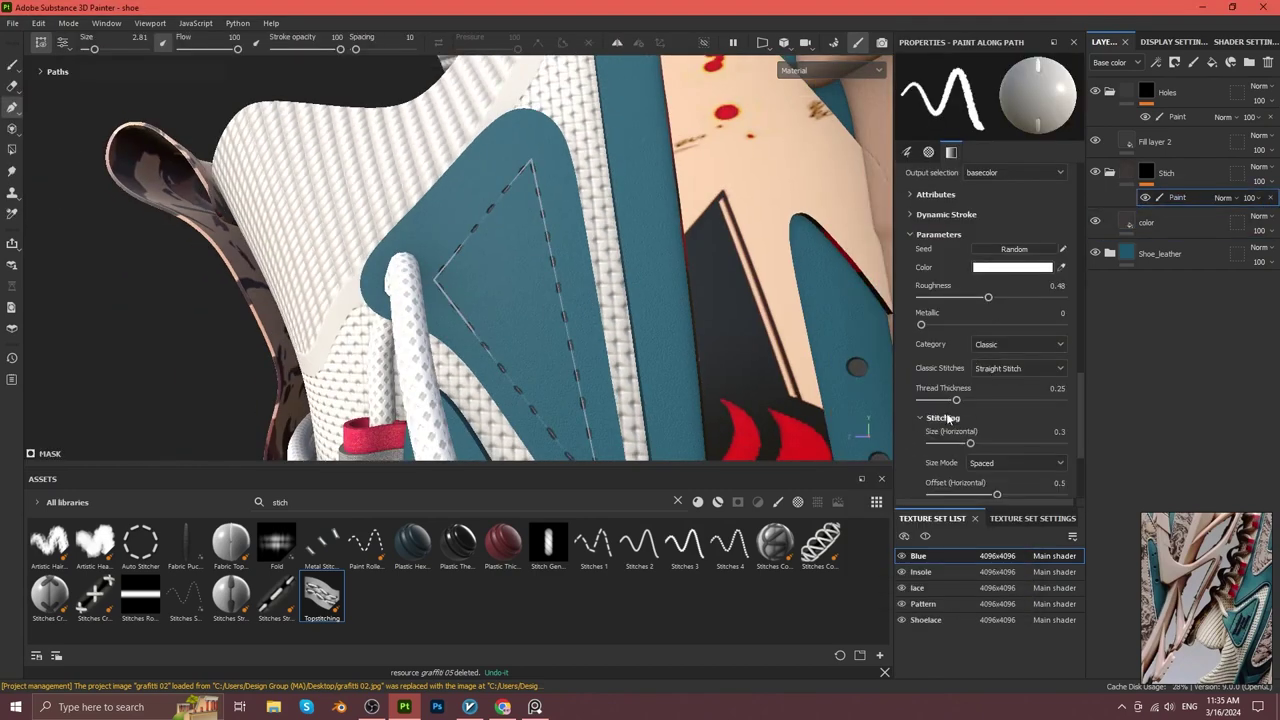
scroll(946, 418, down, 3)
click(956, 345)
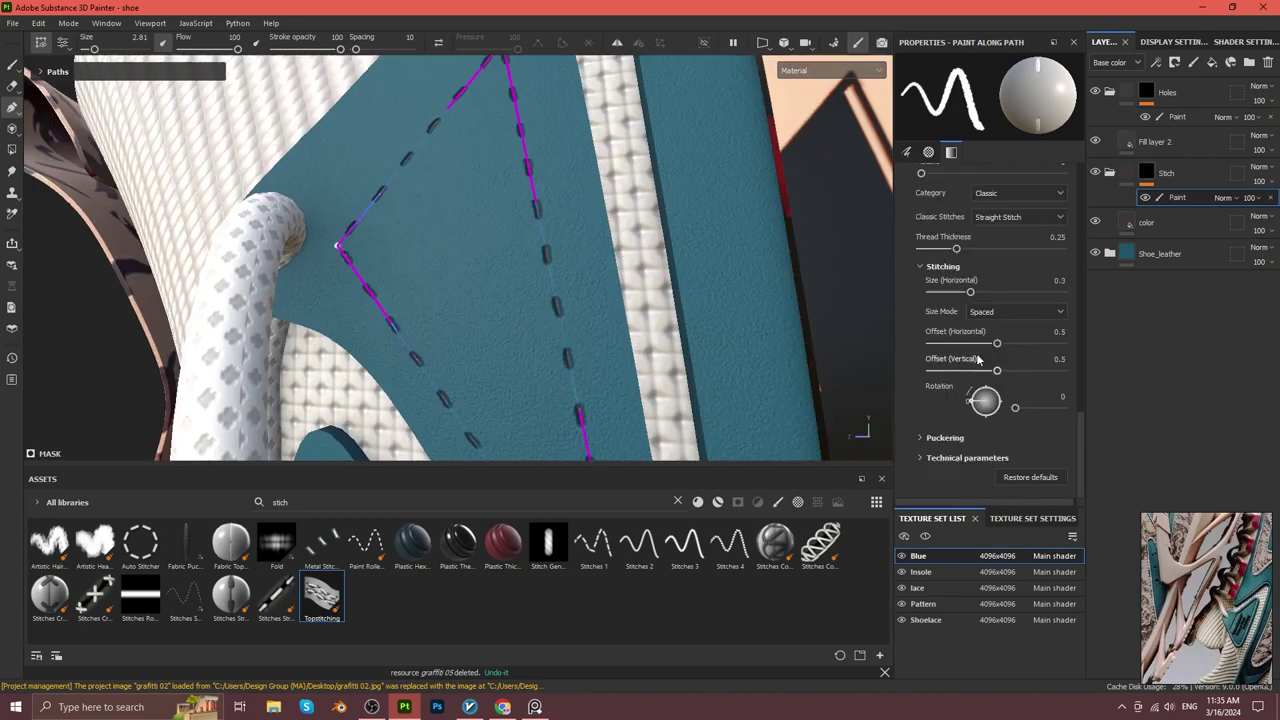
drag(1000, 345, 984, 345)
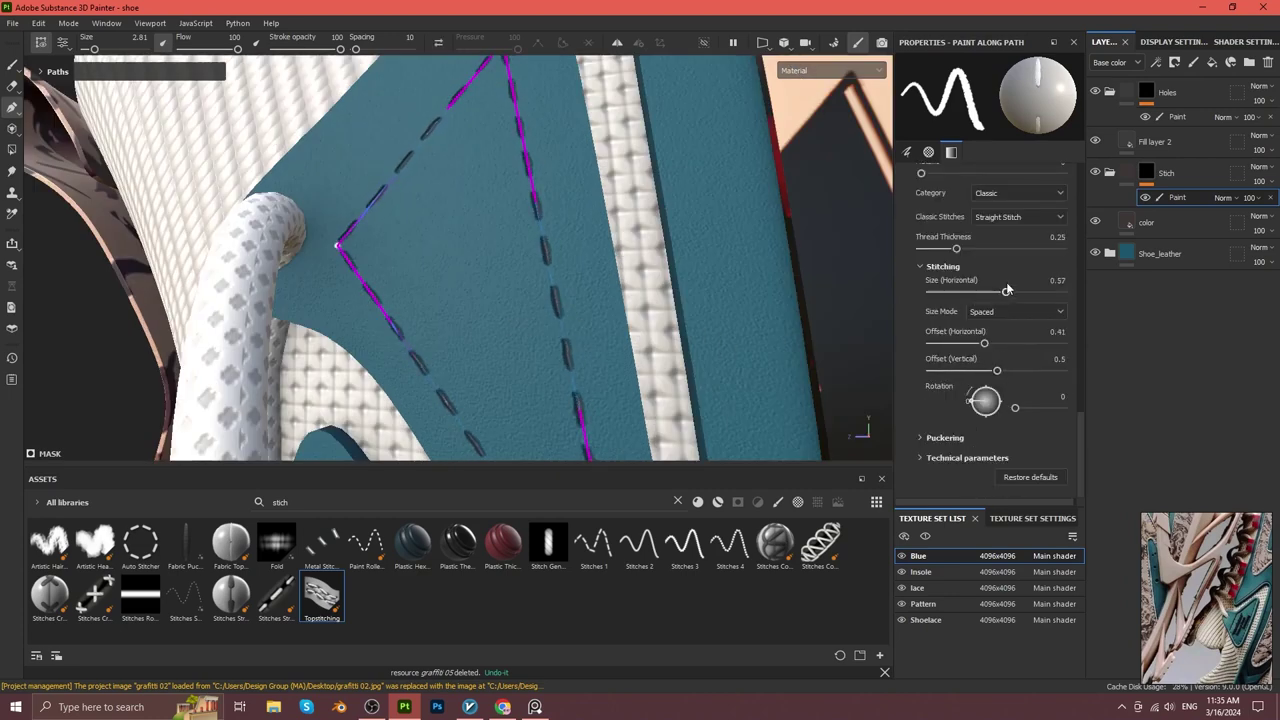
scroll(950, 258, down, 3)
Reduce the brush size to 1.64 and return to the freehand paint tool.
click(907, 152)
drag(943, 235, 937, 235)
mouse_move(560, 260)
alt+mouse_down()
mouse_move(608, 246)
mouse_move(604, 310)
mouse_move(743, 309)
alt+mouse_up()
key(1)
click(980, 209)
Duplicate the Holes folder and name the copy Marks.
alt+drag(857, 346, 615, 273)
scroll(615, 273, up, 3)
click(1170, 197)
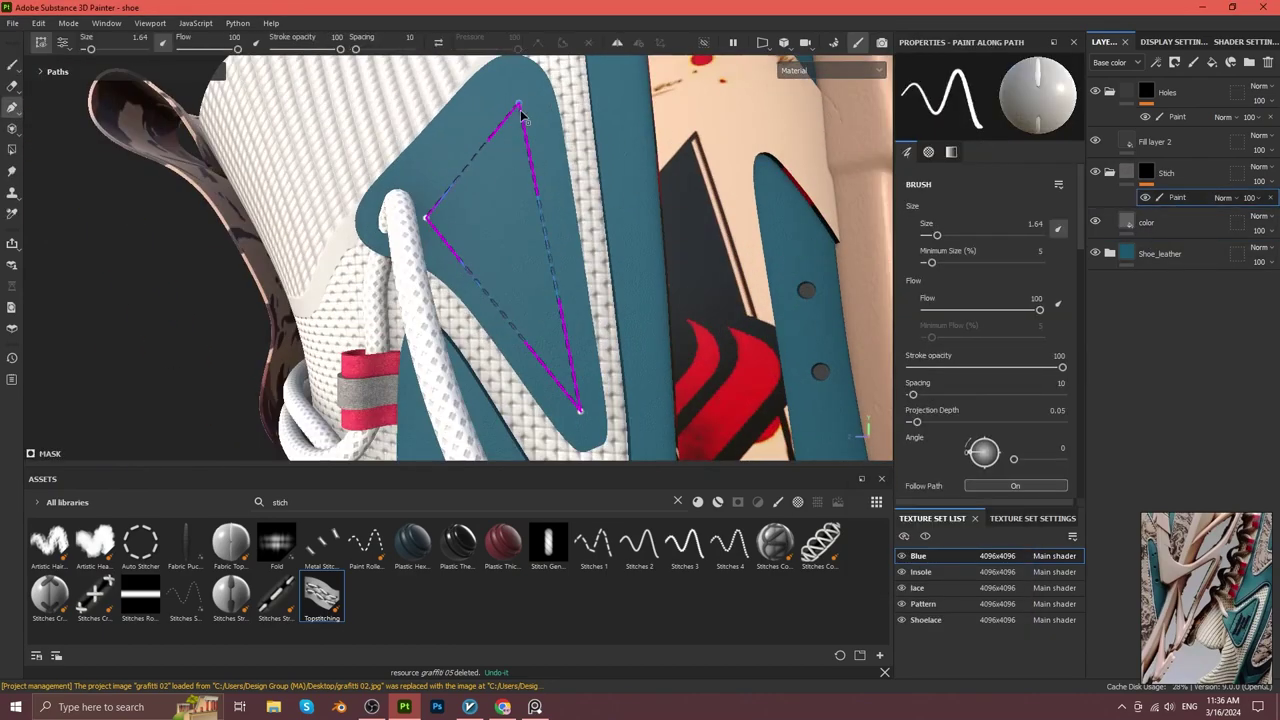
mouse_move(522, 108)
alt+mouse_down()
mouse_move(540, 120)
mouse_move(475, 286)
mouse_move(511, 372)
mouse_move(497, 259)
mouse_move(560, 300)
alt+mouse_up()
key(1)
key(ctrl+z)
key(ctrl+z)
key(ctrl+z)
key(ctrl+y)
key(ctrl+y)
key(ctrl+y)
key(ctrl+y)
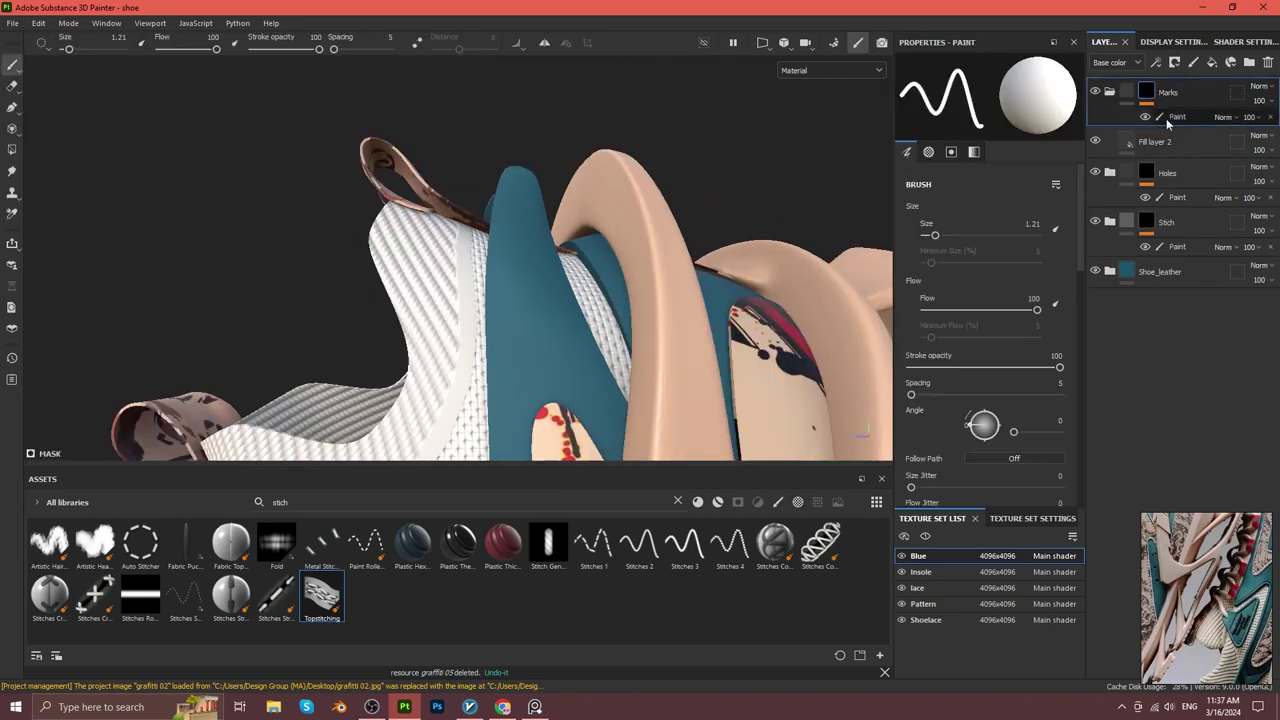
Select the paint layer inside Marks and use Arrow Simple as the brush alpha.
click(1166, 118)
right_click(1165, 99)
key(Escape)
alt+drag(560, 250, 702, 245)
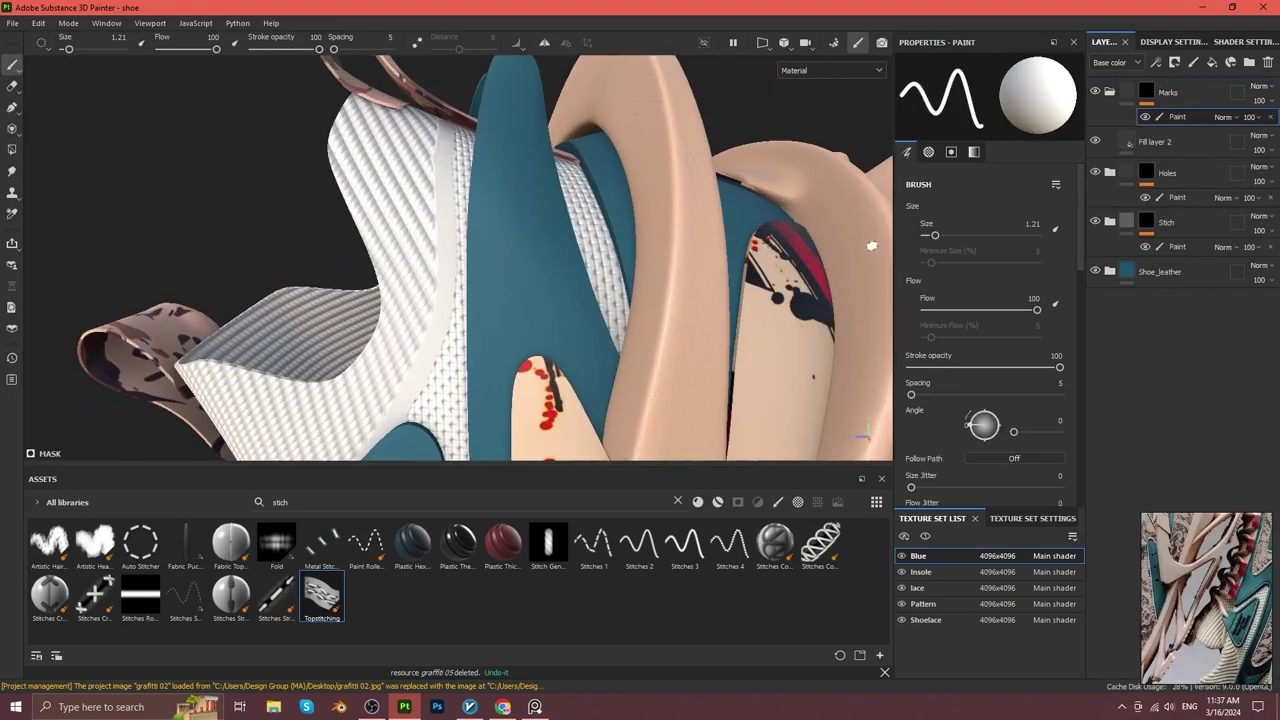
scroll(980, 350, down, 5)
click(964, 416)
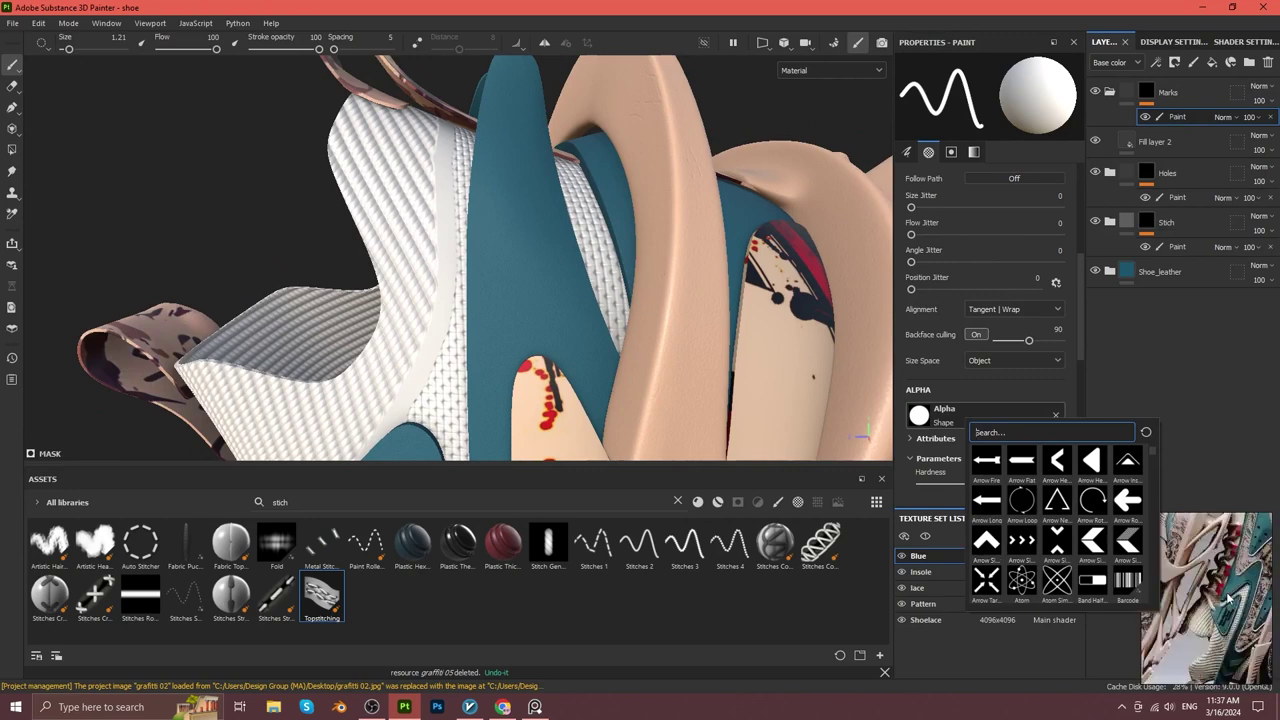
click(919, 416)
scroll(993, 540, down, 1)
scroll(993, 560, down, 2)
scroll(993, 540, up, 3)
click(1099, 493)
Raise the fill layer's height value for the arrow mark.
alt+drag(620, 260, 487, 260)
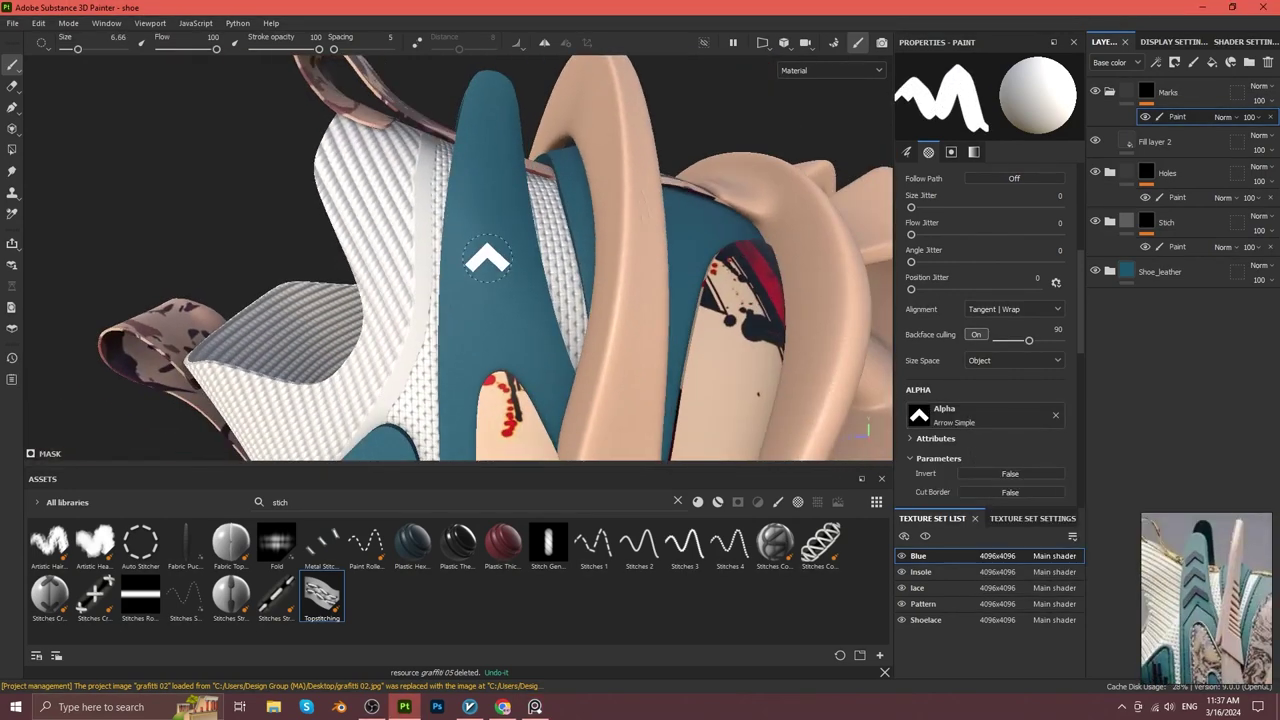
scroll(487, 260, up, 3)
click(1127, 143)
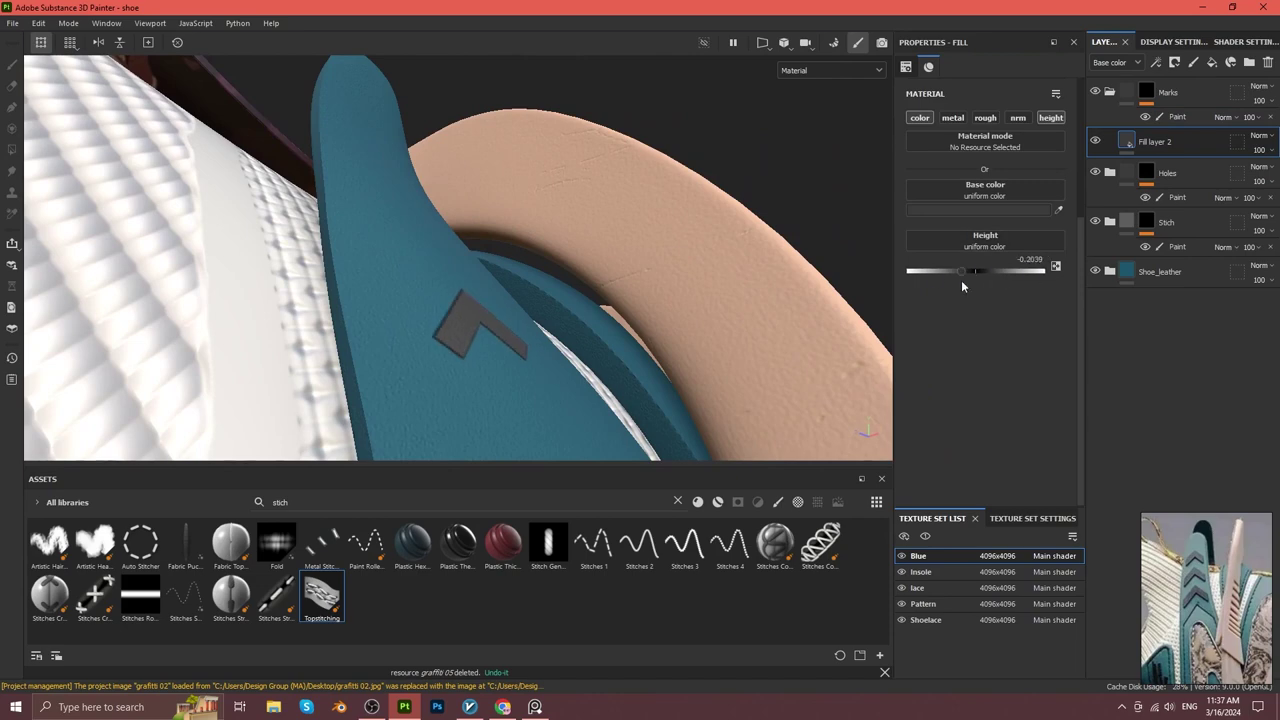
mouse_move(700, 300)
alt+mouse_down()
mouse_move(473, 306)
mouse_move(606, 314)
mouse_move(700, 290)
alt+mouse_up()
drag(962, 271, 999, 271)
mouse_move(643, 323)
alt+mouse_down()
mouse_move(618, 356)
mouse_move(780, 324)
alt+mouse_up()
Add a fill layer to the Marks folder and check the arrow on the side panel.
click(1177, 117)
right_click(1120, 117)
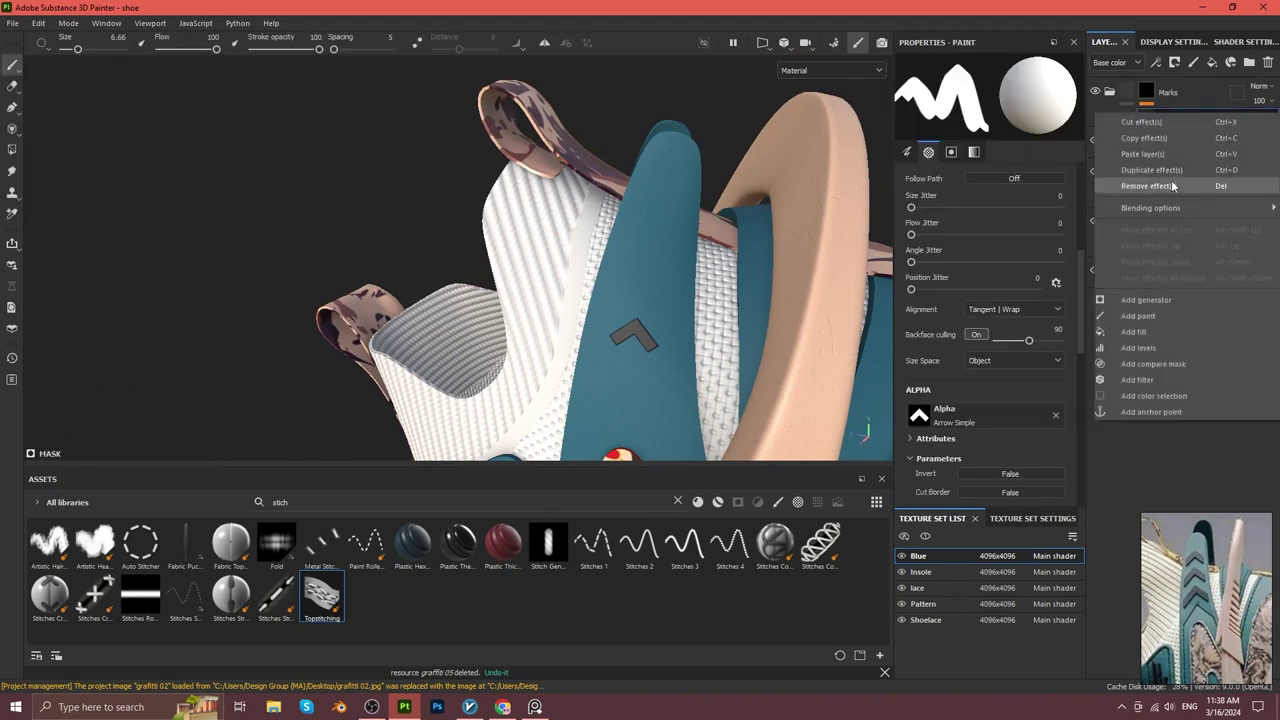
click(1154, 333)
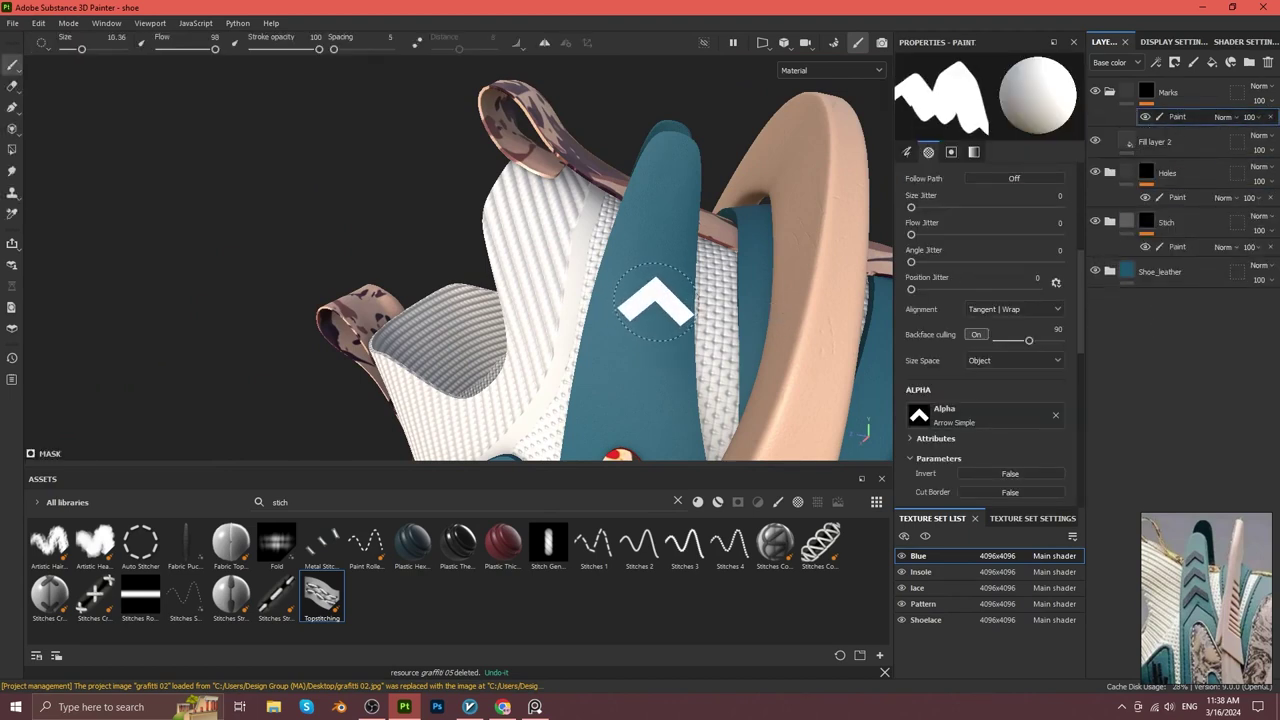
click(545, 46)
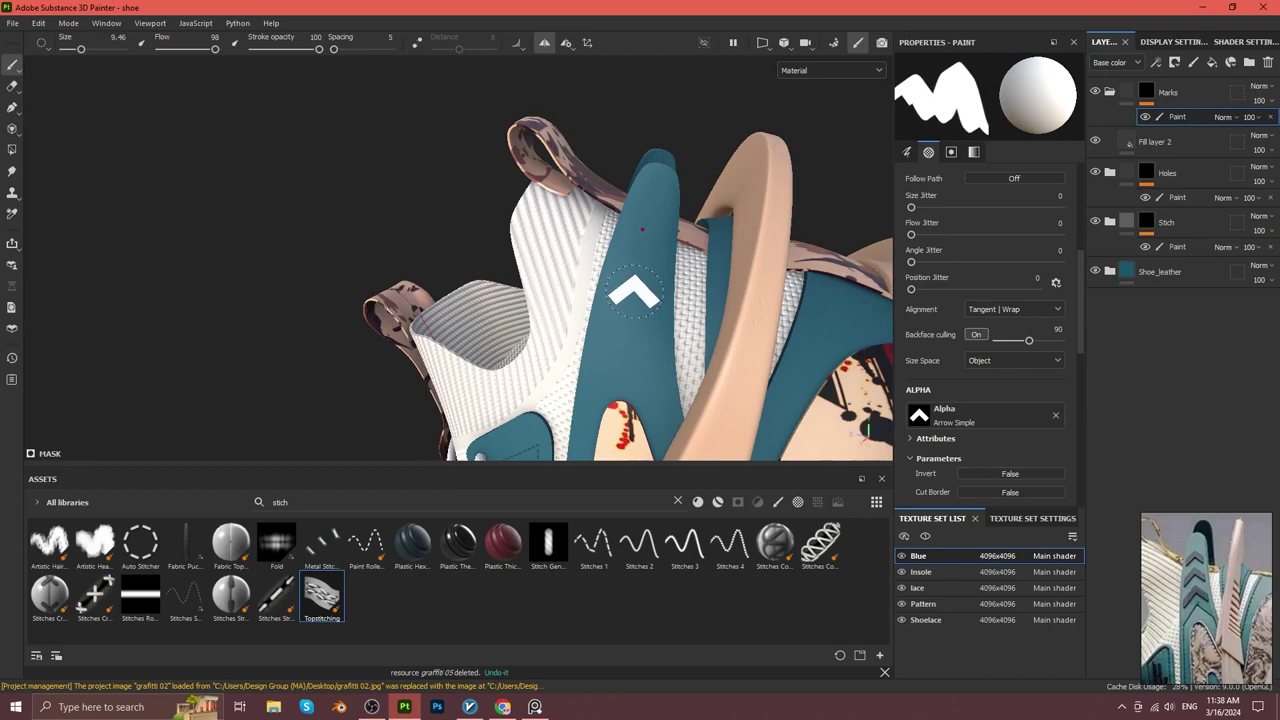
mouse_move(634, 298)
alt+mouse_down()
mouse_move(525, 250)
mouse_move(409, 294)
mouse_move(500, 300)
mouse_move(580, 348)
mouse_move(580, 328)
alt+mouse_up()
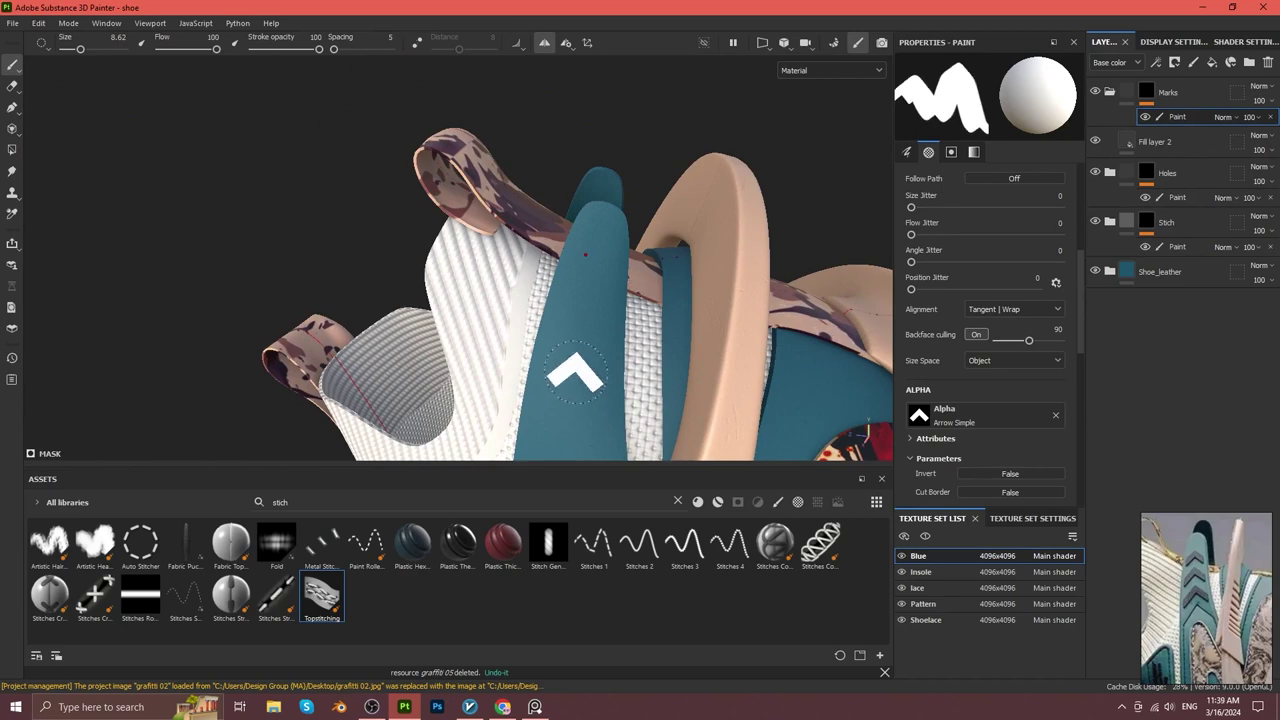
mouse_move(595, 295)
alt+mouse_down()
mouse_move(661, 169)
mouse_move(592, 375)
mouse_move(487, 367)
mouse_move(559, 384)
mouse_move(551, 264)
mouse_move(520, 268)
alt+mouse_up()
key(ctrl+z)
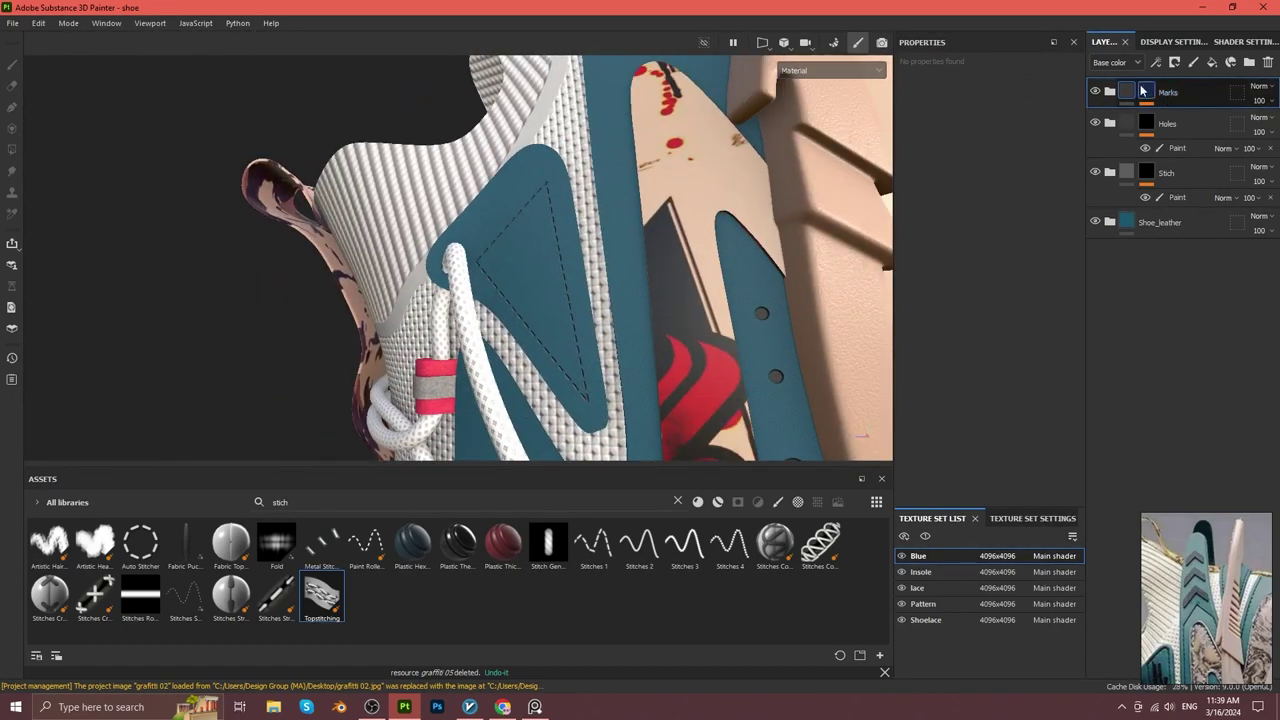
Search the assets for 'font', apply the Font Black alpha, and select its default text.
key(ctrl+y)
key(ctrl+a)
text(font)
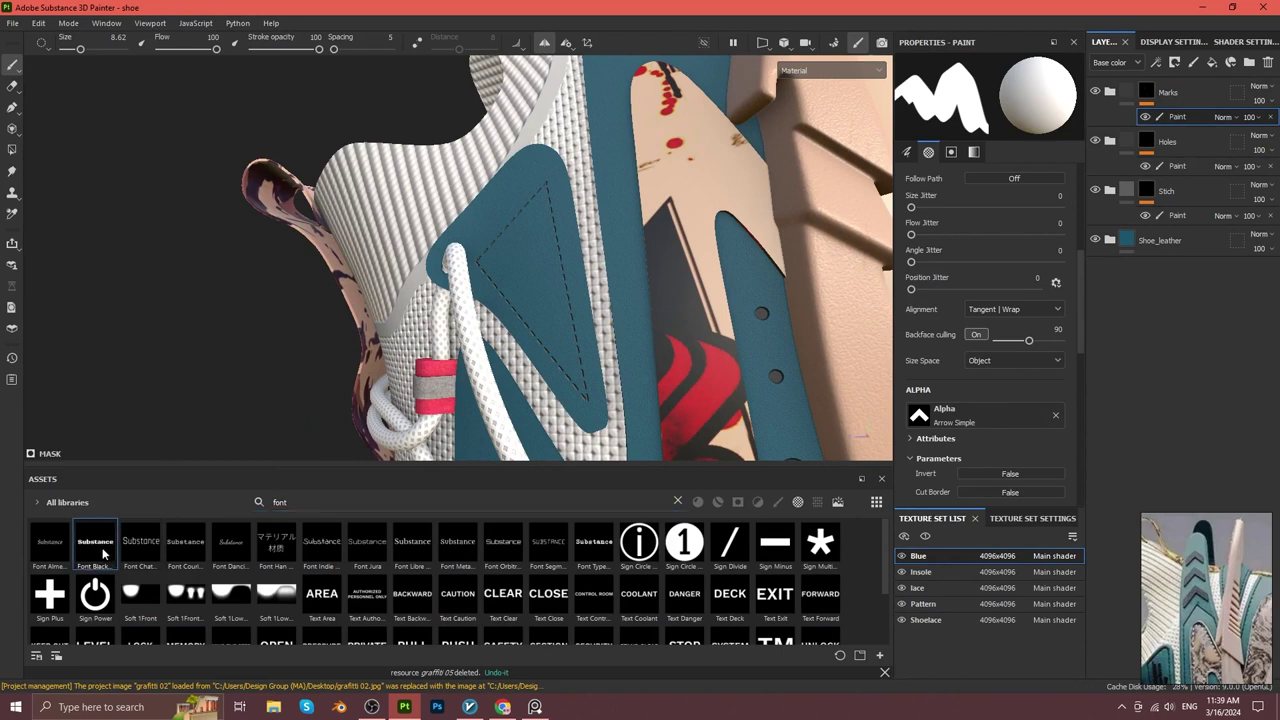
click(95, 545)
scroll(985, 350, down, 4)
double_click(985, 288)
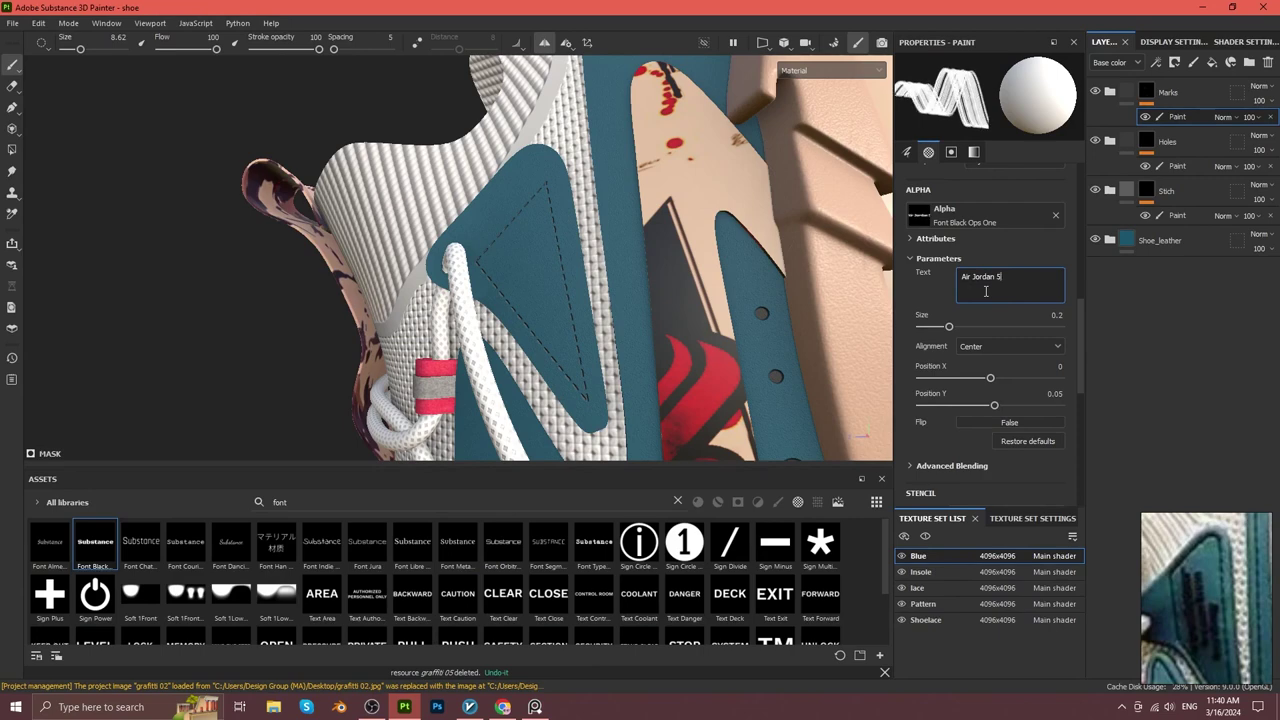
Size and position the 'Air Jordan 5 Substance edition' lettering, then stamp it on the teal panel.
ctrl+right_drag(536, 277, 553, 280)
mouse_move(949, 327)
mouse_down()
mouse_move(925, 327)
mouse_move(938, 327)
mouse_up()
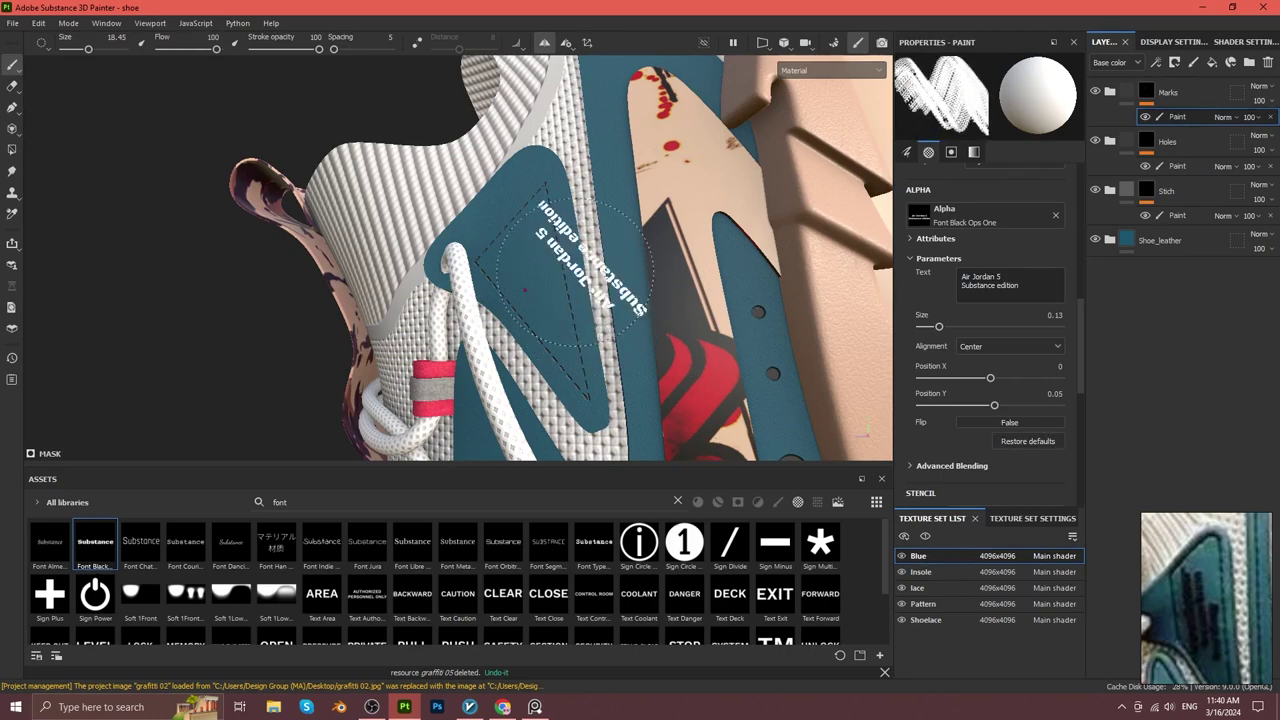
ctrl+right_drag(585, 285, 540, 275)
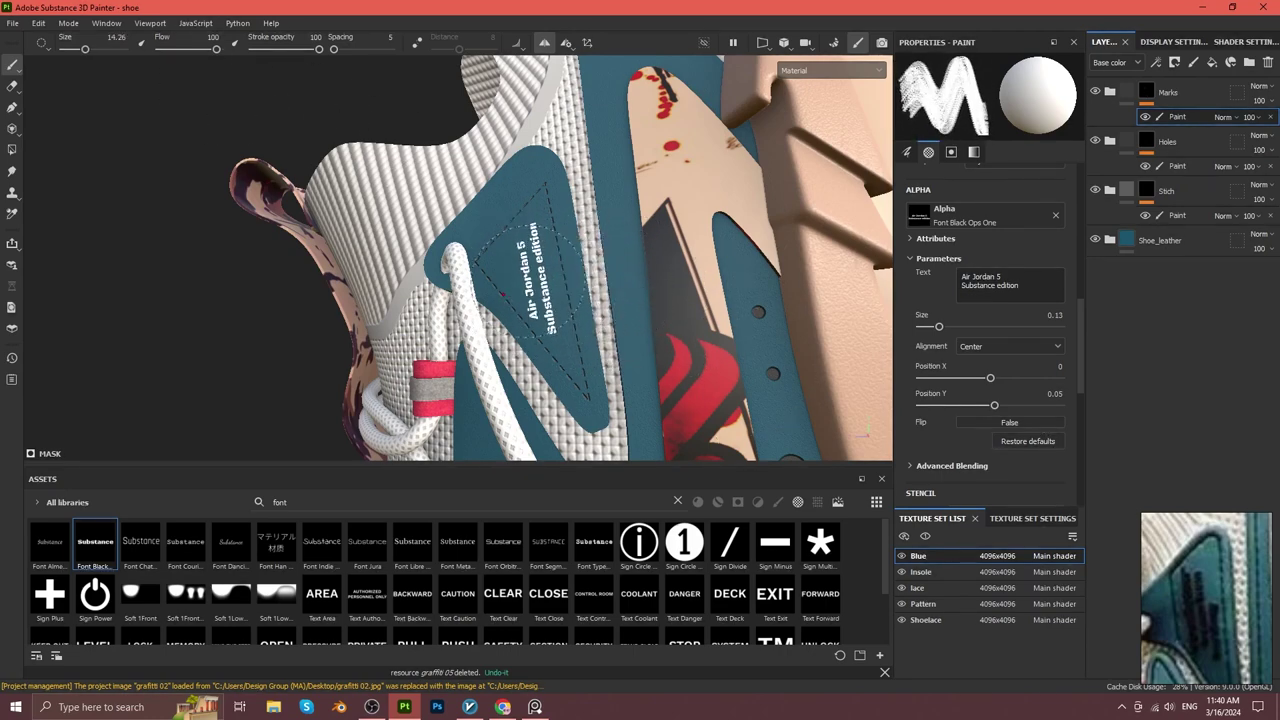
drag(990, 378, 938, 376)
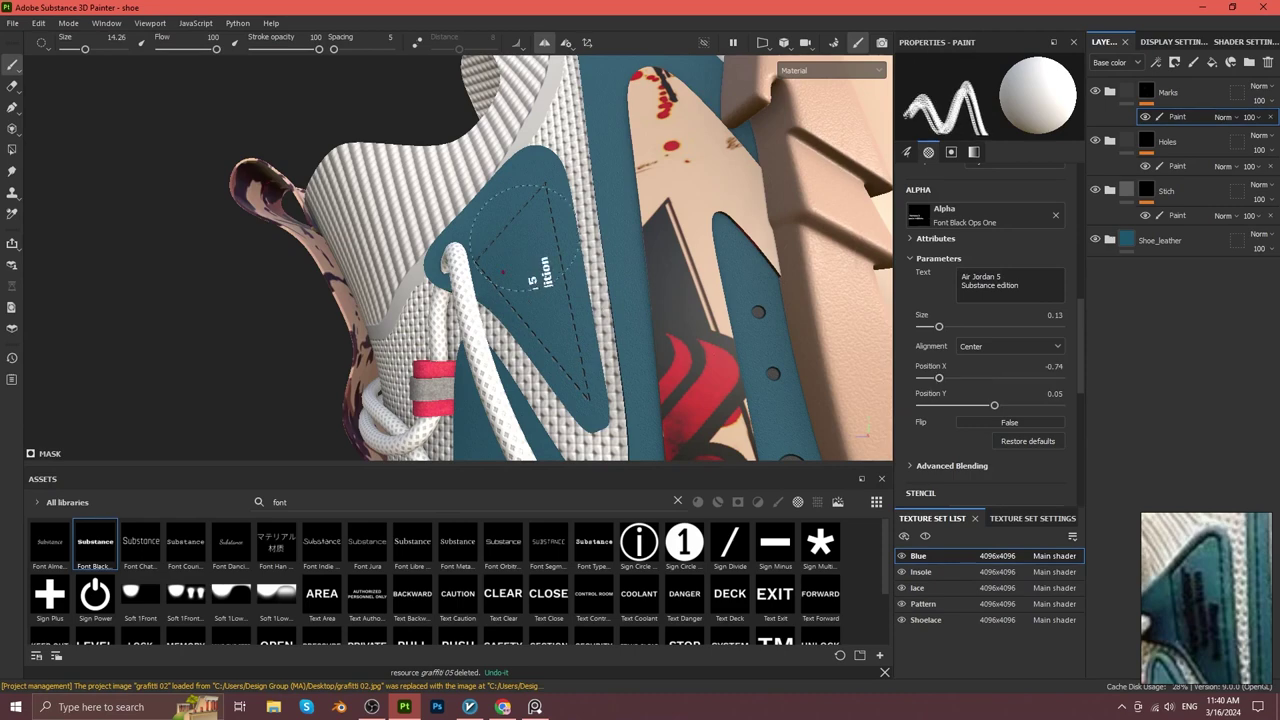
key(Return)
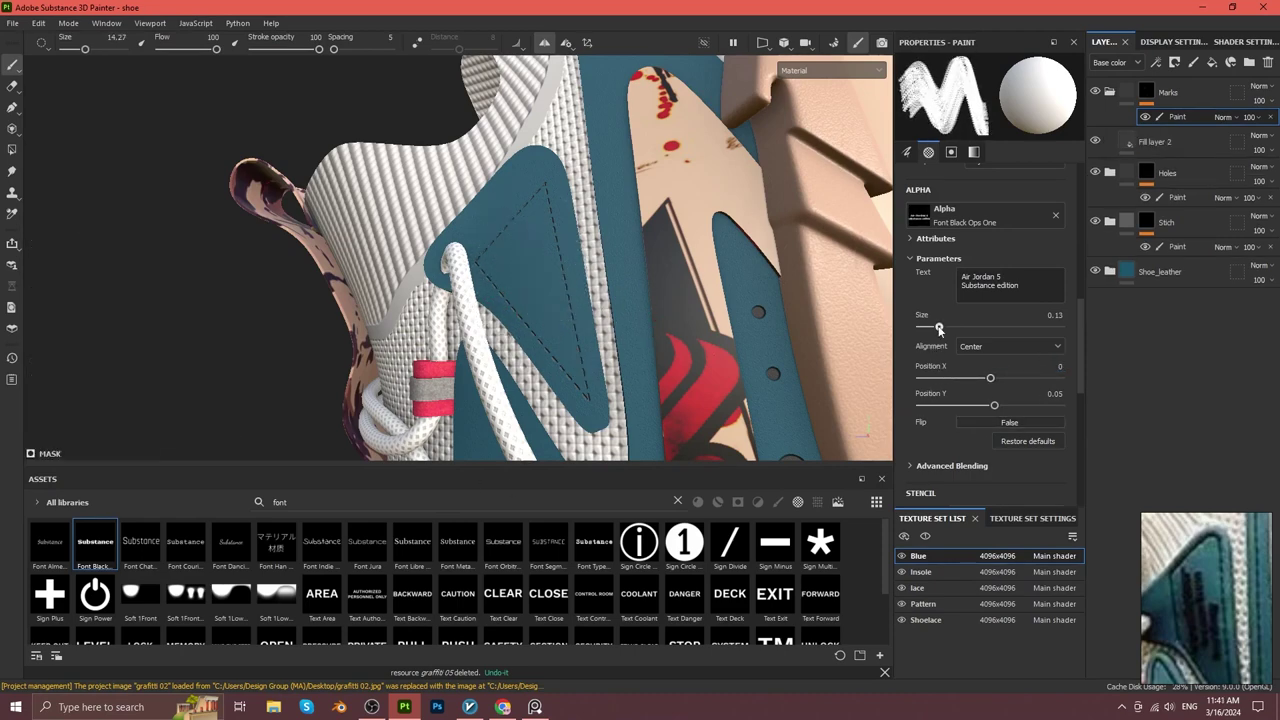
scroll(986, 253, up, 5)
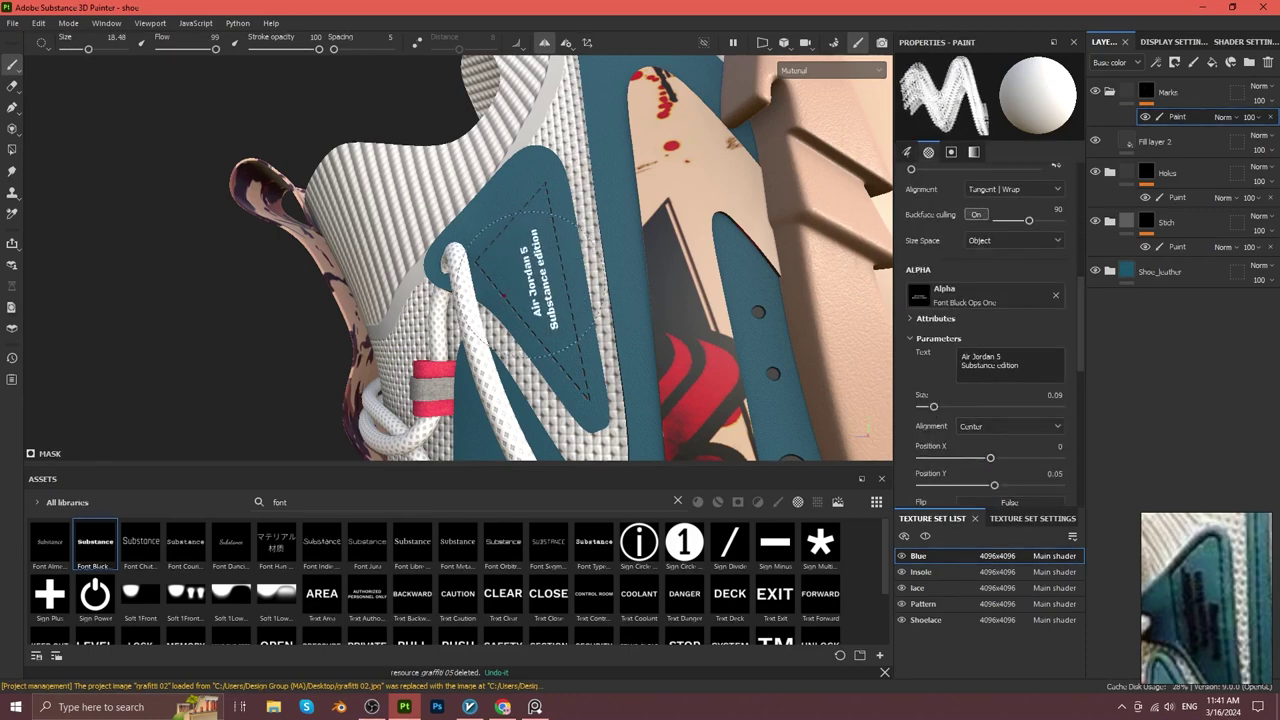
click(528, 278)
Move the fill layer into the Marks folder and reselect the Stich paint layer.
mouse_move(528, 278)
alt+right_down()
mouse_move(594, 263)
mouse_move(560, 300)
alt+right_up()
alt+drag(560, 300, 460, 305)
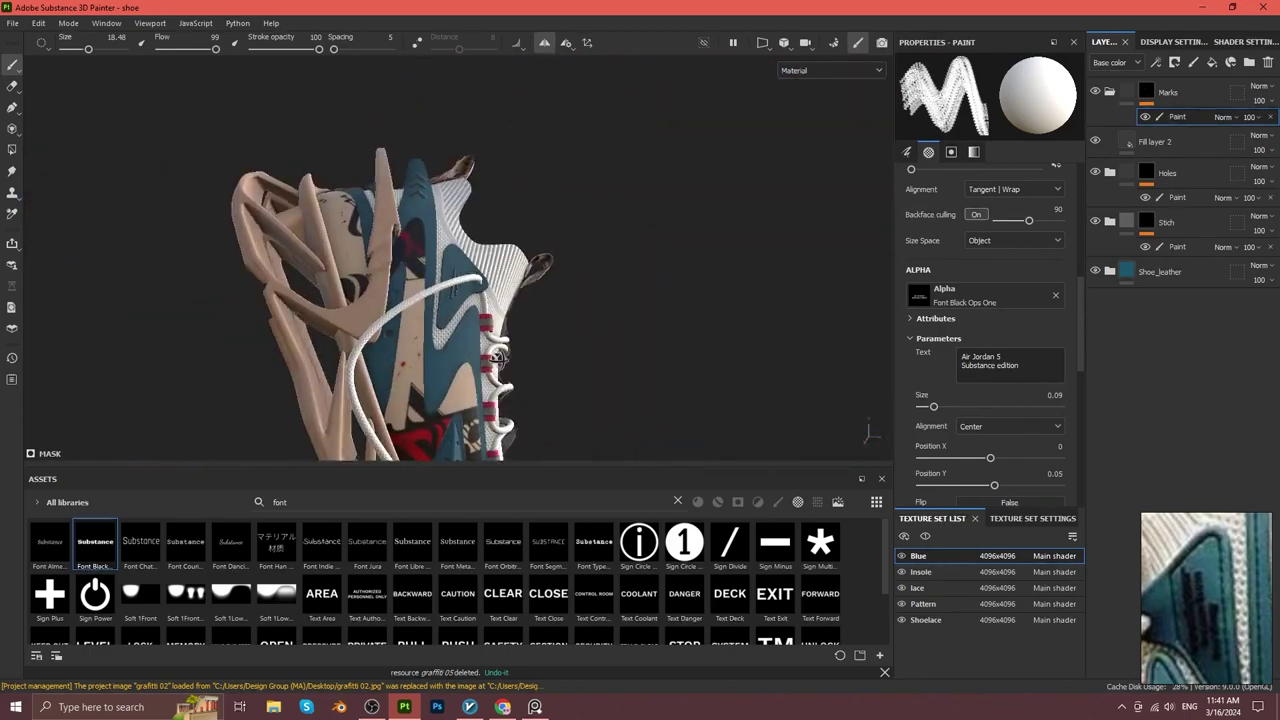
alt+right_drag(460, 305, 440, 313)
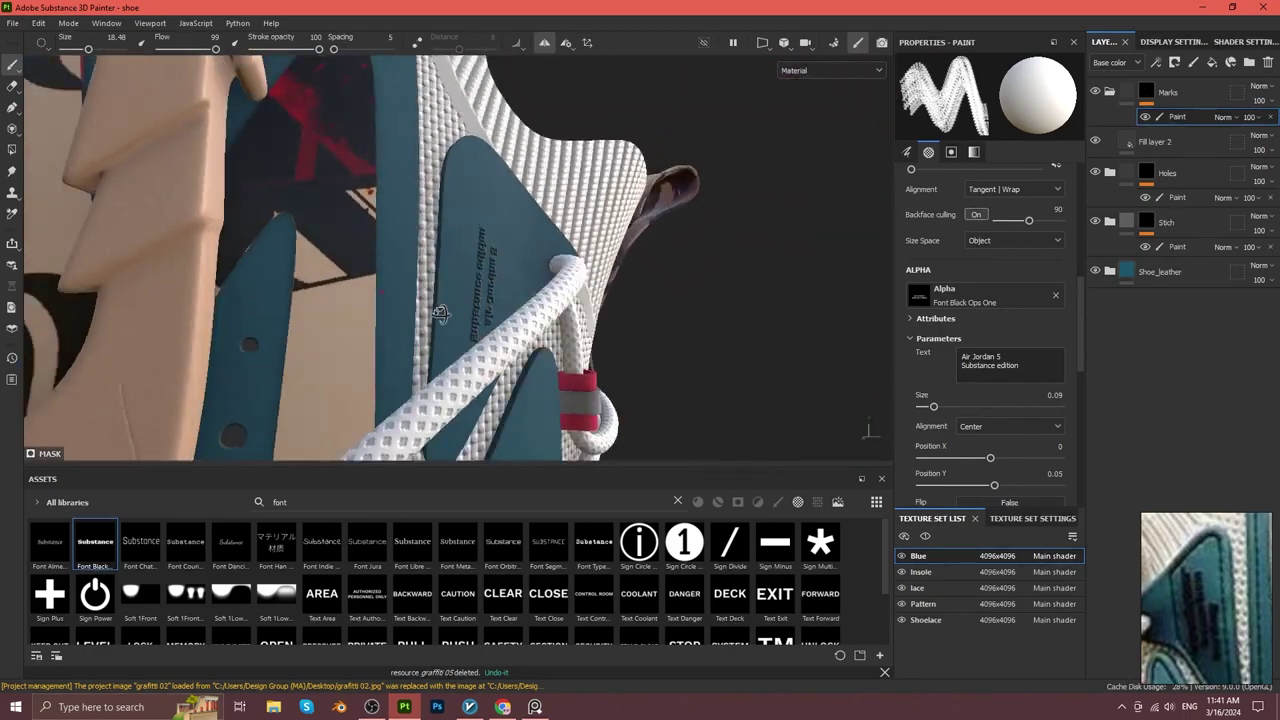
mouse_move(440, 313)
alt+mouse_down()
mouse_move(520, 300)
mouse_move(850, 150)
alt+mouse_up()
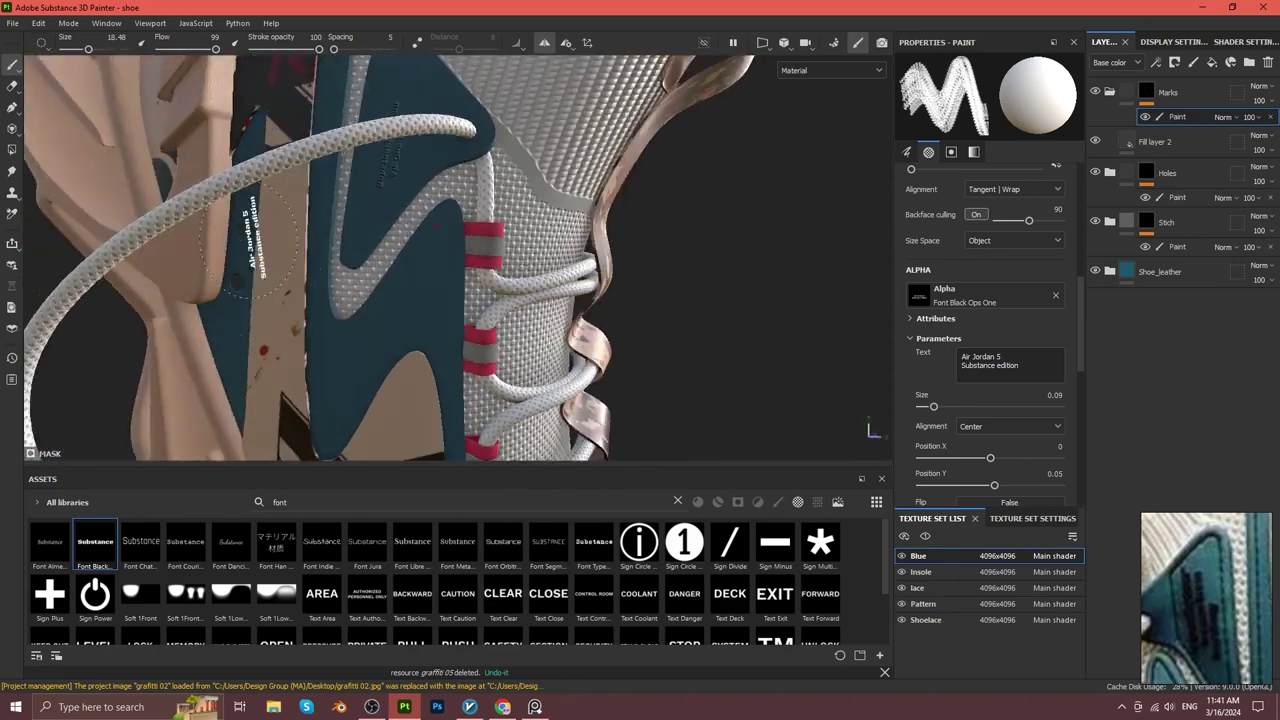
drag(1138, 104, 1172, 120)
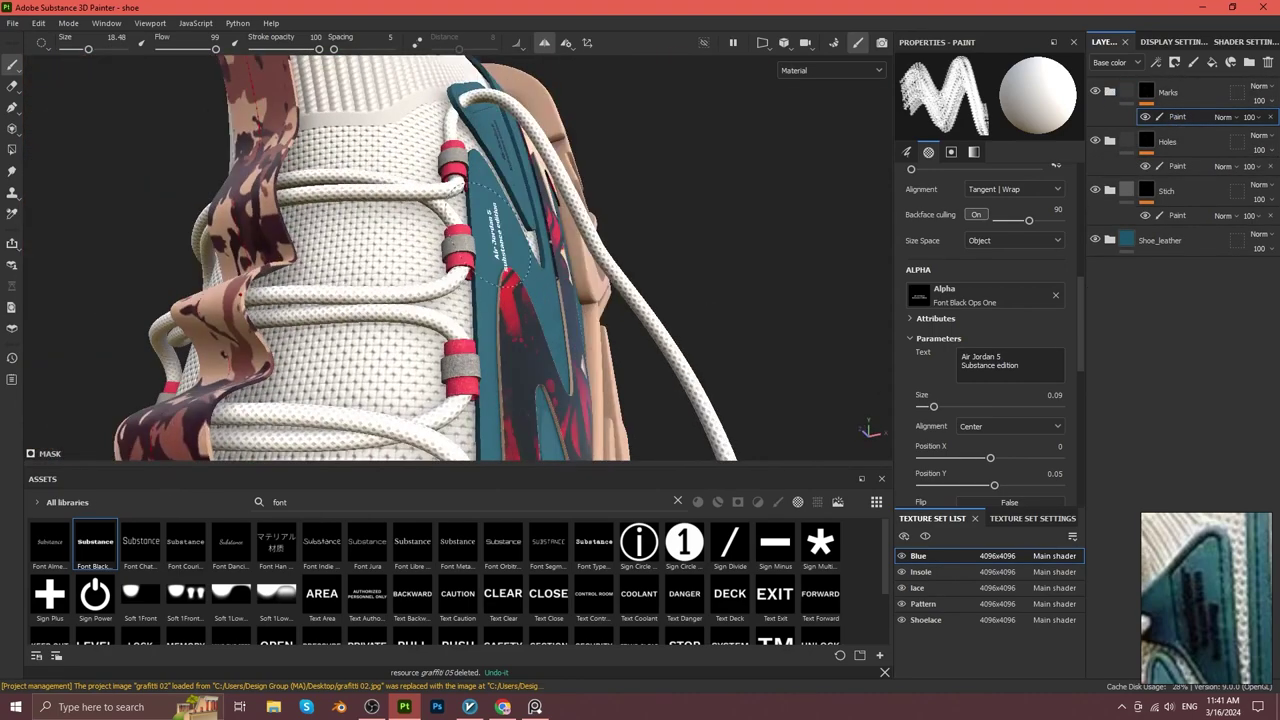
click(1177, 215)
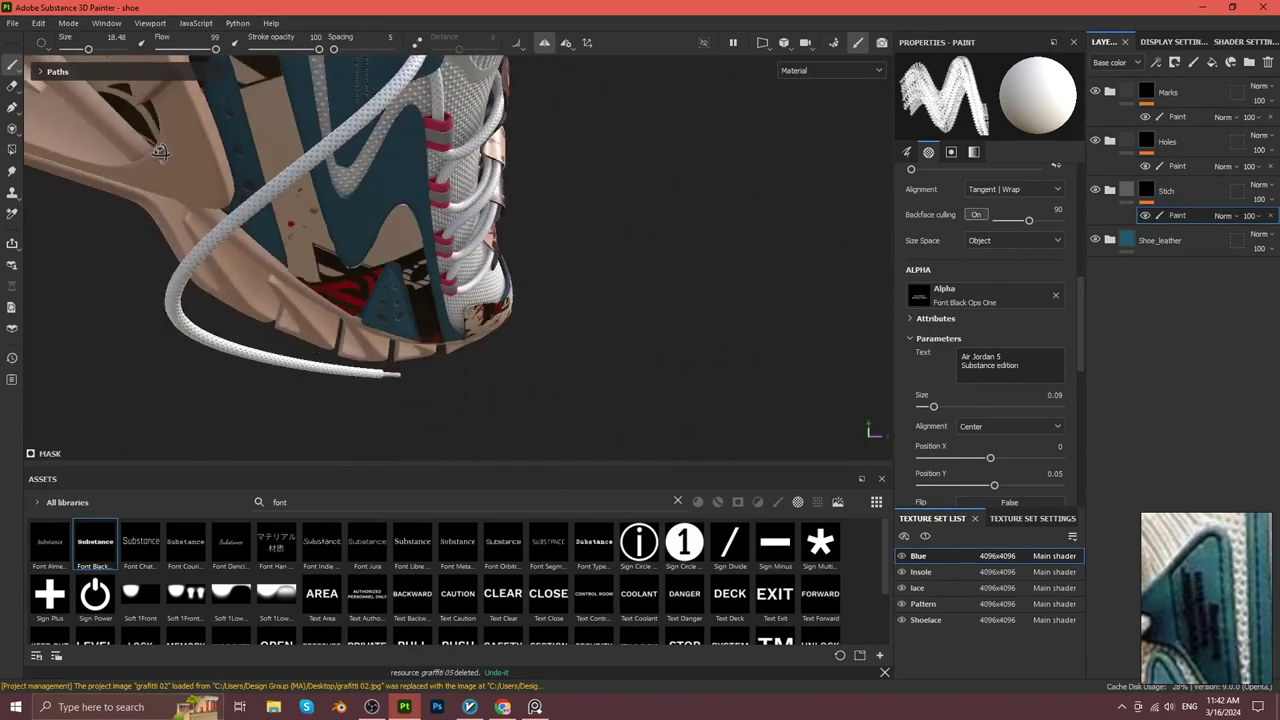
click(12, 107)
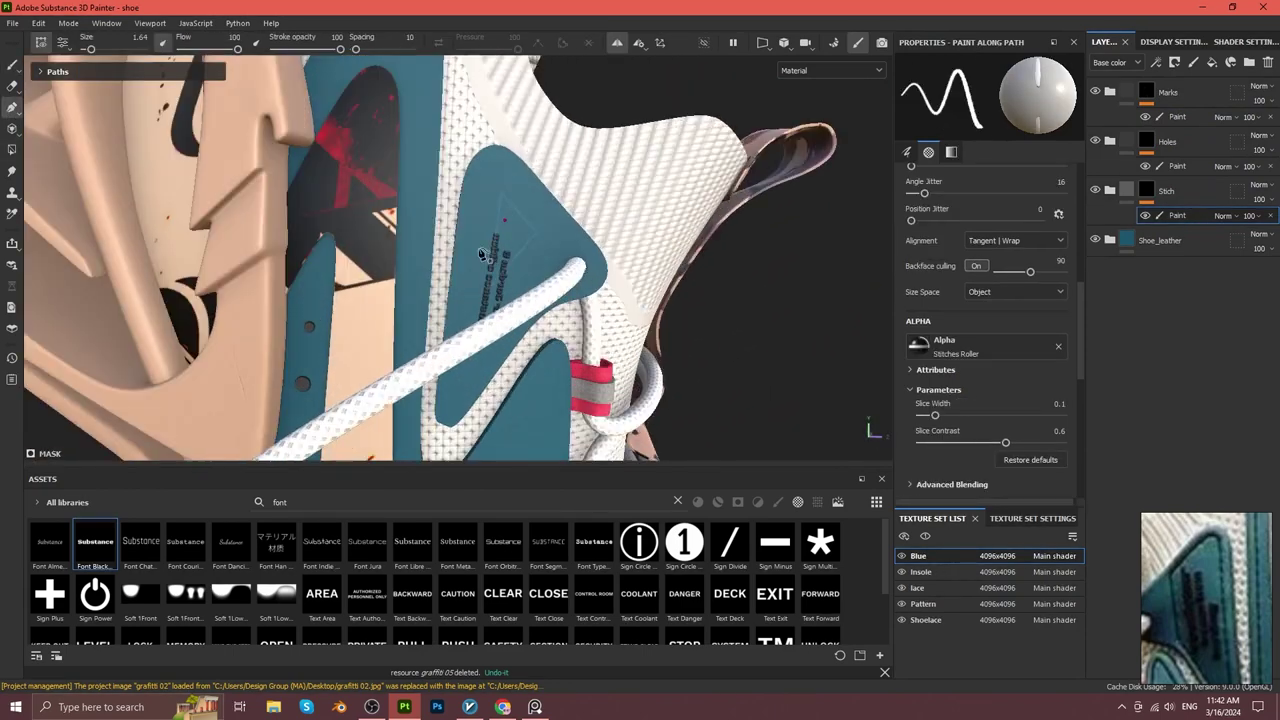
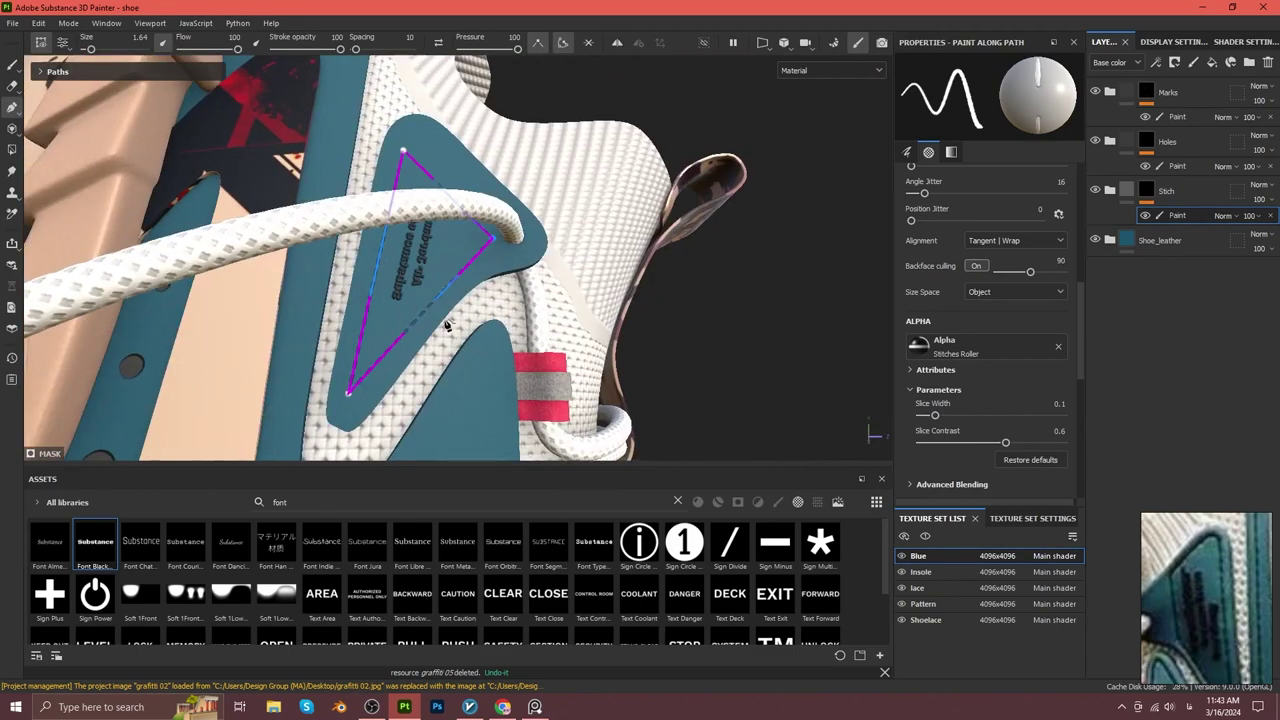
Switch to the Paint brush and load the Shape alpha onto it.
click(13, 66)
click(980, 290)
text(shape)
click(1147, 373)
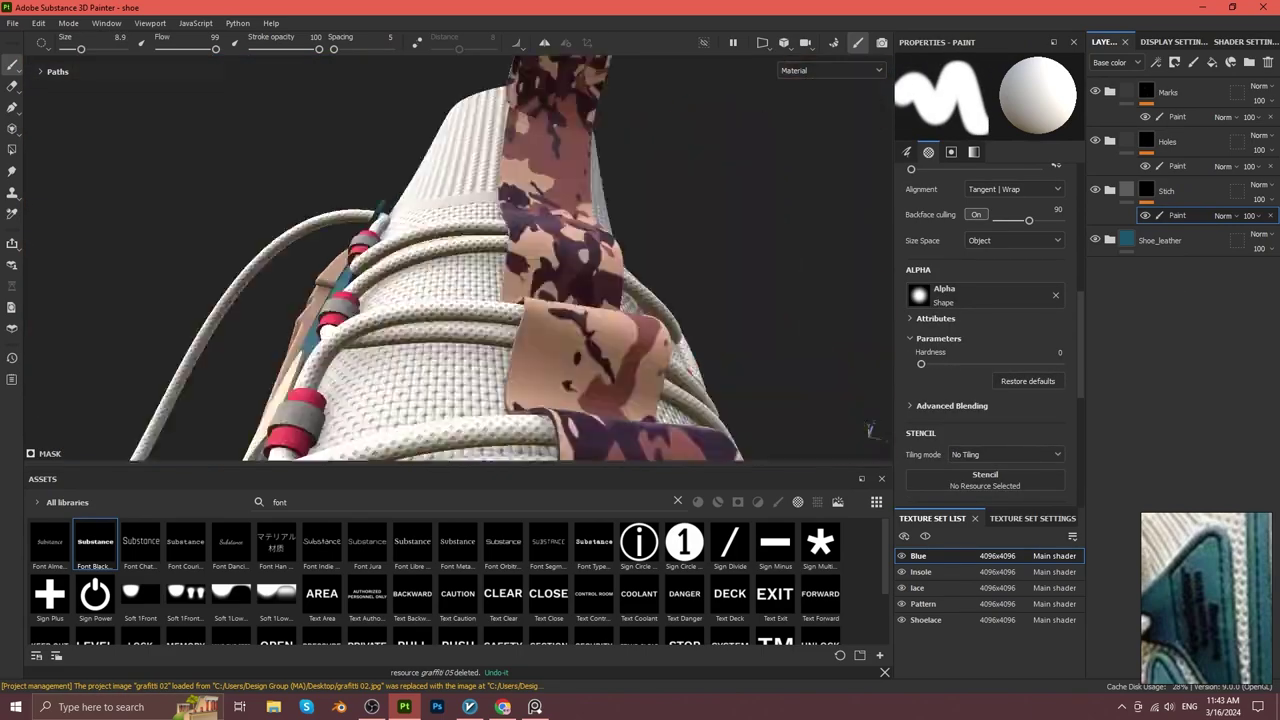
Orbit around the shoe's laces and add a new folder to the layer stack.
mouse_move(492, 362)
alt+mouse_down()
mouse_move(606, 309)
mouse_move(586, 320)
mouse_move(537, 243)
mouse_move(648, 325)
mouse_move(629, 357)
mouse_move(680, 314)
mouse_move(663, 329)
mouse_move(663, 287)
mouse_move(663, 371)
mouse_move(654, 349)
mouse_move(583, 318)
alt+mouse_up()
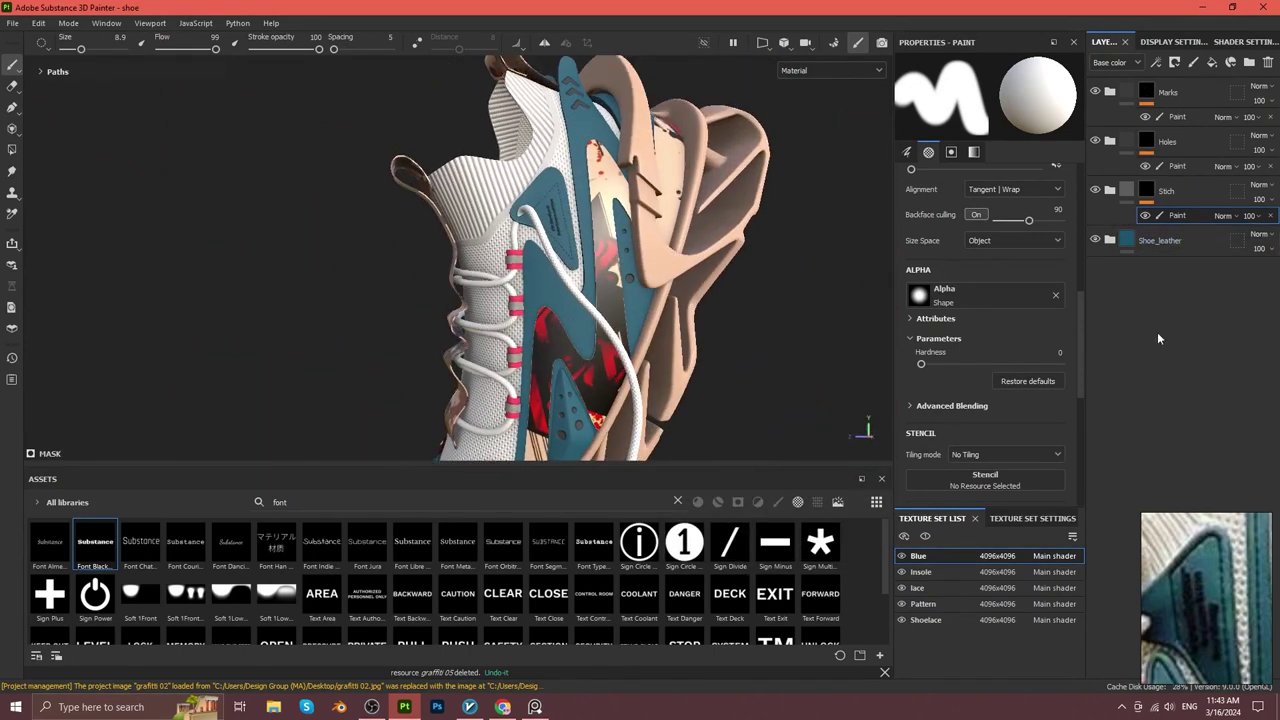
key(alt+Tab)
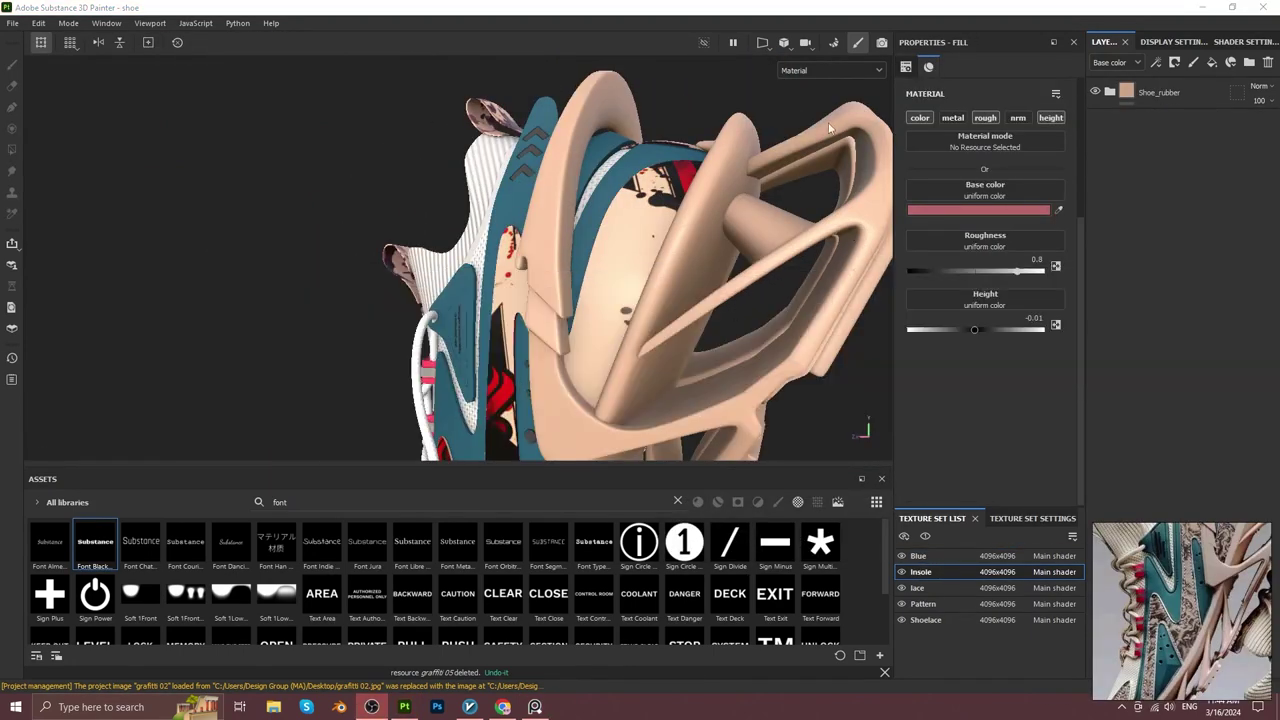
click(1249, 62)
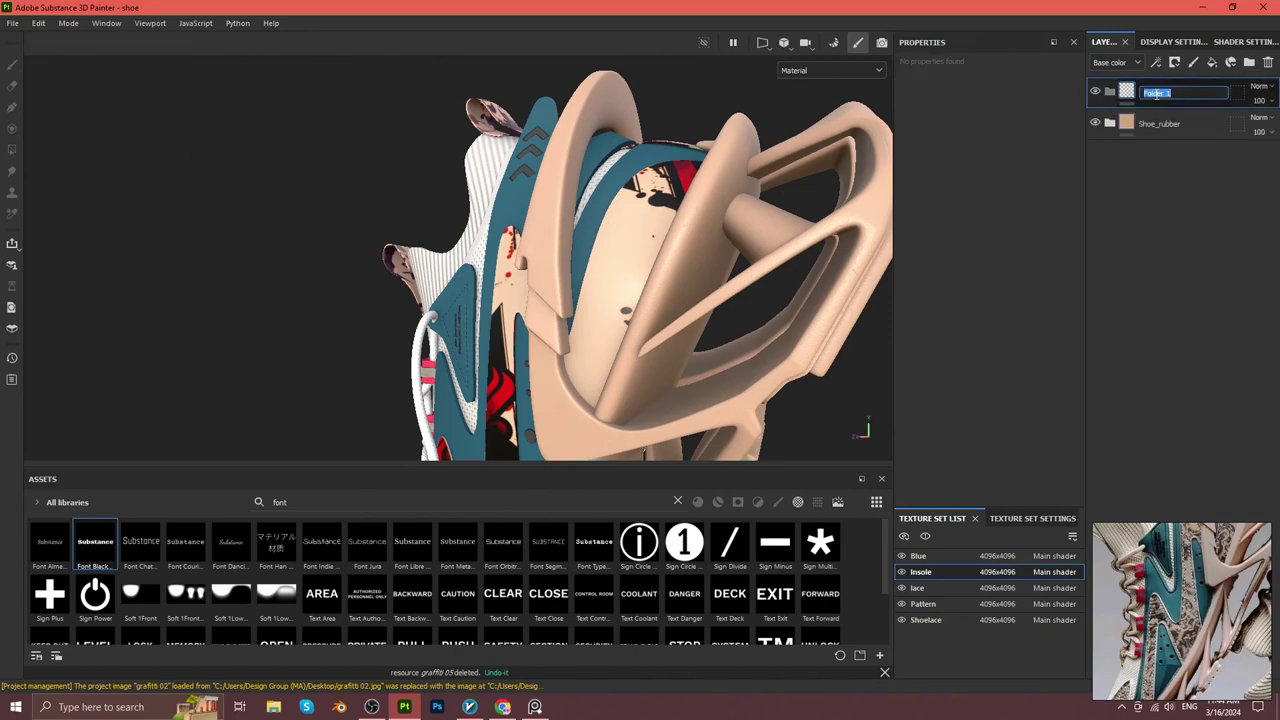
Add a fill layer with only the Height channel enabled.
click(1174, 63)
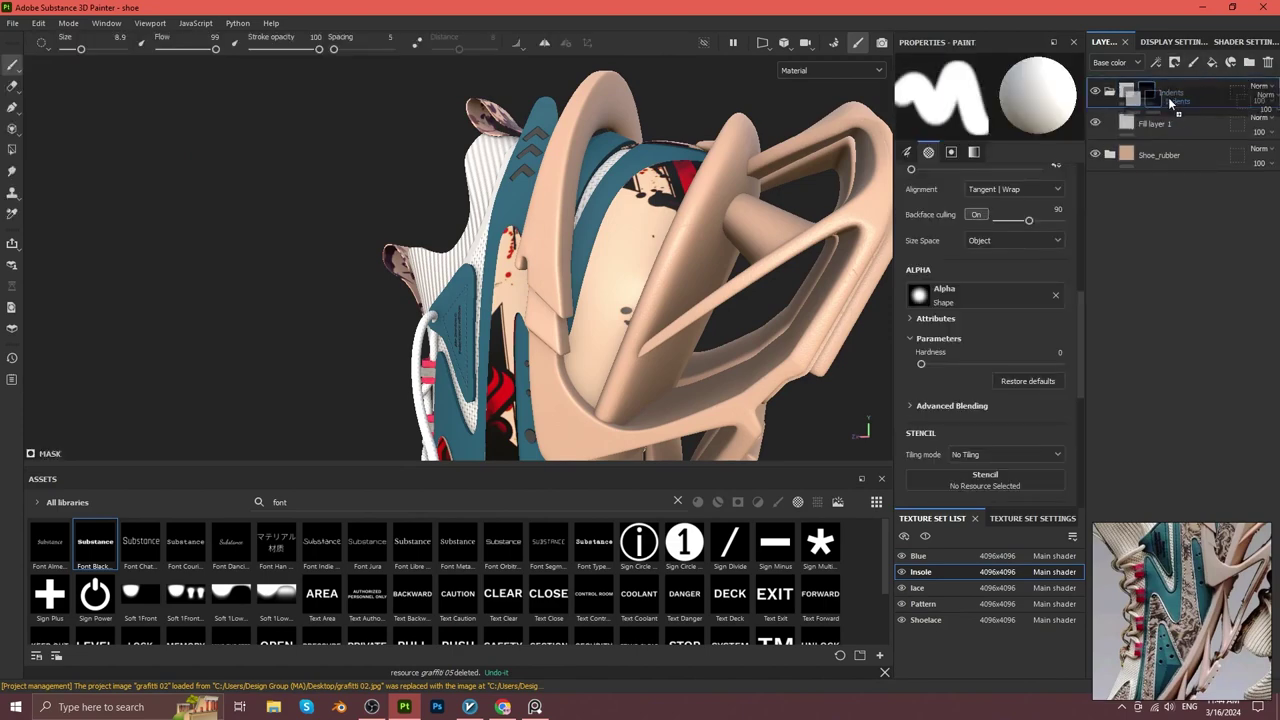
click(958, 211)
click(1050, 117)
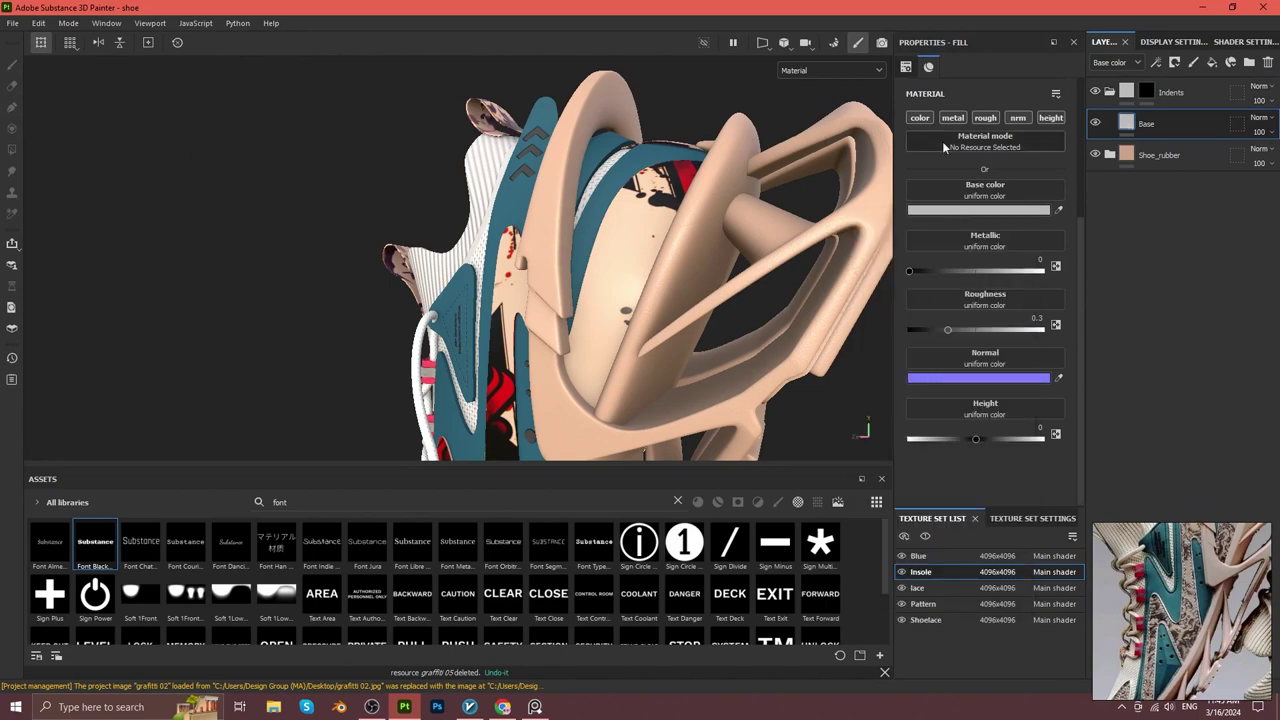
click(1050, 117)
Give the Indents folder a black mask with a paint layer.
right_click(1147, 91)
click(1139, 206)
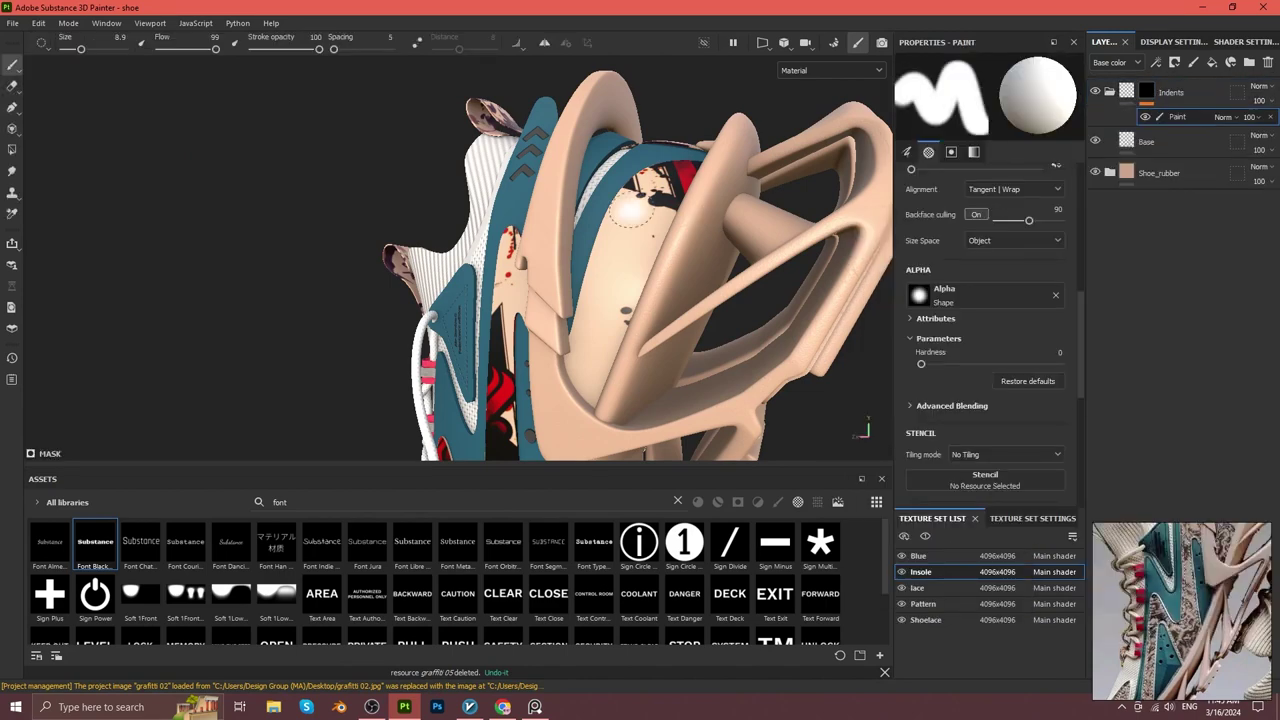
alt+drag(581, 257, 566, 350)
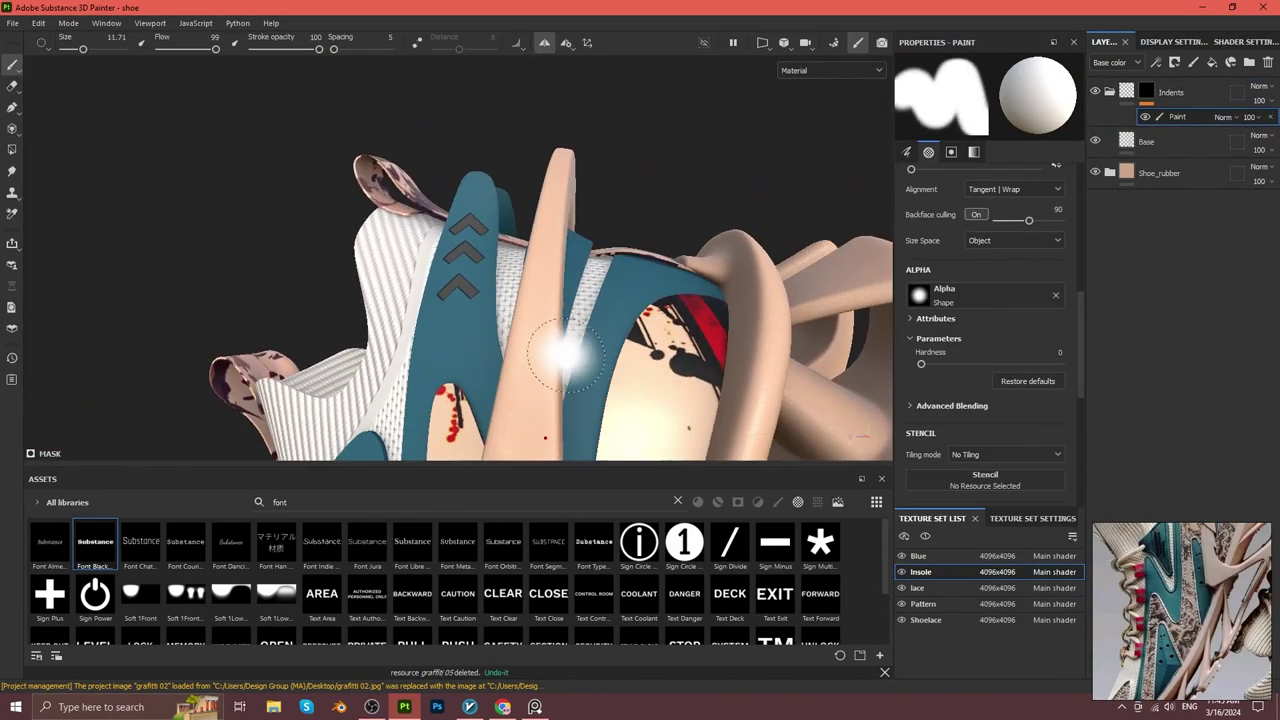
scroll(996, 263, up, 3)
scroll(996, 263, down, 2)
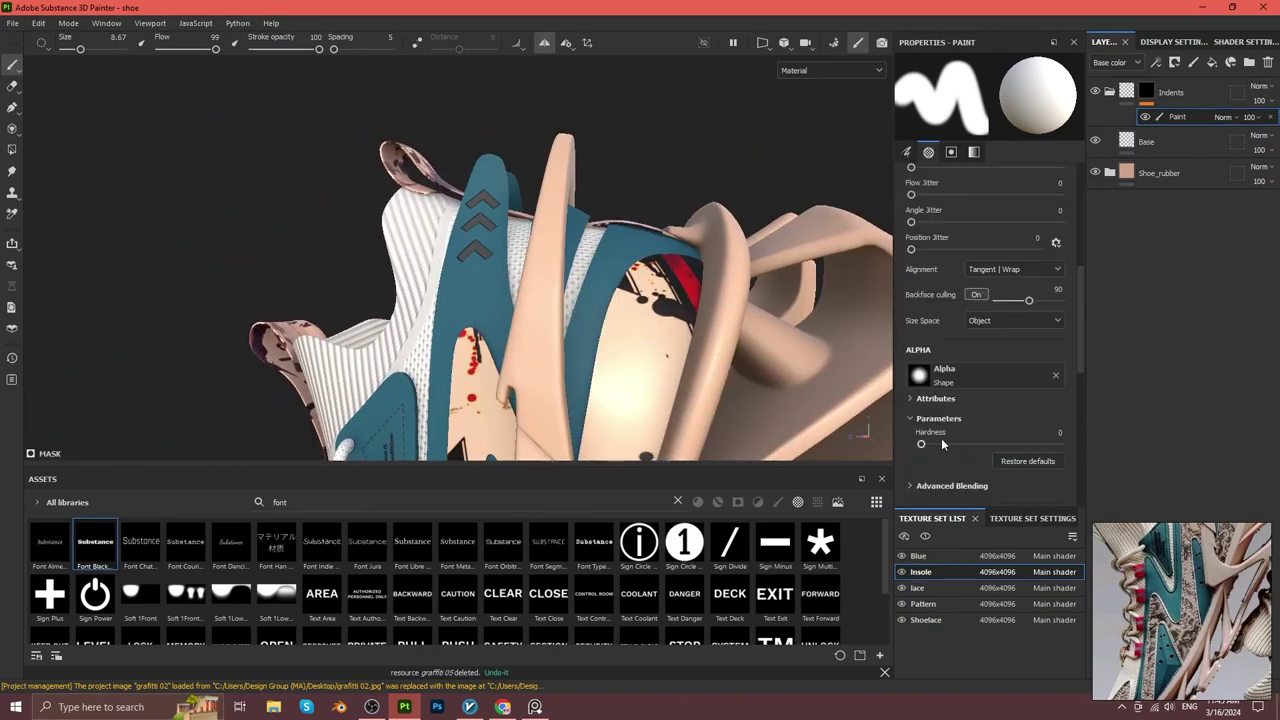
Set the brush to hardness 1, size about 2, with no alpha, then select the Base fill.
drag(943, 448, 1060, 443)
ctrl+right_drag(563, 310, 520, 310)
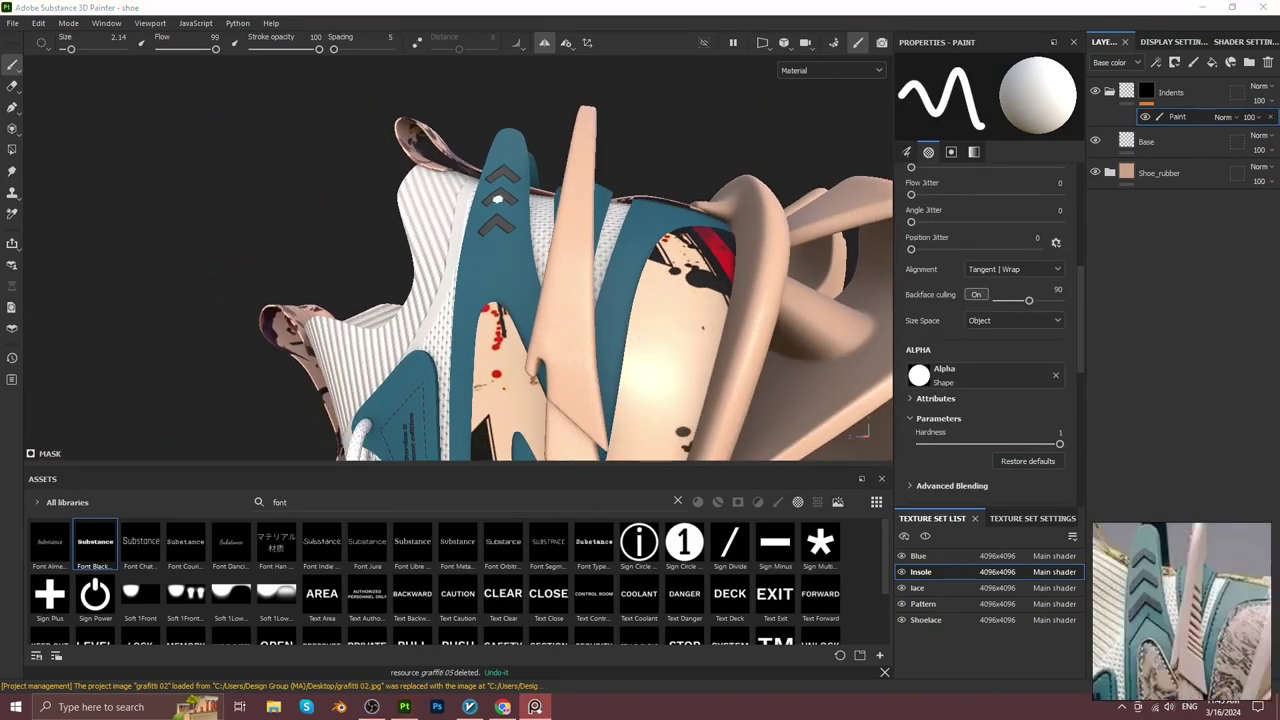
alt+drag(563, 310, 594, 342)
click(1055, 375)
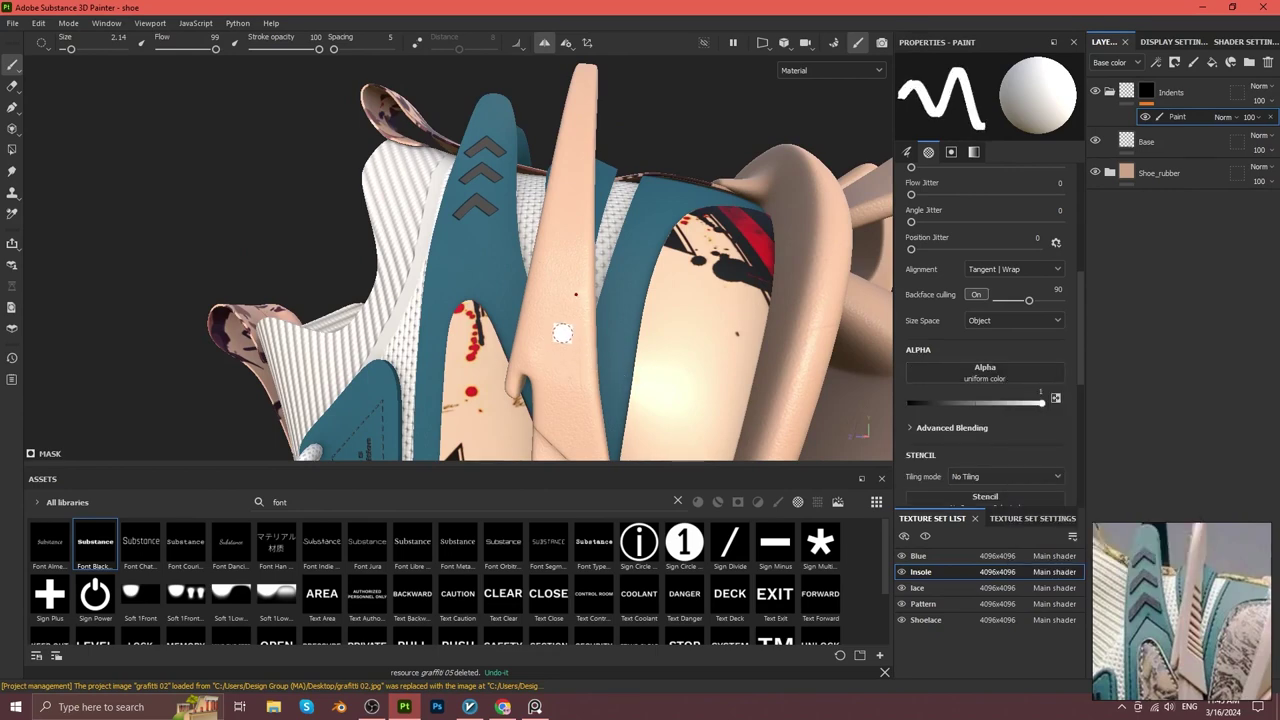
click(1146, 141)
click(985, 209)
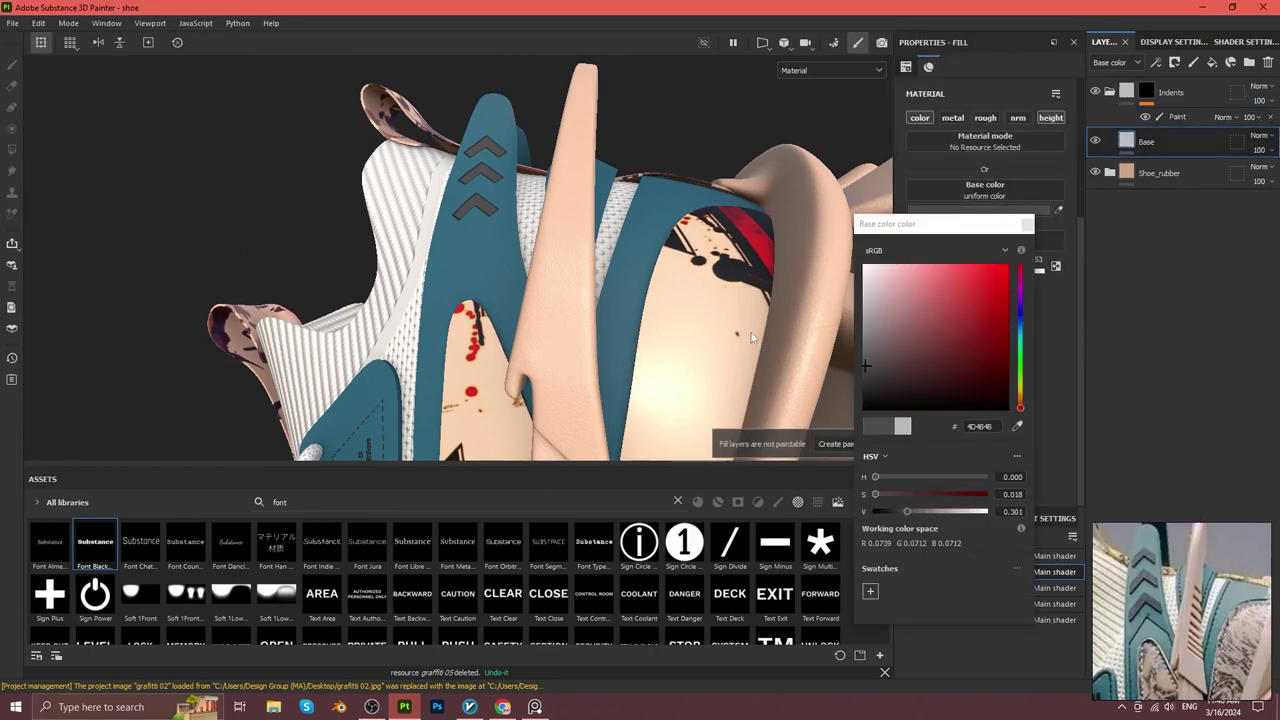
Undo the last stroke and set the indent brush size to 0.6.
key(ctrl+z)
alt+drag(563, 343, 617, 349)
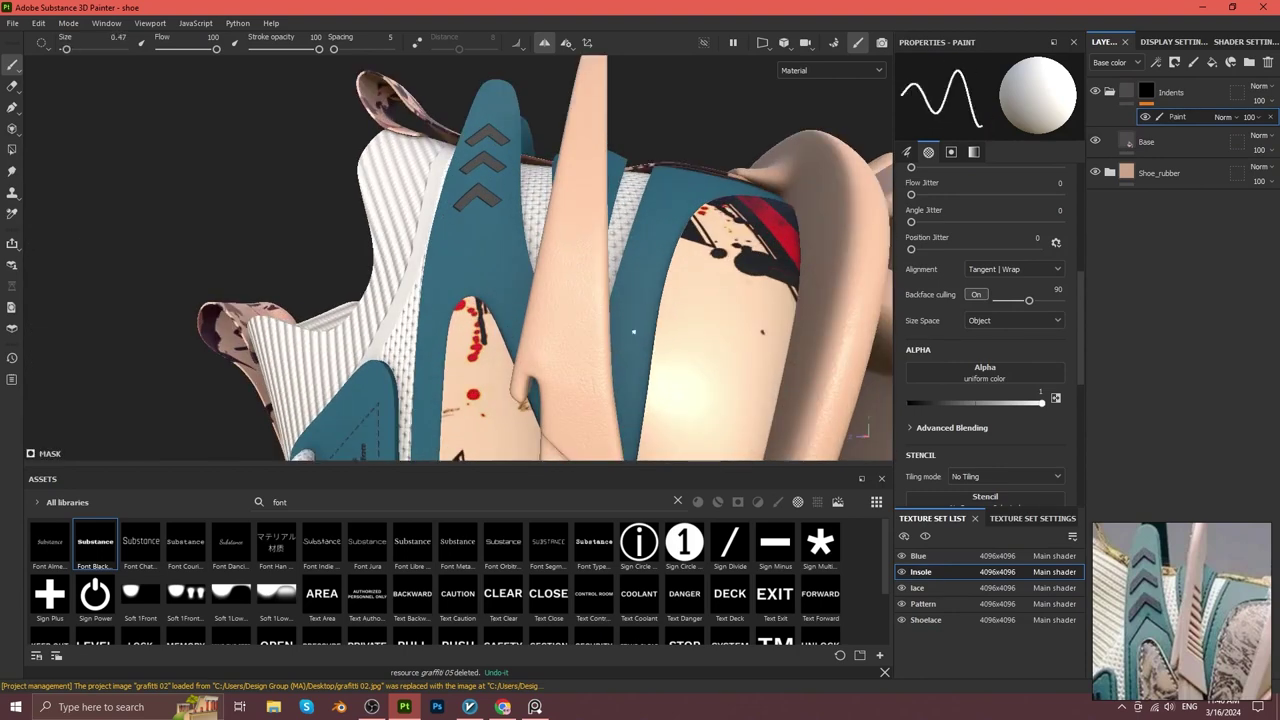
click(1146, 141)
click(985, 209)
click(800, 400)
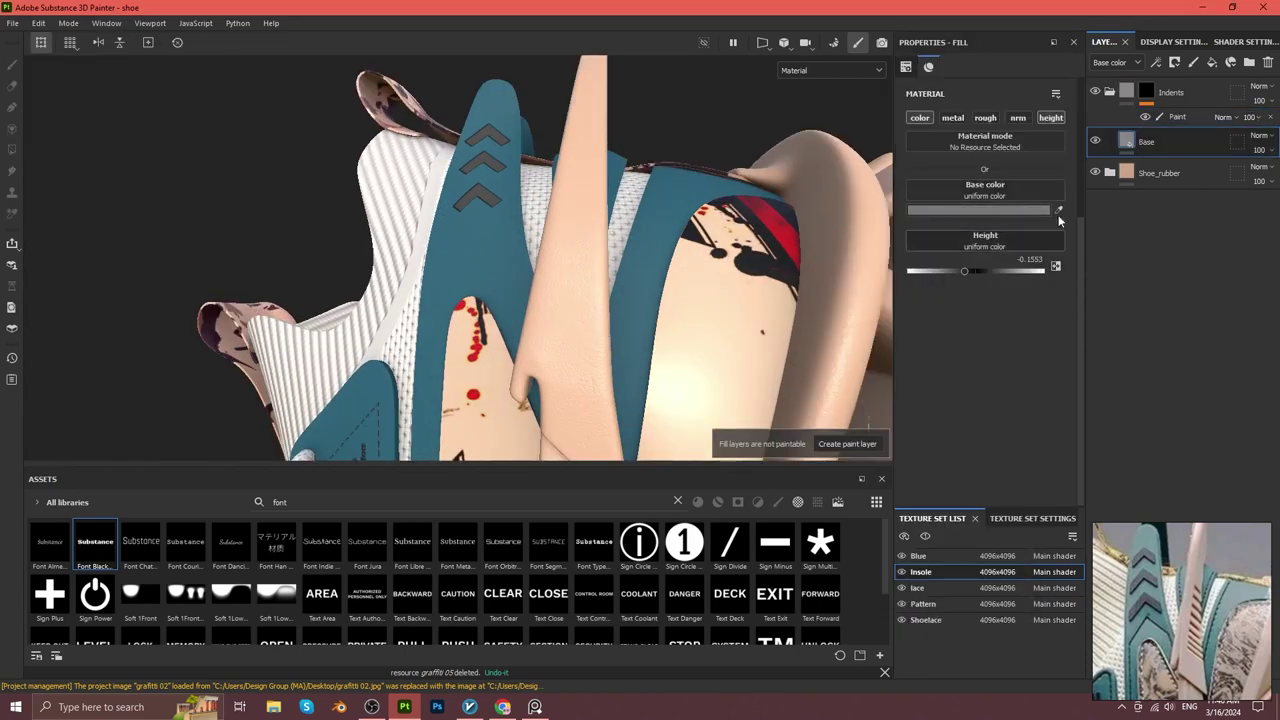
click(1177, 116)
scroll(948, 242, up, 2)
click(1037, 221)
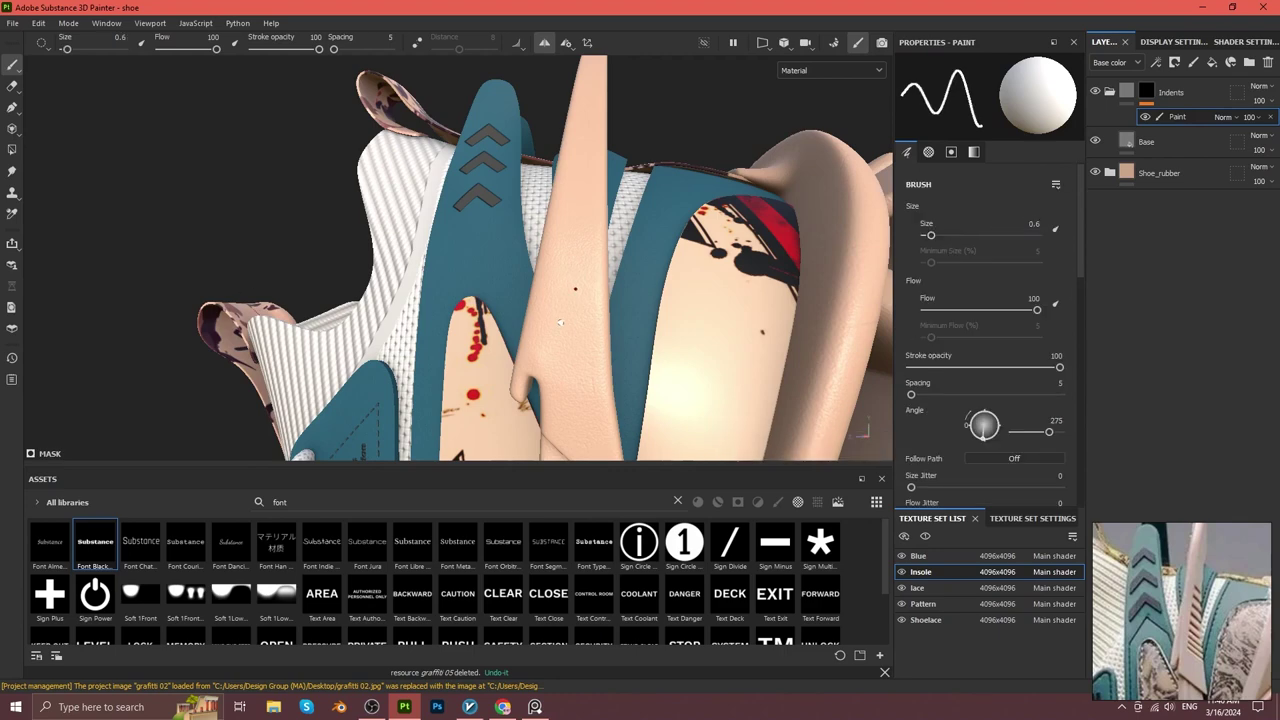
alt+drag(560, 322, 640, 330)
scroll(640, 330, down, 3)
scroll(685, 296, up, 3)
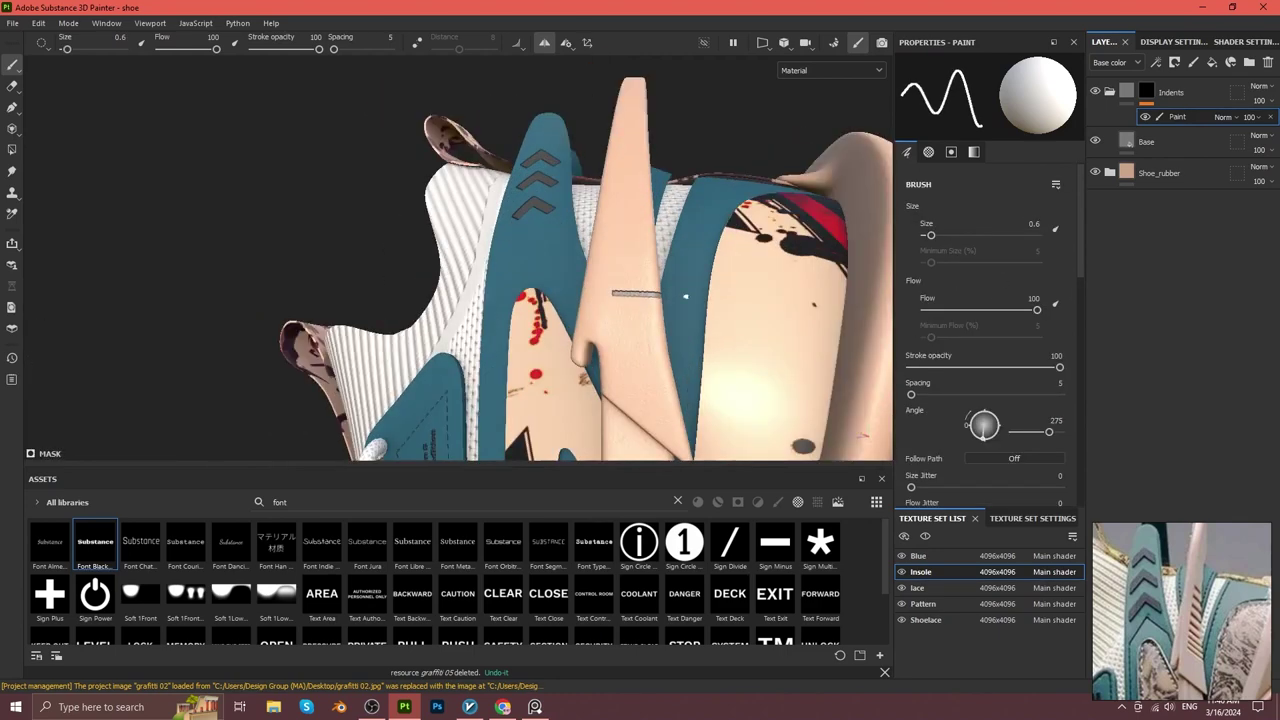
Darken the Base fill colour of the Indents folder.
click(1146, 141)
click(985, 209)
mouse_move(937, 511)
mouse_down()
mouse_move(906, 510)
mouse_move(919, 511)
mouse_up()
scroll(656, 355, down, 3)
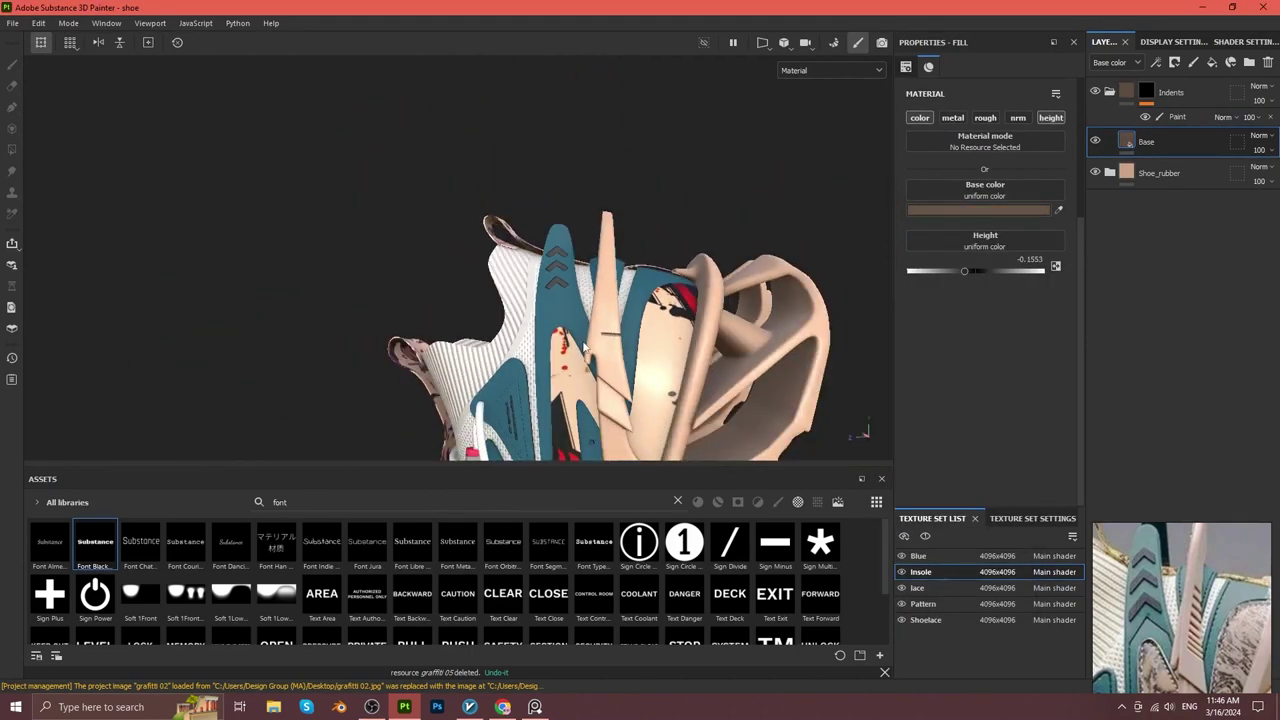
mouse_move(656, 355)
alt+mouse_down()
mouse_move(500, 354)
mouse_move(632, 340)
alt+mouse_up()
scroll(632, 340, up, 2)
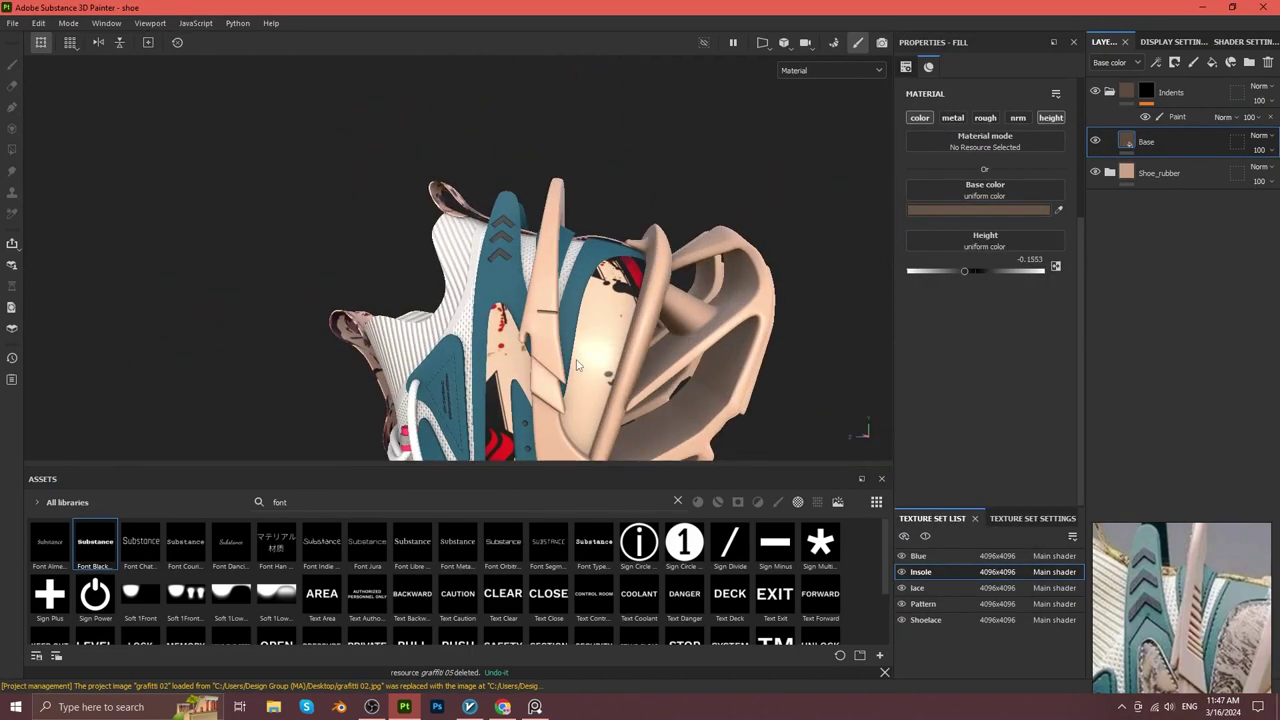
scroll(543, 337, up, 1)
scroll(564, 348, up, 2)
scroll(564, 348, up, 2)
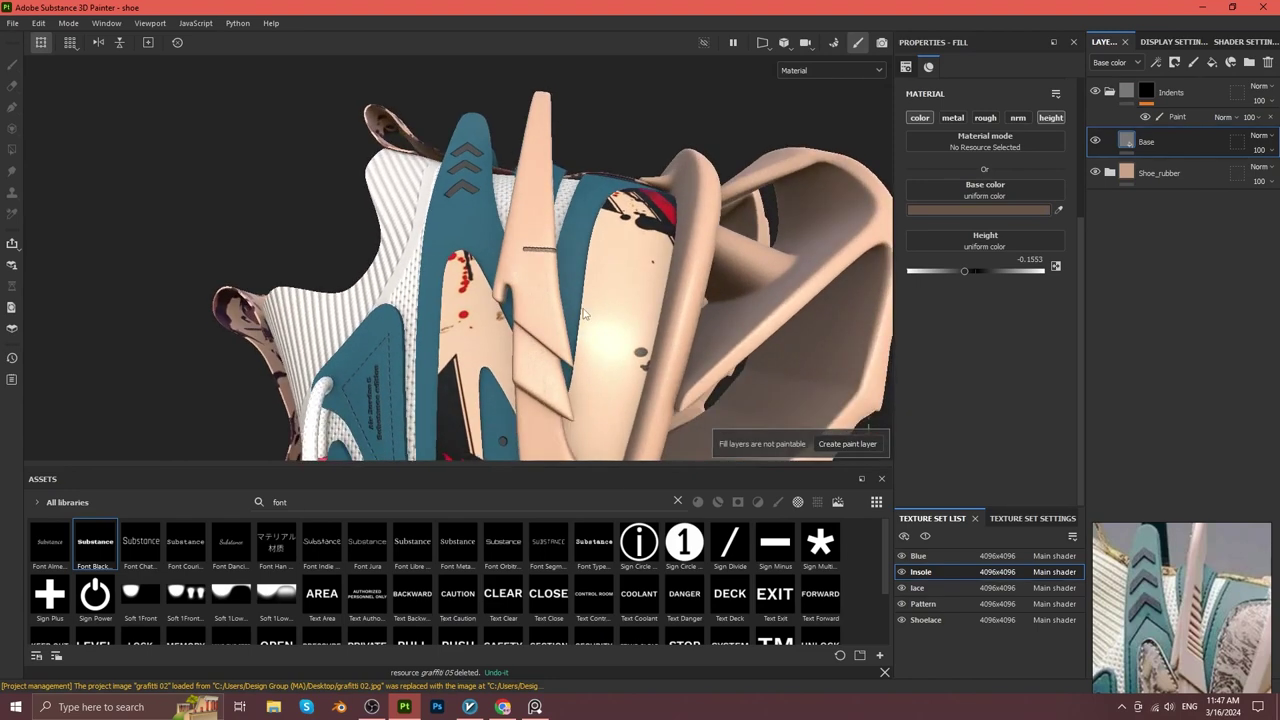
scroll(564, 348, up, 2)
drag(776, 468, 776, 505)
Lighten the Base fill to a tan shade and reselect the indent paint layer.
click(980, 210)
click(943, 513)
alt+drag(600, 350, 650, 340)
click(1175, 117)
right_click(1175, 117)
key(Escape)
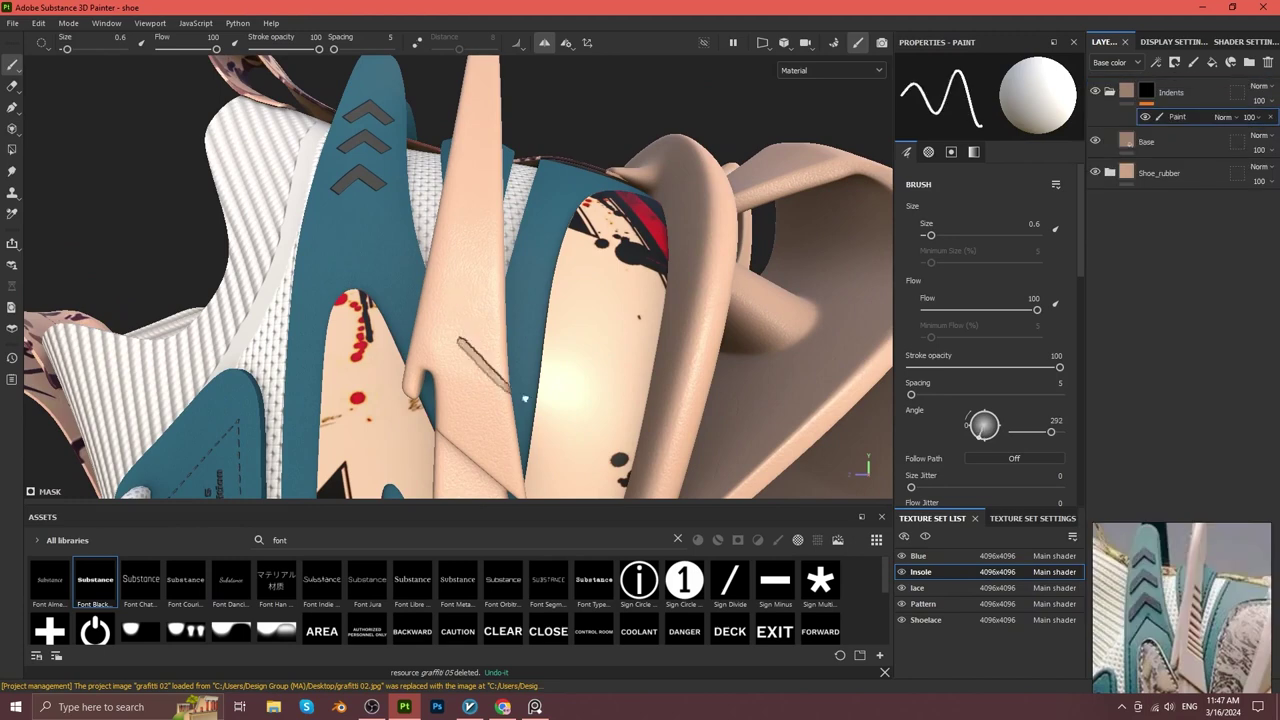
Paint a third diagonal indent groove on the tongue.
scroll(980, 350, down, 2)
scroll(980, 350, down, 3)
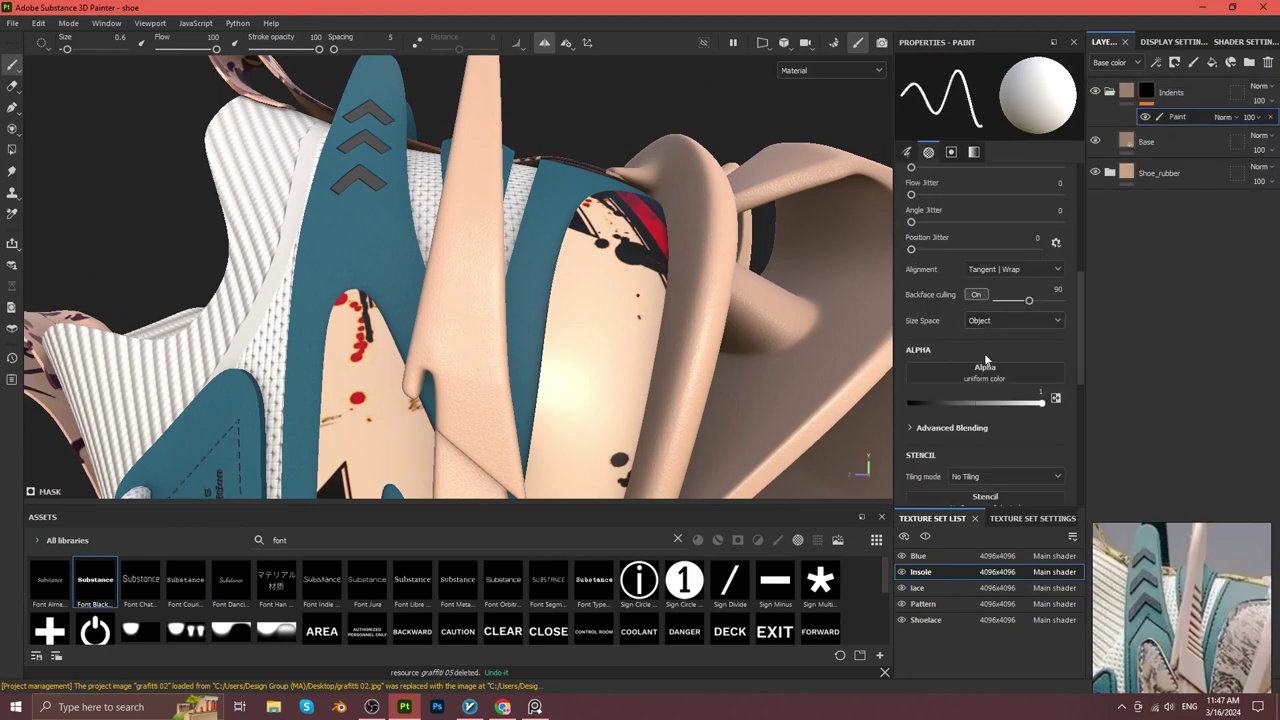
scroll(991, 320, up, 5)
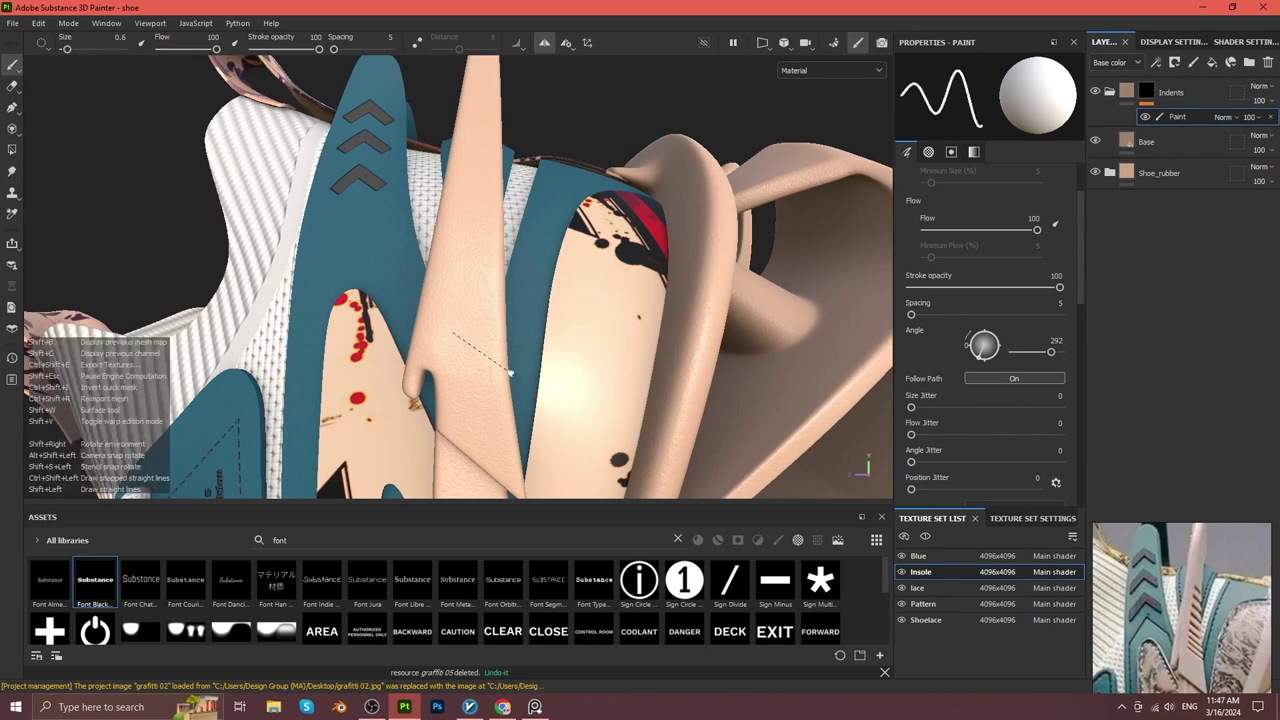
drag(453, 291, 503, 327)
scroll(531, 356, up, 3)
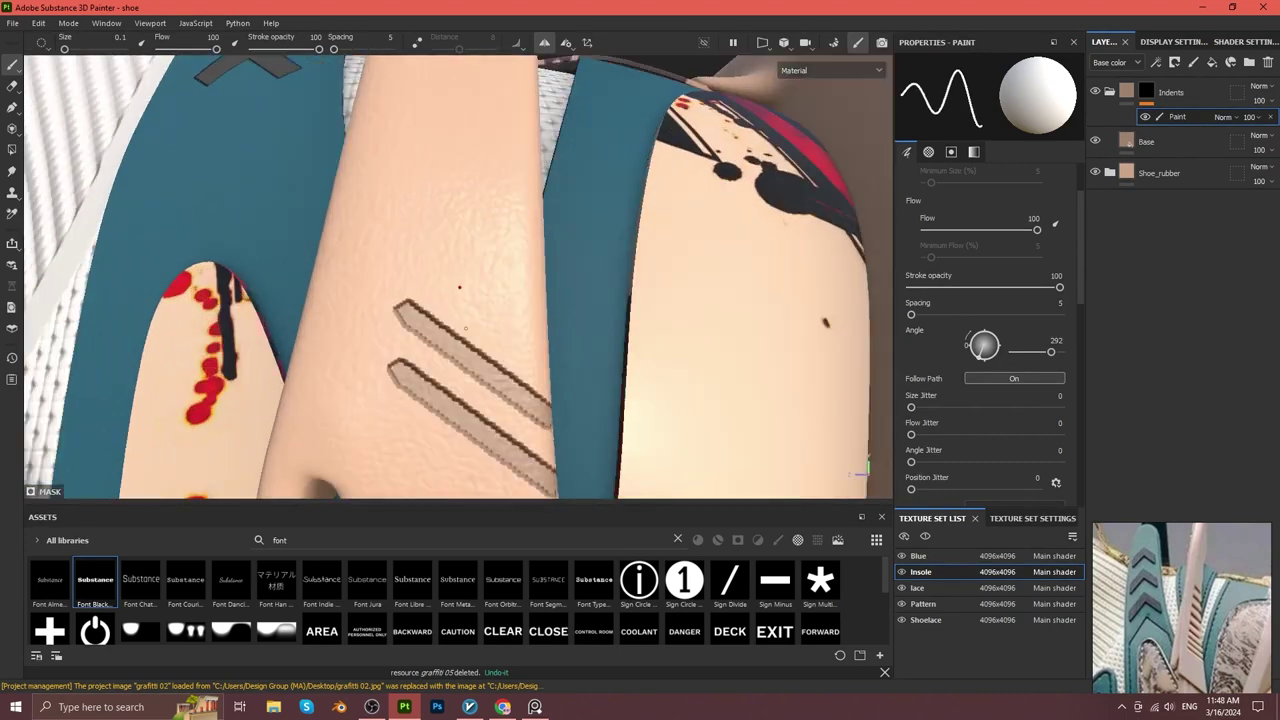
scroll(460, 300, up, 1)
scroll(541, 338, up, 2)
mouse_move(480, 220)
alt+mouse_down()
mouse_move(491, 271)
mouse_move(493, 203)
mouse_move(480, 254)
mouse_move(529, 286)
mouse_move(458, 250)
mouse_move(482, 260)
alt+mouse_up()
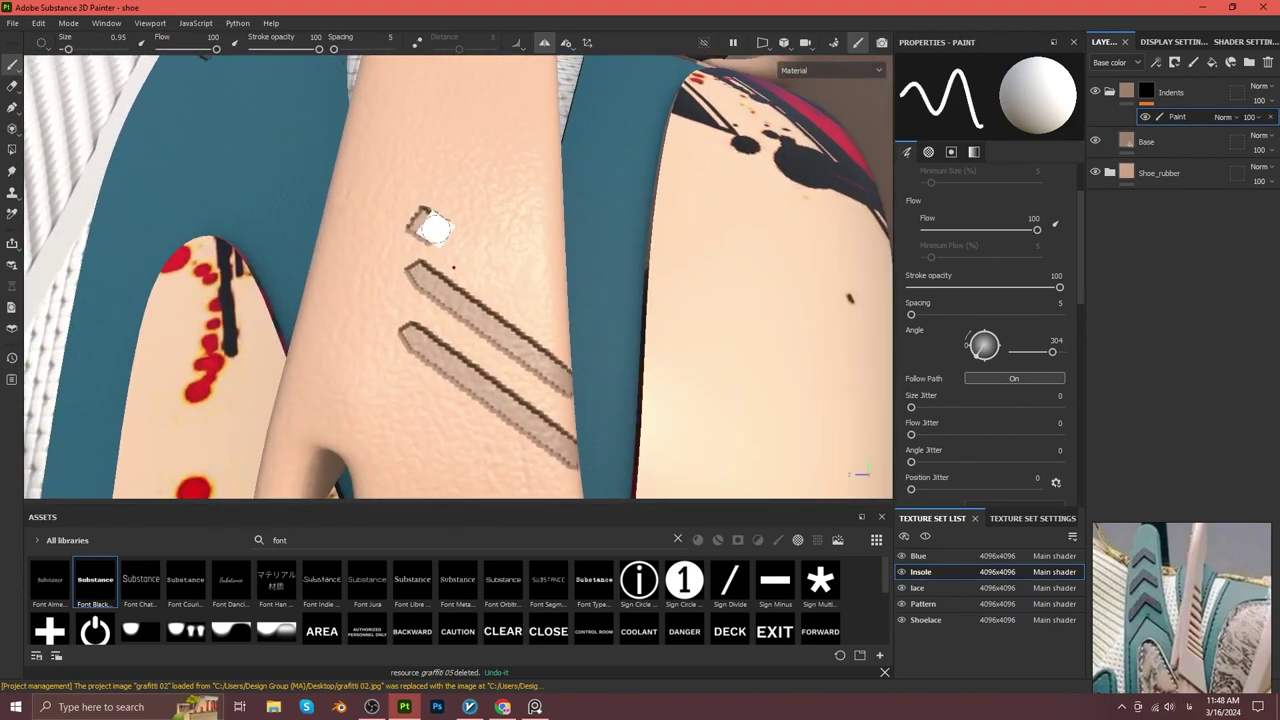
Try a brush size of about 2.3, then set it back to 0.6.
mouse_move(428, 226)
alt+mouse_down()
mouse_move(586, 334)
mouse_move(545, 288)
alt+mouse_up()
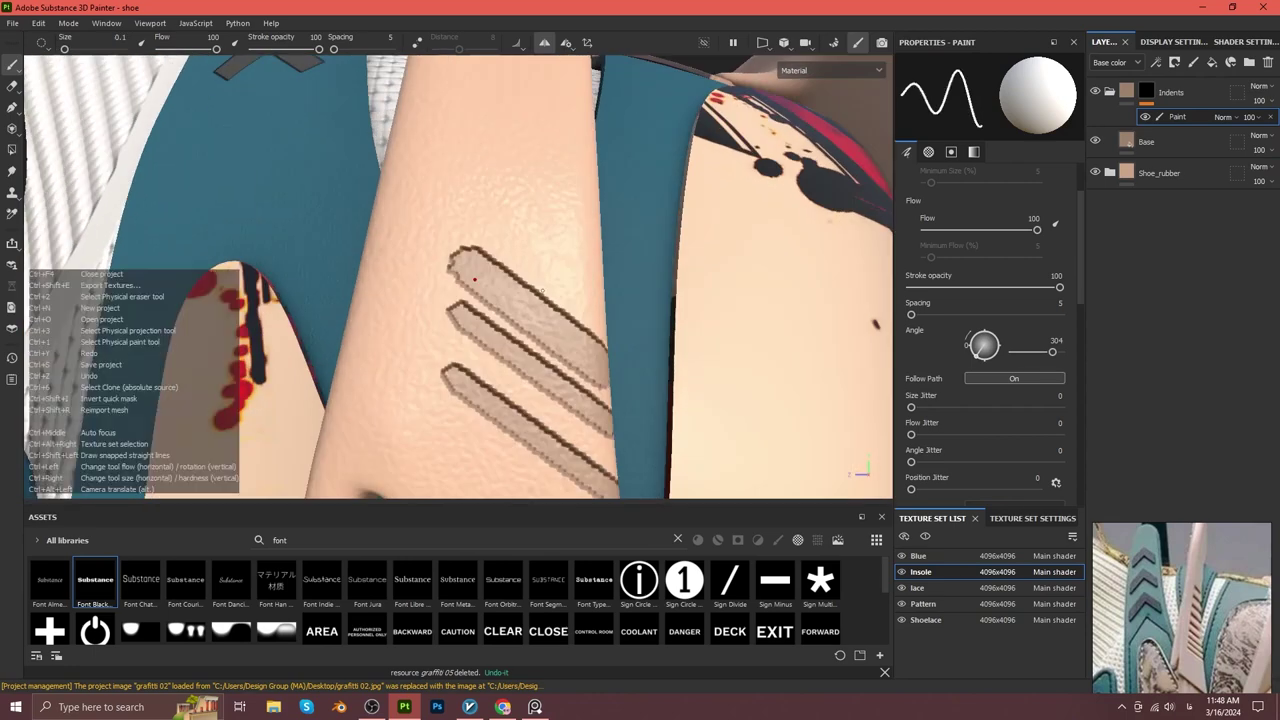
ctrl+right_drag(545, 288, 600, 288)
alt+drag(545, 288, 554, 283)
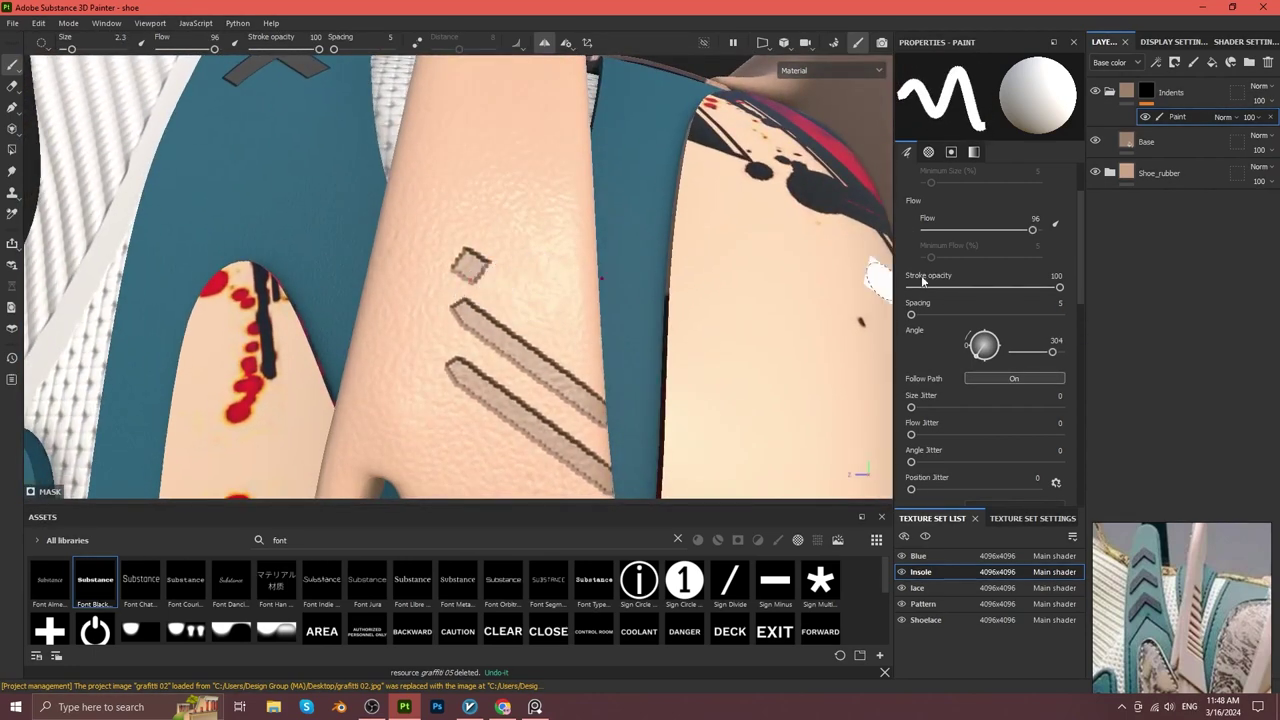
scroll(922, 281, up, 2)
click(1034, 222)
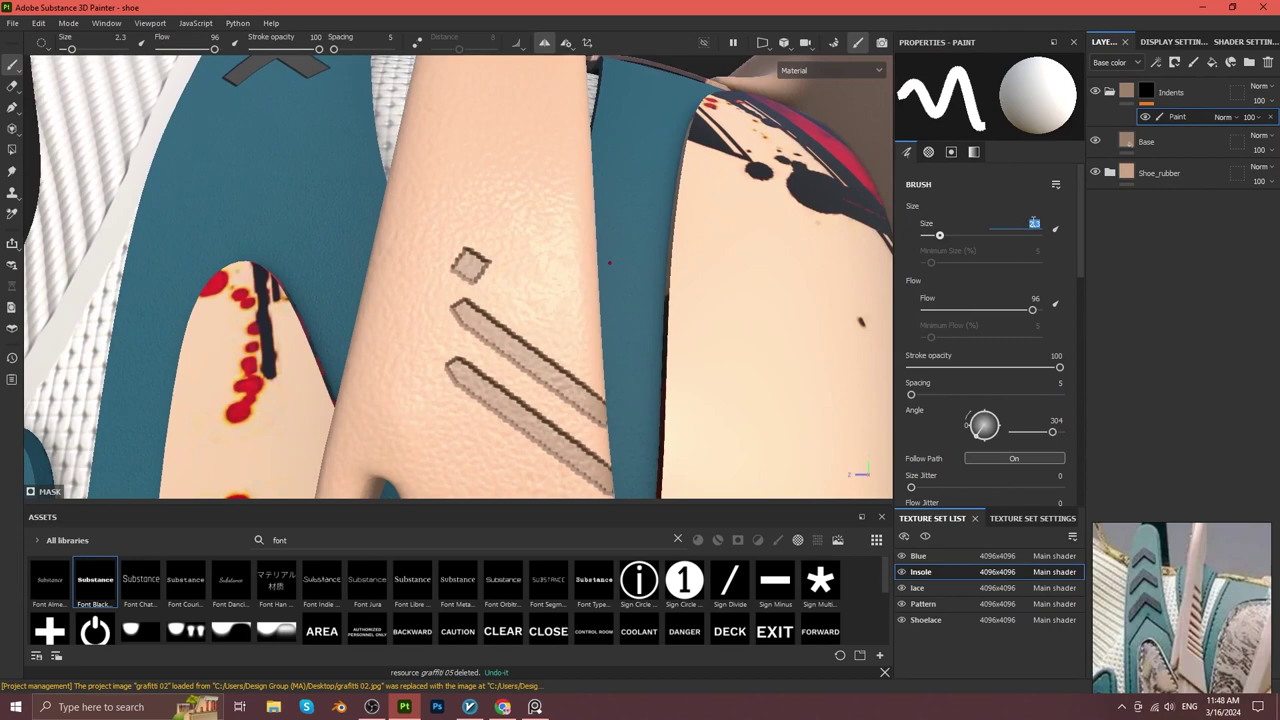
Paint another diagonal indent stripe above the existing ones.
scroll(484, 259, down, 2)
scroll(520, 270, down, 2)
alt+drag(470, 280, 503, 293)
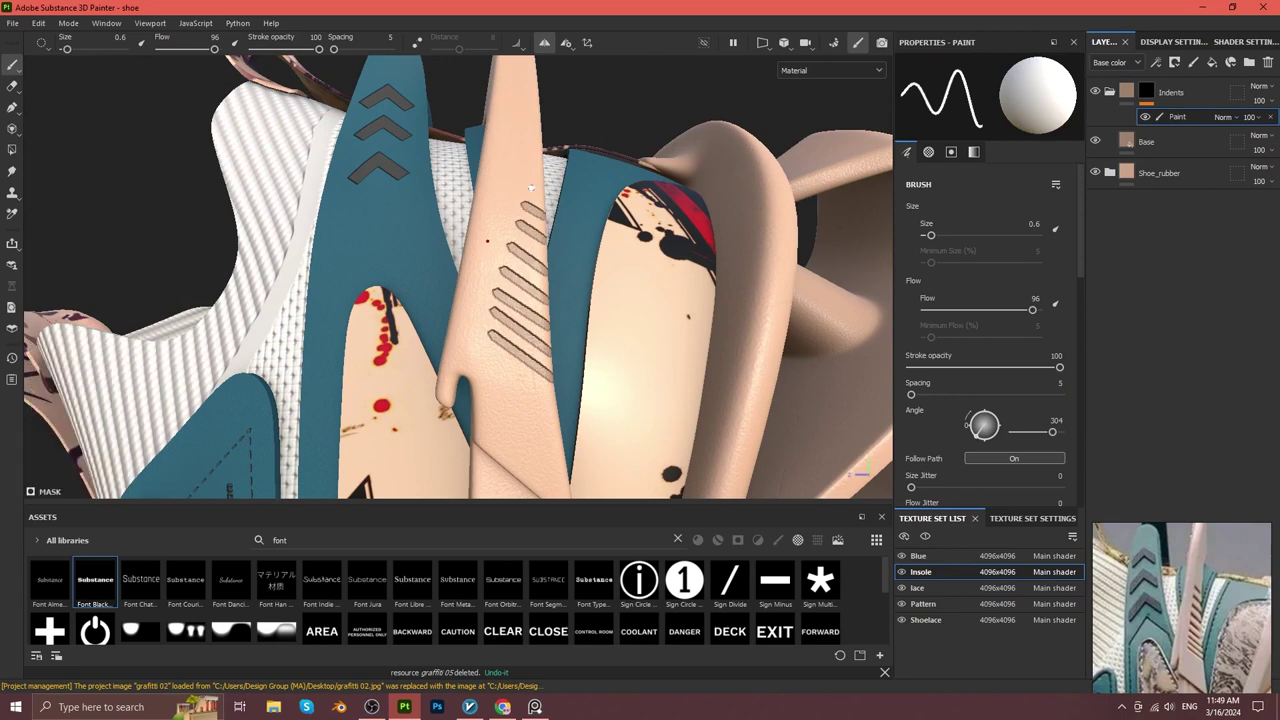
alt+drag(564, 189, 531, 225)
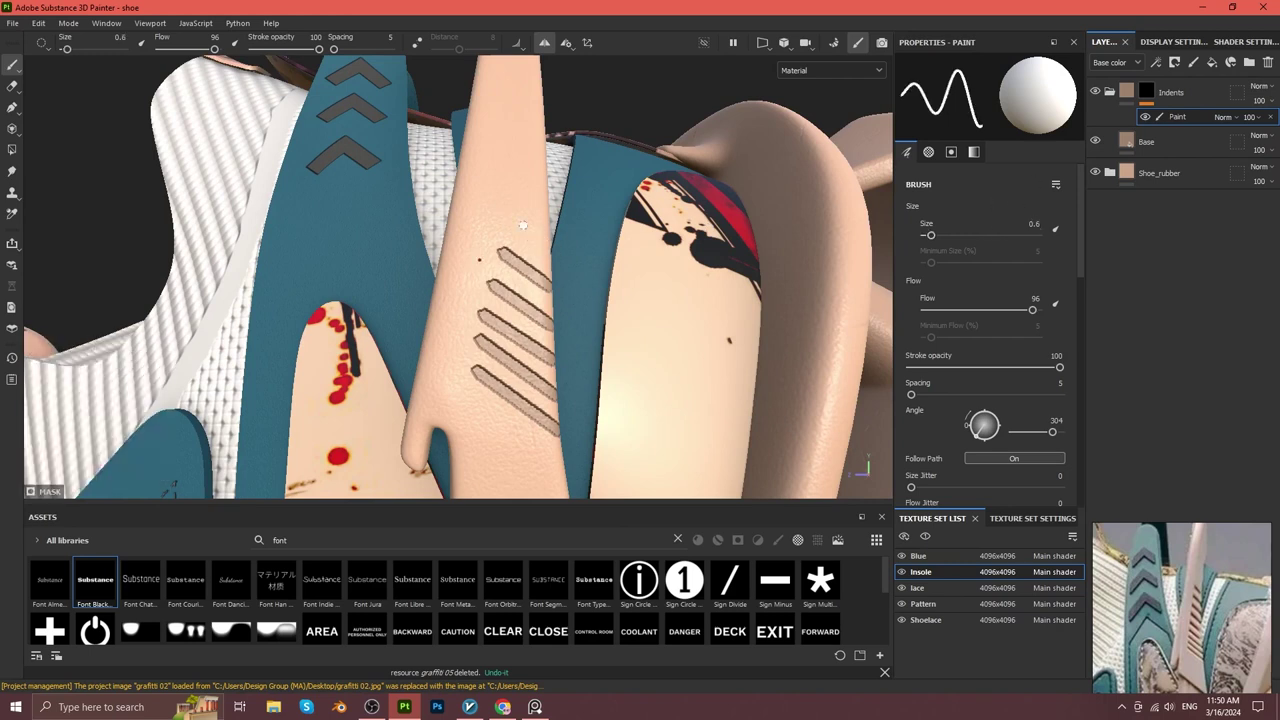
drag(520, 202, 548, 220)
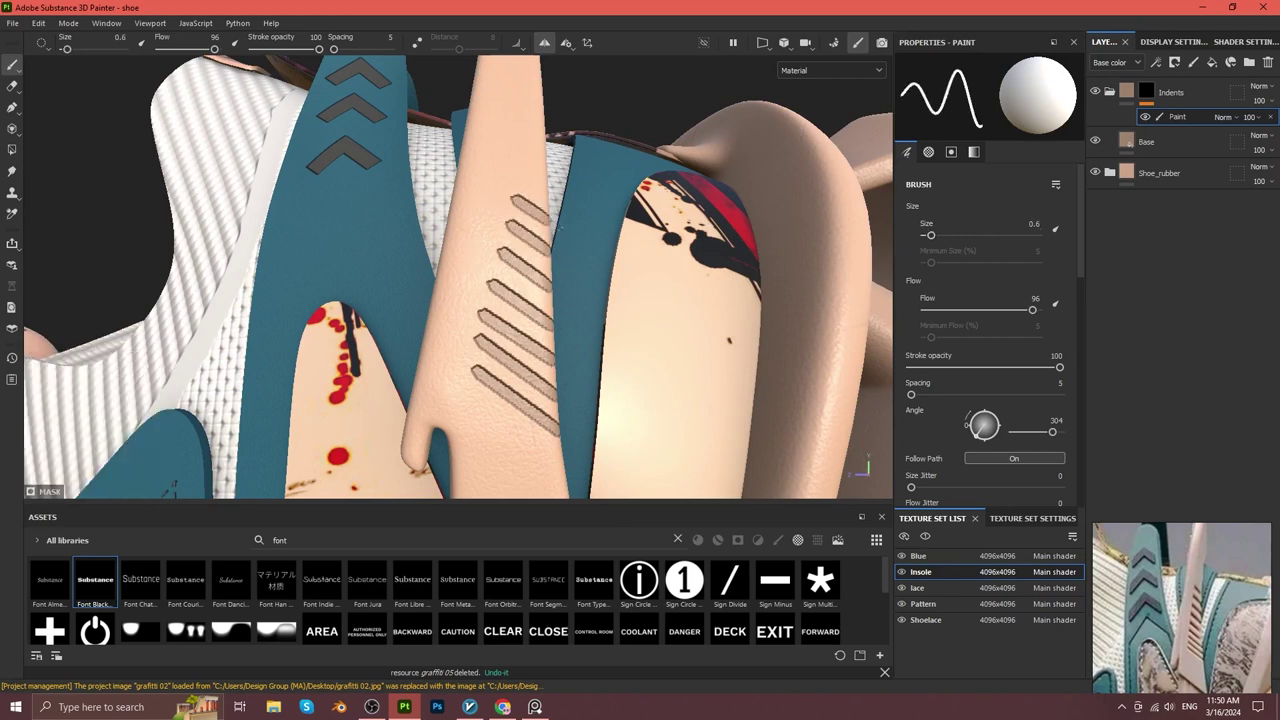
Frame the whole shoe in the viewport with F.
scroll(517, 178, down, 5)
scroll(517, 178, down, 2)
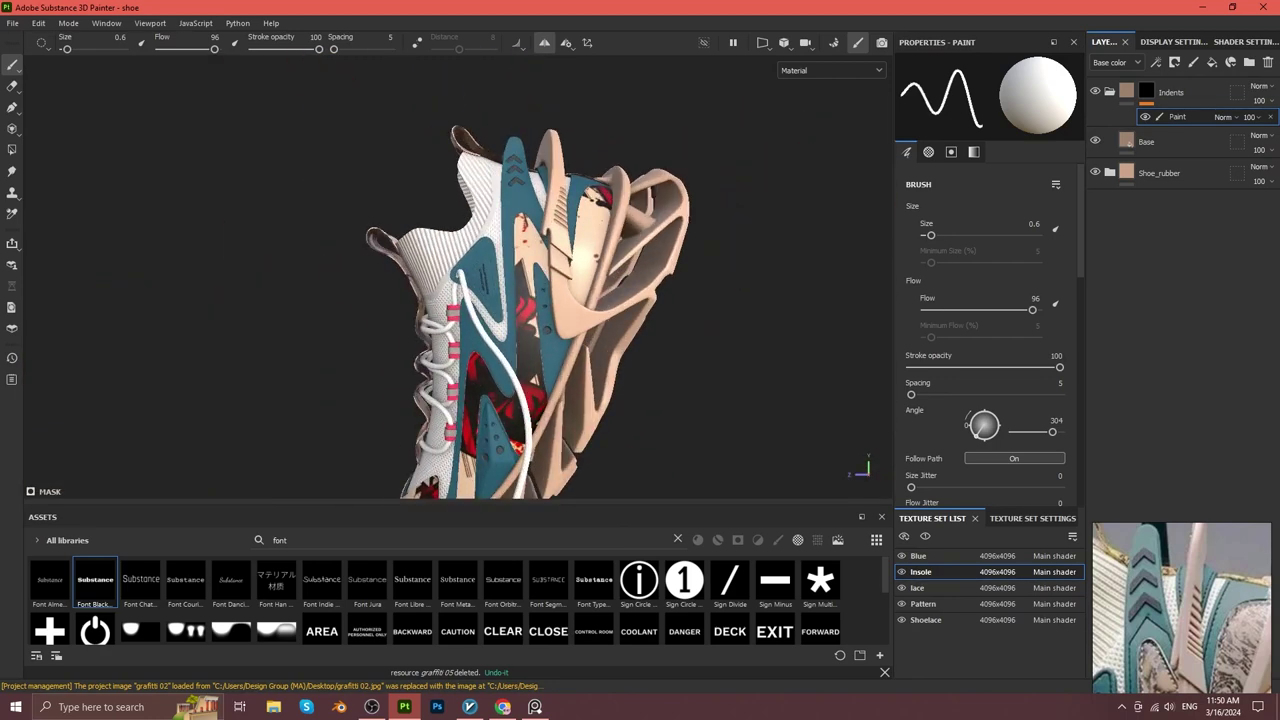
scroll(523, 168, up, 8)
scroll(525, 169, up, 2)
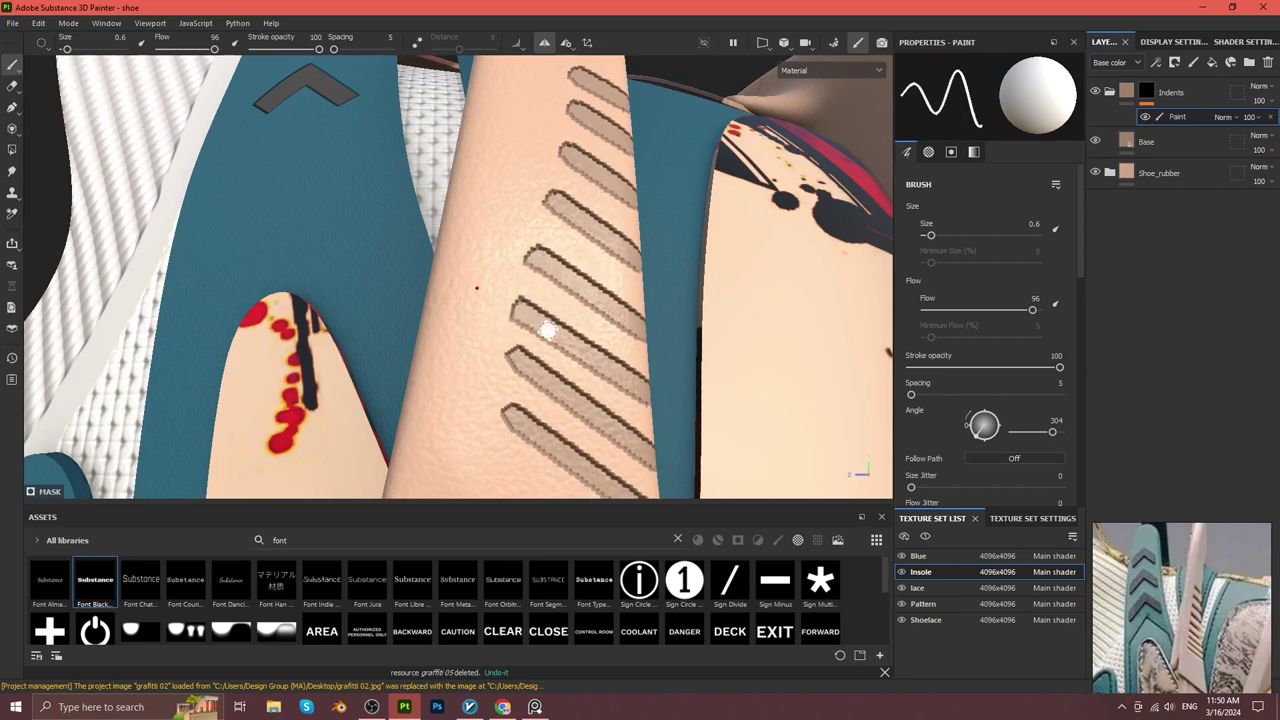
scroll(547, 332, down, 3)
scroll(547, 332, down, 2)
scroll(547, 332, up, 5)
scroll(994, 287, down, 4)
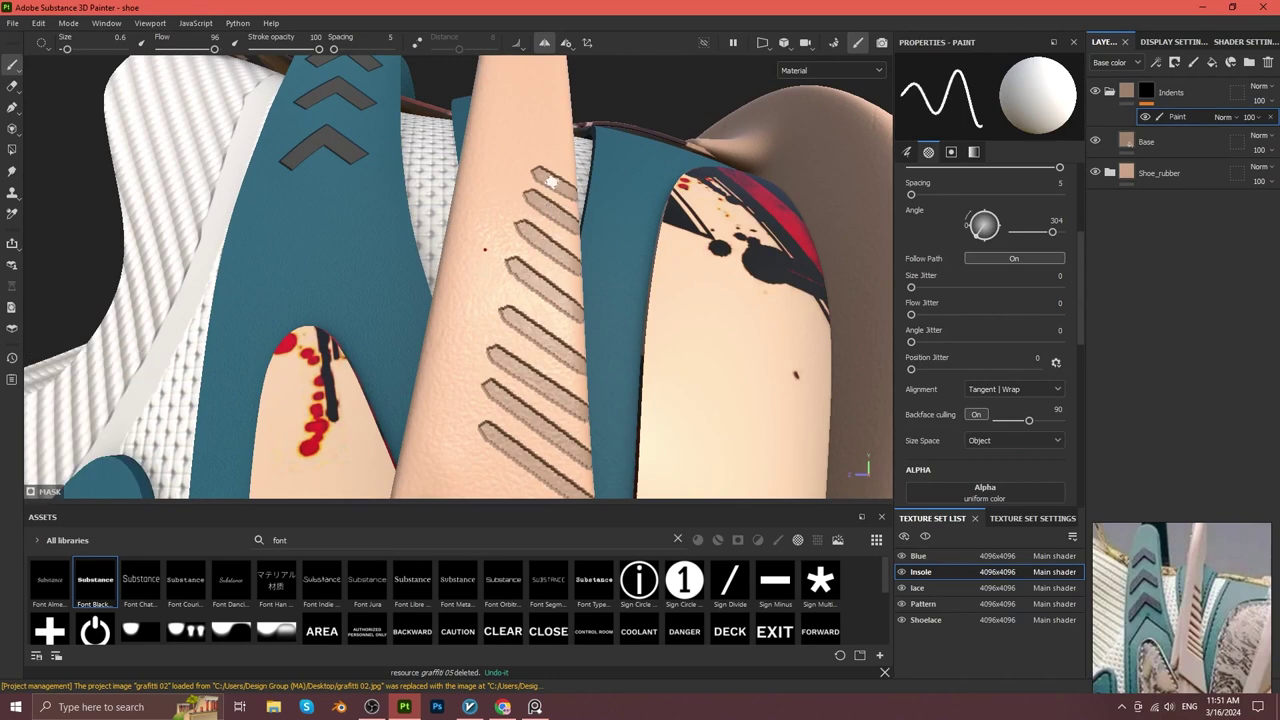
key(f)
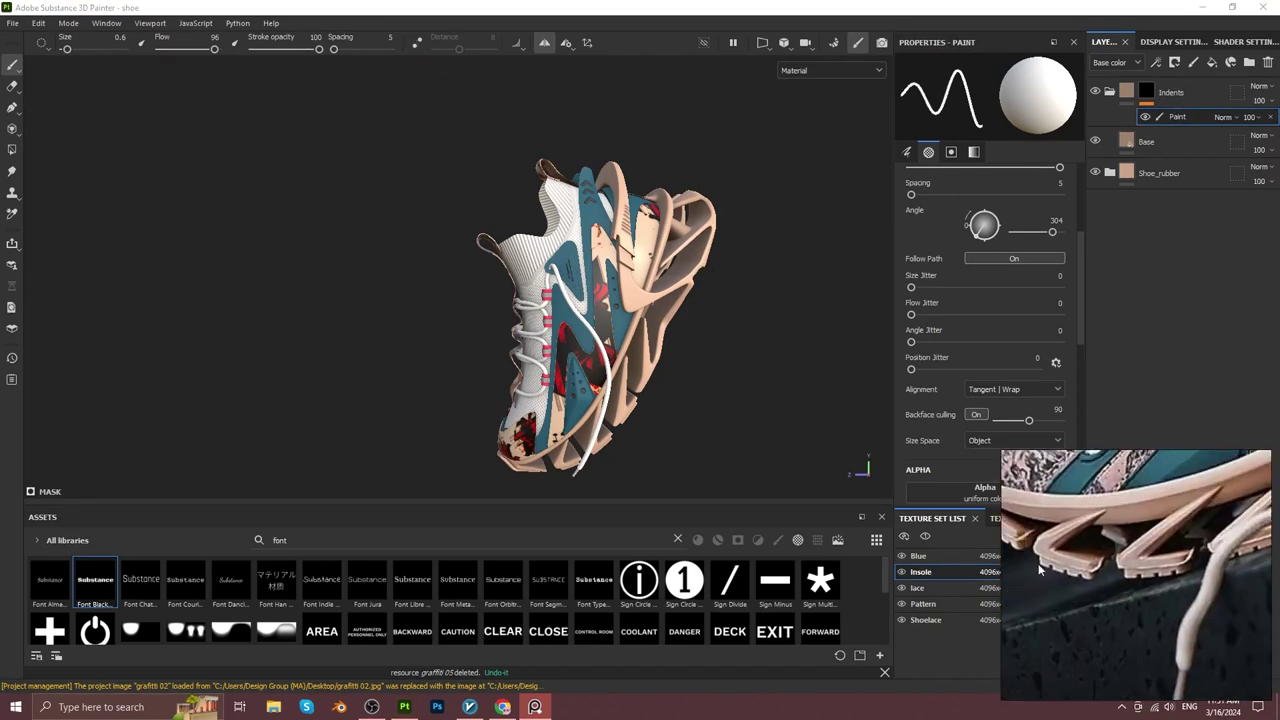
Orbit the view down to a close-up of the beige sole blocks.
alt+drag(580, 352, 605, 356)
scroll(605, 356, up, 3)
alt+drag(698, 396, 590, 177)
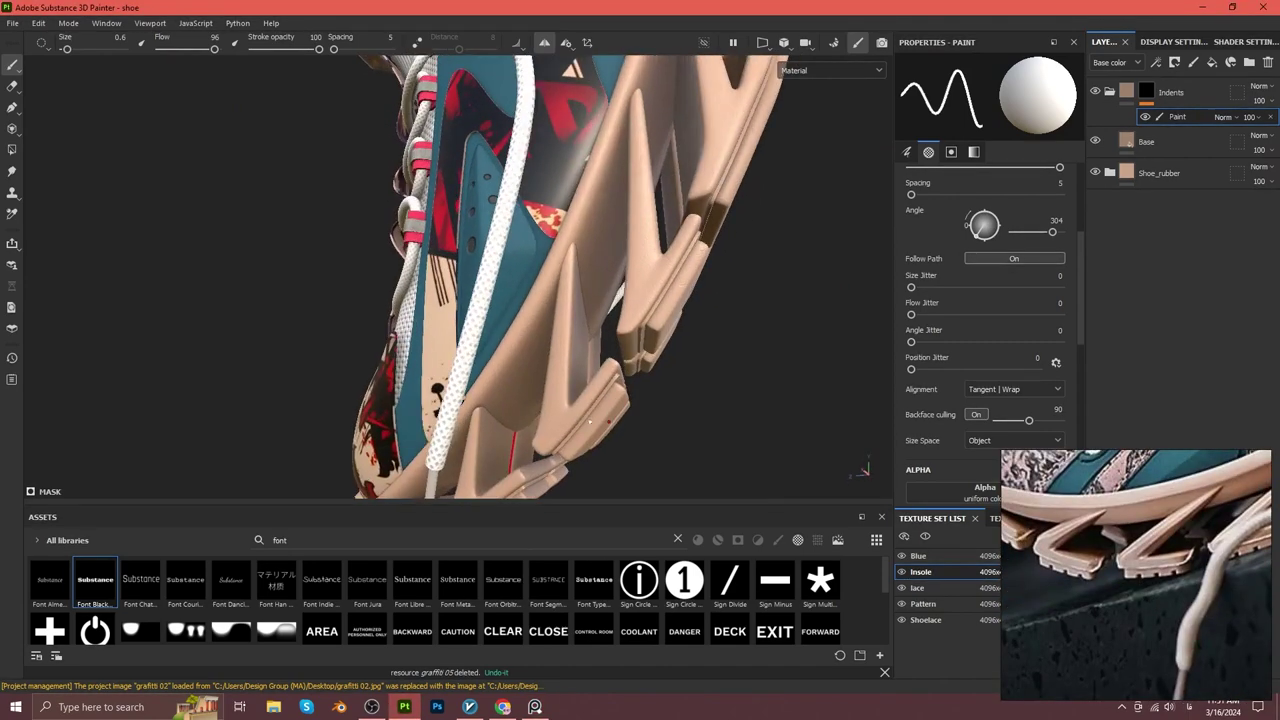
alt+drag(576, 312, 608, 337)
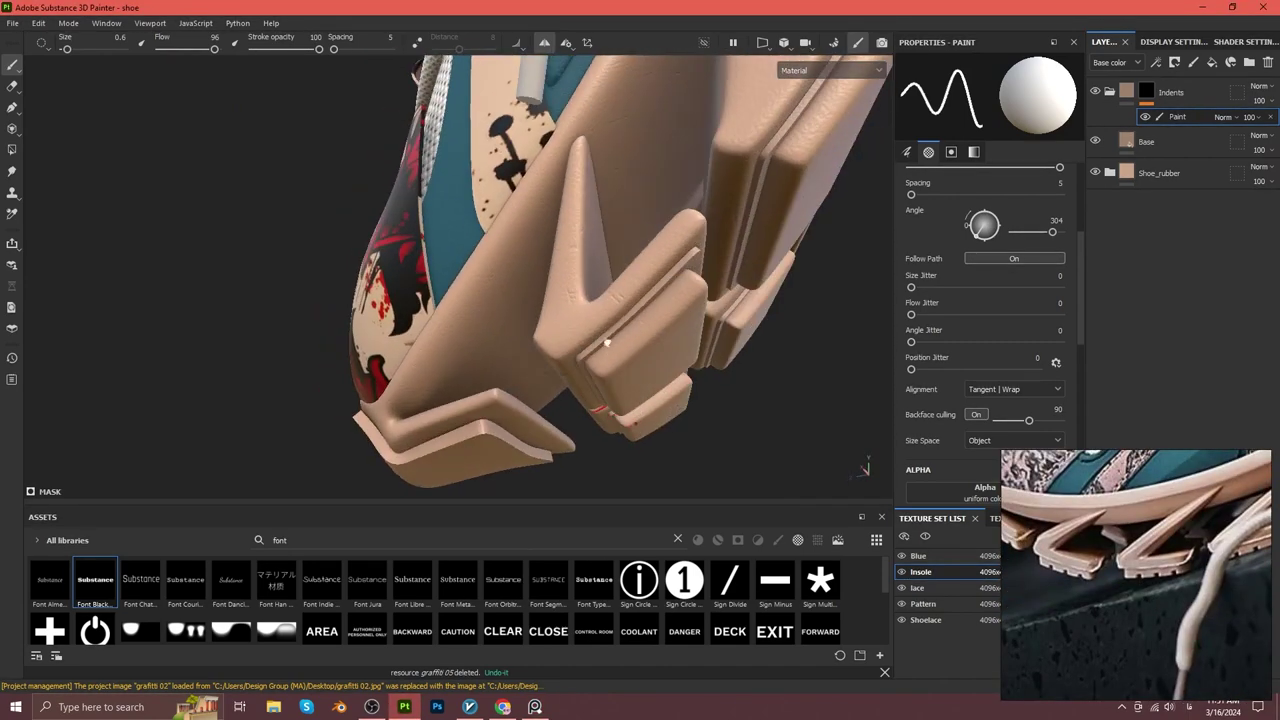
mouse_move(643, 409)
alt+mouse_down()
mouse_move(686, 376)
mouse_move(585, 321)
mouse_move(598, 342)
alt+mouse_up()
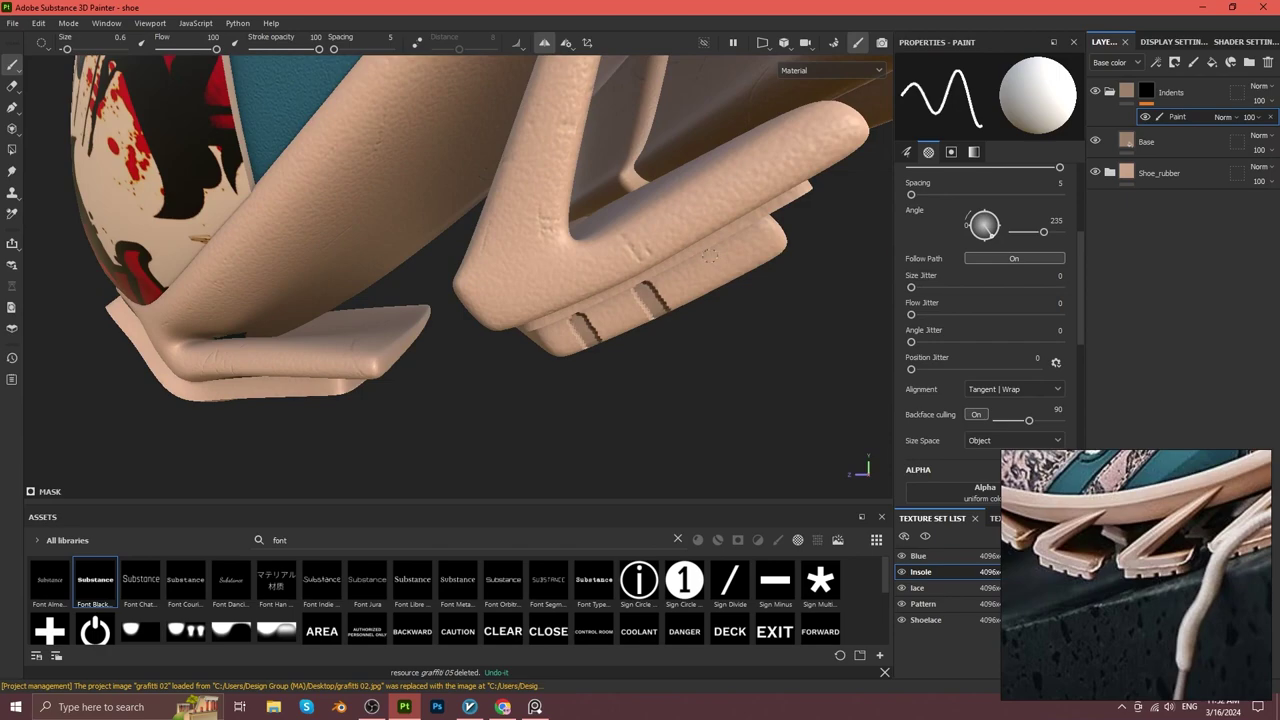
alt+drag(709, 256, 612, 313)
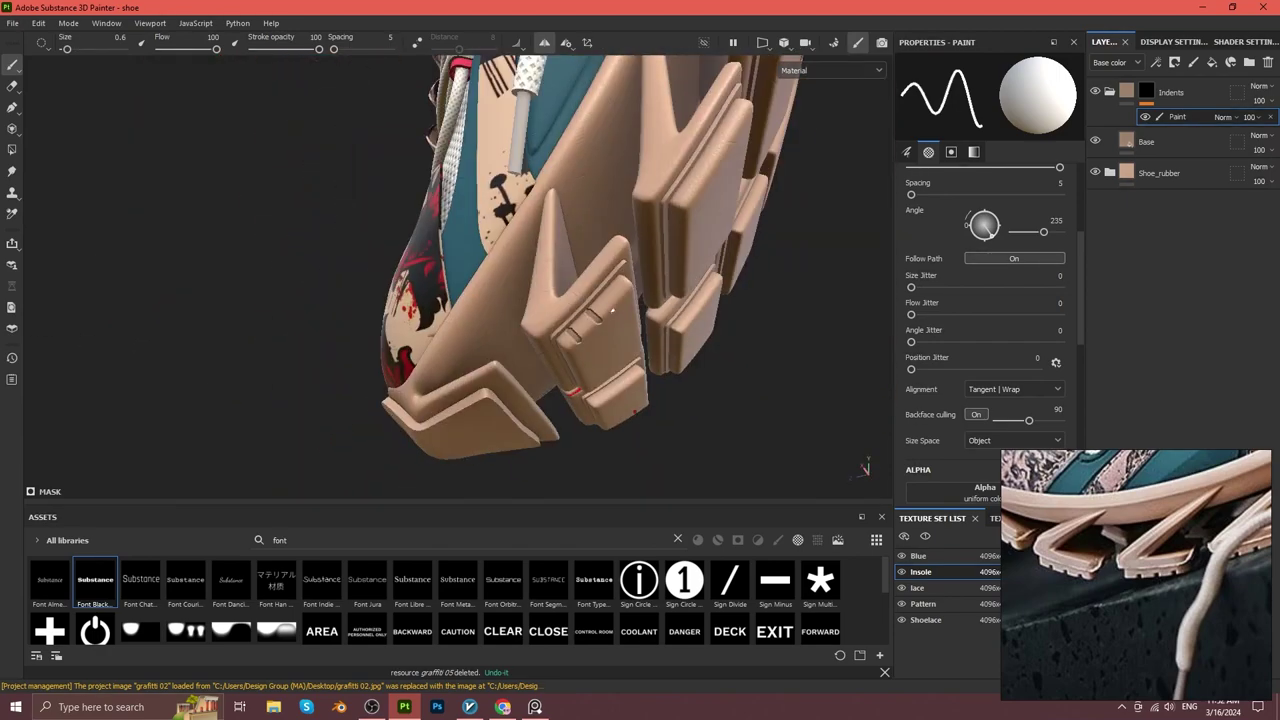
alt+drag(624, 347, 566, 326)
scroll(566, 326, up, 5)
mouse_move(717, 363)
alt+mouse_down()
mouse_move(550, 363)
mouse_move(581, 341)
alt+mouse_up()
scroll(550, 363, down, 5)
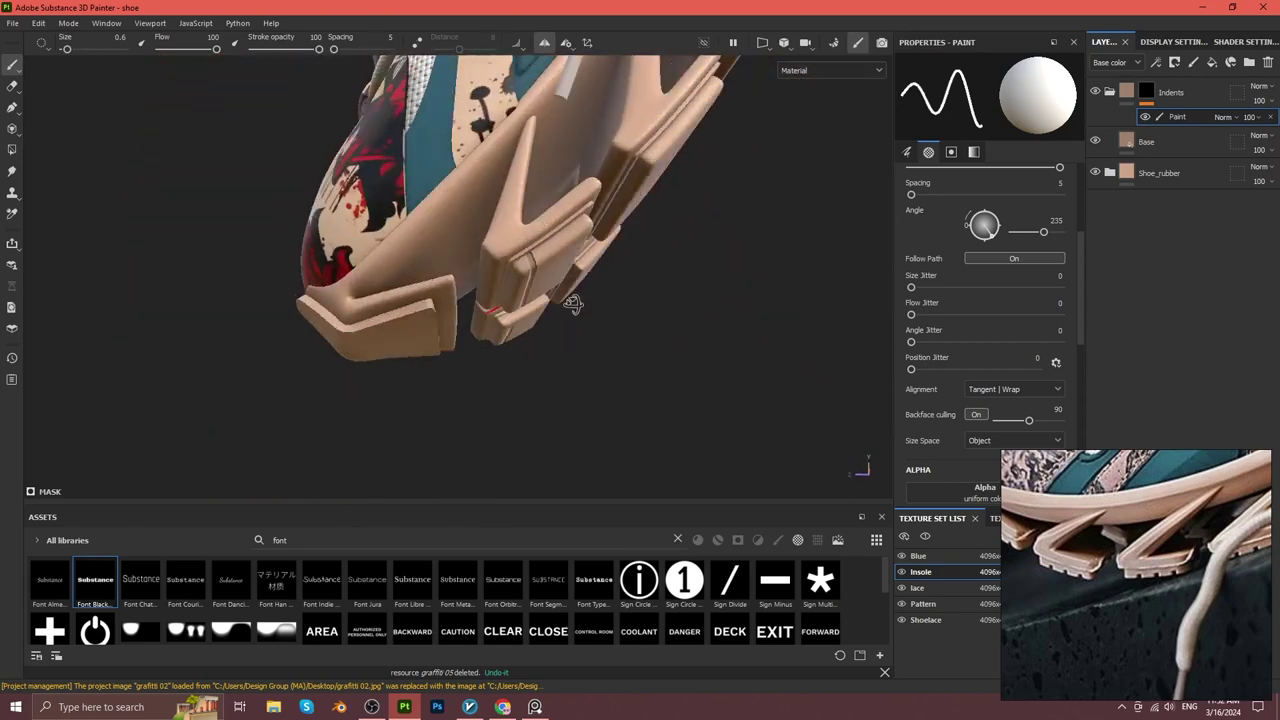
scroll(581, 341, up, 5)
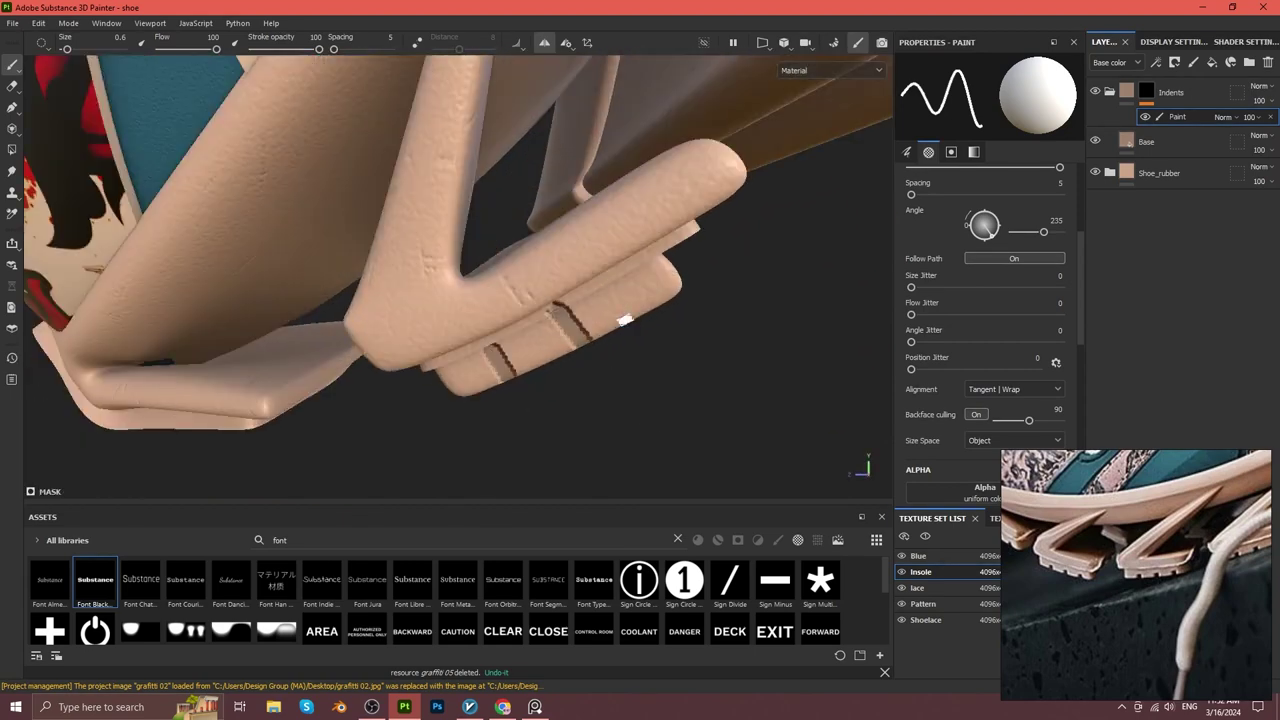
alt+drag(669, 349, 595, 382)
scroll(669, 355, down, 5)
scroll(669, 362, up, 5)
scroll(593, 383, up, 3)
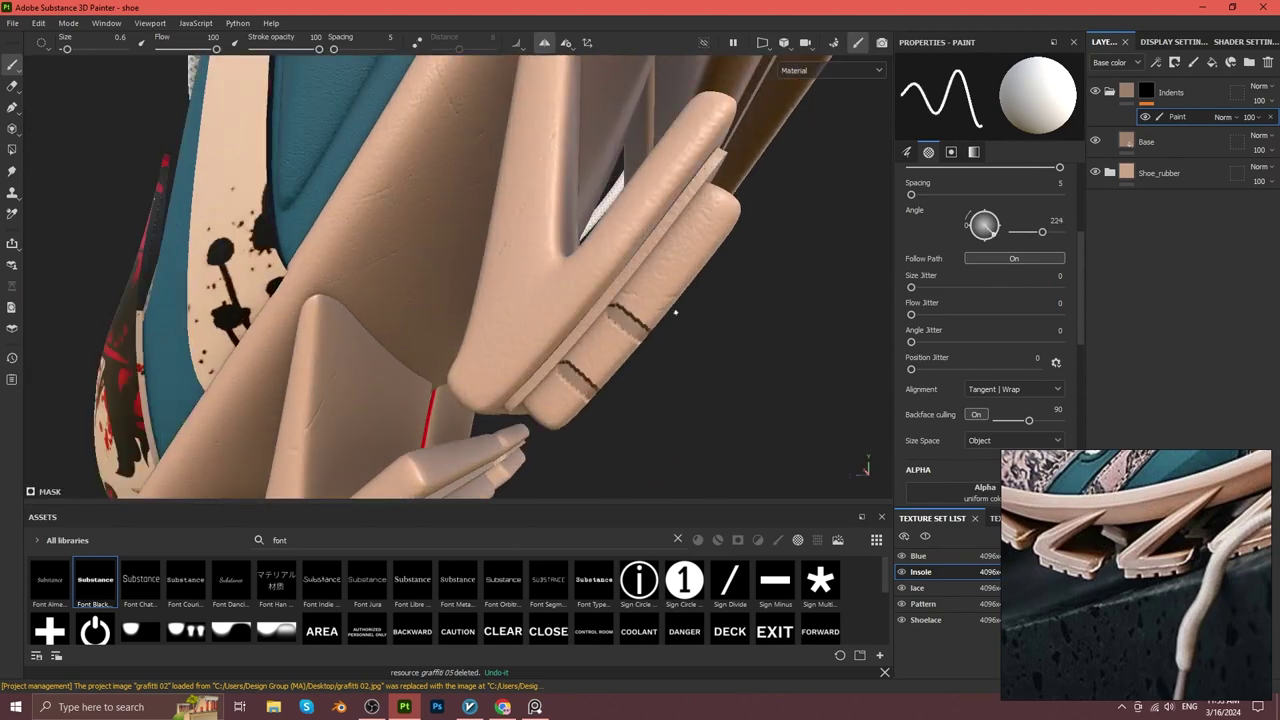
alt+drag(731, 299, 693, 277)
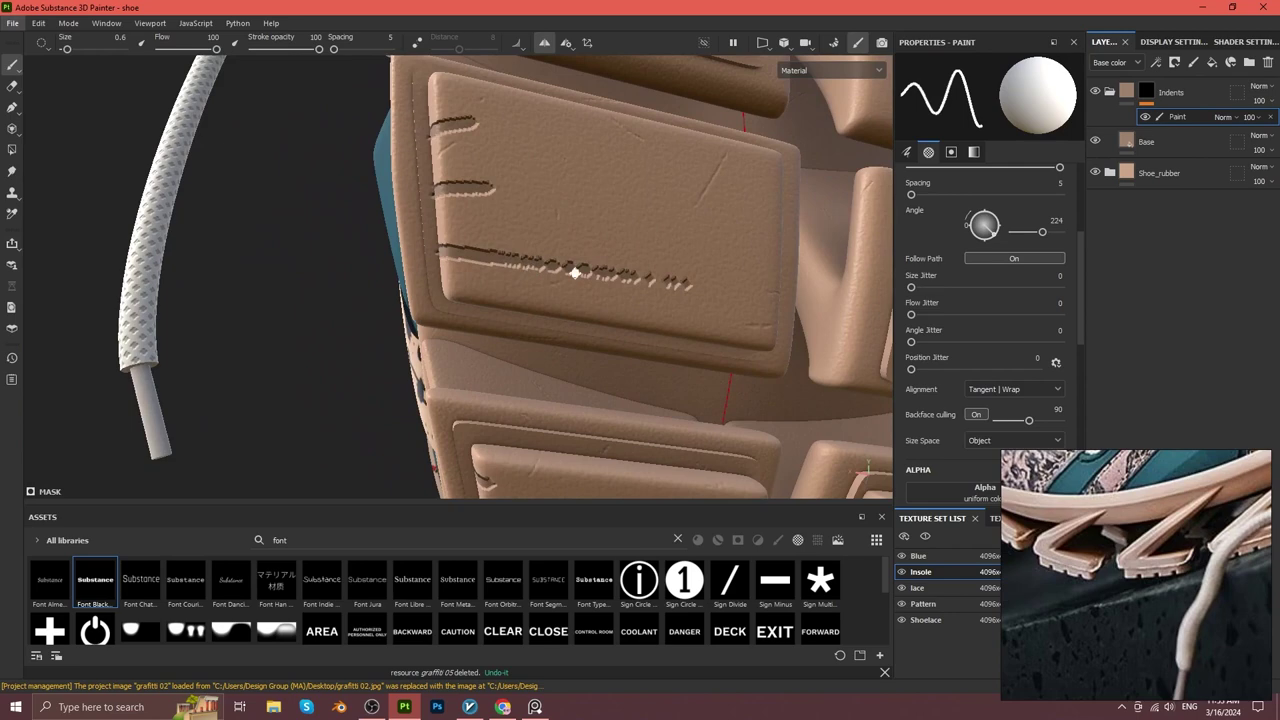
Adjust the brush to a fine size and a tilted stamp angle.
alt+drag(693, 277, 592, 308)
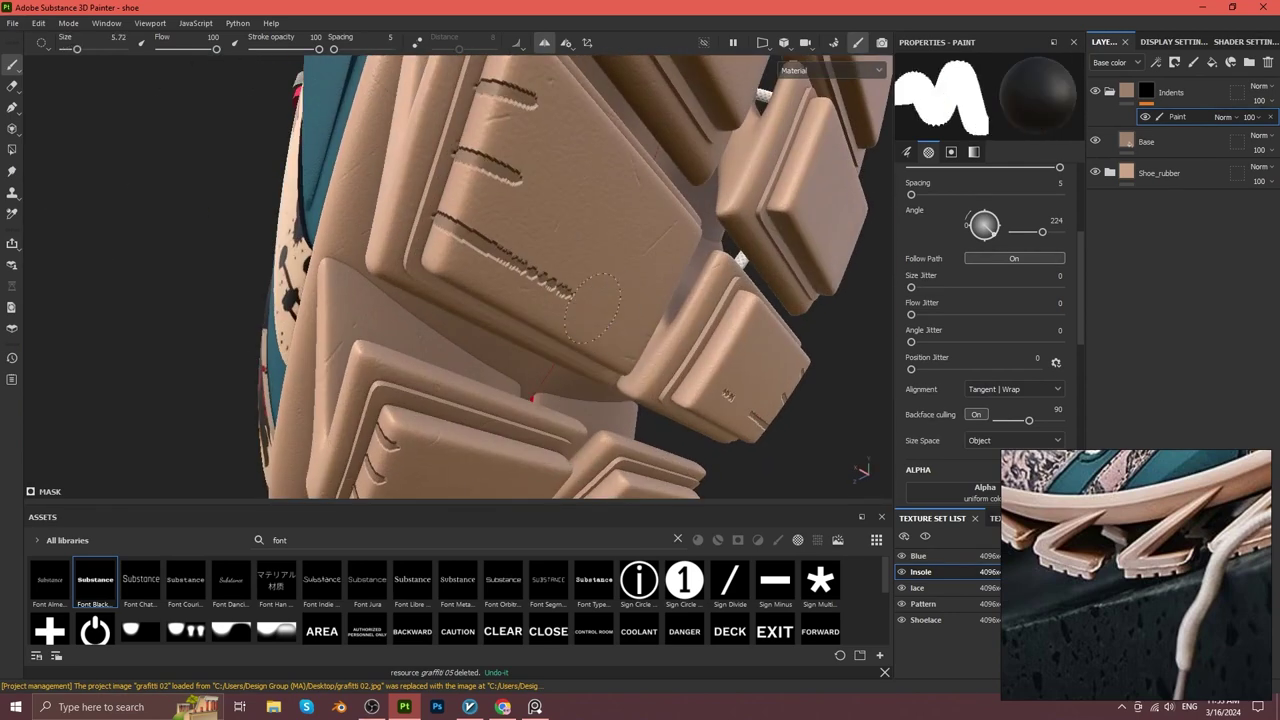
ctrl+drag(534, 155, 556, 300)
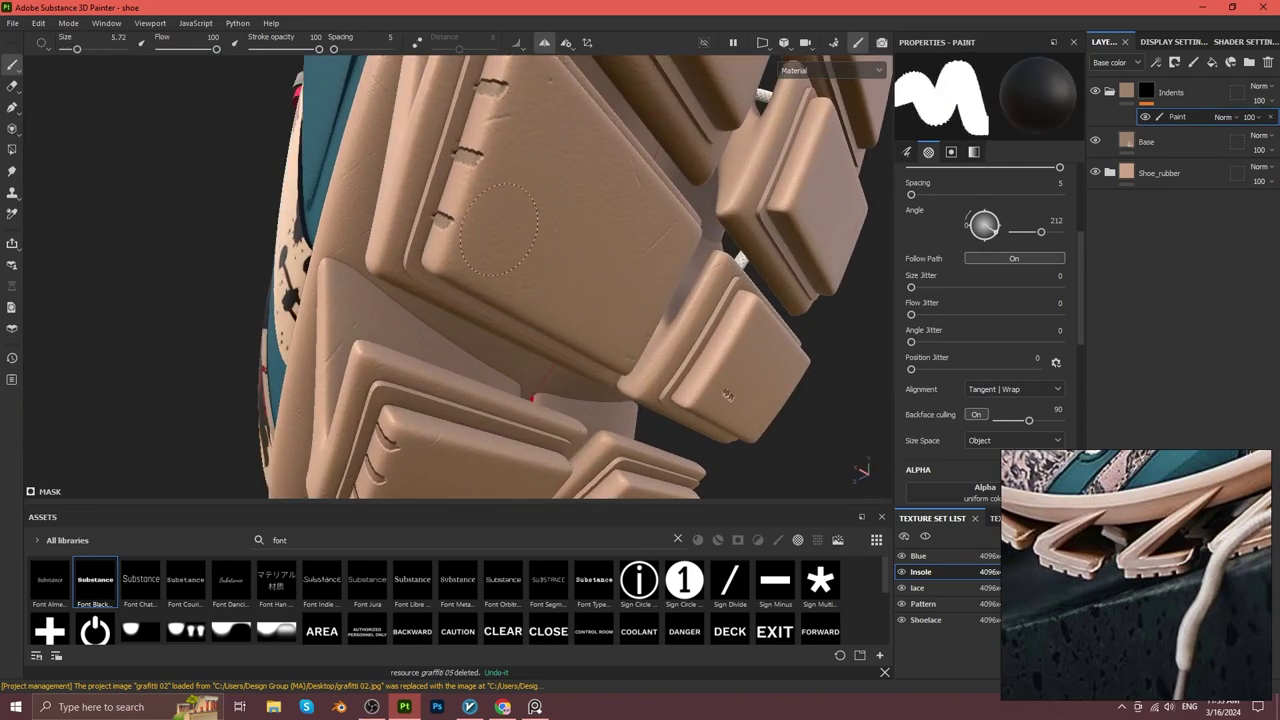
scroll(493, 250, up, 1)
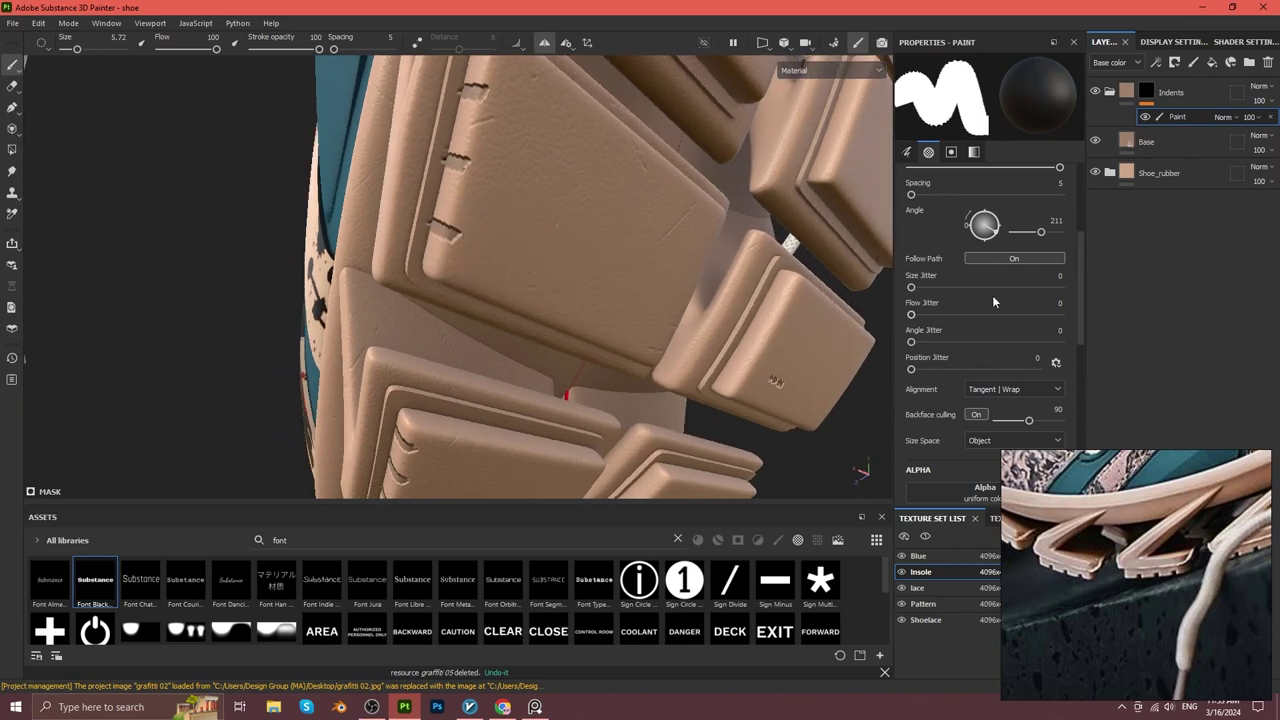
mouse_move(490, 250)
alt+mouse_down()
mouse_move(529, 200)
mouse_move(514, 243)
mouse_move(466, 251)
mouse_move(523, 286)
mouse_move(715, 286)
mouse_move(543, 343)
mouse_move(514, 280)
alt+mouse_up()
ctrl+right_drag(514, 280, 471, 329)
mouse_move(471, 329)
alt+mouse_down()
mouse_move(525, 353)
mouse_move(529, 300)
mouse_move(470, 320)
alt+mouse_up()
mouse_move(470, 320)
ctrl+right_down()
mouse_move(444, 330)
mouse_move(470, 330)
ctrl+right_up()
alt+drag(470, 330, 503, 325)
ctrl+right_drag(430, 272, 351, 187)
Paint four short indent notches across the sole ridge.
alt+drag(413, 340, 491, 327)
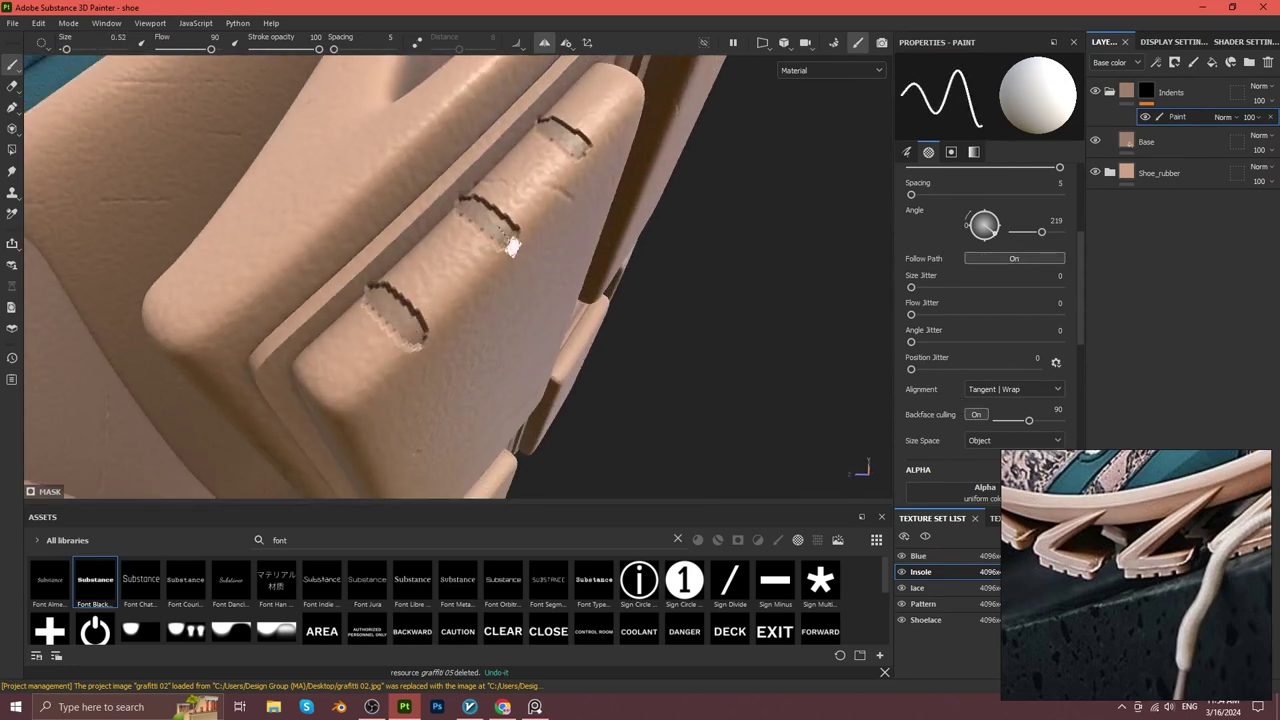
alt+drag(591, 160, 471, 366)
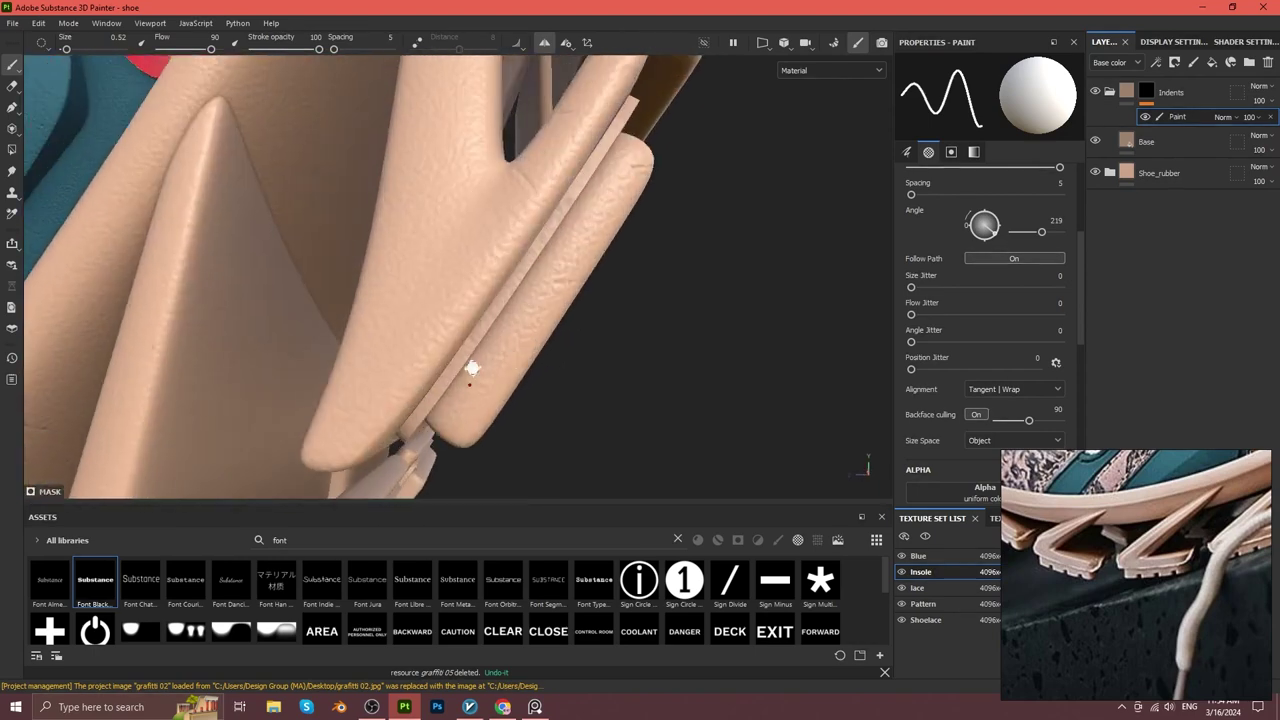
shift+click(505, 393)
shift+click(566, 318)
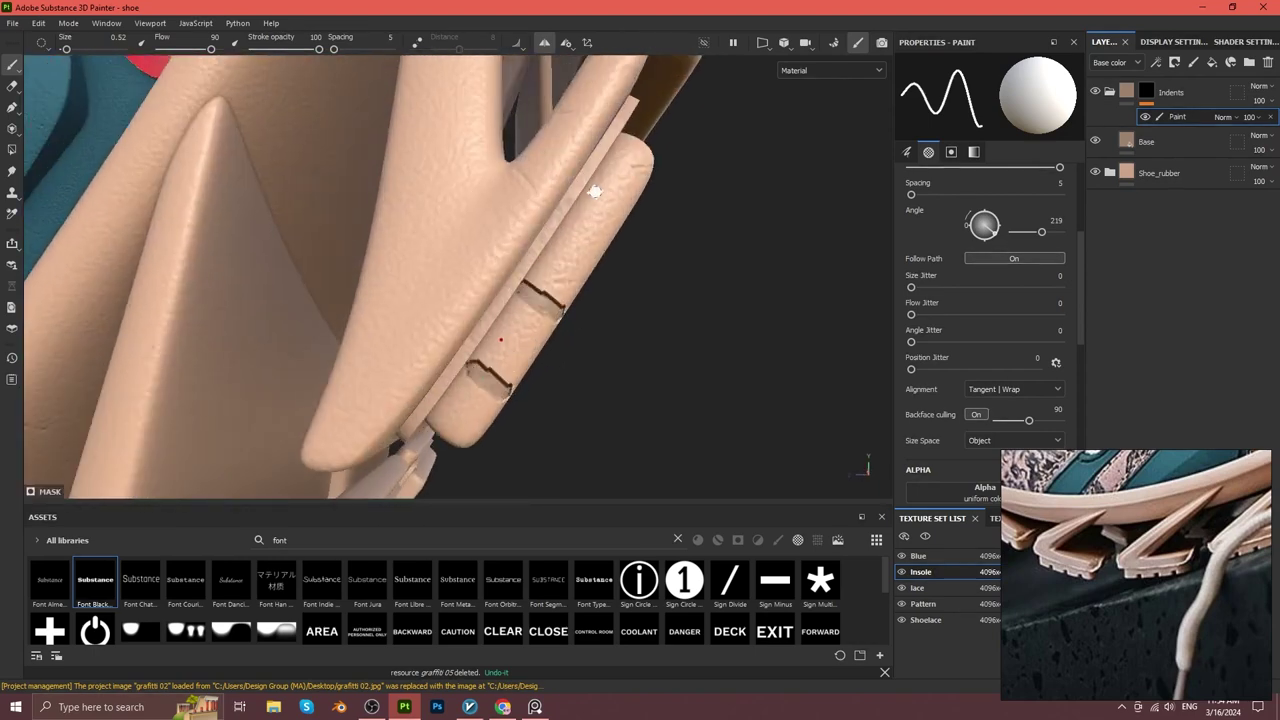
mouse_move(595, 205)
alt+mouse_down()
mouse_move(582, 287)
mouse_move(640, 330)
mouse_move(561, 349)
mouse_move(448, 412)
alt+mouse_up()
click(449, 418)
mouse_move(492, 352)
alt+mouse_down()
mouse_move(531, 352)
mouse_move(520, 366)
mouse_move(493, 337)
alt+mouse_up()
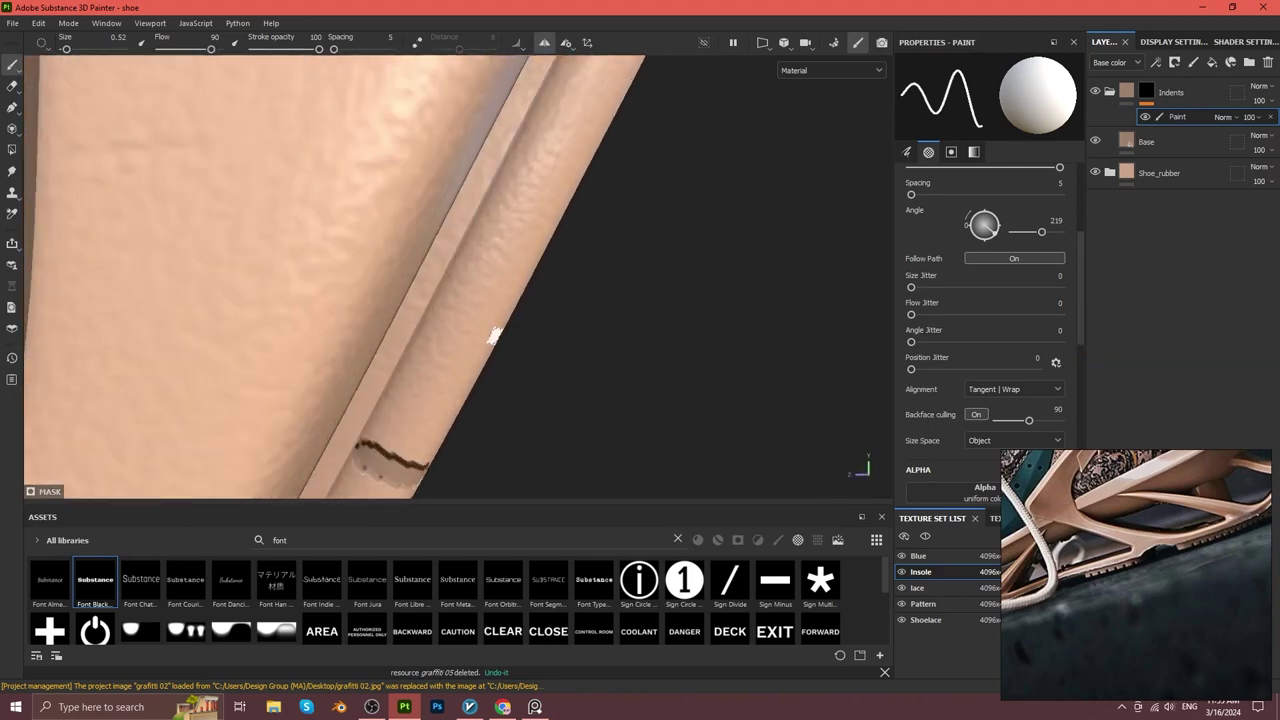
click(446, 288)
Orbit out to review the new notches from the side of the shoe.
mouse_move(614, 297)
alt+mouse_down()
mouse_move(491, 337)
mouse_move(616, 377)
mouse_move(480, 337)
mouse_move(509, 320)
mouse_move(506, 348)
mouse_move(529, 323)
mouse_move(470, 330)
mouse_move(598, 330)
alt+mouse_up()
alt+drag(610, 235, 609, 330)
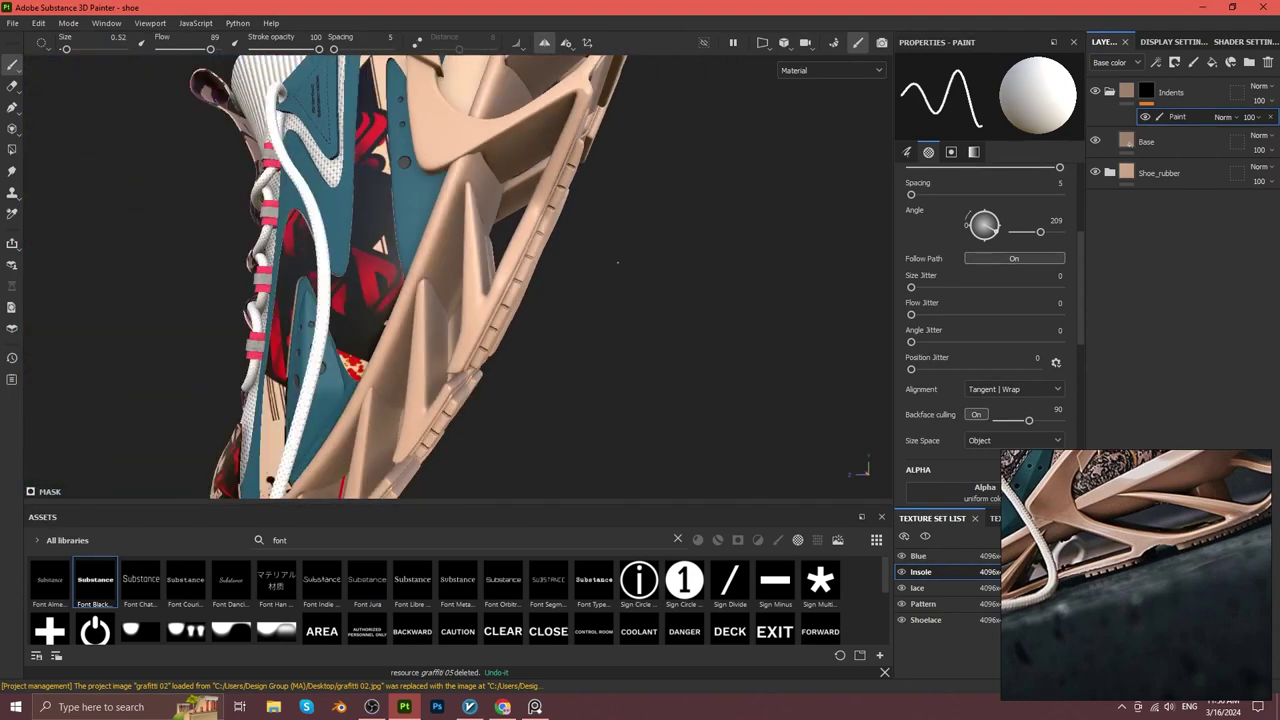
scroll(609, 330, up, 5)
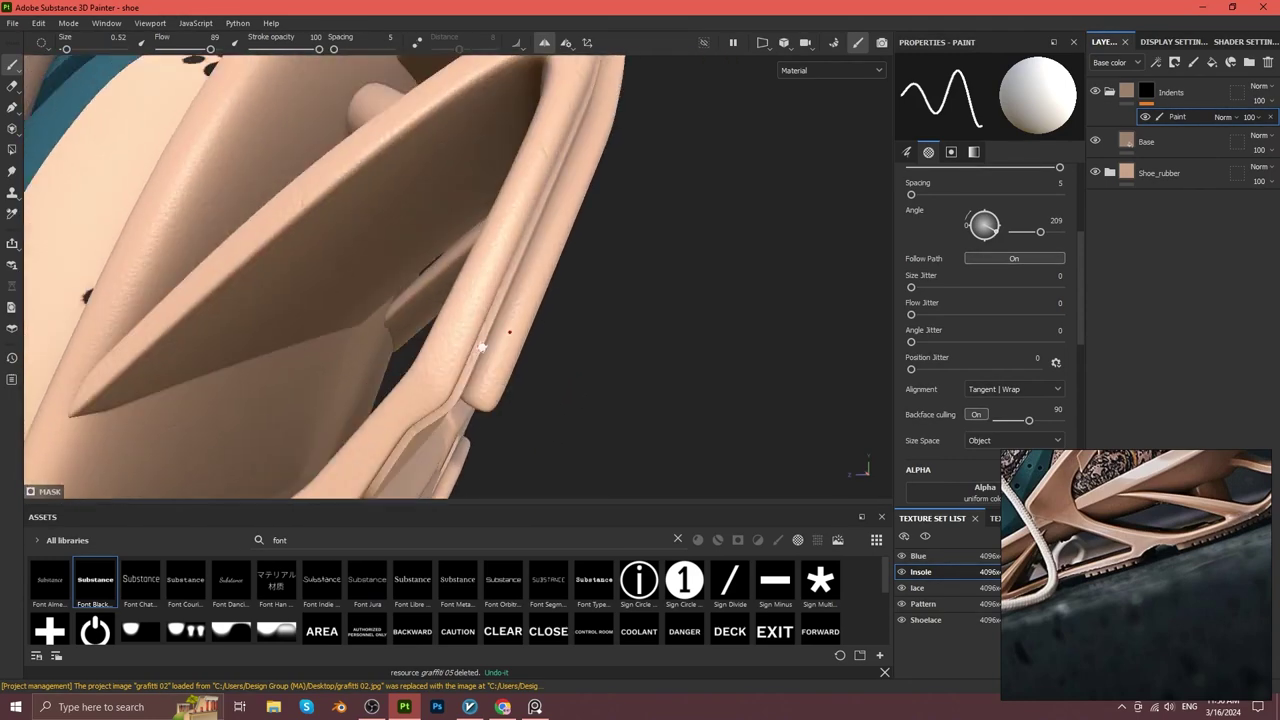
mouse_move(512, 316)
alt+mouse_down()
mouse_move(570, 289)
mouse_move(575, 343)
alt+mouse_up()
scroll(549, 293, down, 10)
mouse_move(549, 293)
alt+mouse_down()
mouse_move(608, 363)
mouse_move(666, 322)
mouse_move(649, 307)
alt+mouse_up()
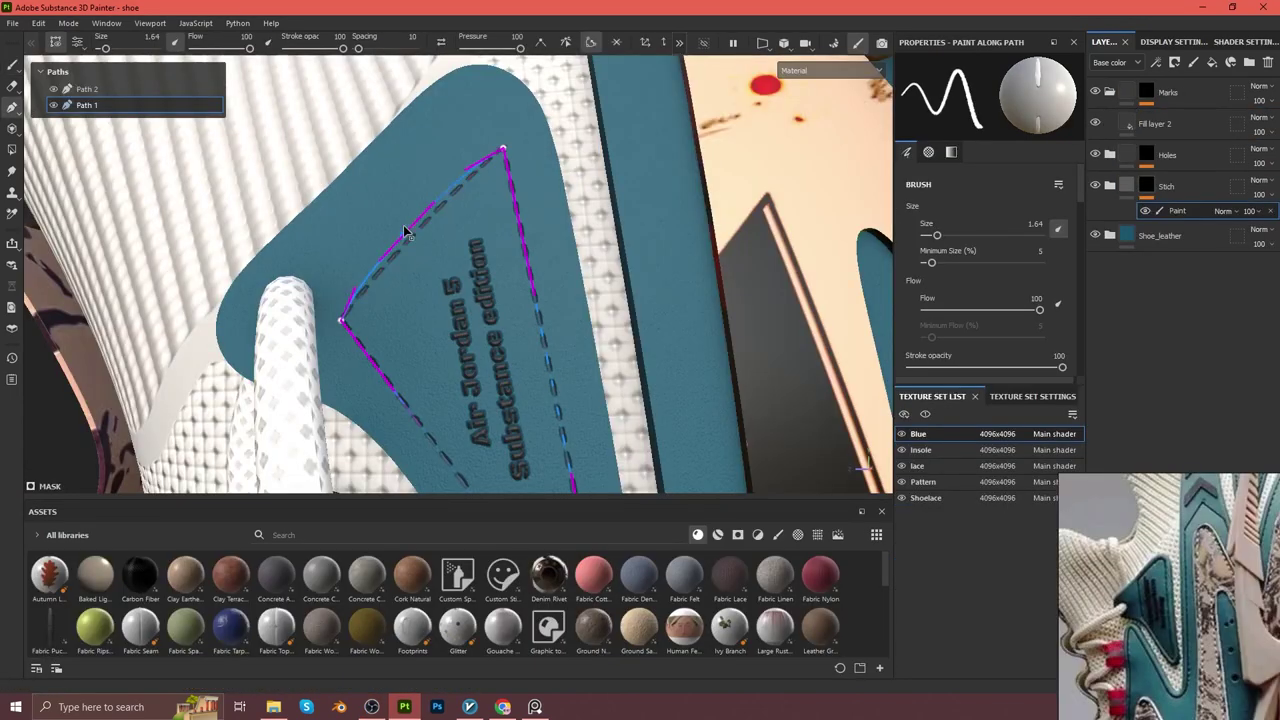
Reshape the stitch path points with sharp and smooth corners along the patch edge.
click(405, 230)
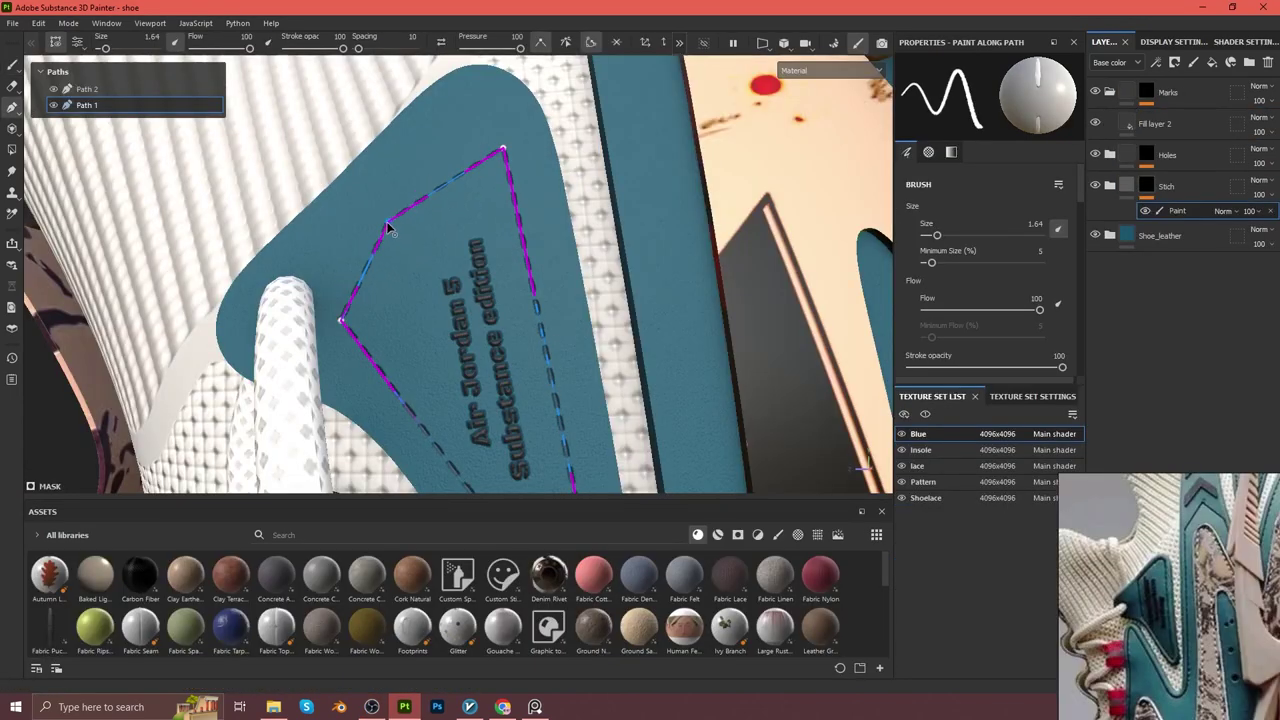
drag(433, 453, 364, 391)
drag(357, 223, 321, 232)
mouse_move(503, 149)
mouse_down()
mouse_move(491, 98)
mouse_move(592, 100)
mouse_up()
click(566, 43)
drag(610, 313, 543, 198)
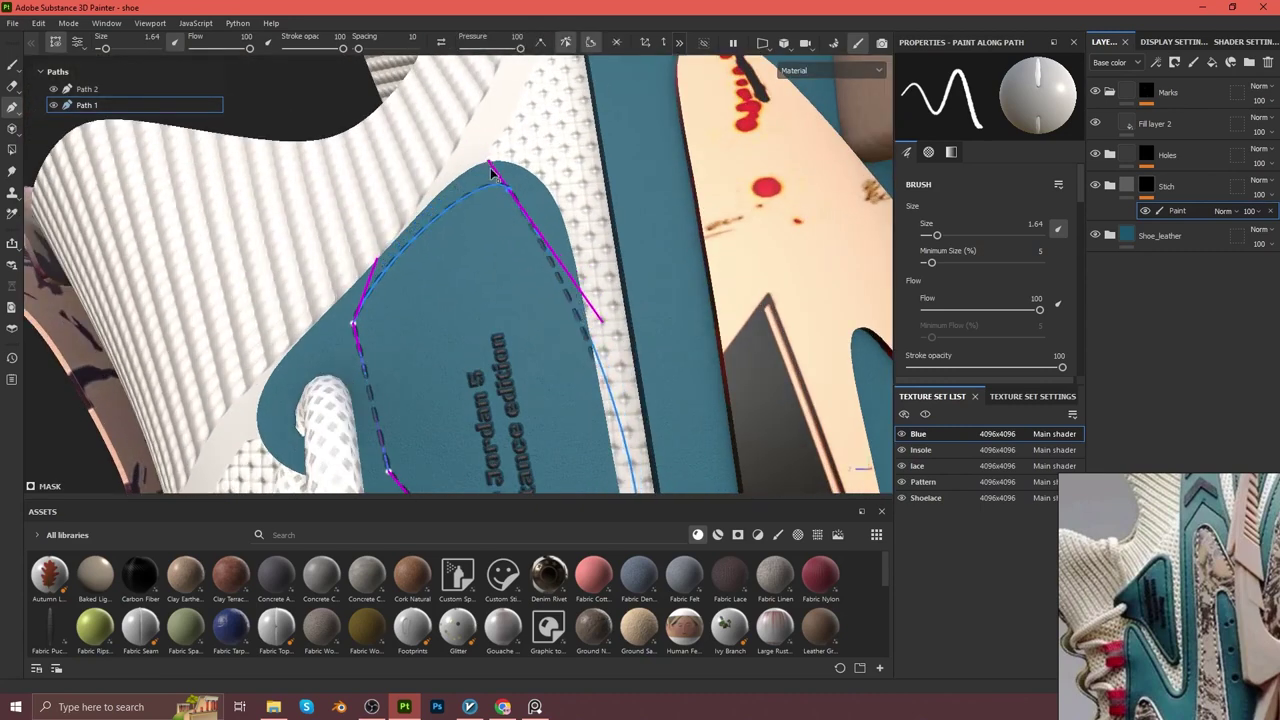
mouse_move(543, 198)
alt+mouse_down()
mouse_move(570, 308)
mouse_move(606, 323)
mouse_move(452, 340)
alt+mouse_up()
scroll(624, 302, up, 3)
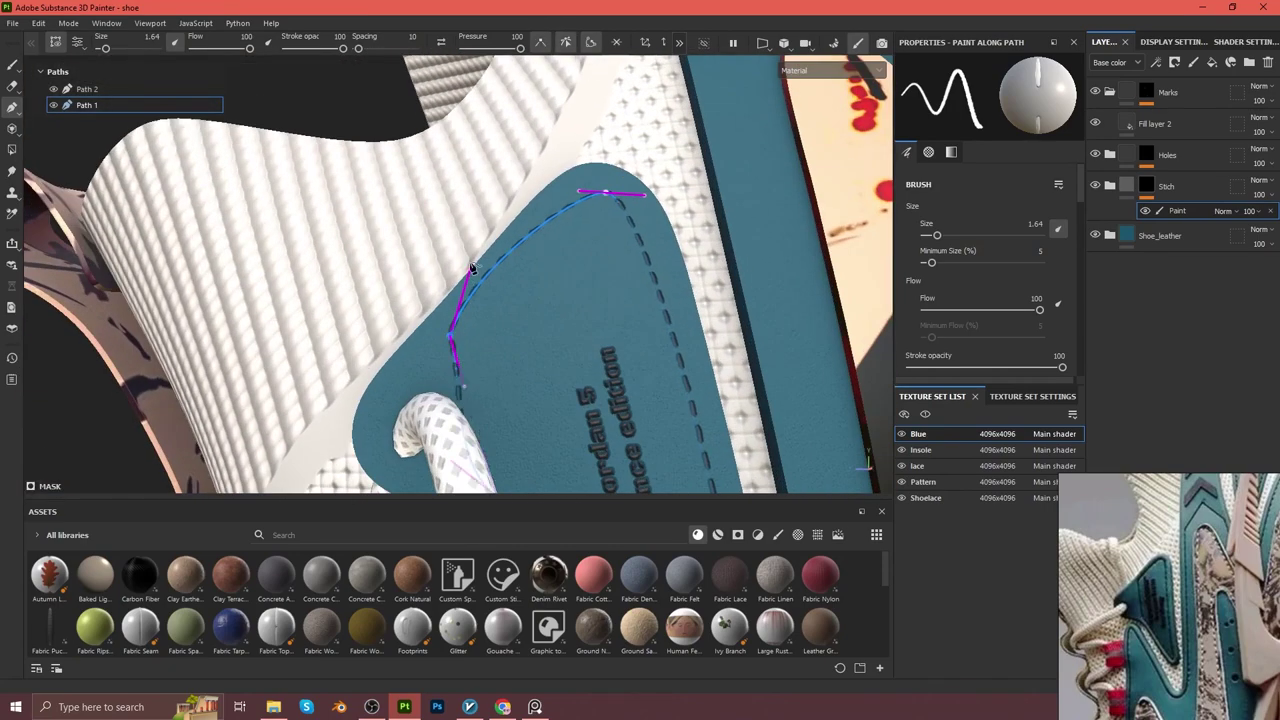
Nudge a stitch path point up along the patch edge and inspect the result.
mouse_move(487, 300)
alt+mouse_down()
mouse_move(475, 378)
mouse_move(462, 272)
mouse_move(438, 340)
mouse_move(458, 450)
alt+mouse_up()
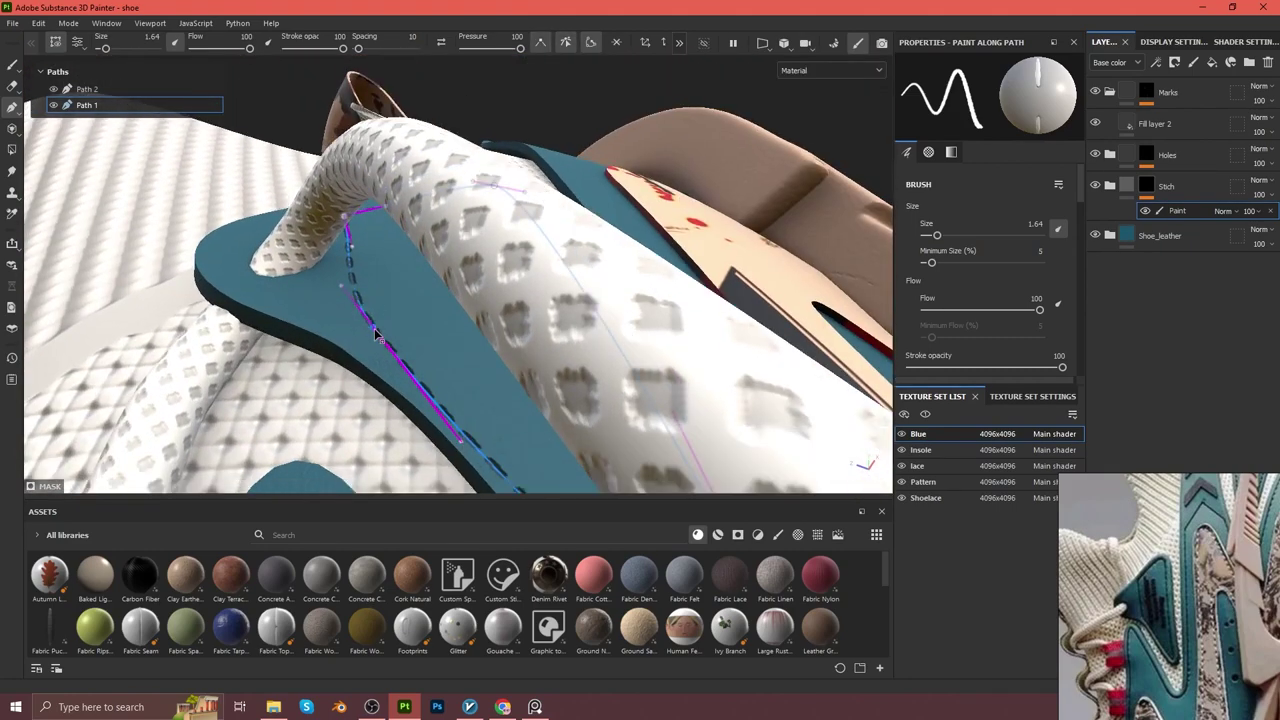
alt+drag(377, 336, 388, 336)
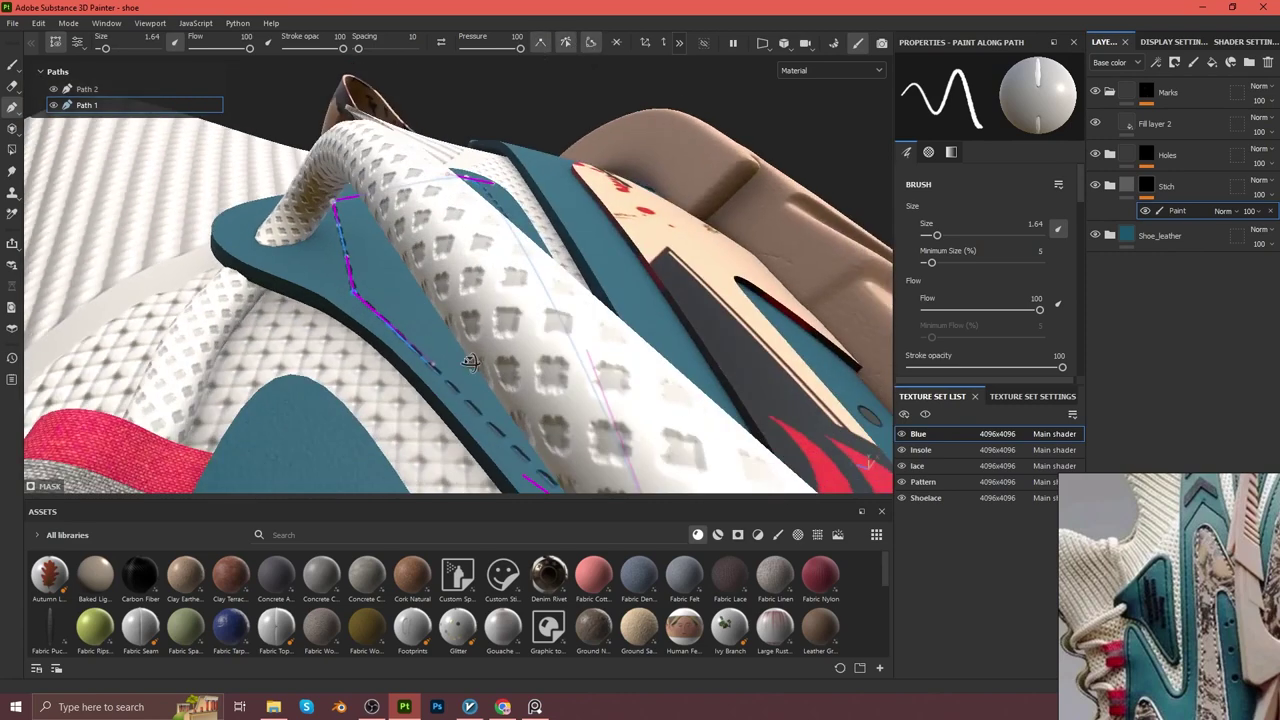
alt+drag(365, 287, 575, 440)
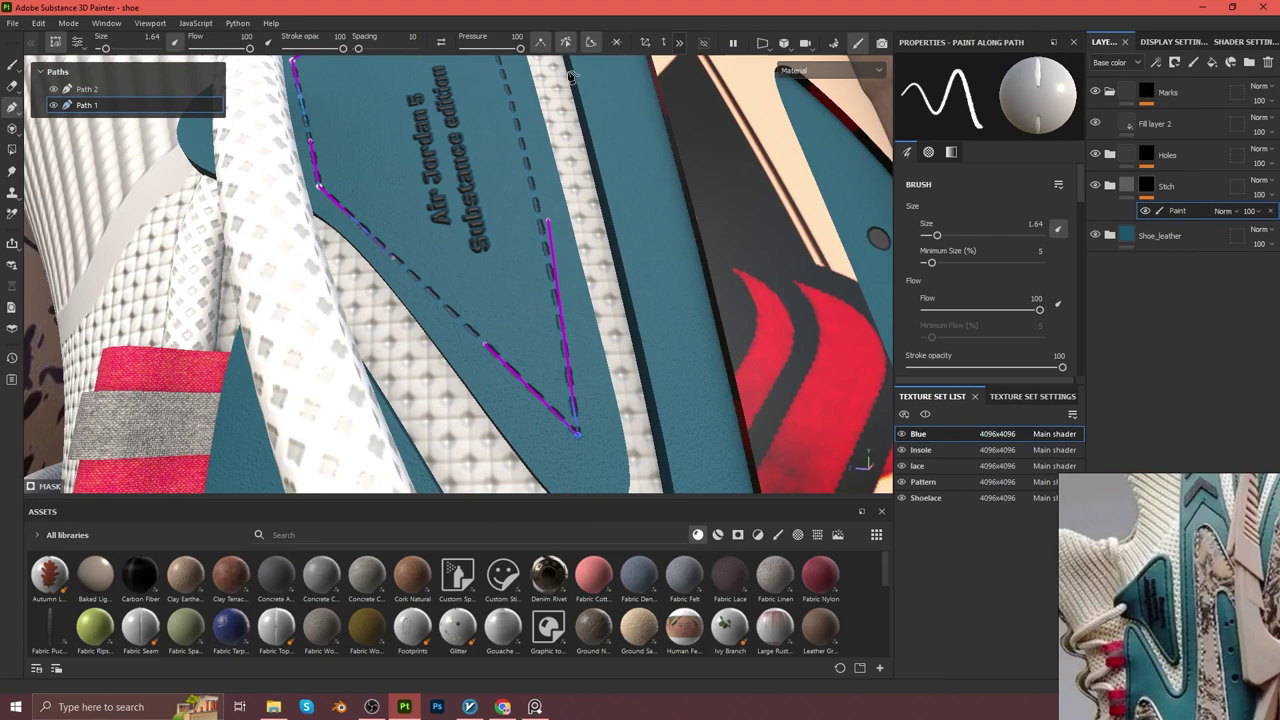
mouse_move(500, 300)
alt+mouse_down()
mouse_move(533, 320)
mouse_move(571, 306)
mouse_move(528, 314)
alt+mouse_up()
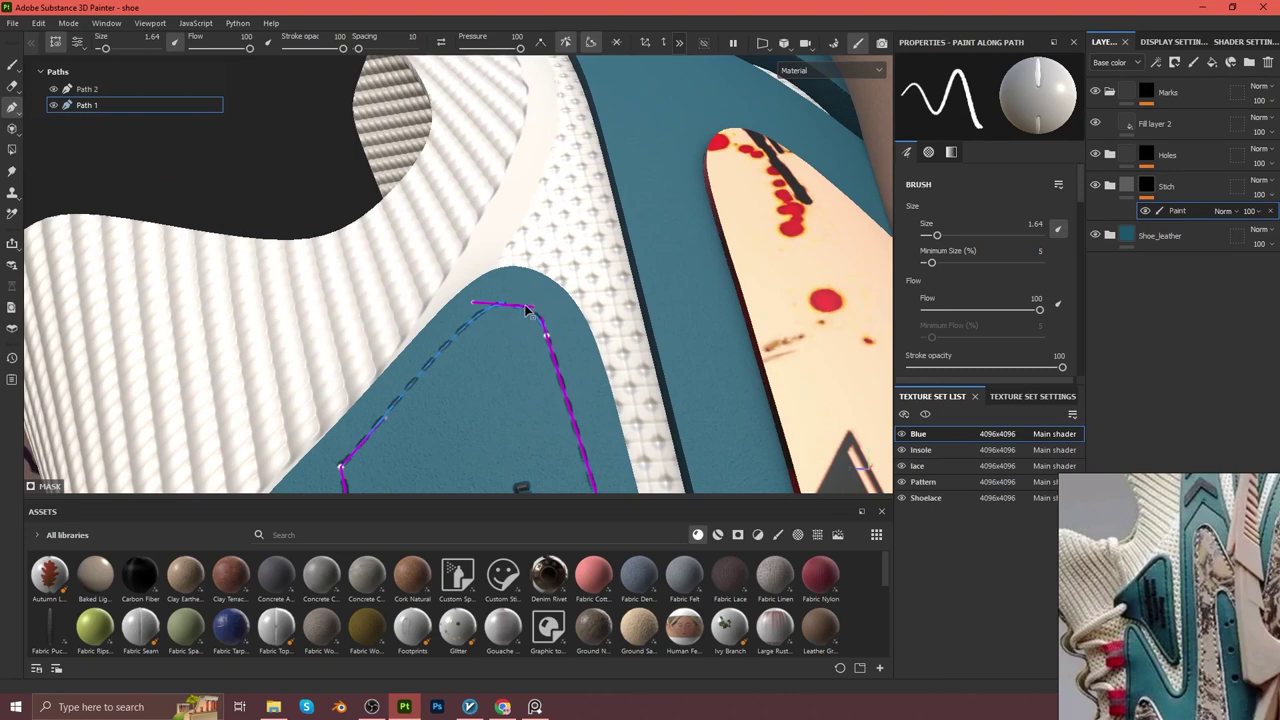
mouse_move(533, 318)
alt+mouse_down()
mouse_move(571, 271)
mouse_move(523, 443)
mouse_move(491, 371)
mouse_move(454, 197)
alt+mouse_up()
mouse_move(443, 408)
mouse_down()
mouse_move(470, 371)
mouse_move(466, 434)
mouse_move(446, 419)
mouse_move(440, 205)
mouse_up()
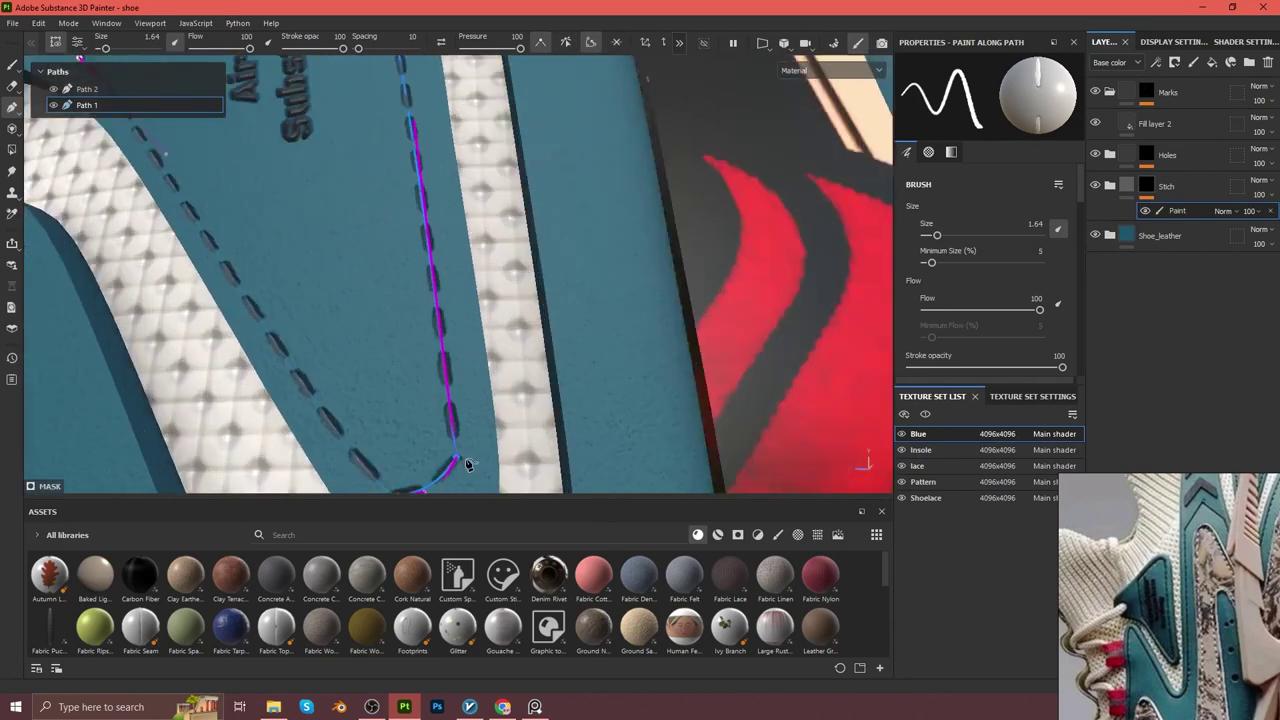
mouse_move(429, 208)
alt+mouse_down()
mouse_move(415, 271)
mouse_move(453, 413)
alt+mouse_up()
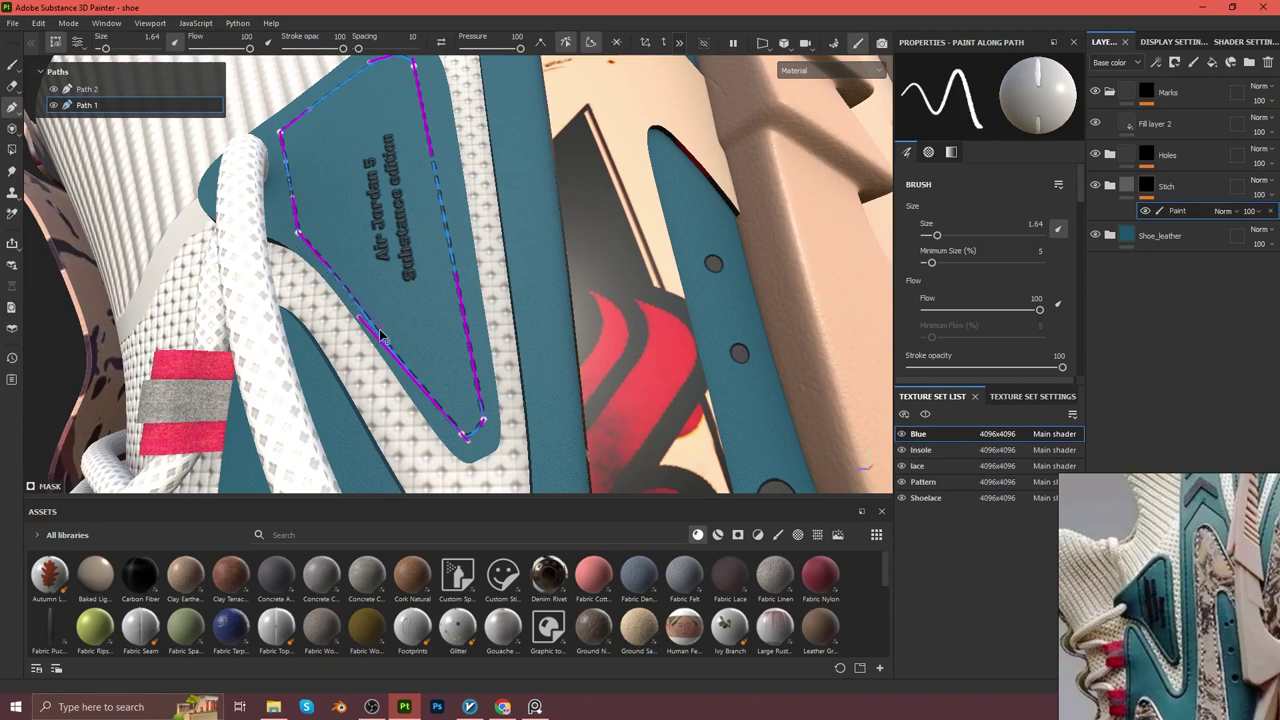
alt+drag(383, 338, 480, 338)
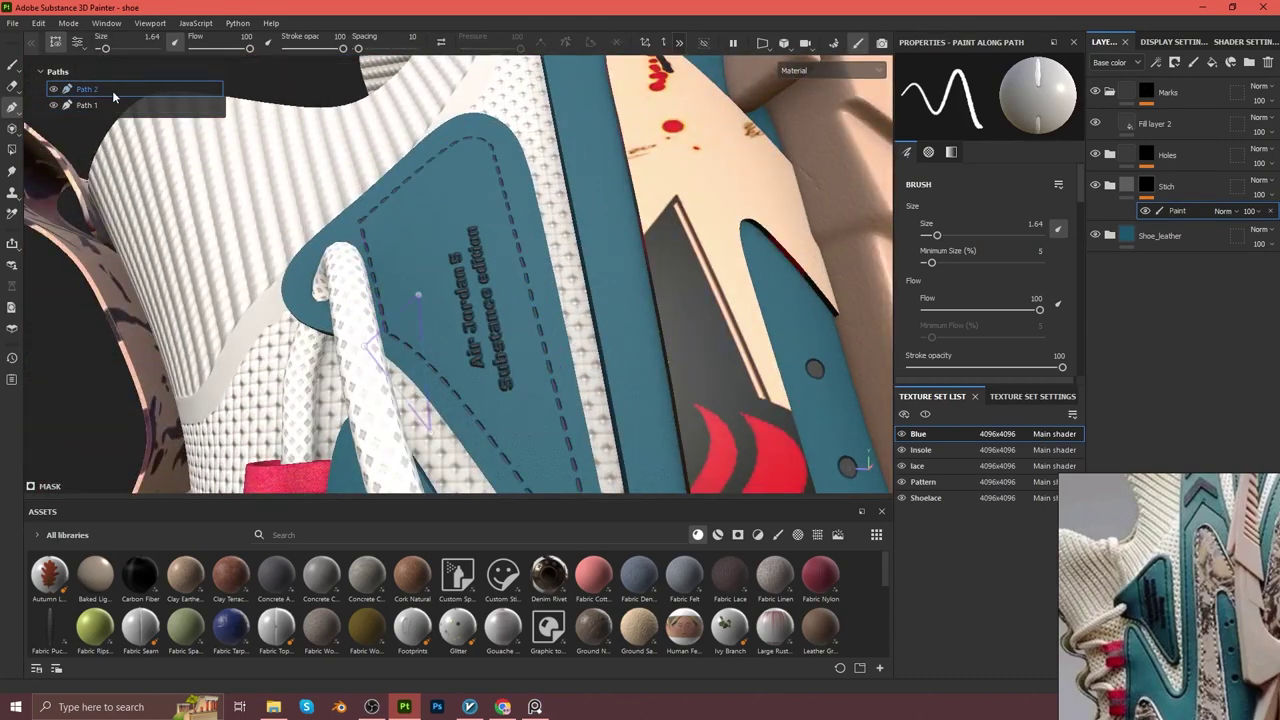
Discard a trial duplicate path, turn to the opposite blue patch, and start Path 2.
key(ctrl+d)
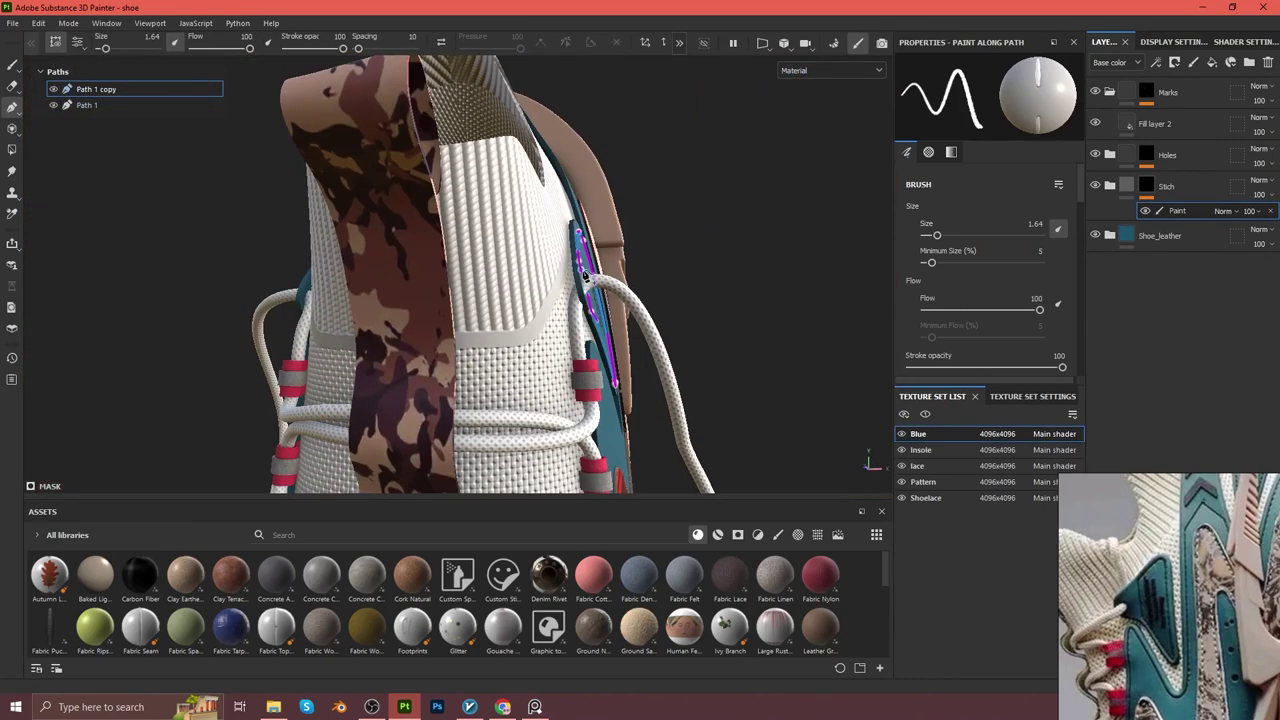
key(Delete)
alt+drag(291, 251, 388, 338)
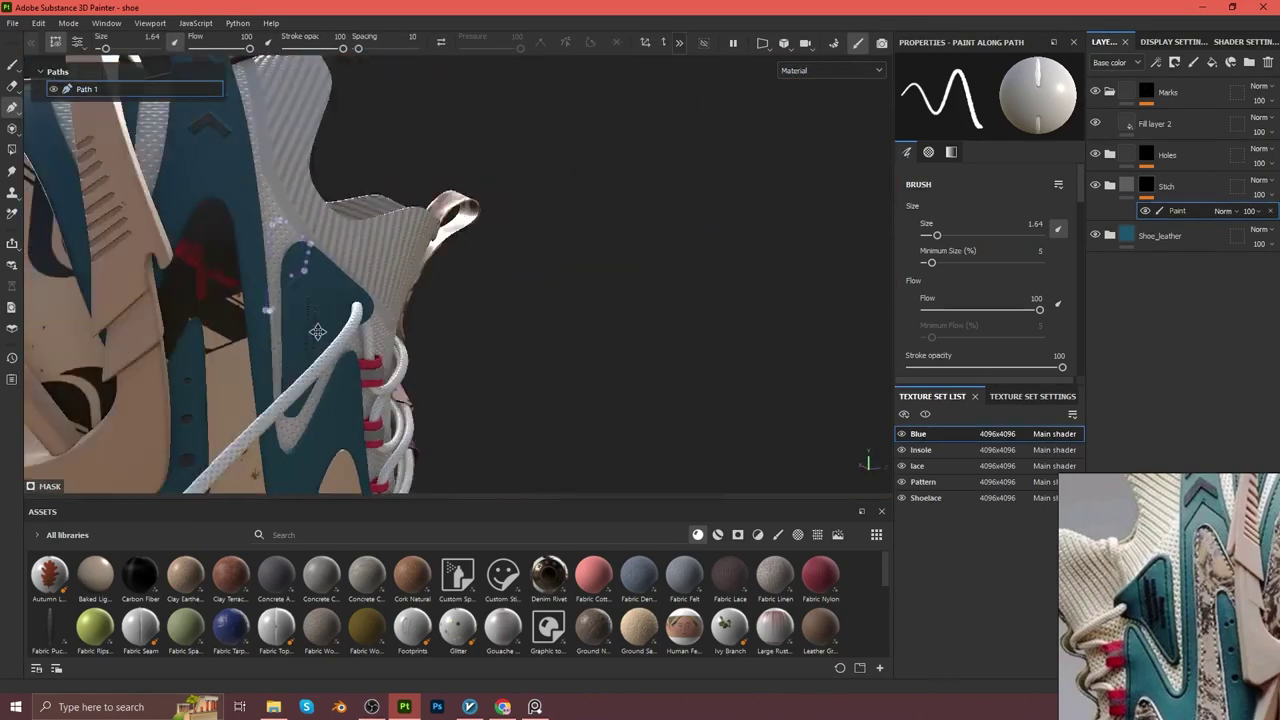
scroll(388, 338, up, 3)
scroll(388, 338, up, 3)
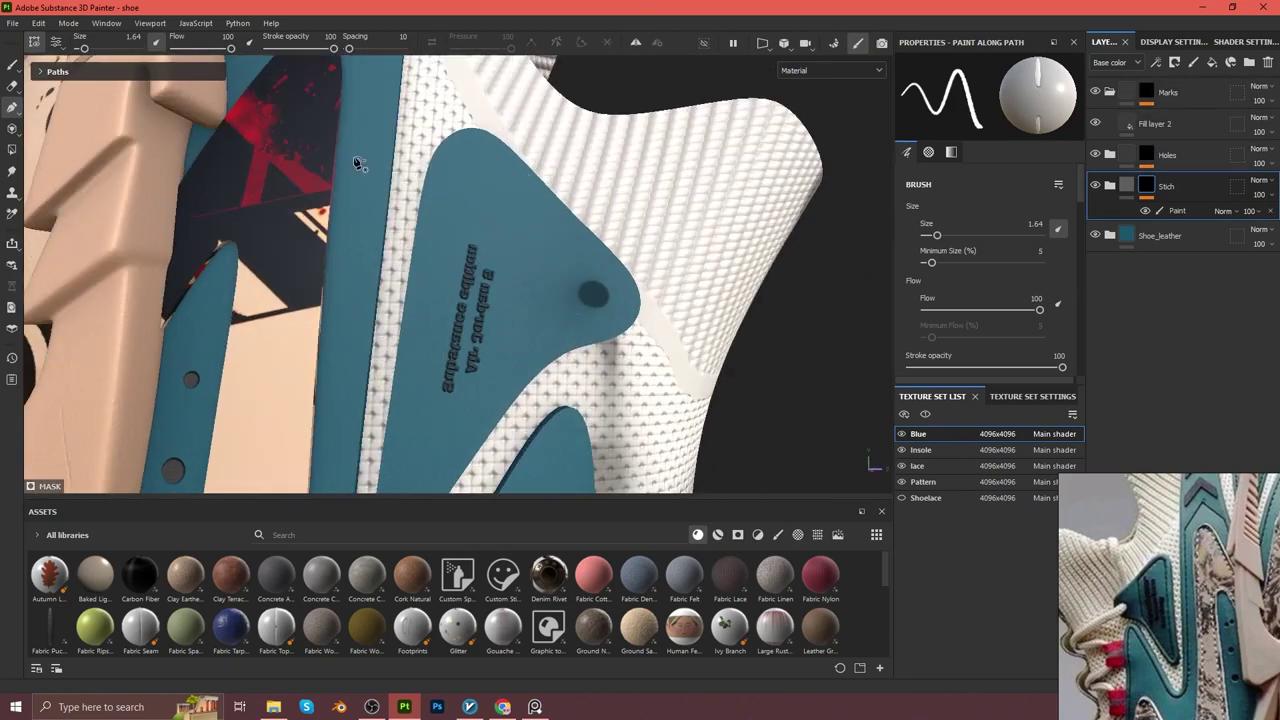
click(466, 155)
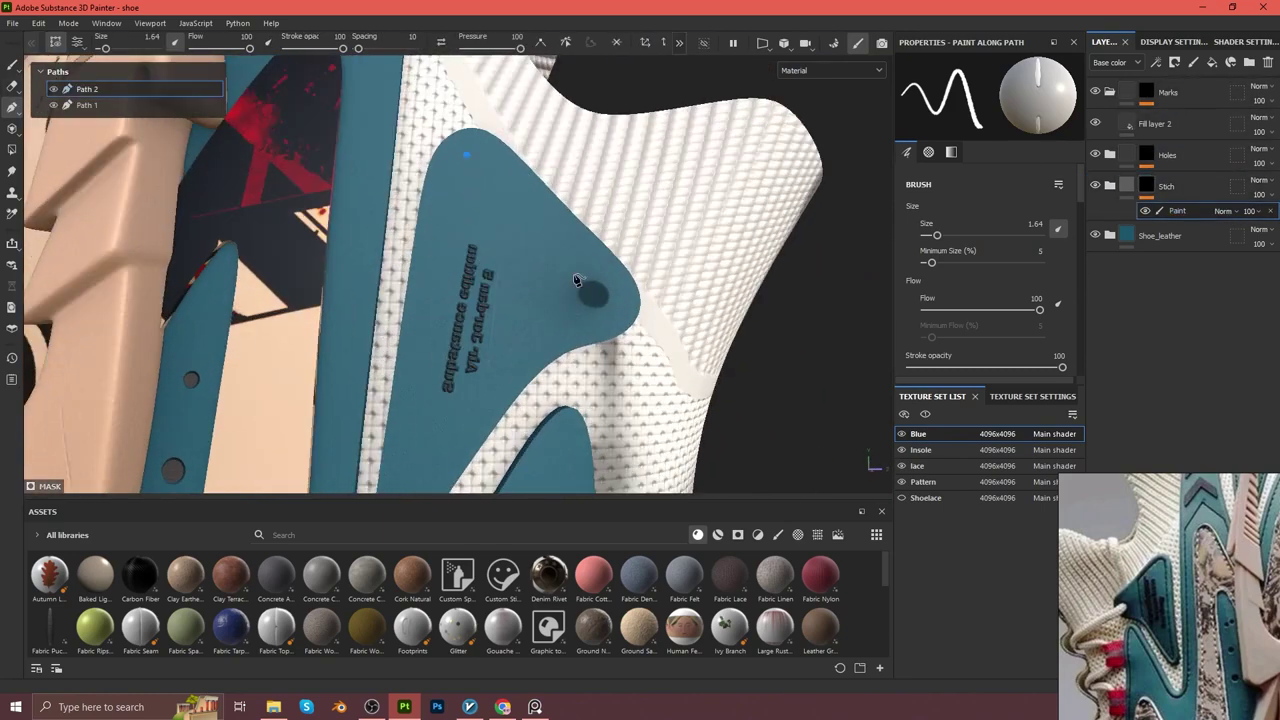
Check the stitch path's corners around the second blue patch, close up and from a distance.
middle_drag(503, 379, 587, 187)
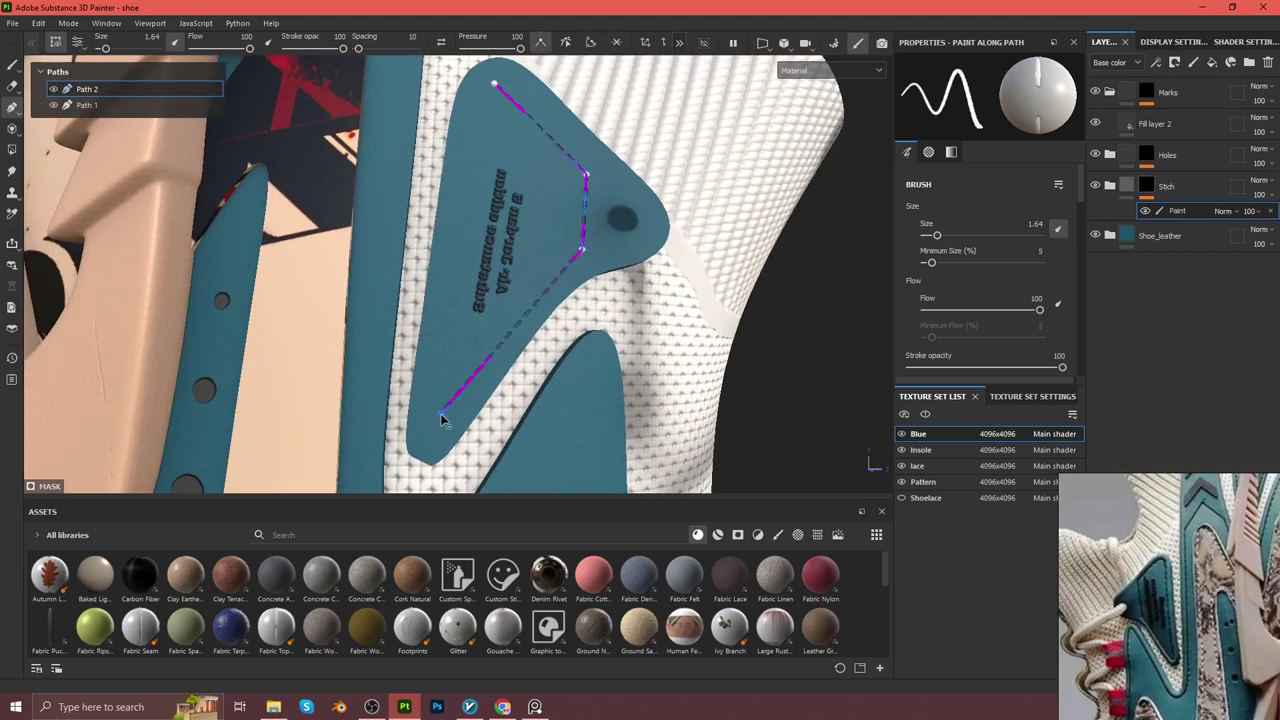
click(592, 43)
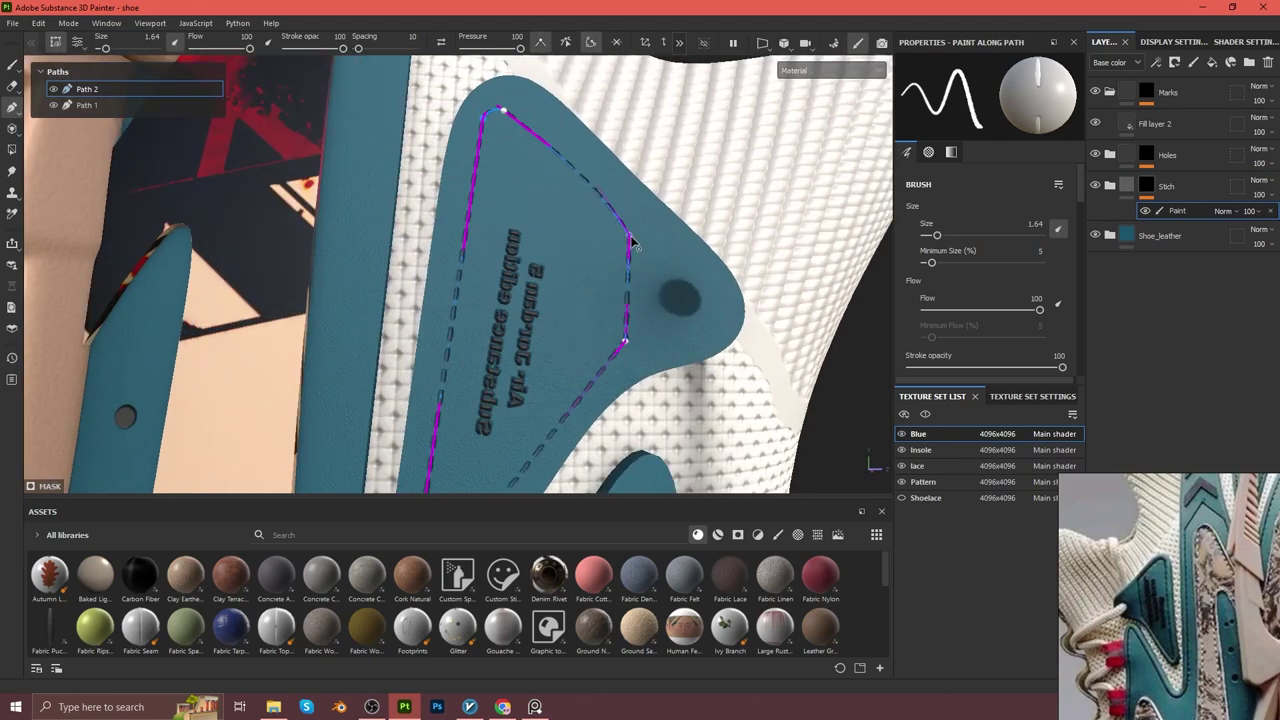
alt+drag(558, 218, 641, 138)
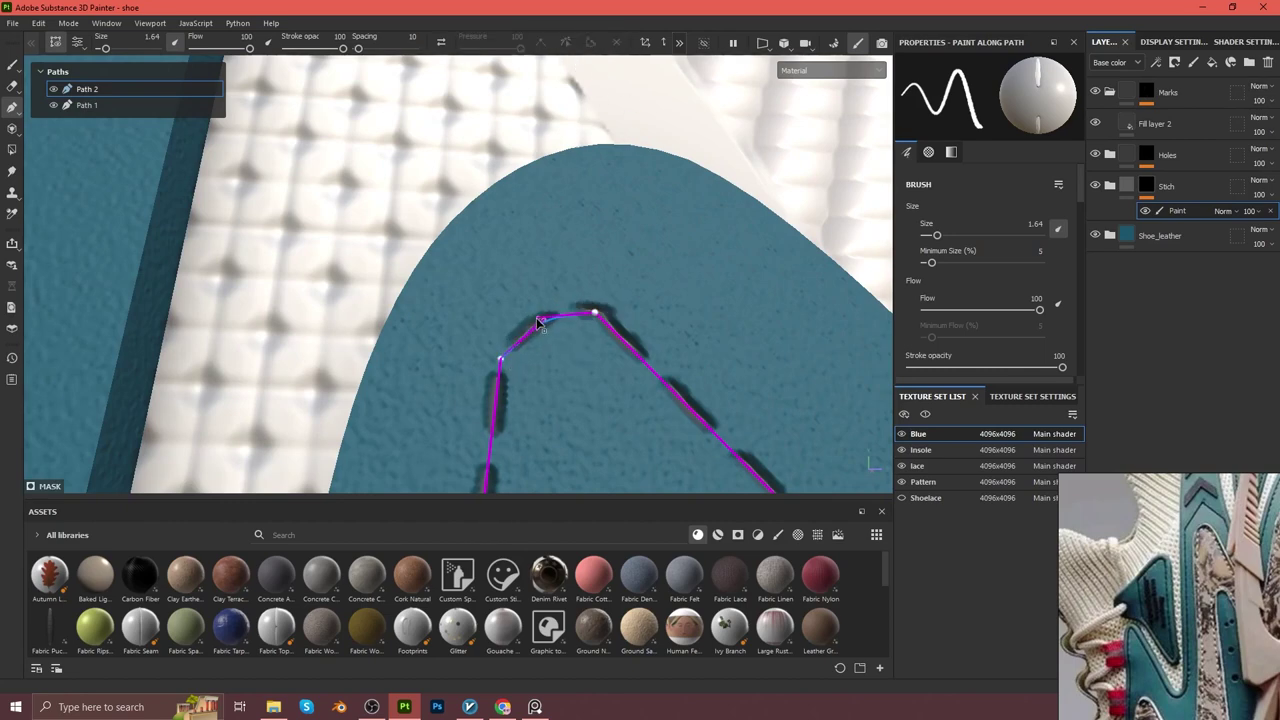
mouse_move(517, 323)
alt+mouse_down()
mouse_move(432, 309)
mouse_move(451, 350)
mouse_move(578, 170)
alt+mouse_up()
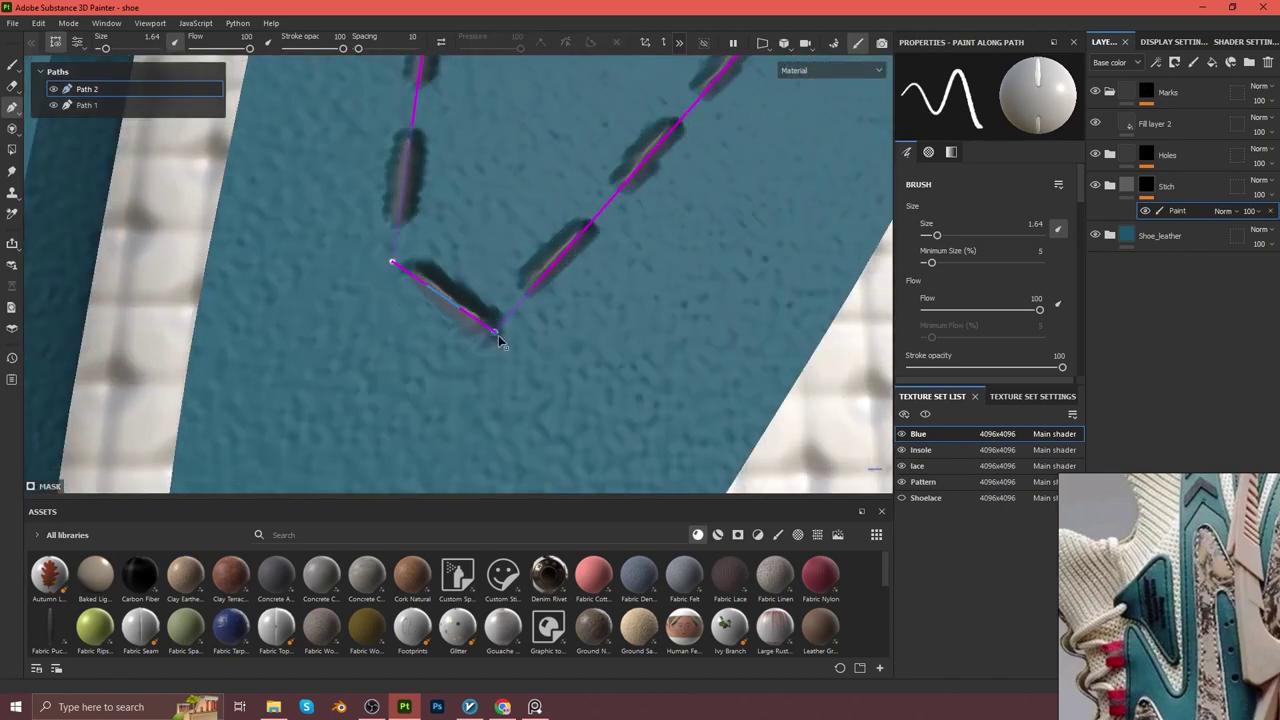
mouse_move(462, 313)
alt+mouse_down()
mouse_move(434, 348)
mouse_move(640, 330)
mouse_move(592, 72)
alt+mouse_up()
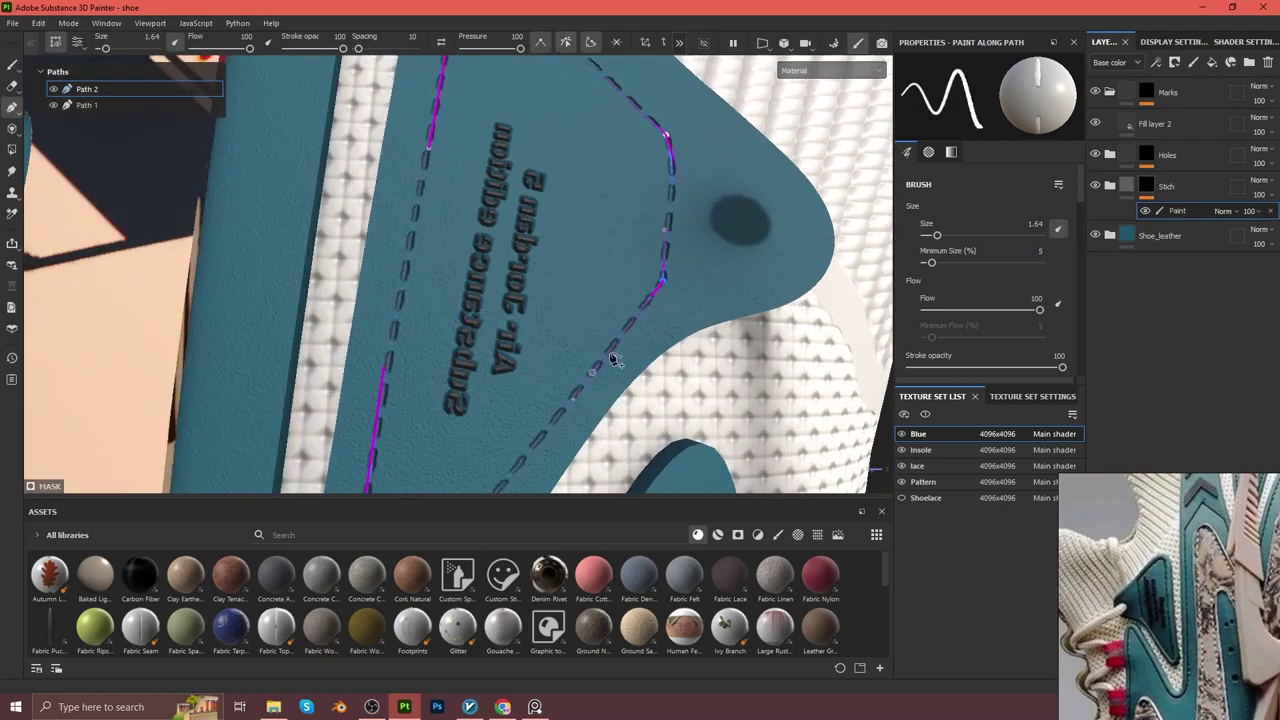
alt+drag(571, 400, 605, 284)
scroll(628, 378, down, 5)
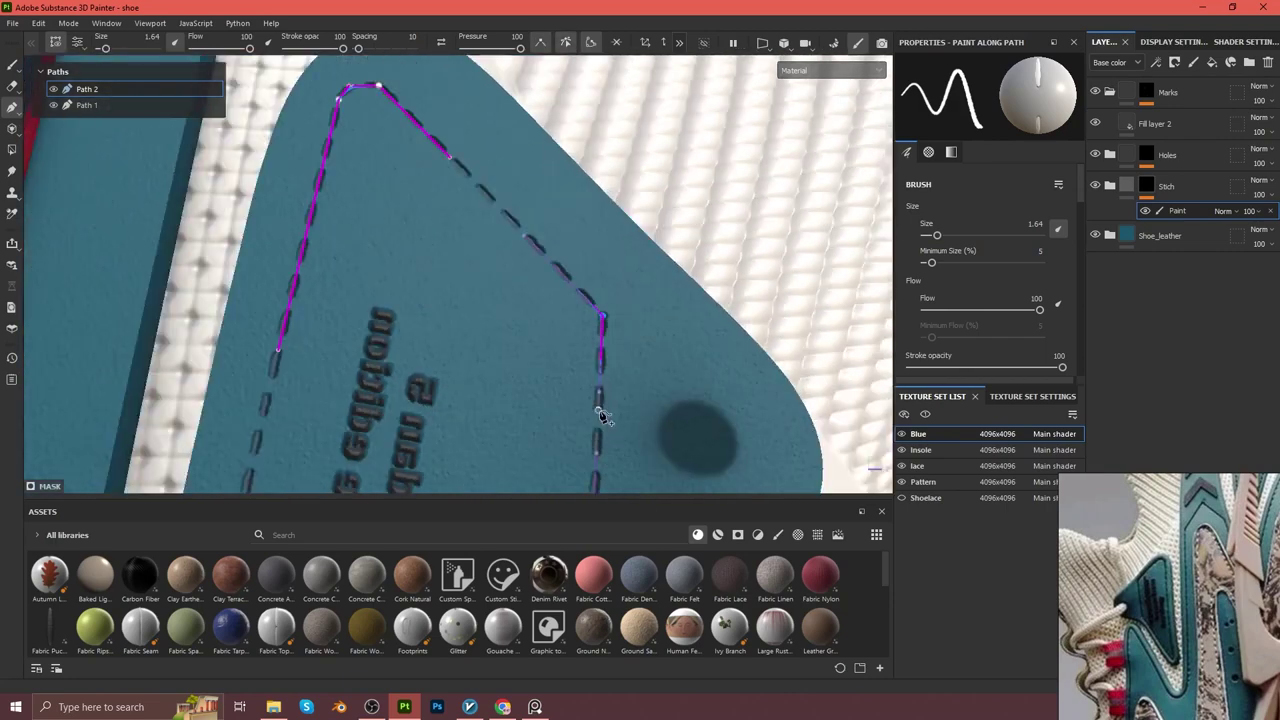
scroll(600, 414, down, 5)
scroll(619, 389, up, 5)
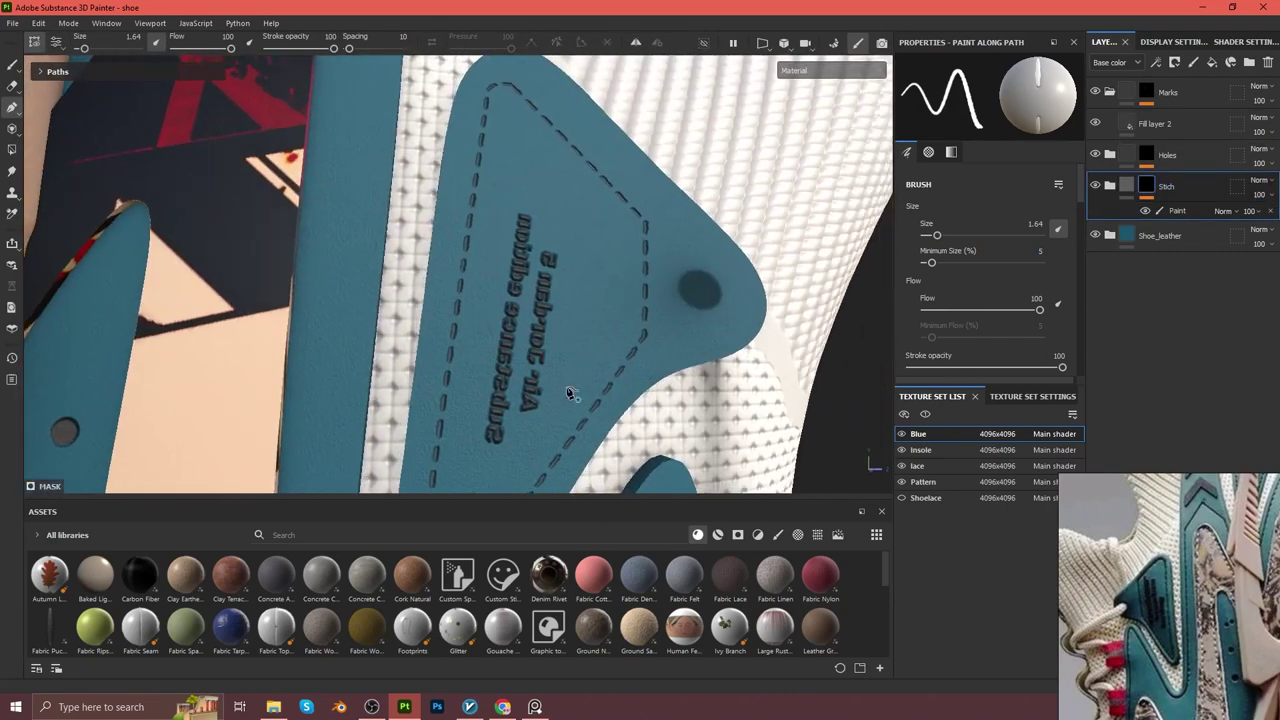
Paint out the mirrored lettering on the patch in black on a new layer.
key(1)
key(x)
ctrl+right_drag(514, 257, 528, 246)
drag(528, 246, 528, 313)
scroll(1000, 285, down, 3)
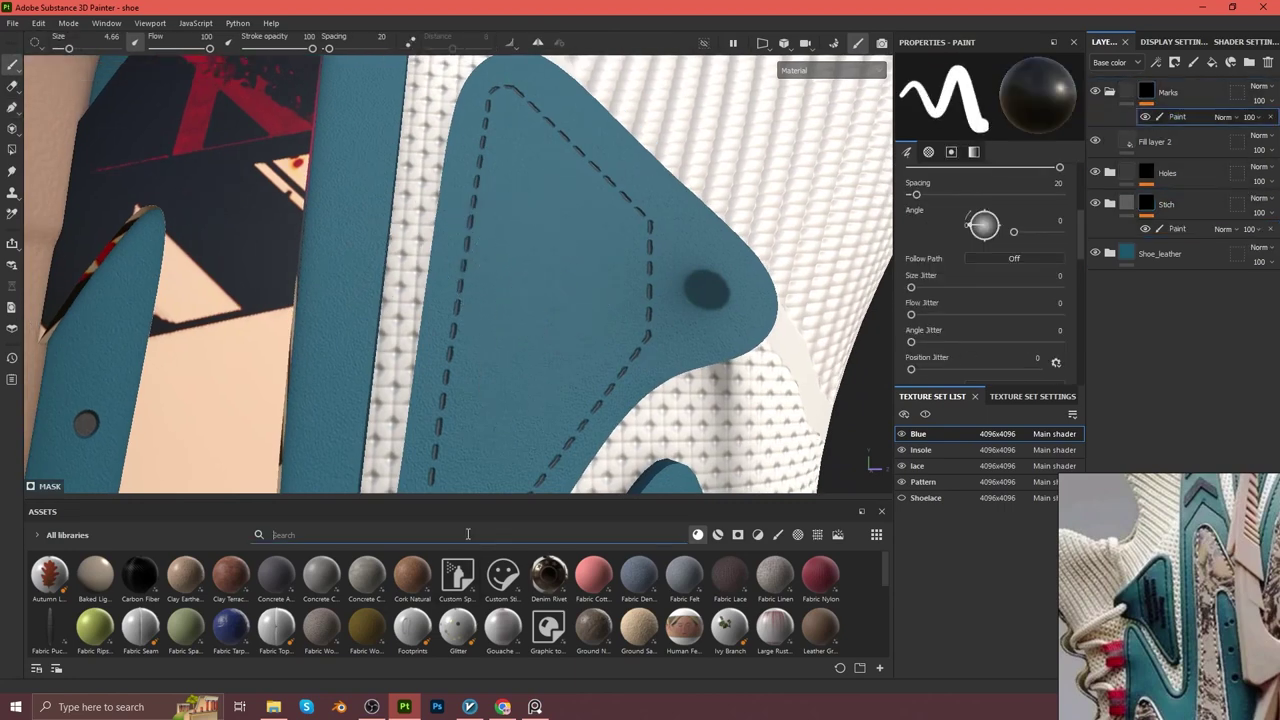
Load the Font Black Ops One alpha from a 'font' asset search, then size and rotate the stamp.
click(330, 535)
text(font)
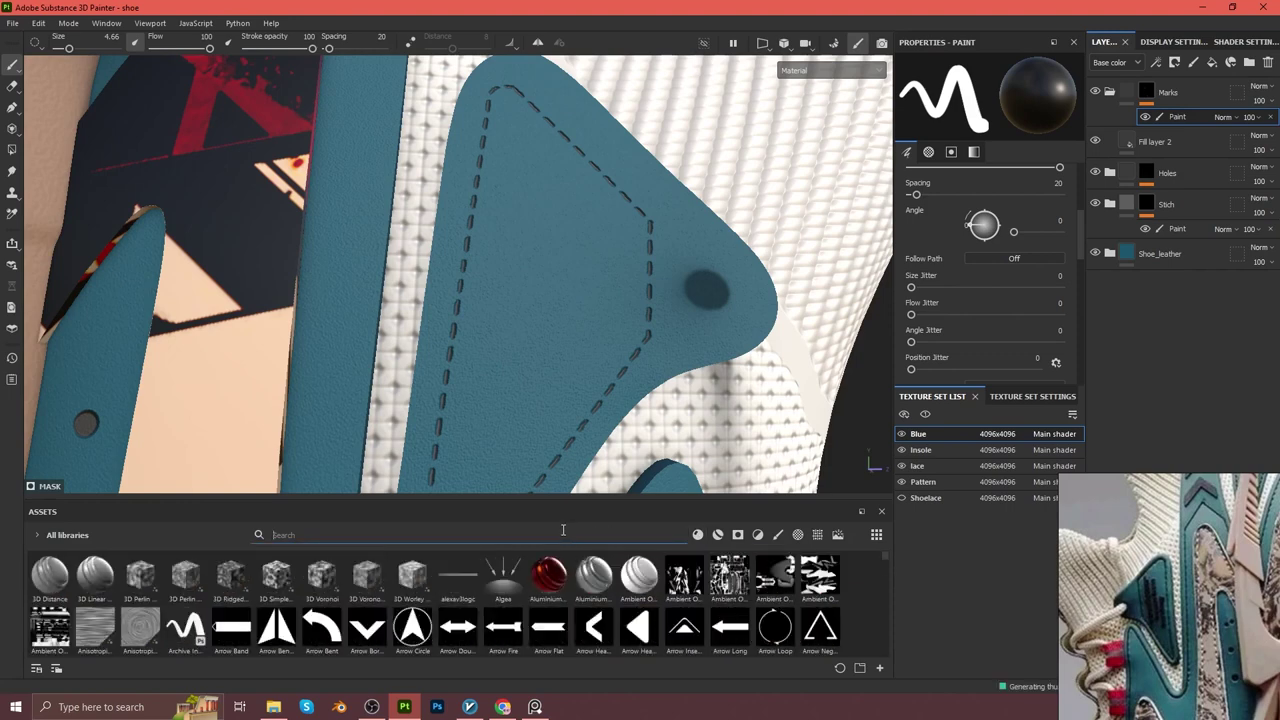
click(95, 575)
alt+drag(565, 297, 545, 315)
ctrl+right_drag(545, 315, 560, 315)
ctrl+drag(540, 320, 560, 320)
Change the stamp text to 'Air Jordan 5 Substance edition', adjust its size and enlarge the brush.
click(928, 151)
scroll(992, 214, up, 2)
double_click(998, 278)
text(Air Jordan)
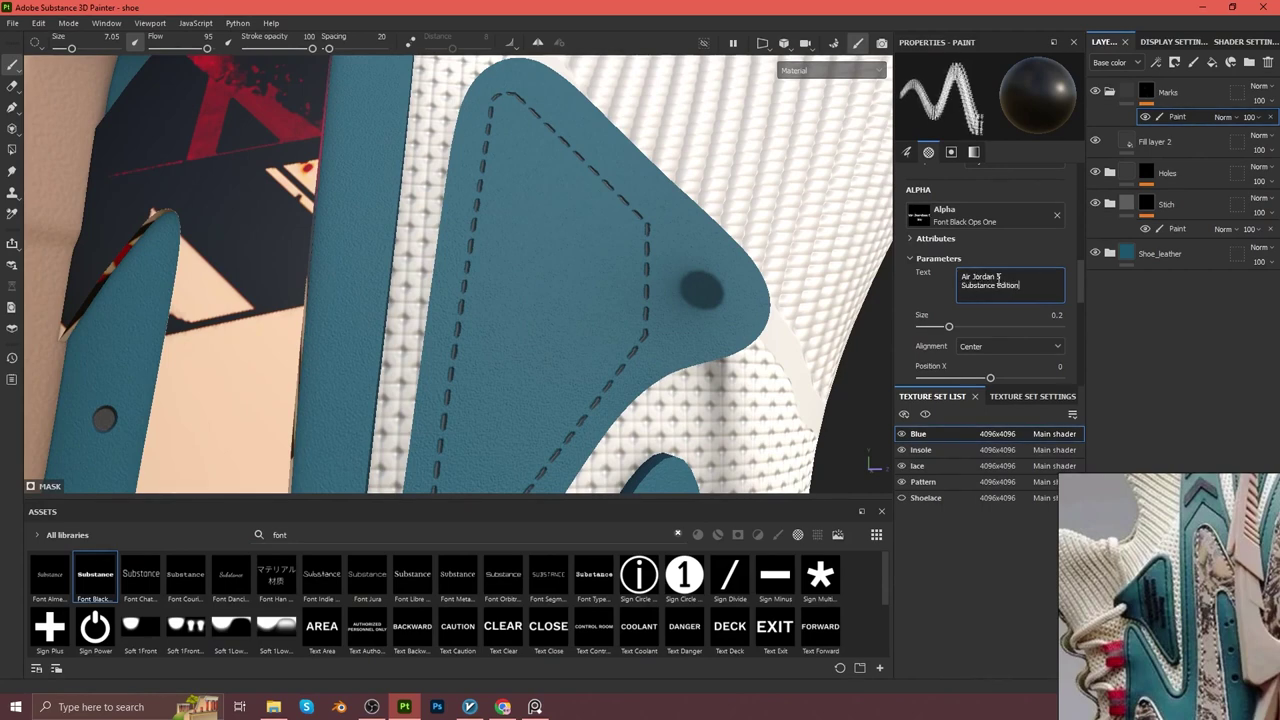
scroll(1008, 305, down, 3)
scroll(1008, 305, up, 1)
click(1057, 195)
ctrl+right_drag(565, 308, 557, 290)
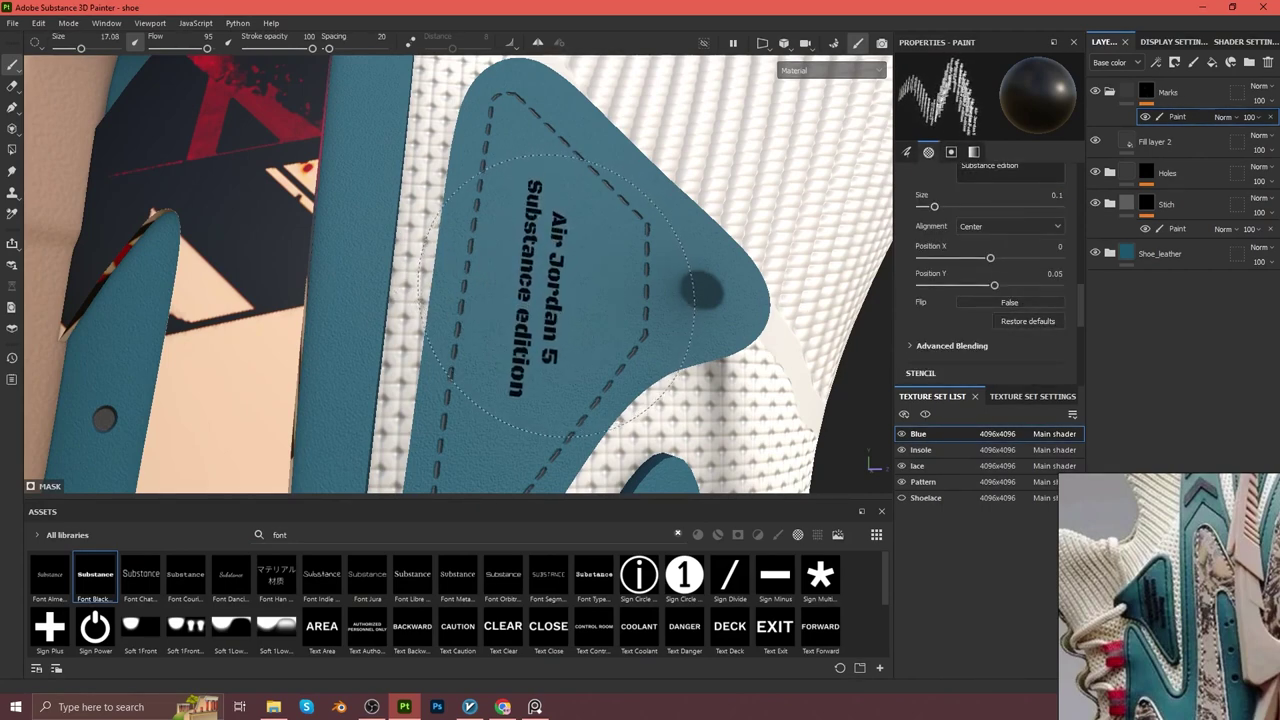
scroll(560, 300, down, 5)
Select the paint layer in the Stich group and switch to path painting on the blue patch.
alt+drag(560, 300, 680, 290)
mouse_move(480, 206)
alt+mouse_down()
mouse_move(460, 285)
mouse_move(350, 300)
alt+mouse_up()
scroll(455, 300, up, 4)
click(1177, 228)
click(20, 88)
alt+drag(400, 250, 468, 210)
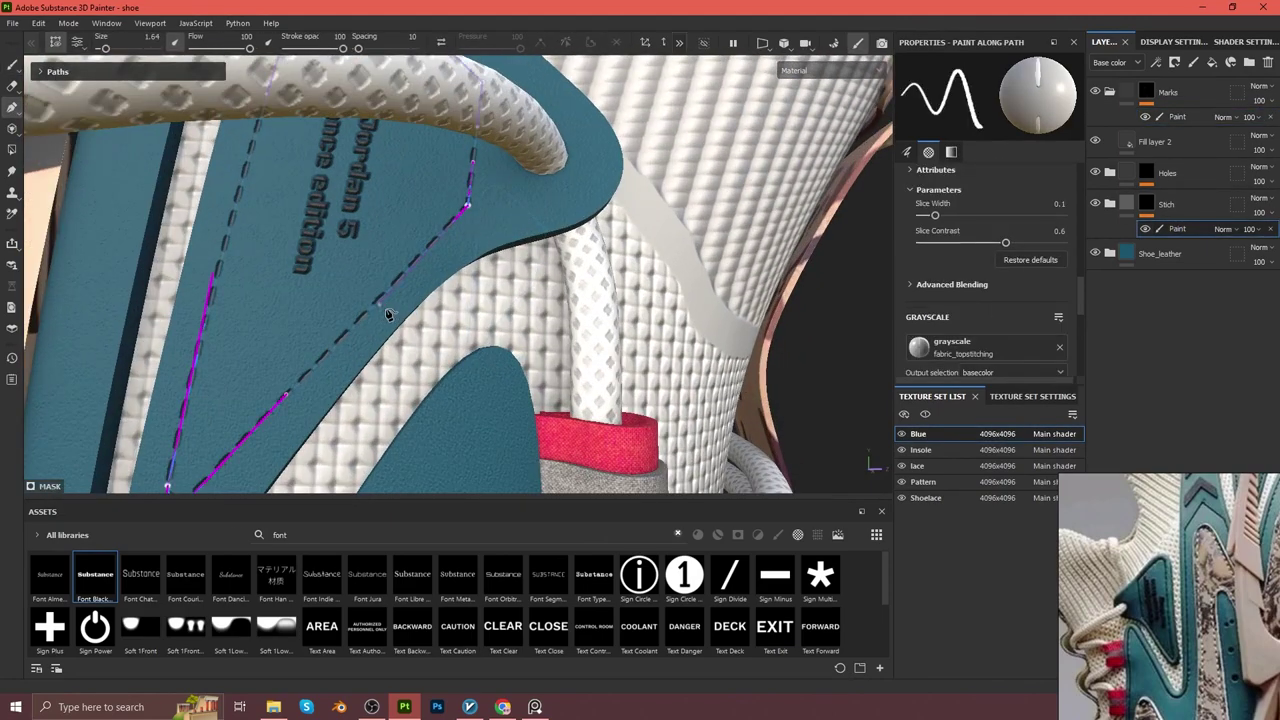
Start a stitch path along the teal strip's edge and check it from several angles.
mouse_move(366, 280)
alt+mouse_down()
mouse_move(505, 216)
mouse_move(604, 320)
mouse_move(503, 378)
mouse_move(498, 457)
alt+mouse_up()
scroll(498, 457, up, 3)
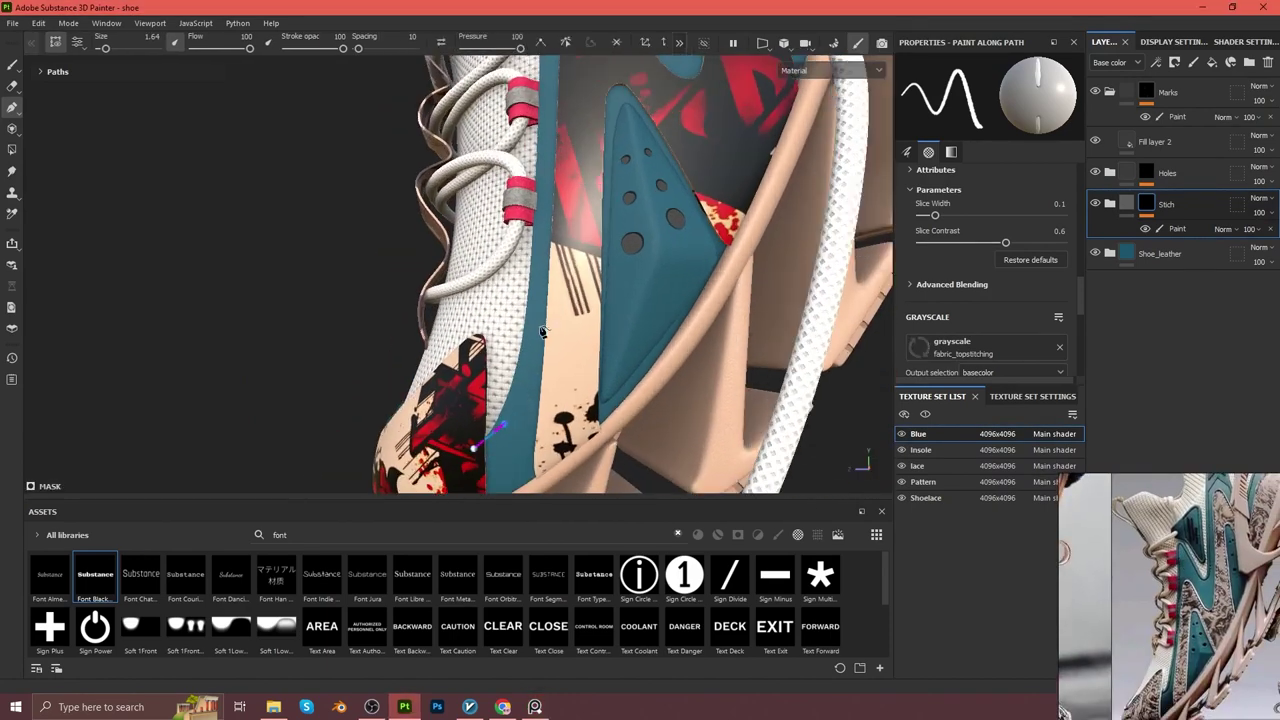
click(577, 191)
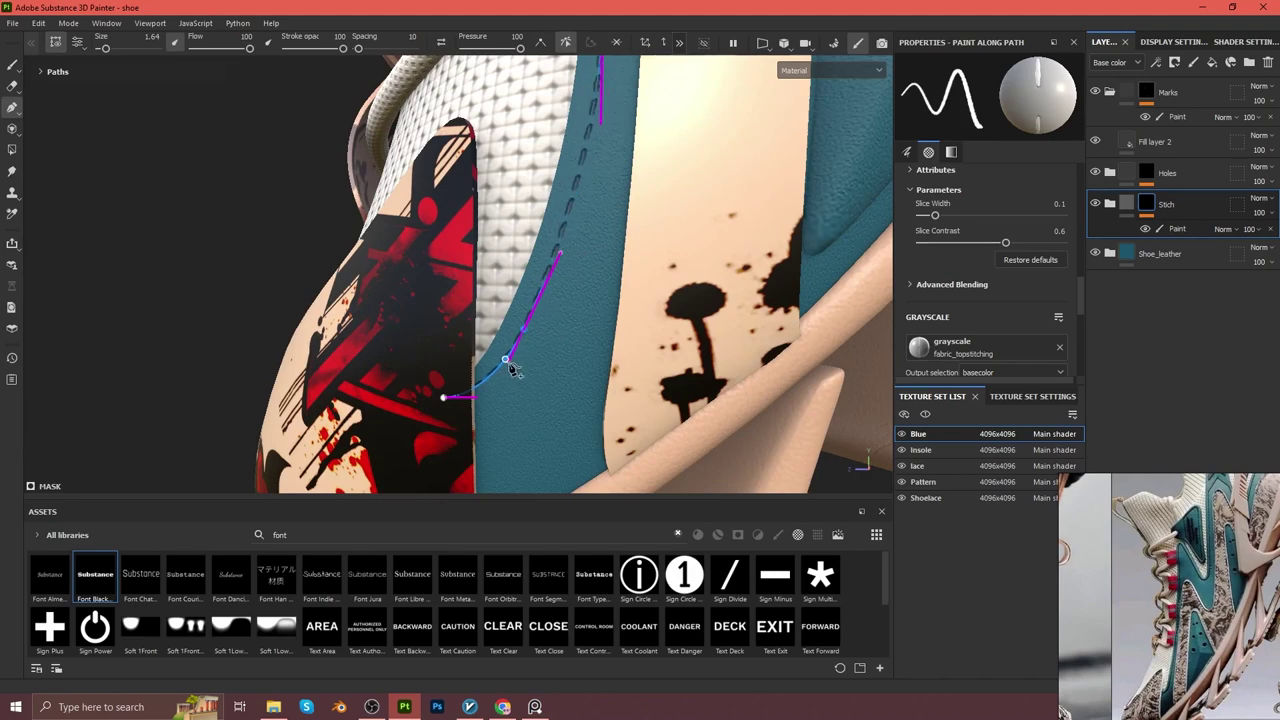
scroll(510, 370, up, 3)
mouse_move(498, 382)
alt+mouse_down()
mouse_move(541, 410)
mouse_move(691, 357)
mouse_move(698, 265)
mouse_move(646, 205)
mouse_move(662, 398)
mouse_move(659, 388)
alt+mouse_up()
alt+drag(611, 217, 575, 62)
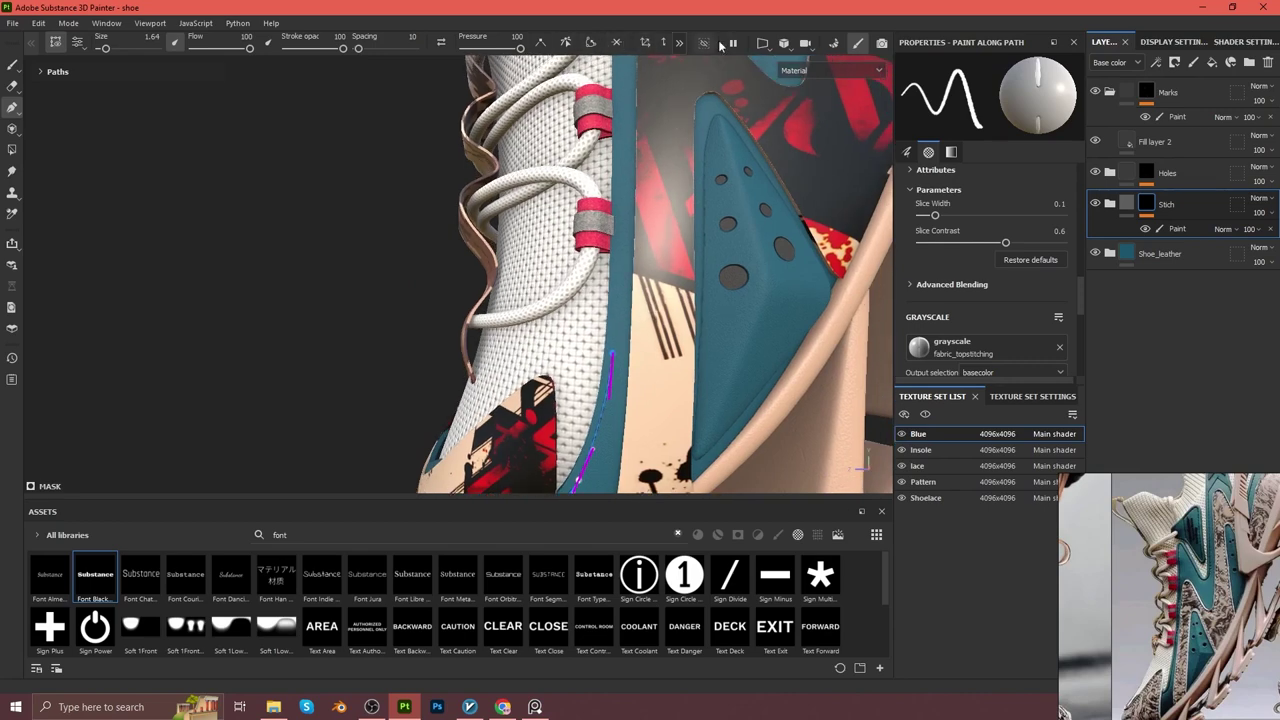
mouse_move(657, 241)
alt+mouse_down()
mouse_move(603, 214)
mouse_move(623, 320)
alt+mouse_up()
scroll(594, 365, up, 3)
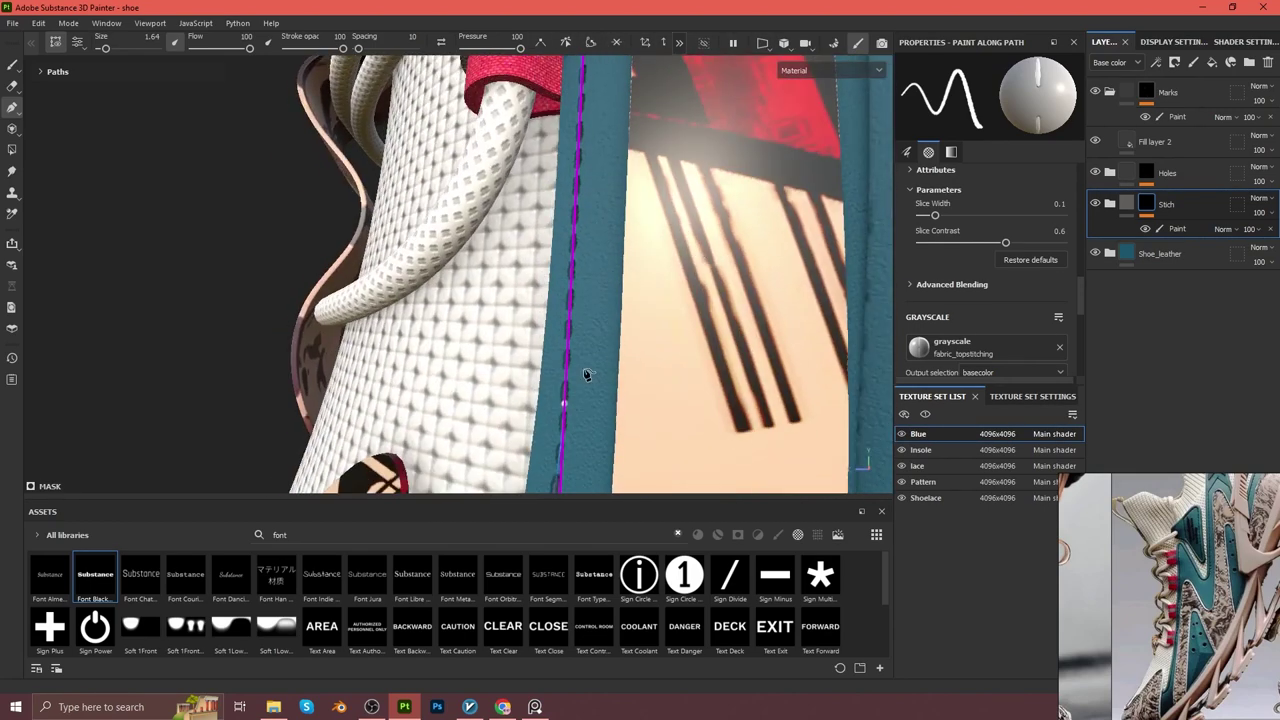
mouse_move(568, 393)
alt+mouse_down()
mouse_move(607, 187)
mouse_move(571, 187)
mouse_move(586, 314)
mouse_move(487, 278)
mouse_move(420, 230)
alt+mouse_up()
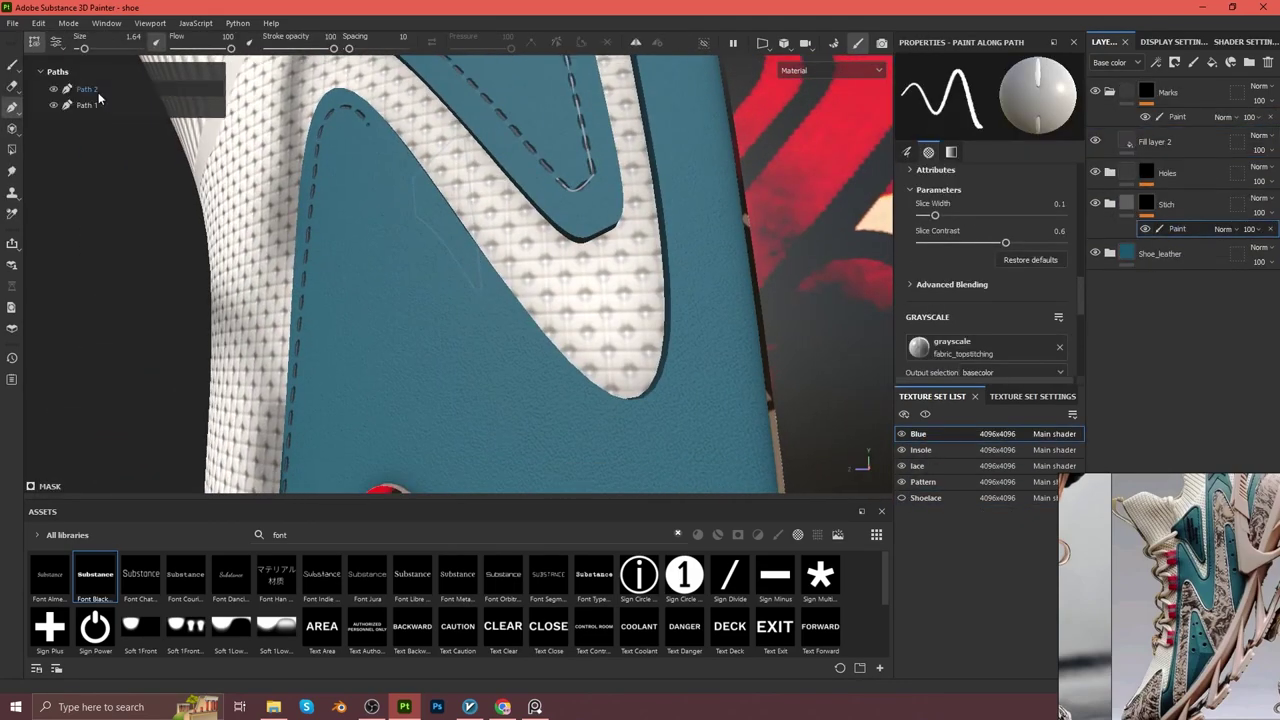
Expand the stitch path list and select the paint layer in the Stich group.
click(87, 104)
mouse_move(373, 178)
alt+mouse_down()
mouse_move(422, 180)
mouse_move(110, 125)
mouse_move(423, 263)
mouse_move(420, 314)
mouse_move(755, 337)
mouse_move(611, 354)
mouse_move(517, 414)
mouse_move(580, 400)
alt+mouse_up()
click(1112, 258)
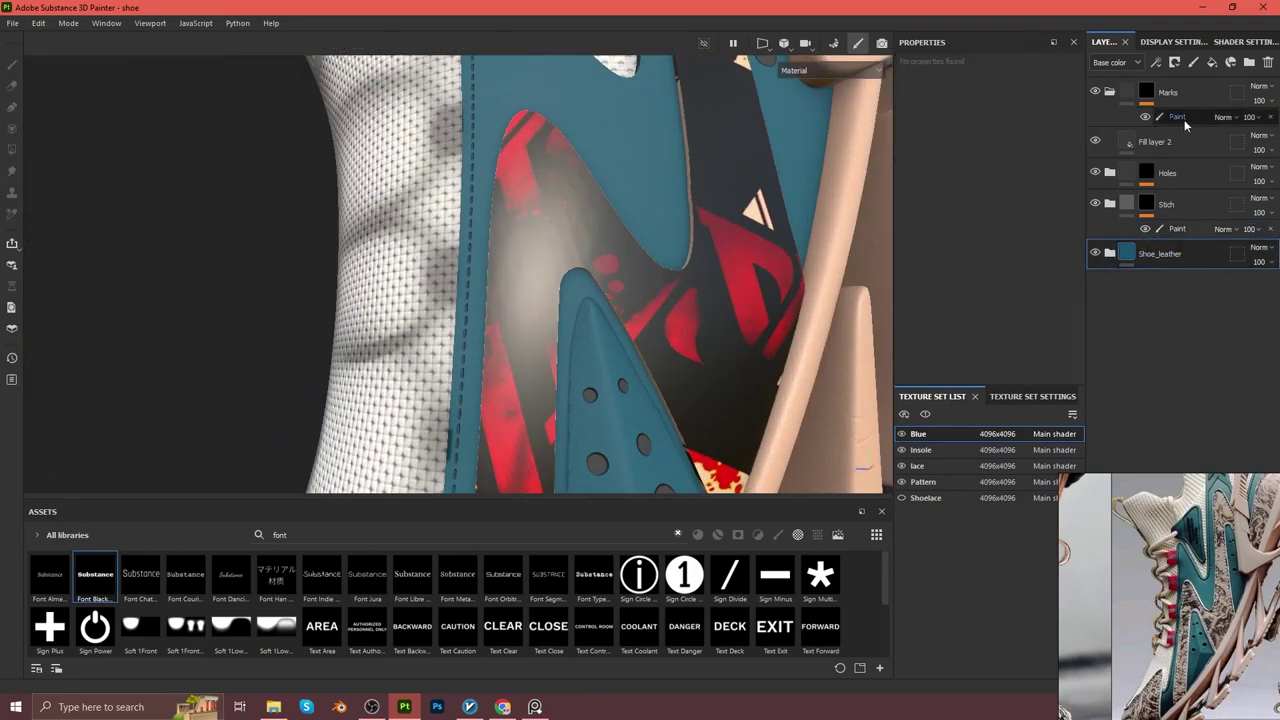
click(1180, 118)
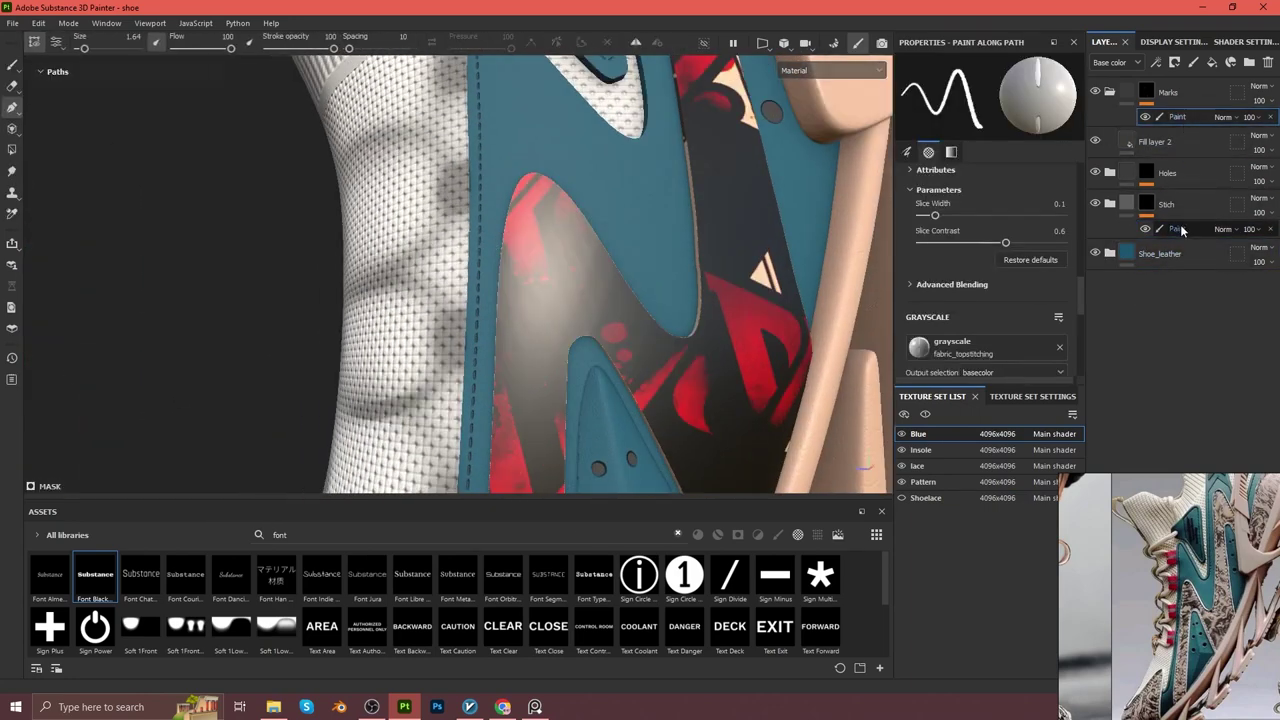
click(1148, 231)
Place Path 3's points along the curved teal panel edge beside the graffiti.
alt+drag(620, 300, 686, 329)
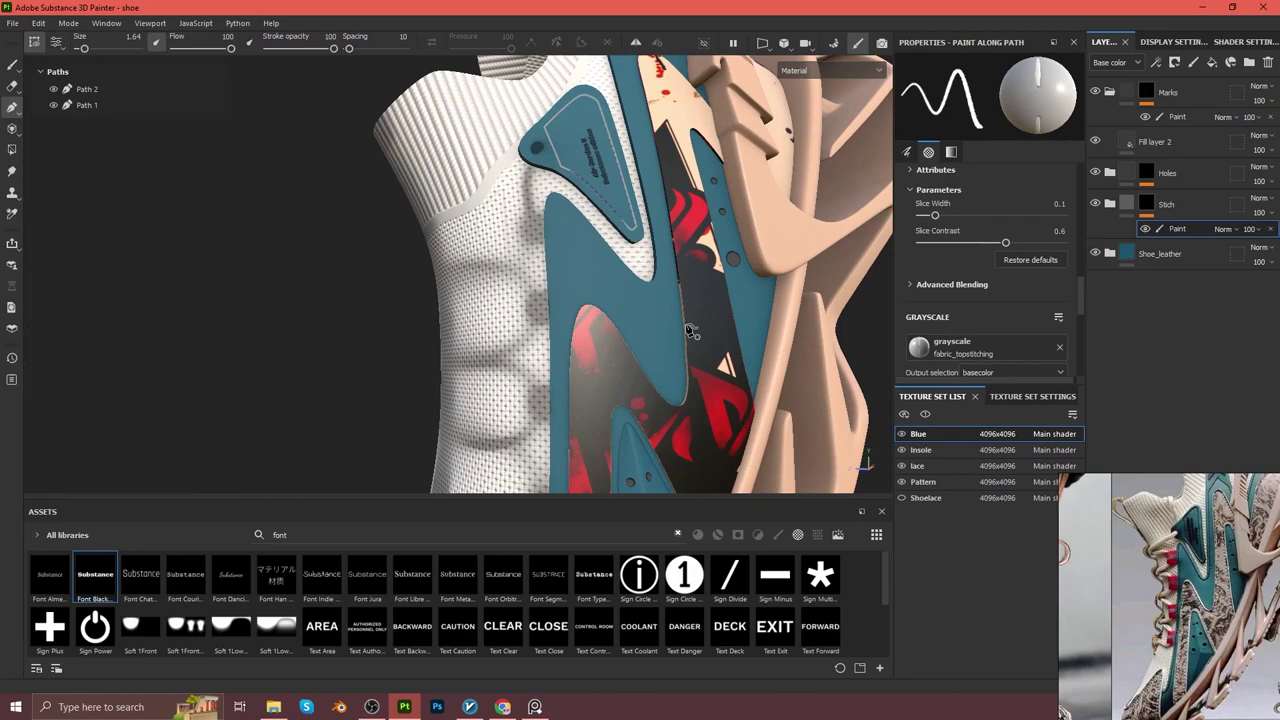
alt+drag(539, 204, 580, 300)
click(650, 72)
click(605, 255)
click(520, 362)
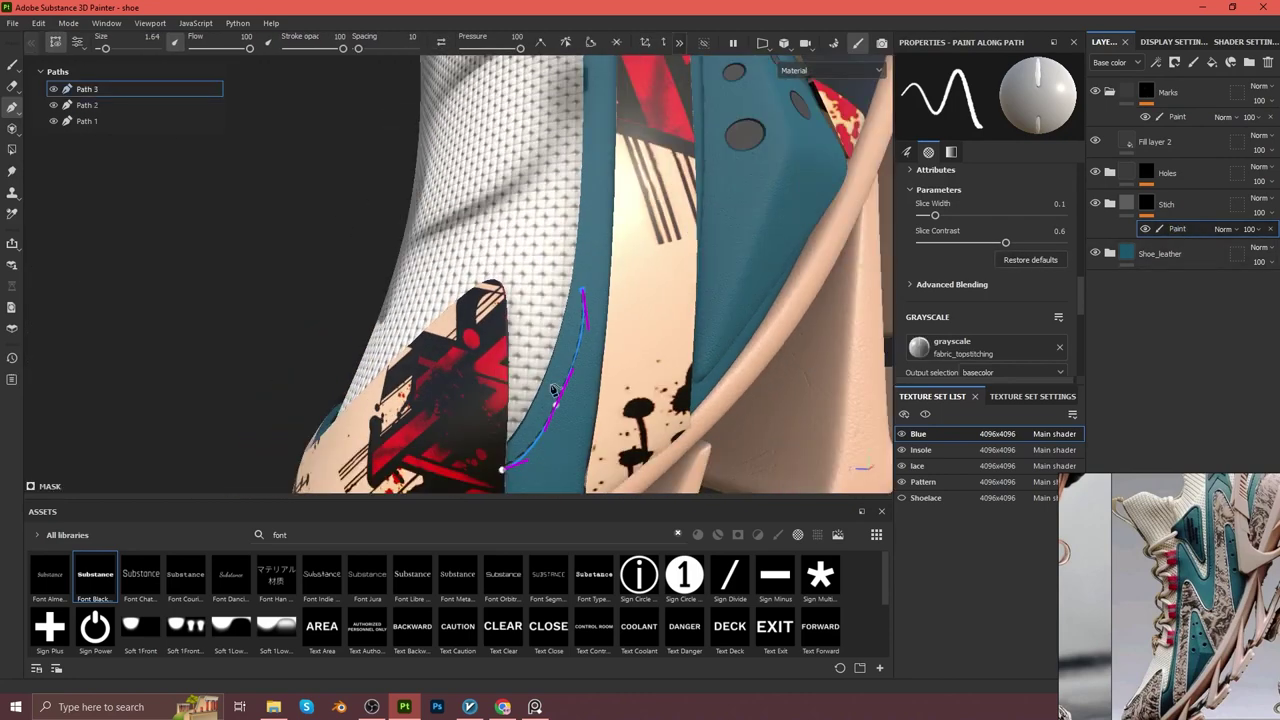
alt+drag(702, 210, 577, 285)
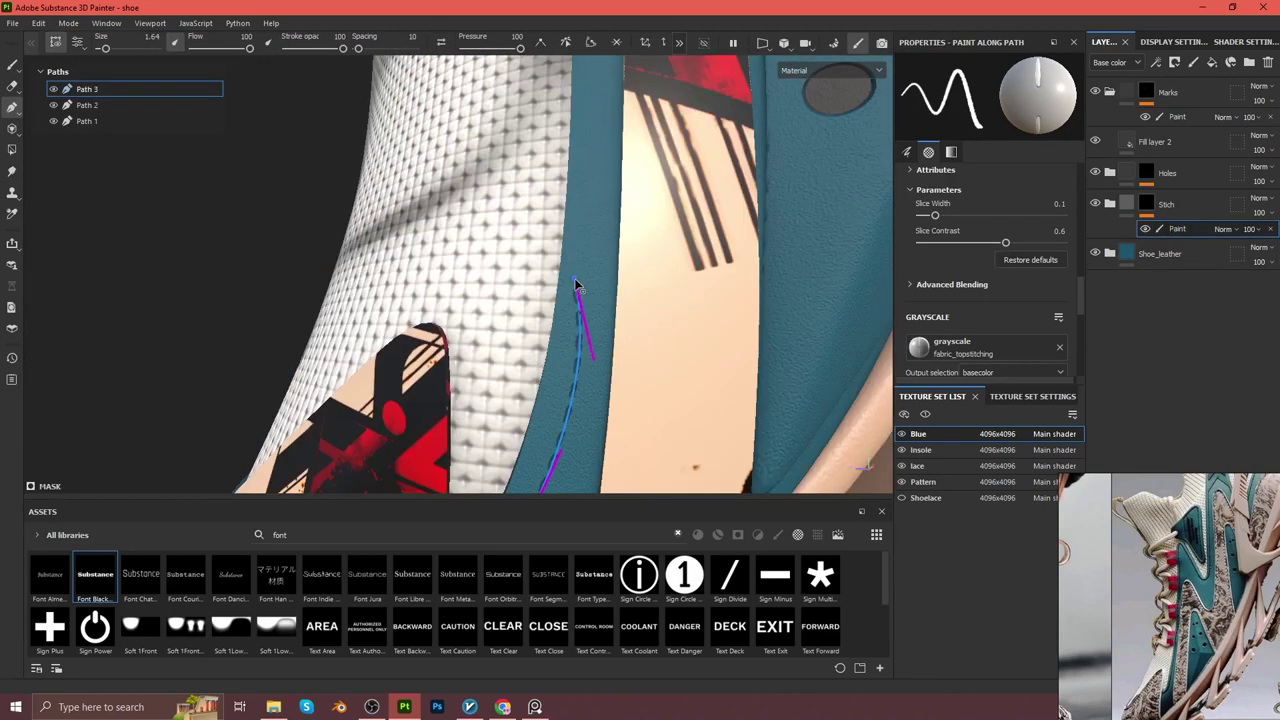